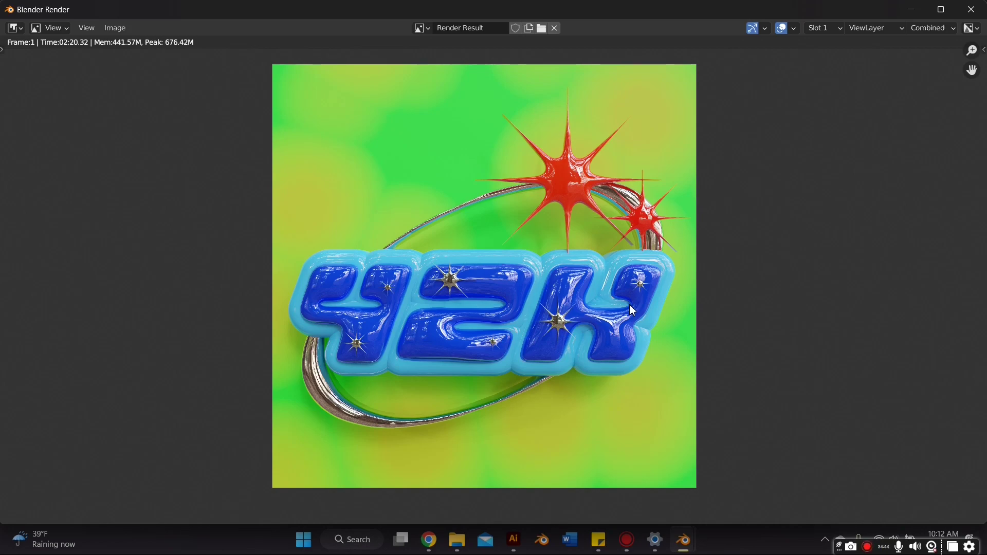
scroll(673, 325, up, 10)
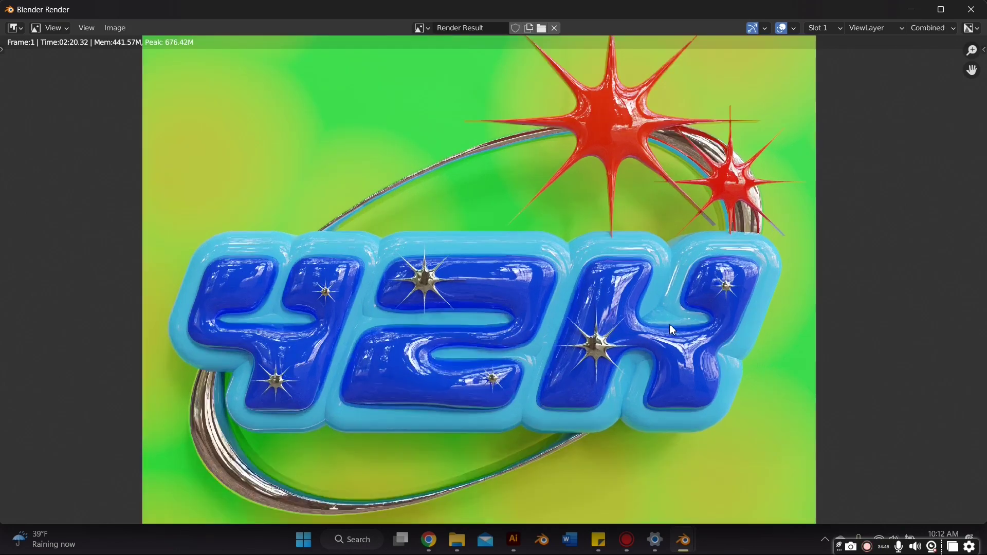
scroll(670, 329, down, 10)
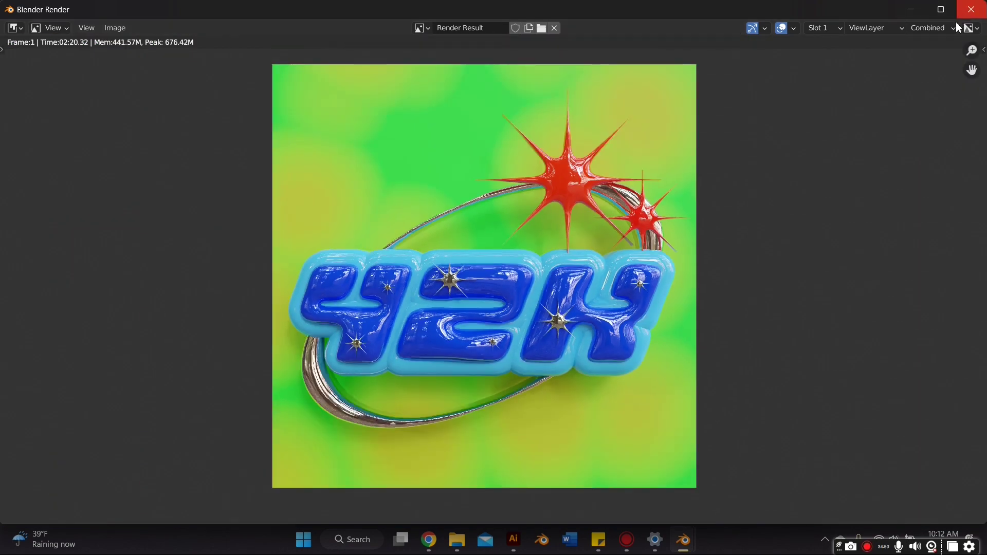
click(927, 28)
click(907, 59)
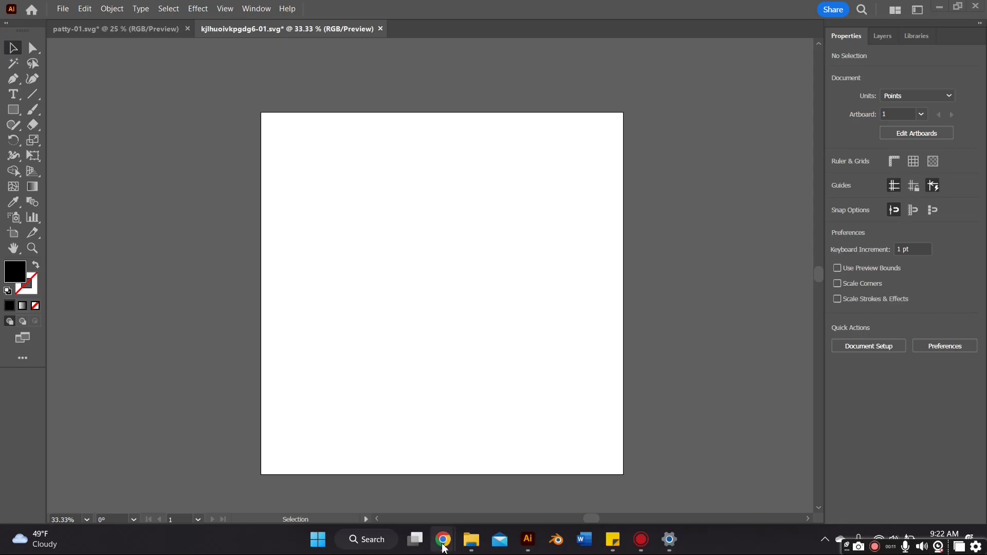
Step: Switch to Chrome and open the Pinterest website
mouse_move(444, 540)
click(347, 473)
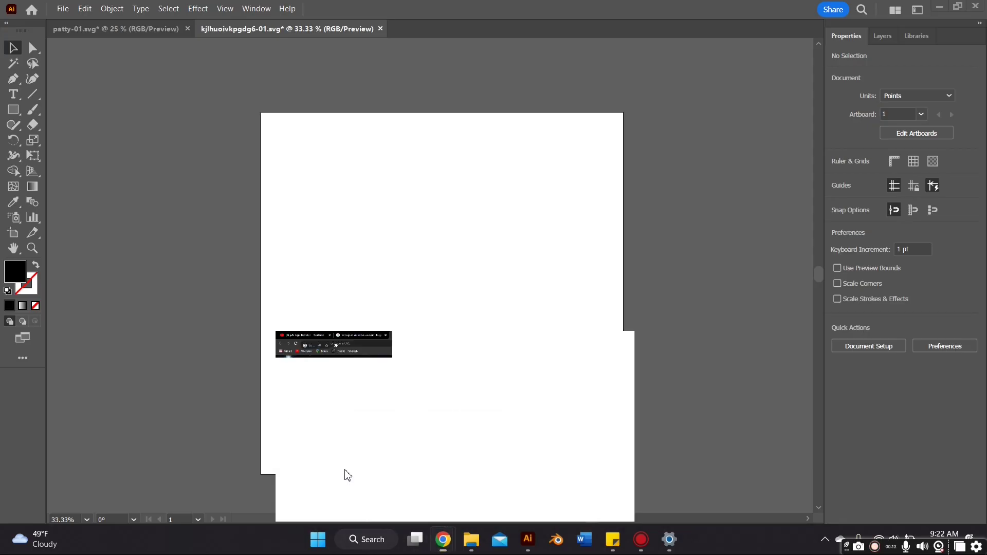
click(385, 34)
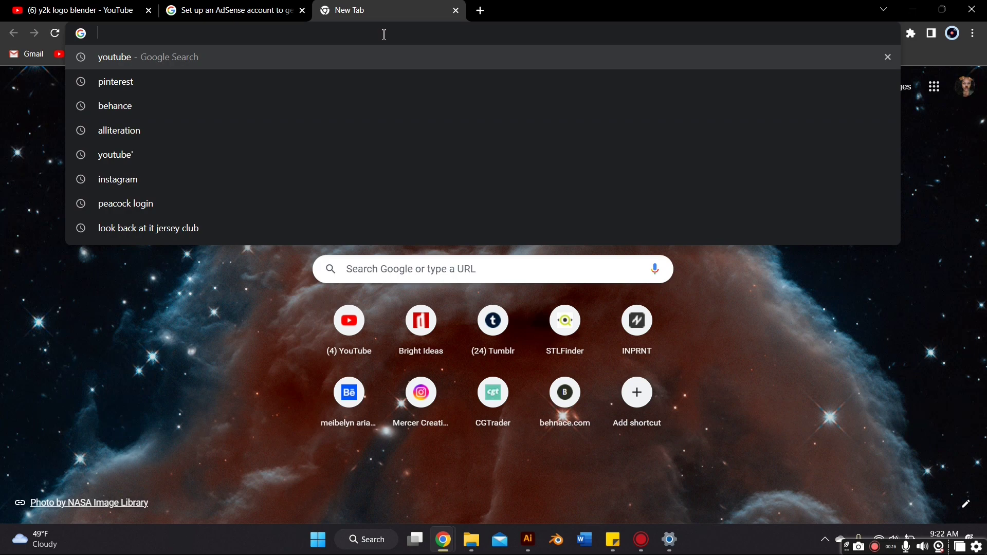
text(pintrest)
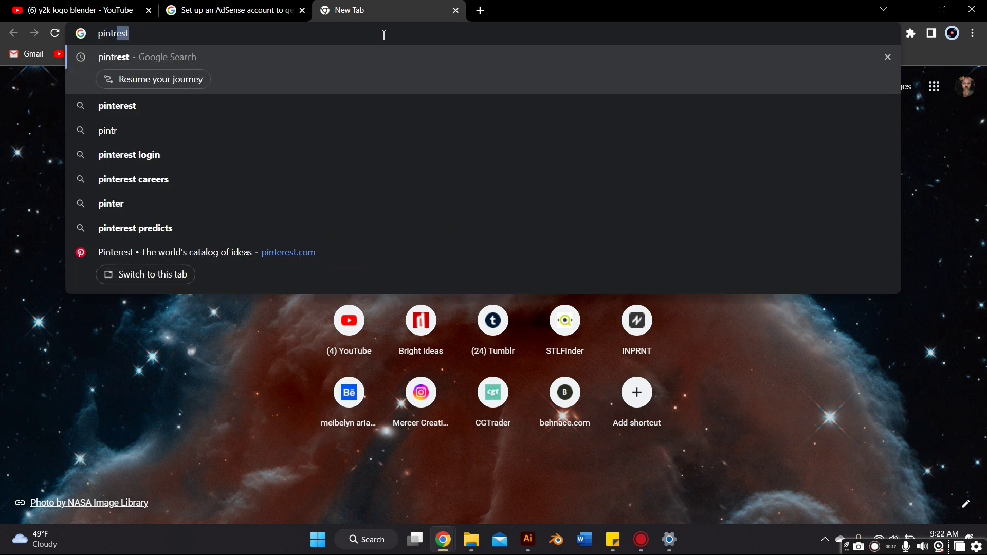
key(Return)
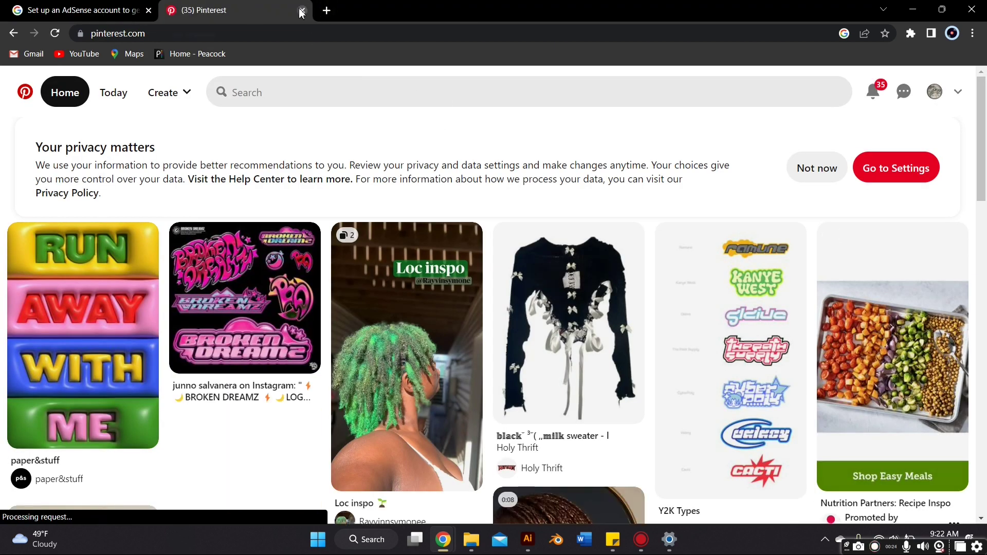
Step: Search Pinterest for "y2k logo"
click(319, 94)
text(y2k )
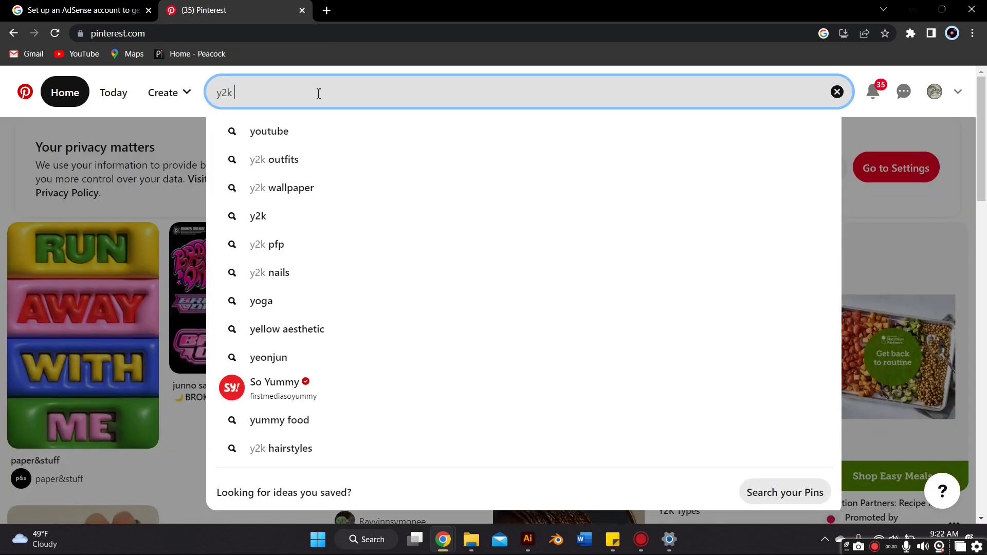
text(logo)
key(Return)
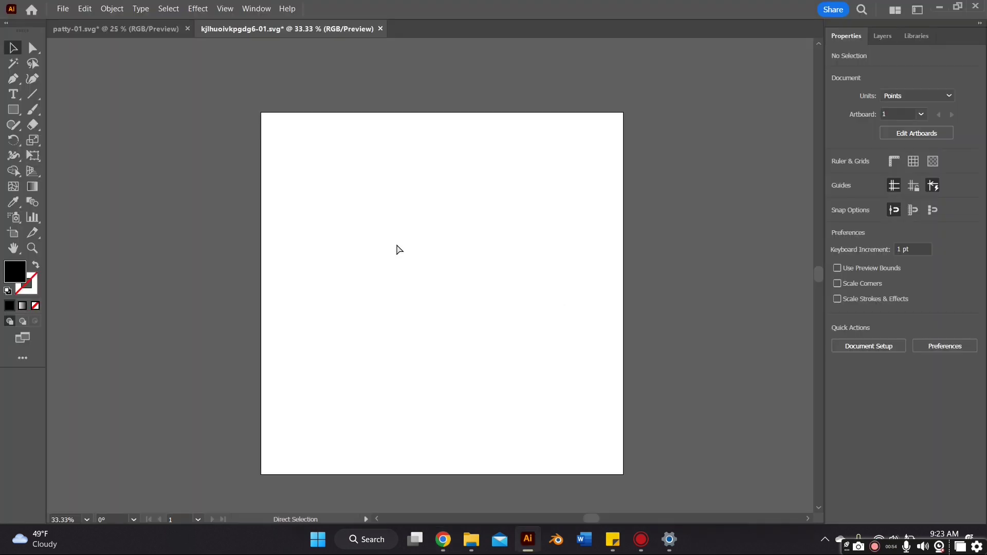
Step: In Illustrator, paste the two copied logo reference images onto the artboard and move them apart
key(ctrl+v)
drag(398, 249, 327, 190)
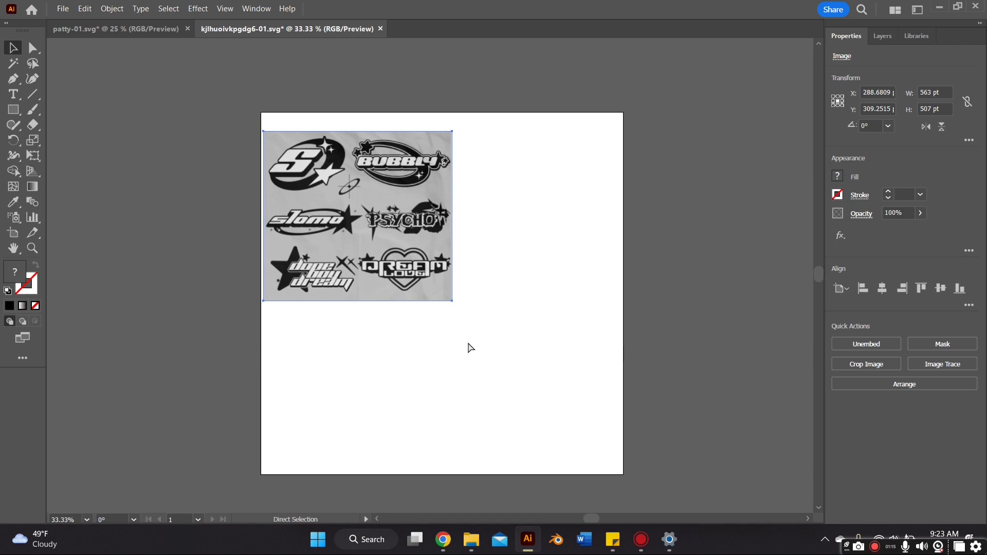
key(ctrl+v)
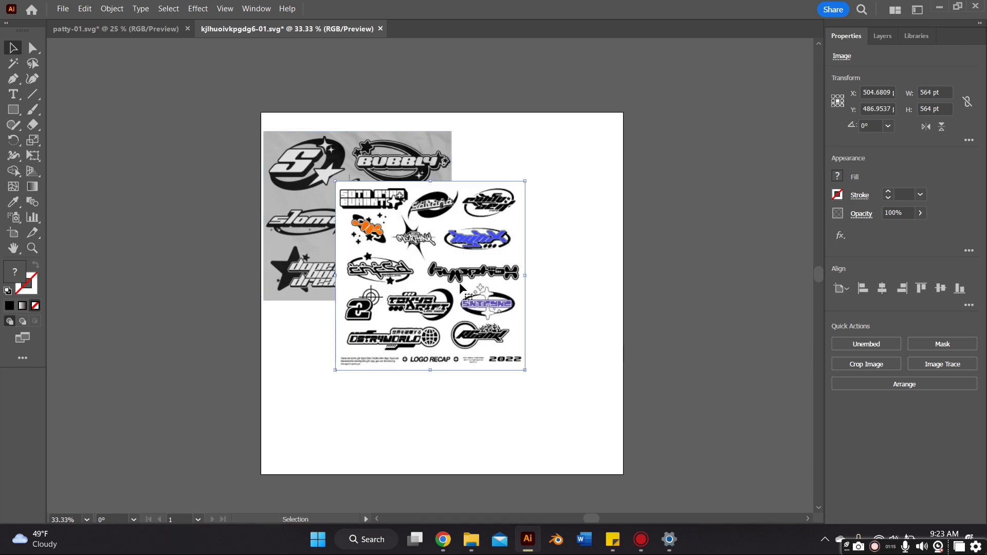
drag(461, 287, 542, 335)
Step: Return to Pinterest in Chrome and browse further through the y2k logo search results for references
mouse_move(443, 540)
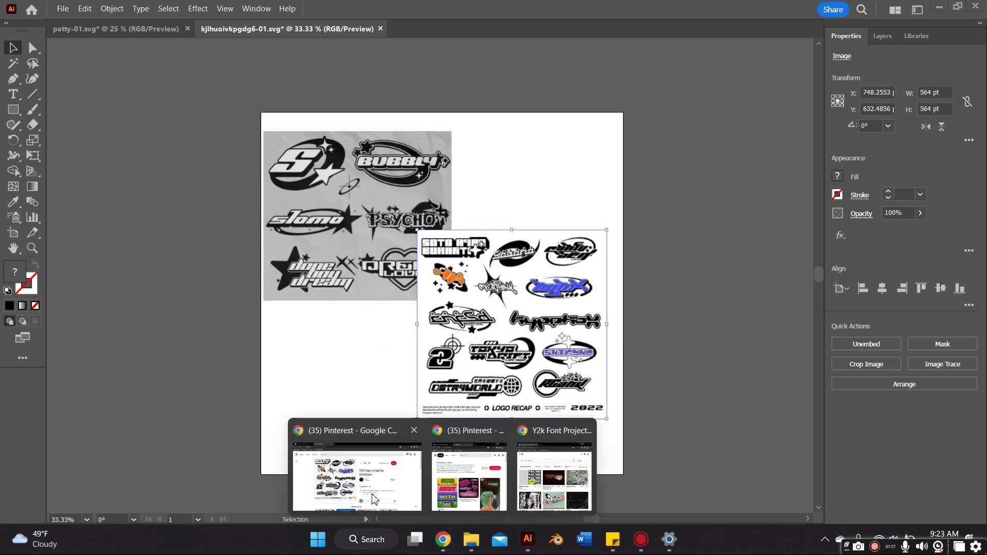
click(374, 499)
click(24, 141)
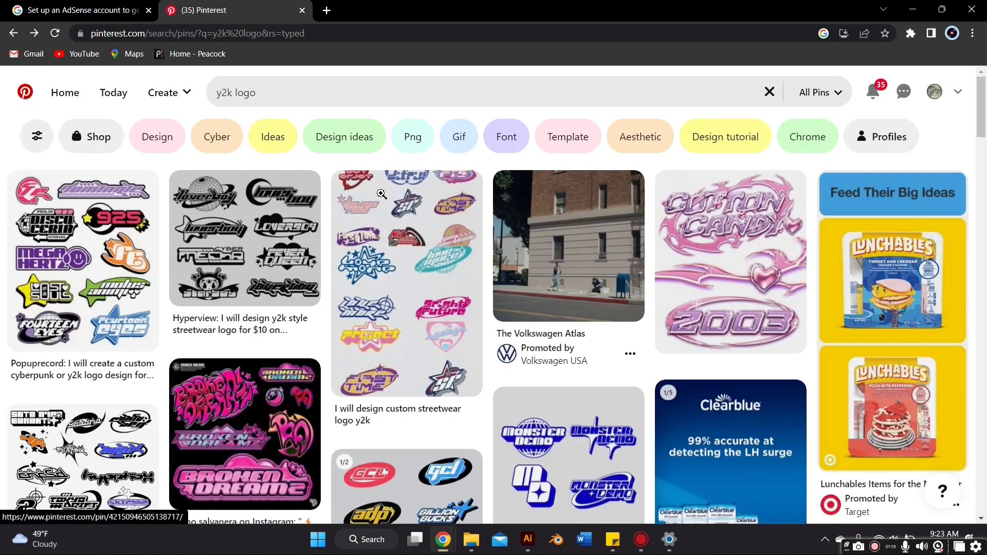
scroll(382, 194, down, 10)
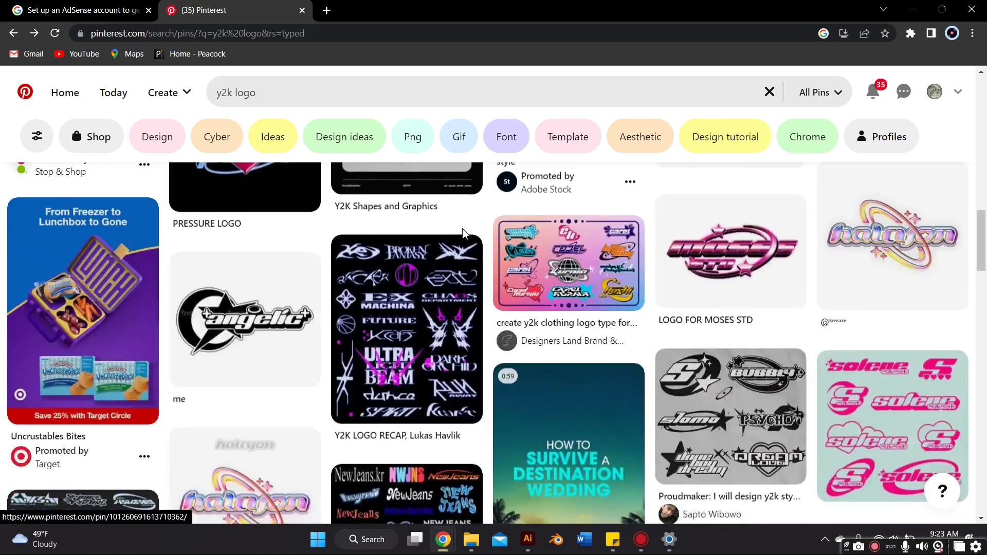
scroll(463, 234, down, 15)
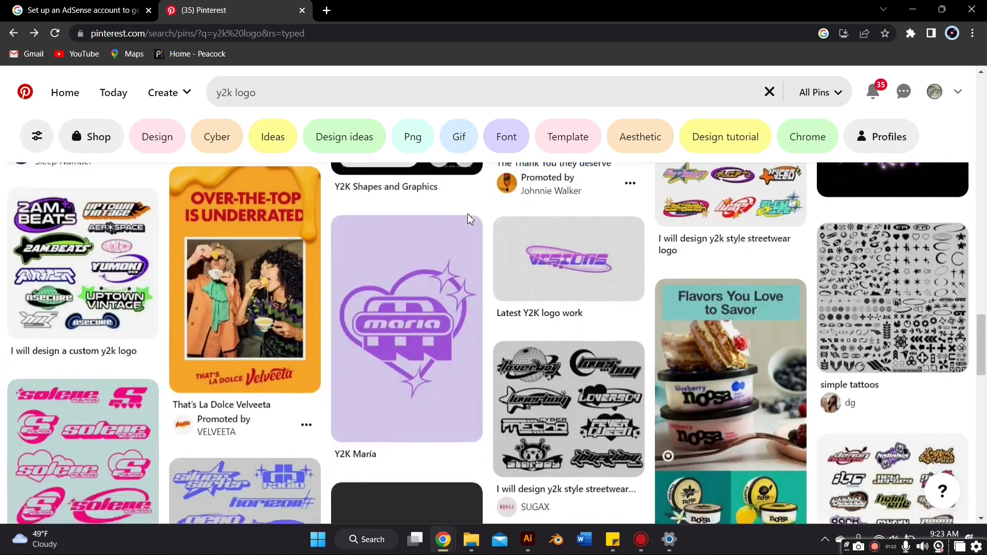
scroll(469, 219, down, 5)
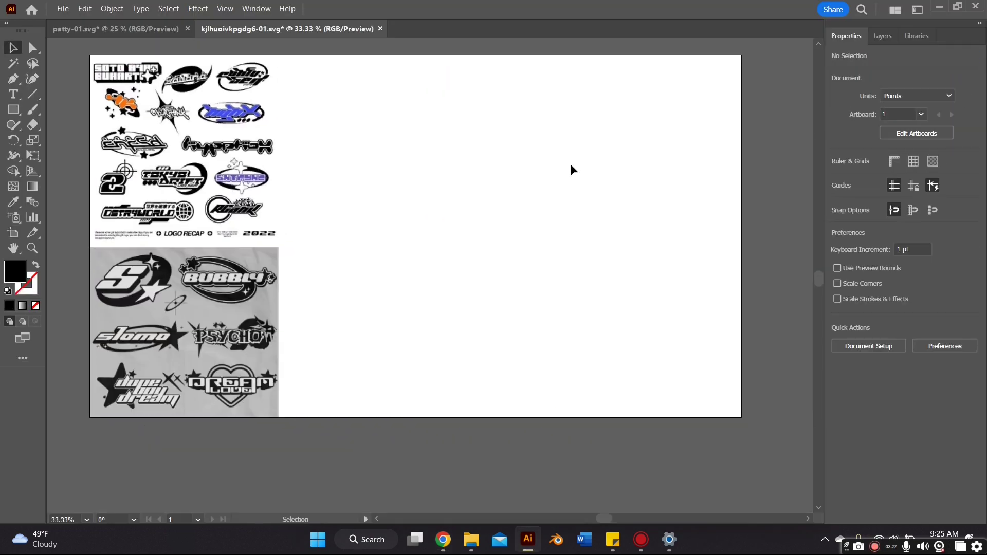
key(ctrl+=)
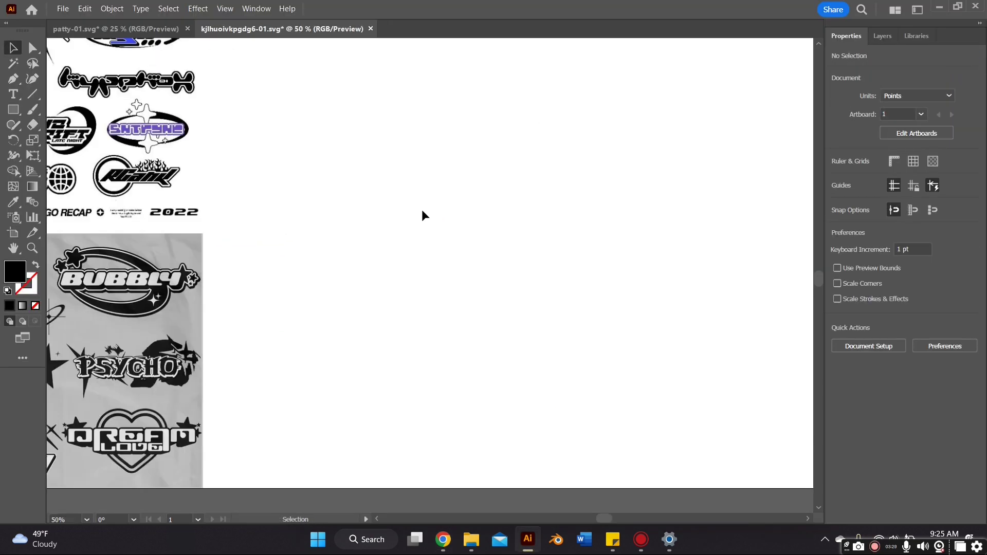
drag(422, 209, 430, 296)
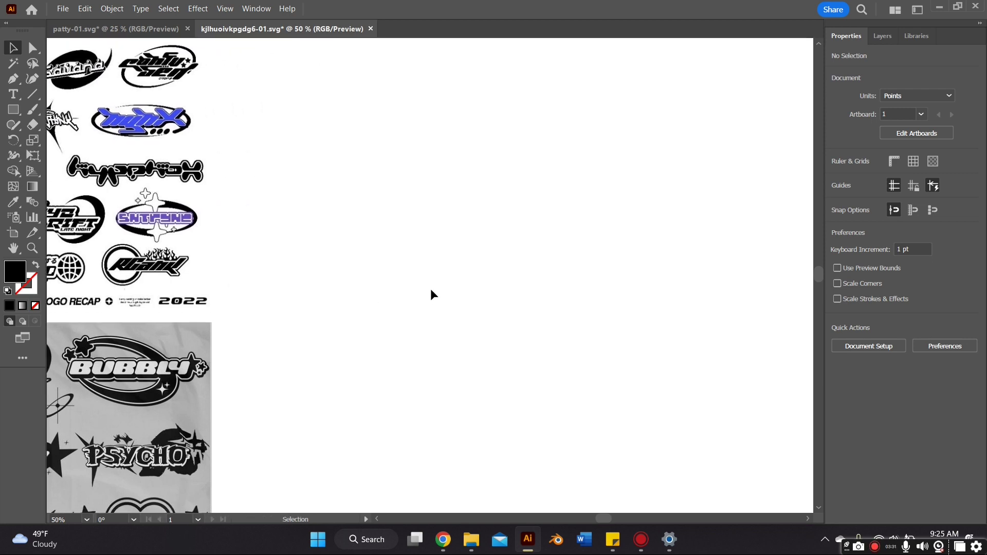
key(ctrl)
key(ctrl+minus)
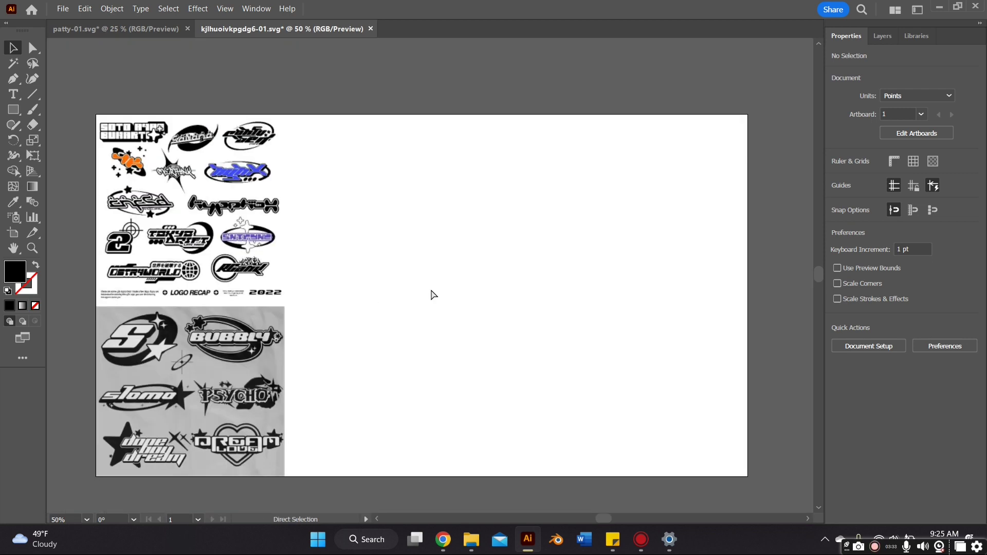
Step: Place a point text object in the artboard's blank area and scale it up proportionally to about 135 pt
click(14, 94)
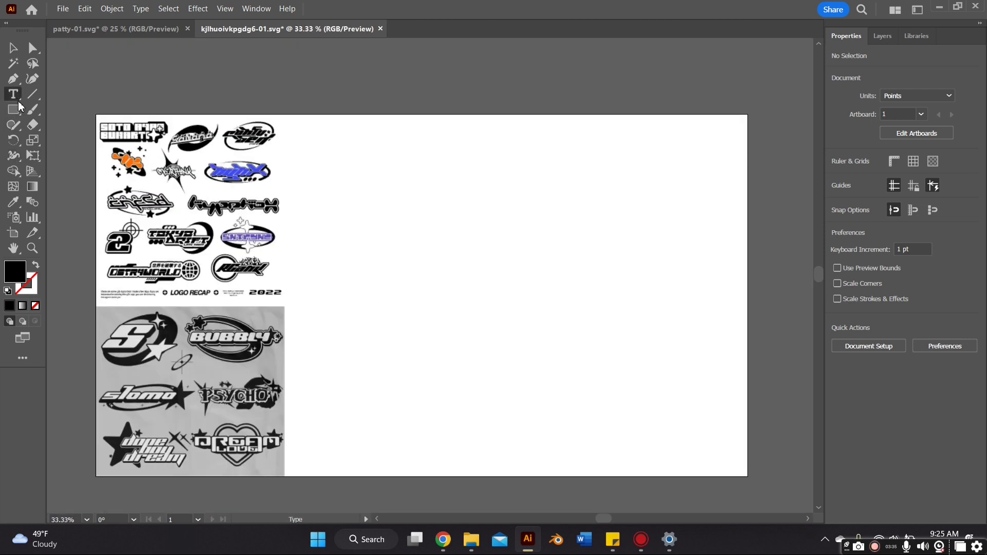
click(413, 221)
click(10, 45)
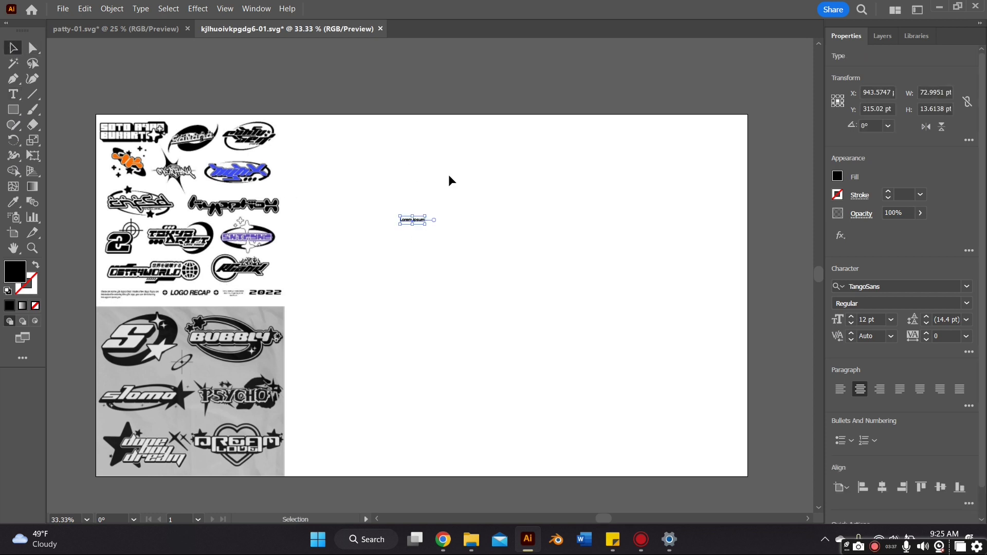
shift+drag(430, 228, 692, 359)
Step: Replace the placeholder text with "Y2K" and move it slightly lower in the artboard's blank area
double_click(628, 262)
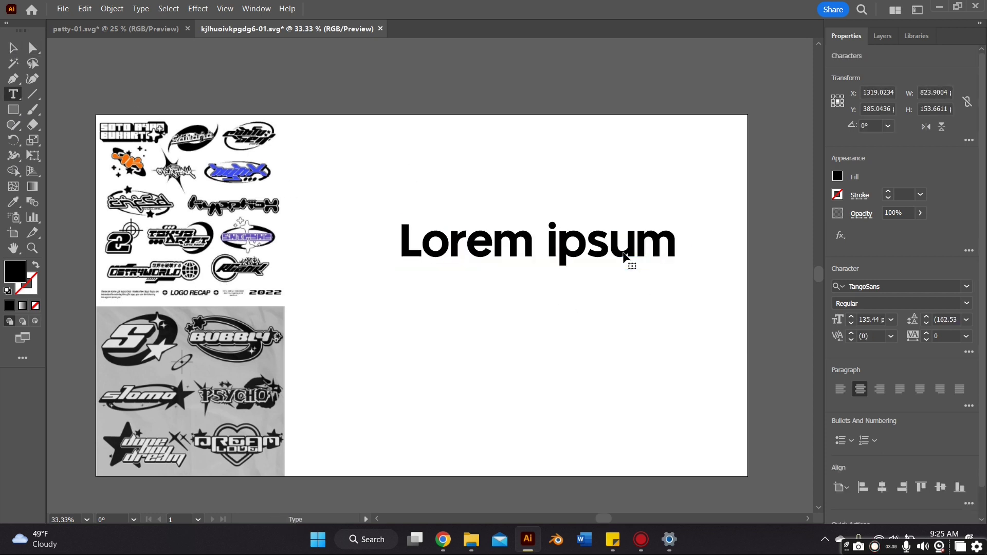
key(ctrl+a)
text(y2)
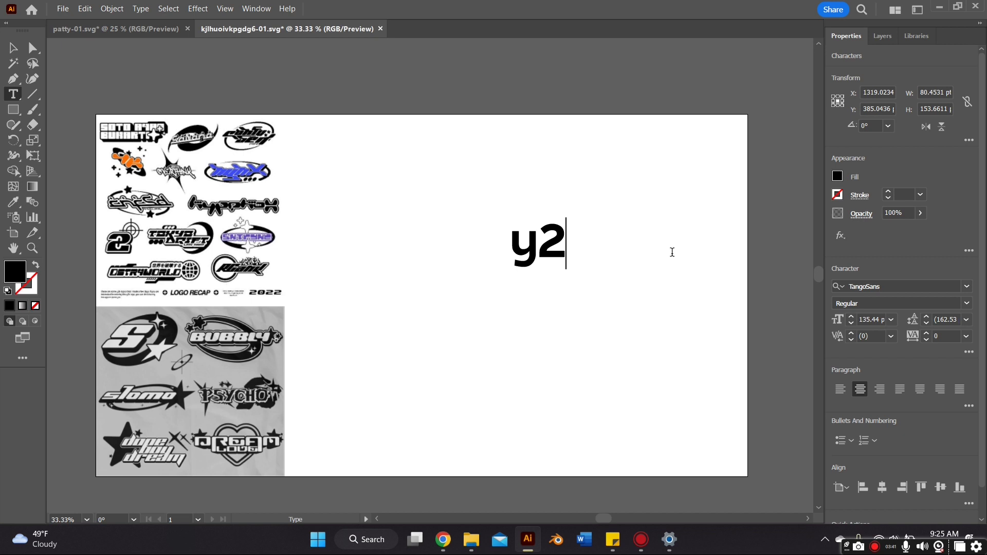
key(BackSpace)
key(BackSpace)
text(Y)
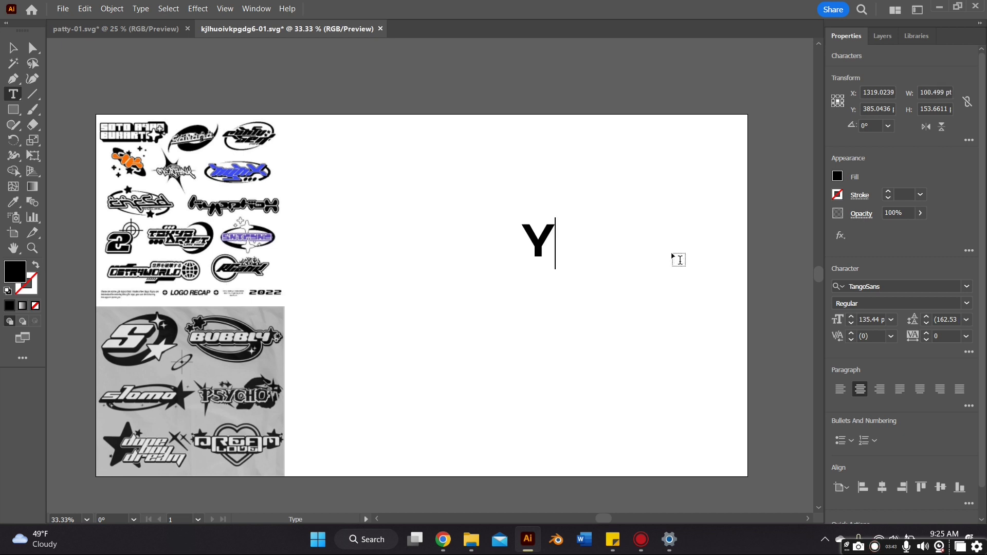
text(2K)
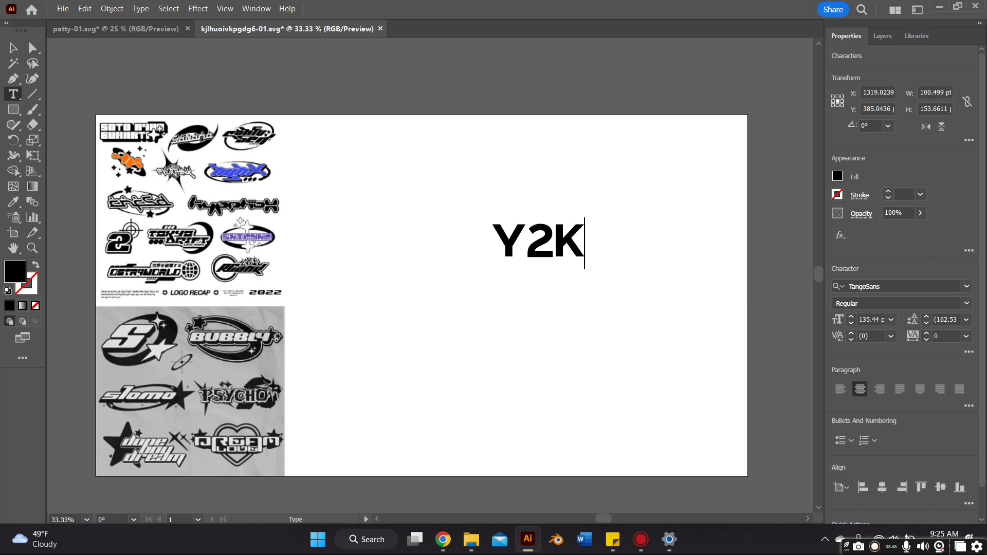
click(13, 47)
drag(539, 241, 523, 278)
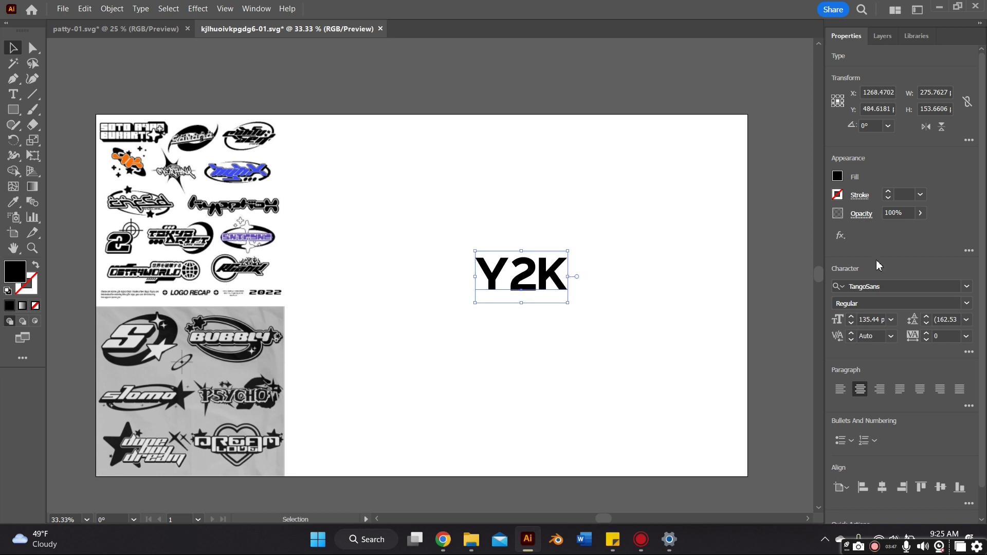
Step: Change the Y2K text's font to Excelorate and scale it up proportionally to about 283 pt
click(968, 288)
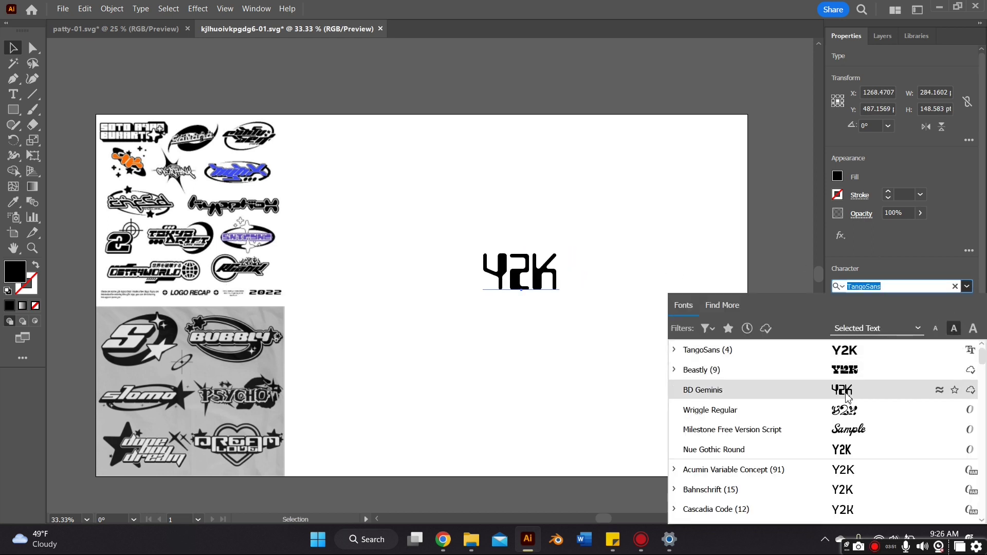
text(ex)
click(857, 353)
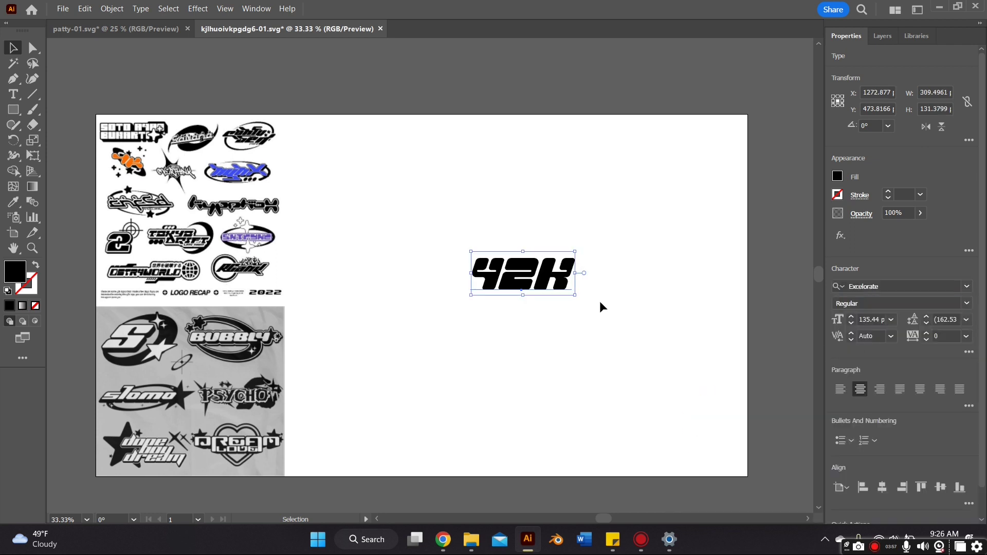
shift+drag(575, 294, 612, 333)
click(628, 242)
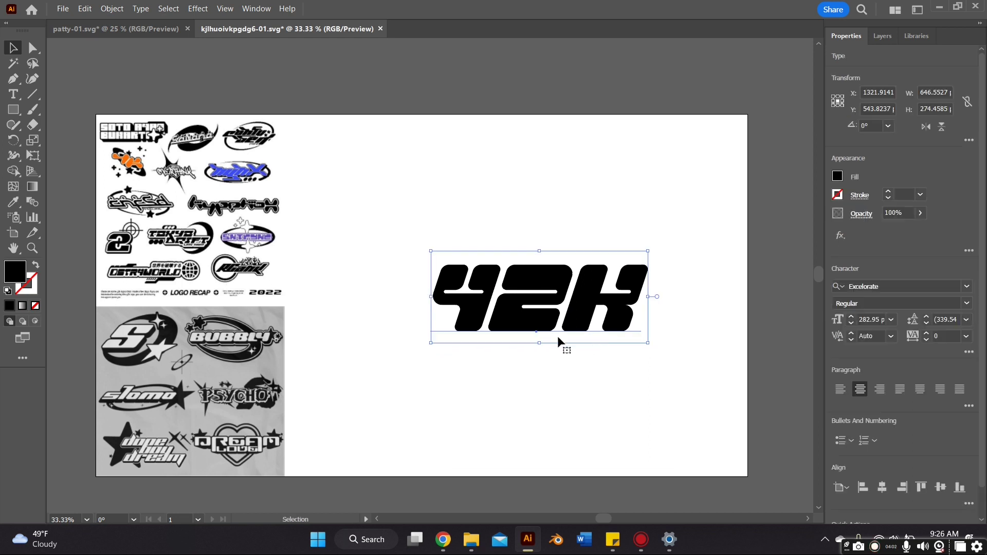
Step: Draw a black ellipse about 631 by 411 pt above the Y2K text and place a copy diagonally below it
drag(9, 117, 57, 140)
drag(633, 186, 421, 323)
drag(523, 249, 424, 317)
key(v)
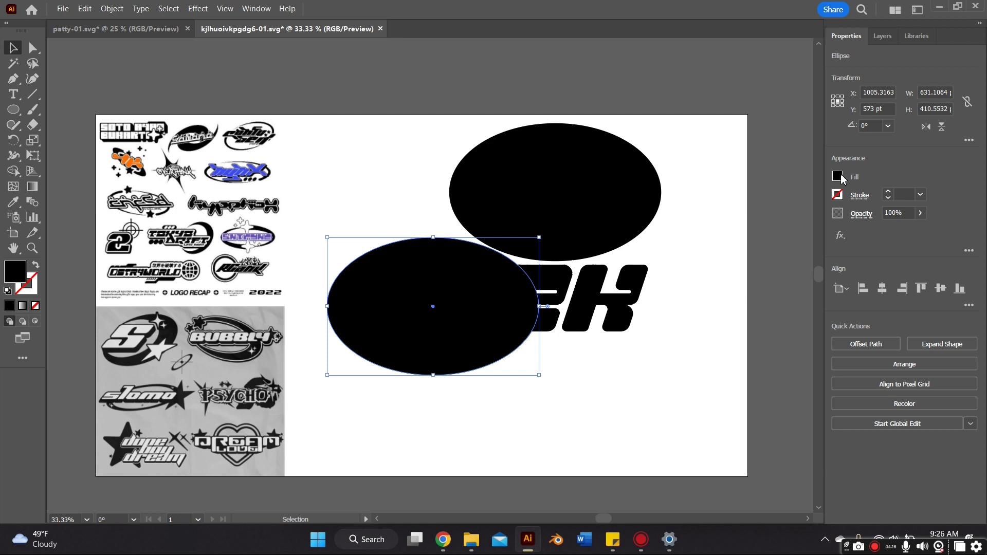
Step: Fill the copied ellipse with white and move it exactly over the black ellipse
click(838, 177)
click(712, 288)
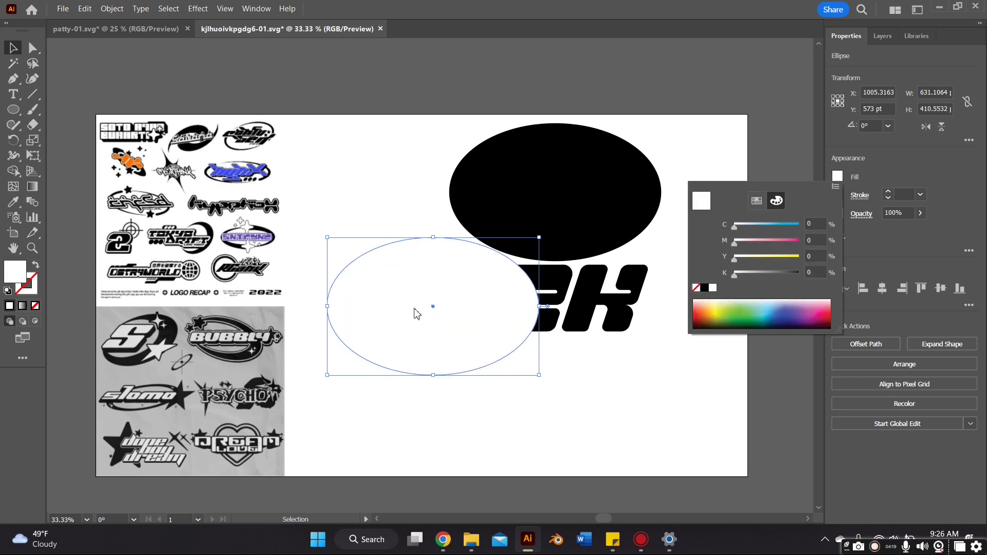
click(434, 311)
drag(439, 308, 558, 187)
Step: Move the white ellipse's four anchor points inward with Direct Selection, forming a black ring thicker at the sides than above and below
click(33, 48)
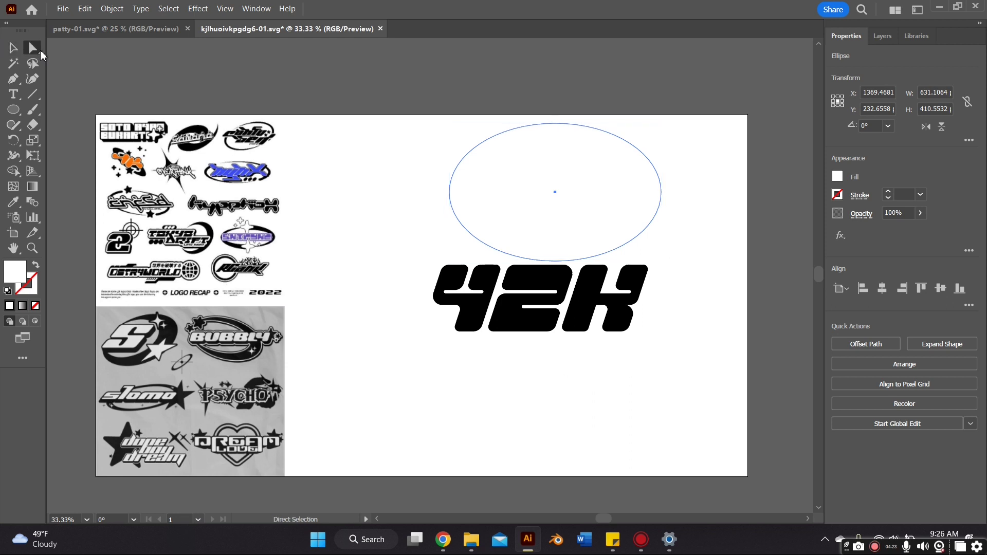
drag(449, 192, 461, 191)
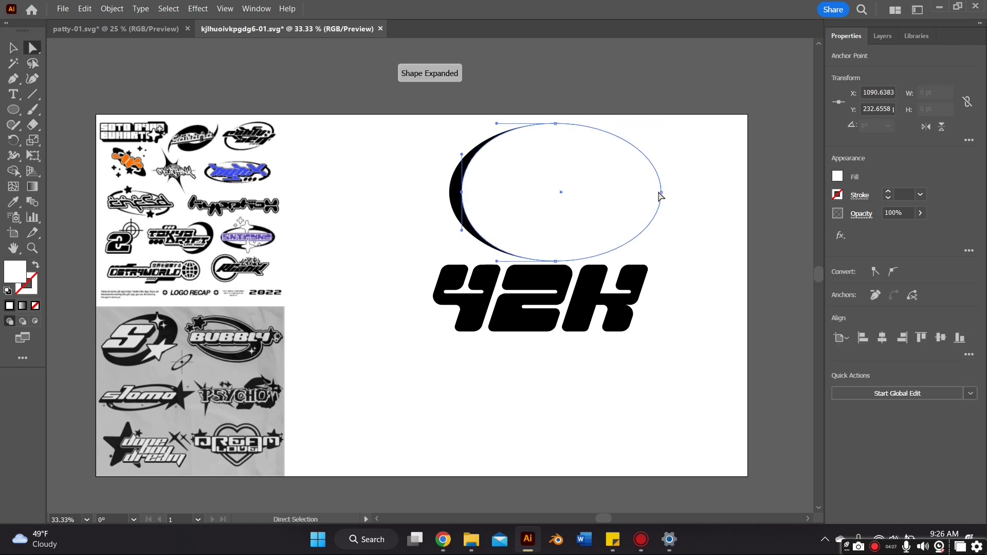
drag(661, 193, 649, 193)
drag(556, 131, 555, 134)
drag(554, 264, 551, 261)
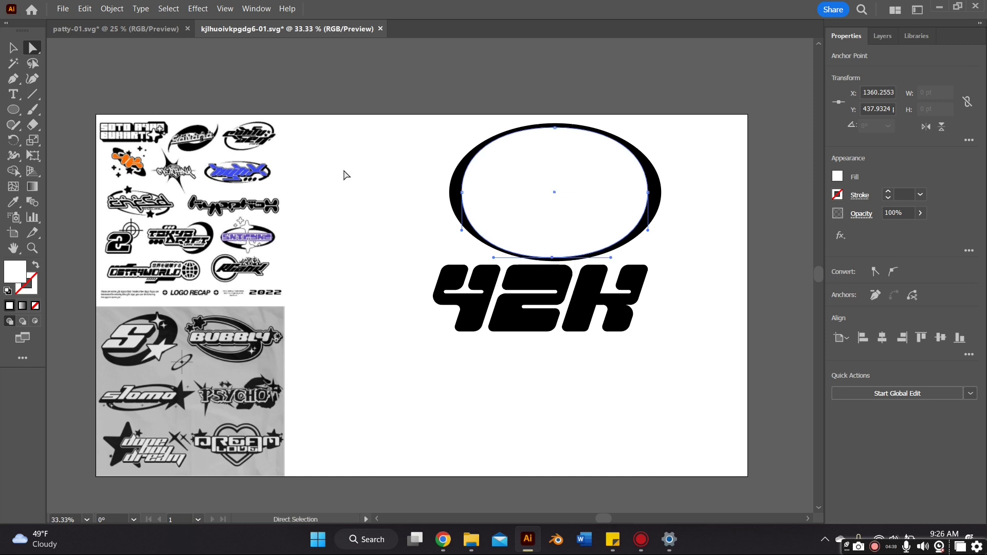
click(13, 48)
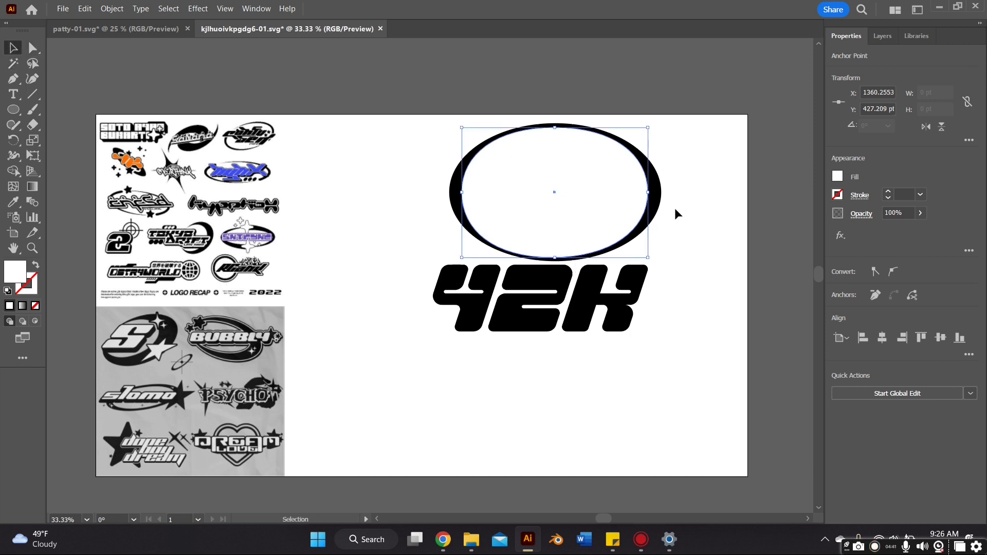
Step: Subtract the white ellipse from the black ellipse with Minus Front, leaving a hollow black ring
key(ctrl+z)
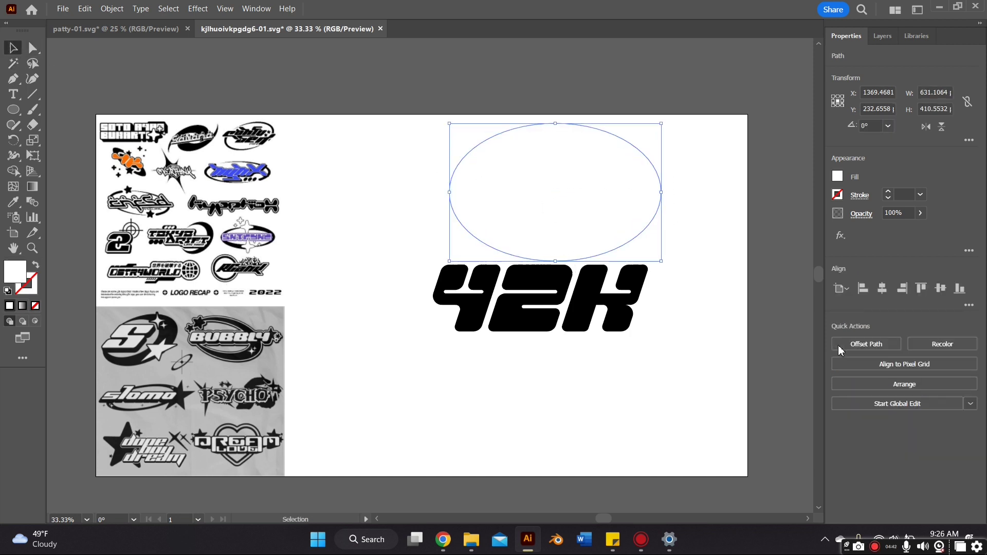
key(ctrl+shift+z)
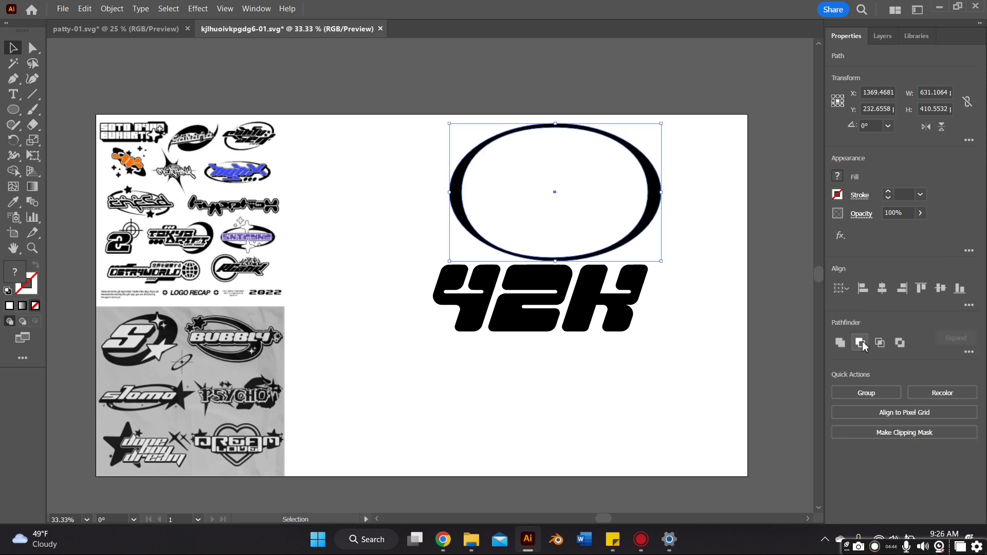
click(862, 343)
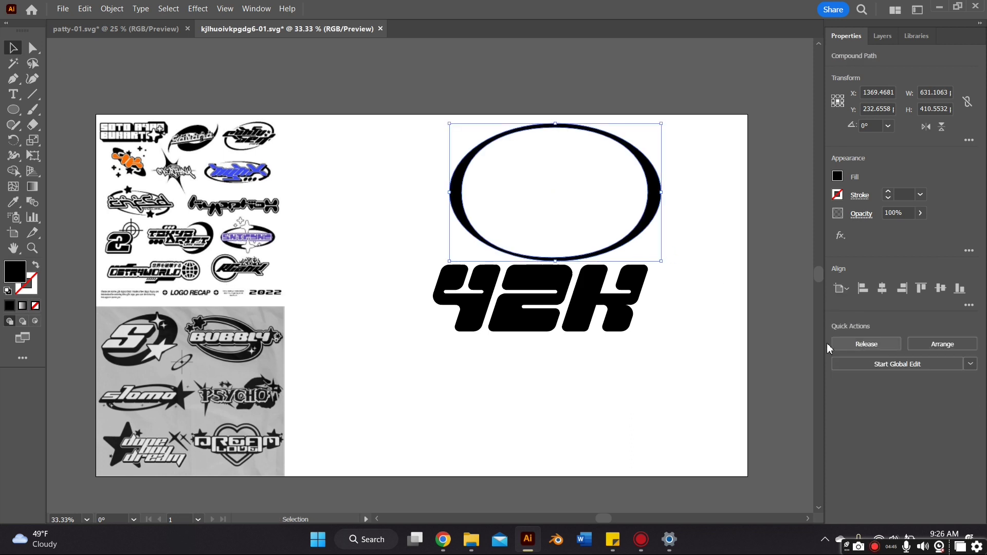
Step: Move the black ring over the Y2K text and rotate it by about 26°
click(388, 203)
drag(459, 185, 441, 286)
drag(645, 221, 610, 168)
drag(624, 247, 624, 250)
Step: Fill the tilted ring with green
click(837, 176)
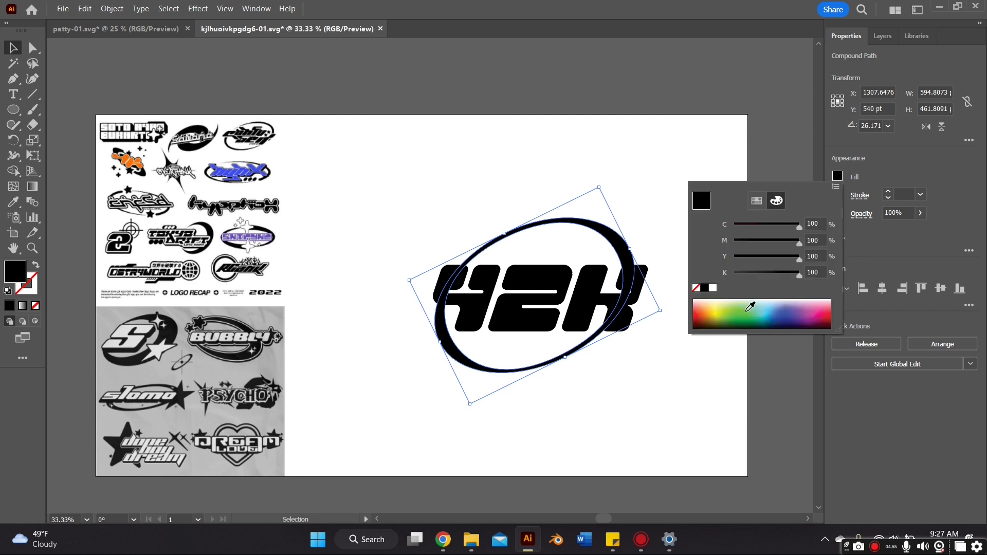
click(751, 307)
click(627, 238)
key(a)
key(v)
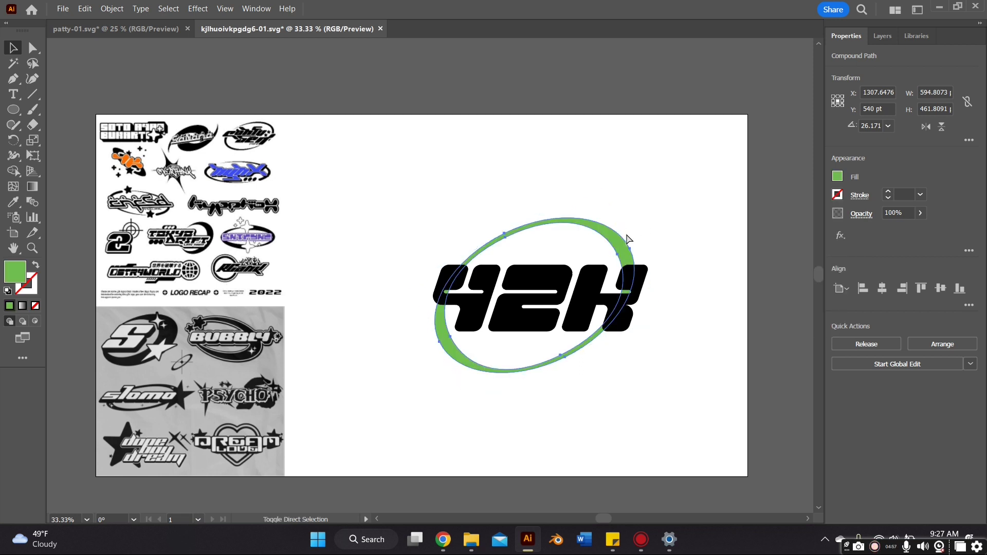
click(721, 226)
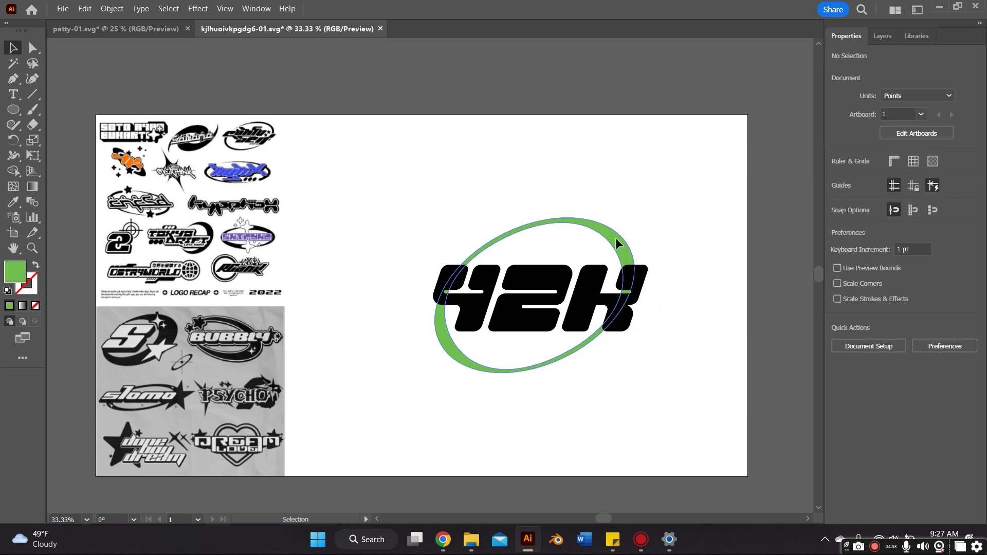
Step: Enlarge the green ring to about 751 by 514 pt and align it with the Y2K text on both centres
click(616, 239)
mouse_move(633, 250)
mouse_down()
mouse_move(668, 221)
mouse_move(650, 242)
mouse_move(640, 235)
mouse_up()
drag(623, 391, 806, 272)
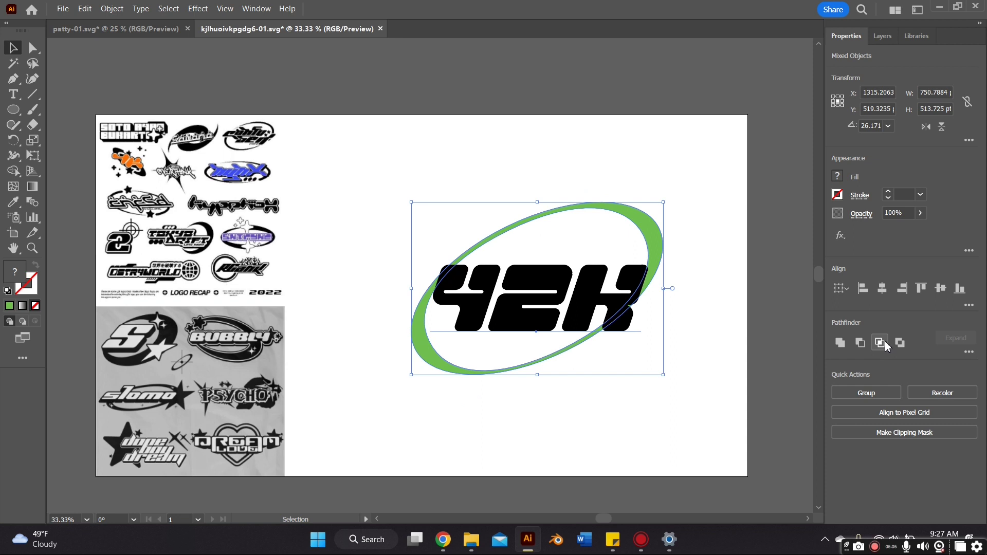
click(882, 288)
click(940, 288)
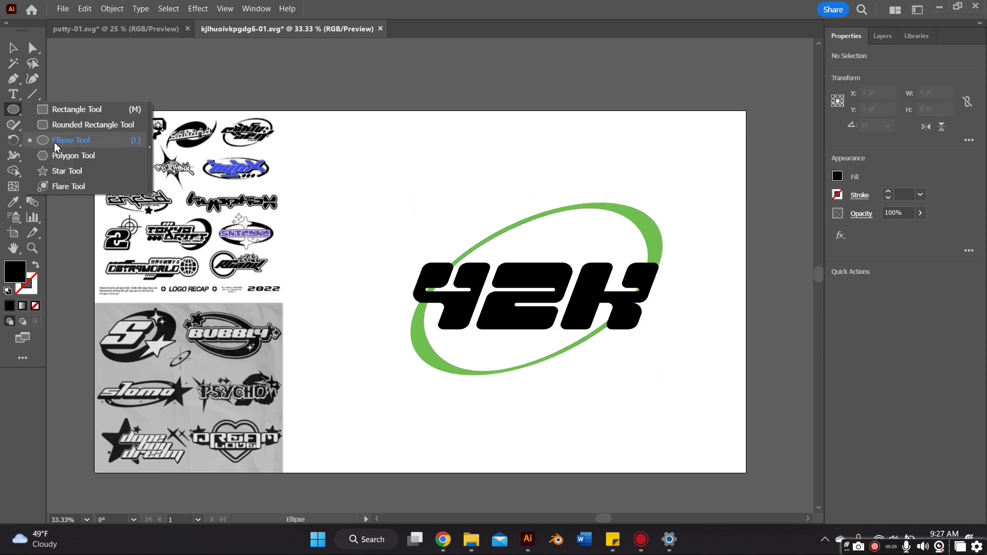
Step: Draw a black circle about 198 pt wide above the lettering and turn it into a four-pointed star with Pucker & Bloat at -93%
click(56, 140)
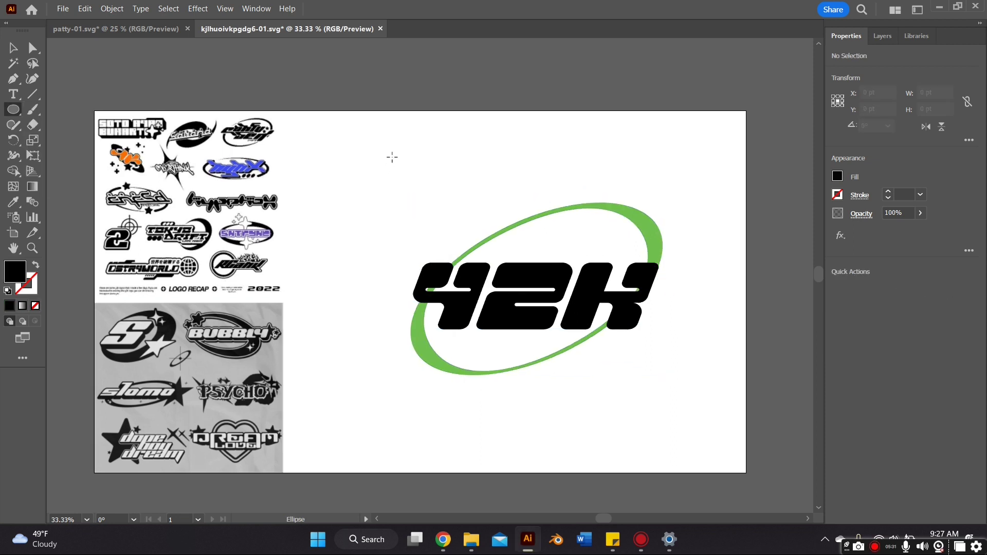
drag(392, 157, 458, 223)
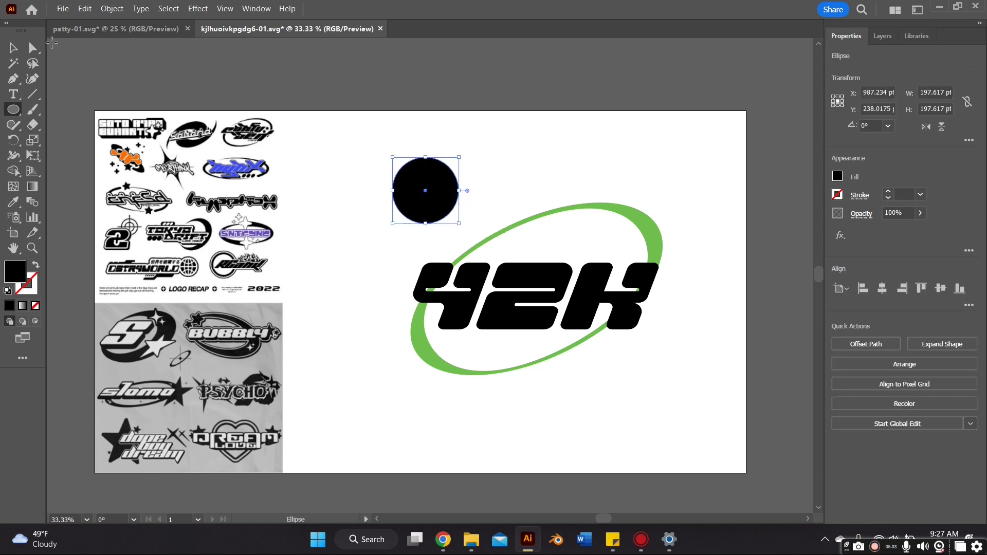
click(840, 236)
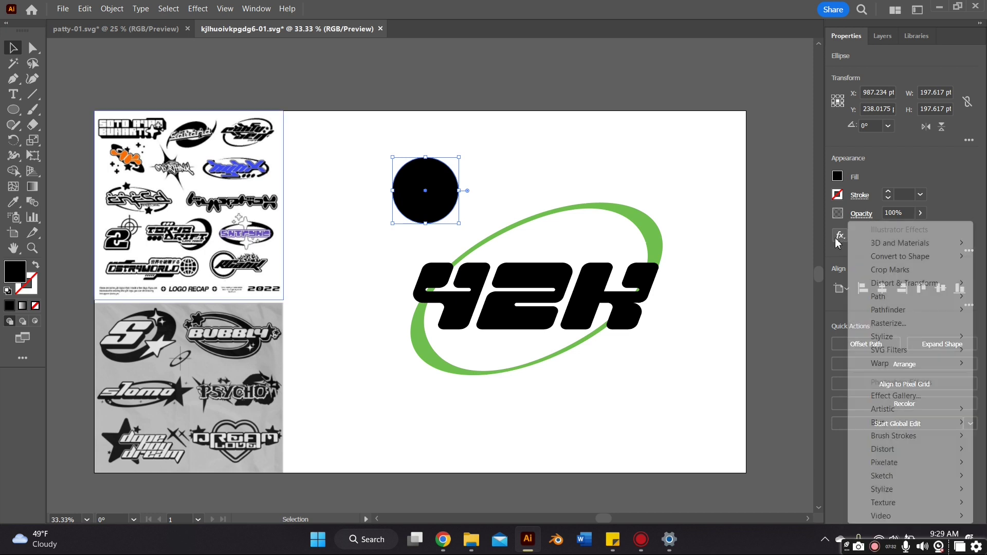
mouse_move(906, 289)
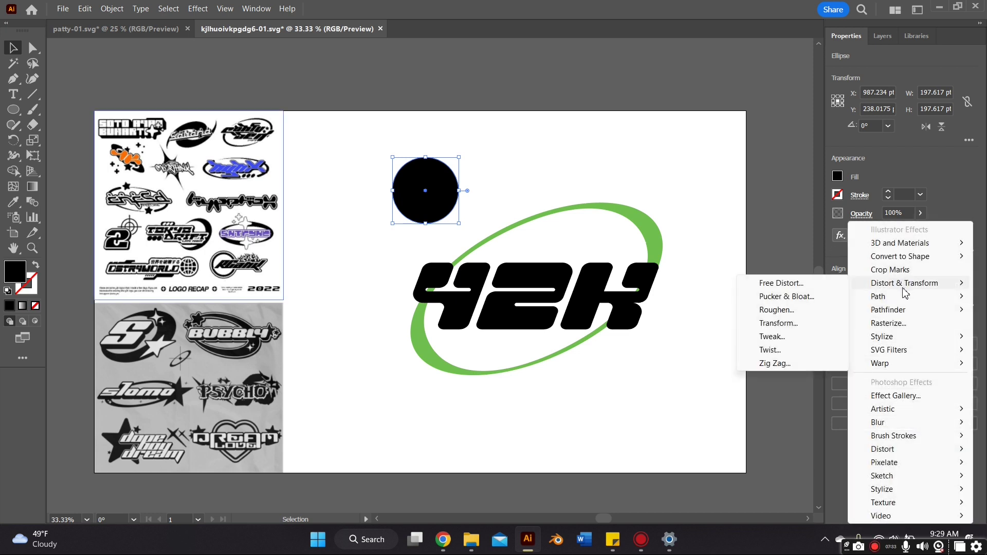
click(799, 302)
drag(568, 369, 535, 373)
click(614, 409)
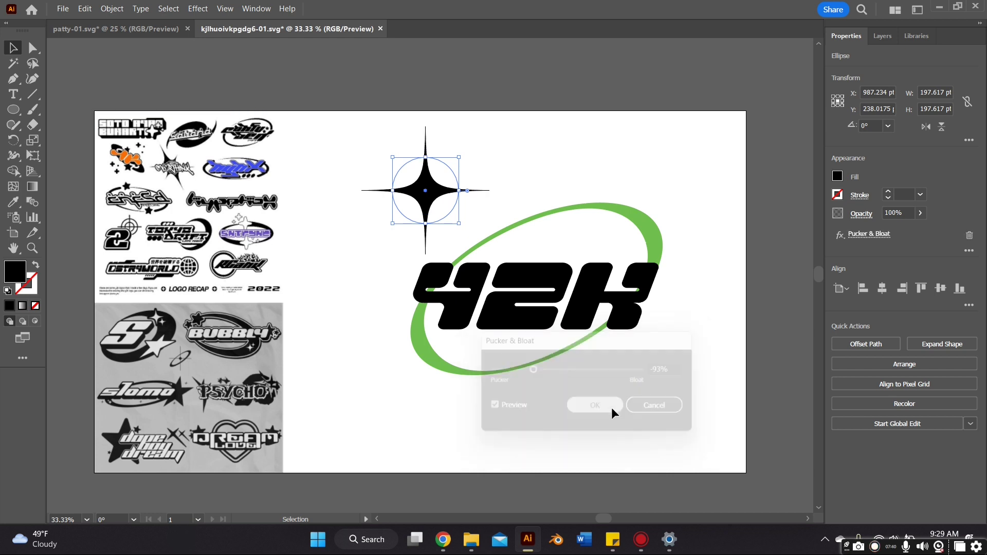
Step: Duplicate the black star, place the copy beside the original and fill it with light teal
key(a)
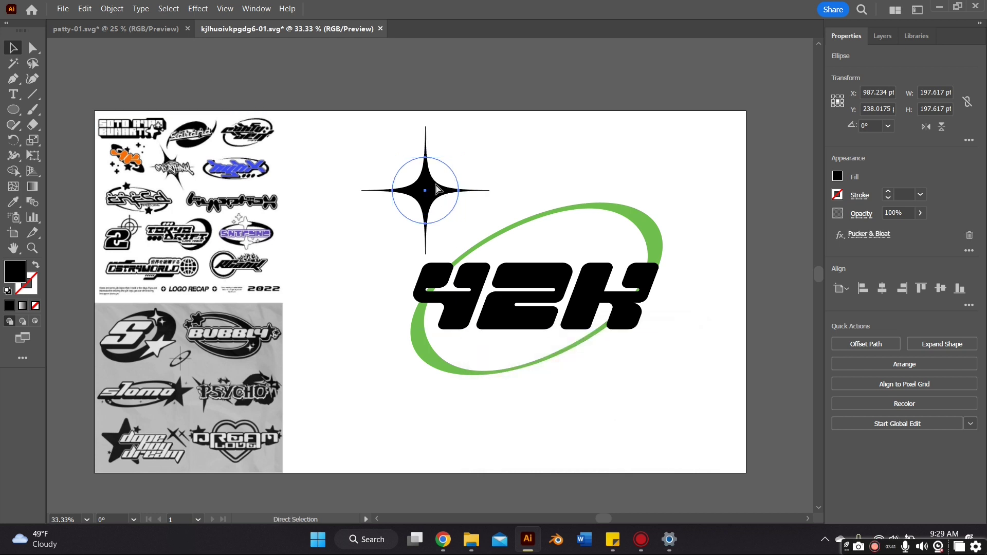
key(ctrl+v)
drag(445, 272, 536, 172)
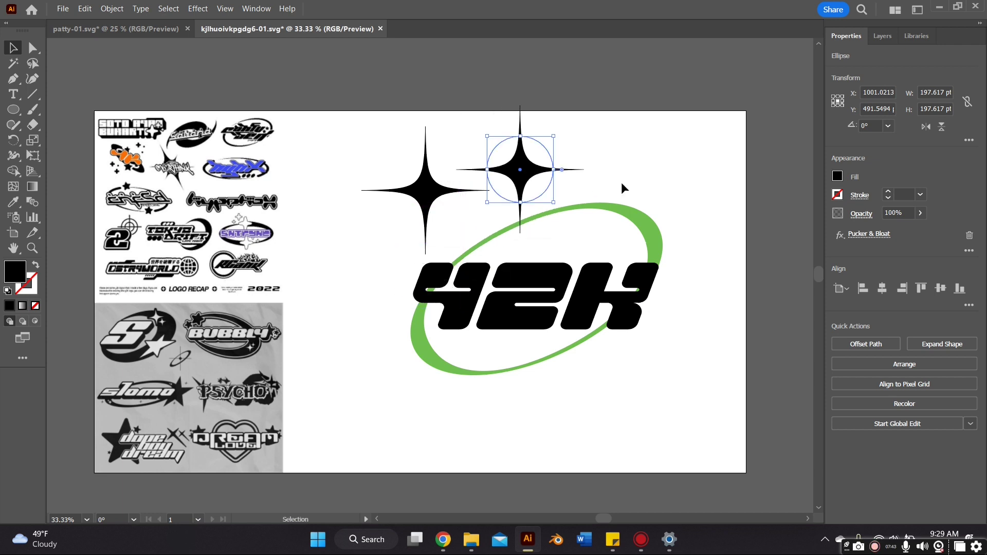
click(837, 176)
click(757, 302)
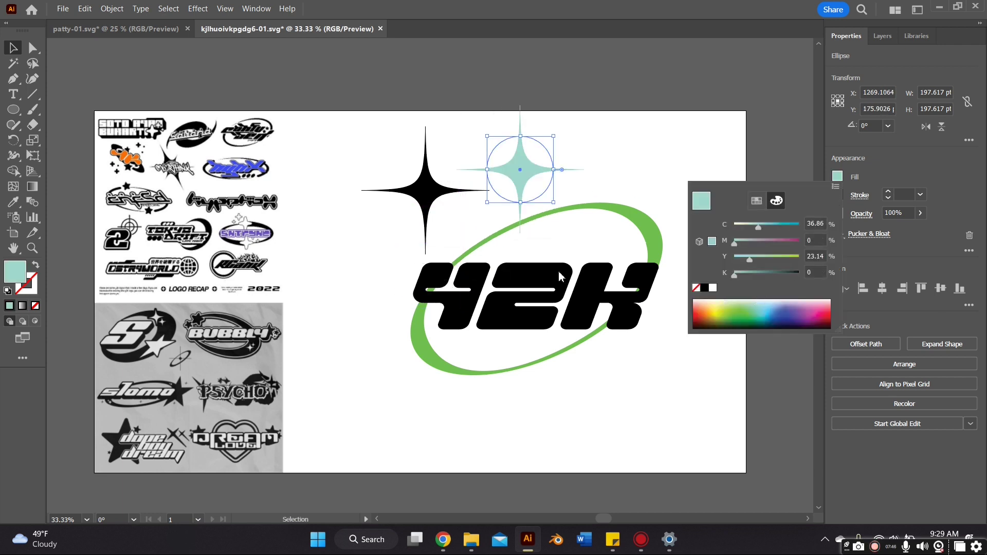
Step: Centre the teal star over the black one at 45°, then expand both and unite them into one eight-pointed star
click(7, 42)
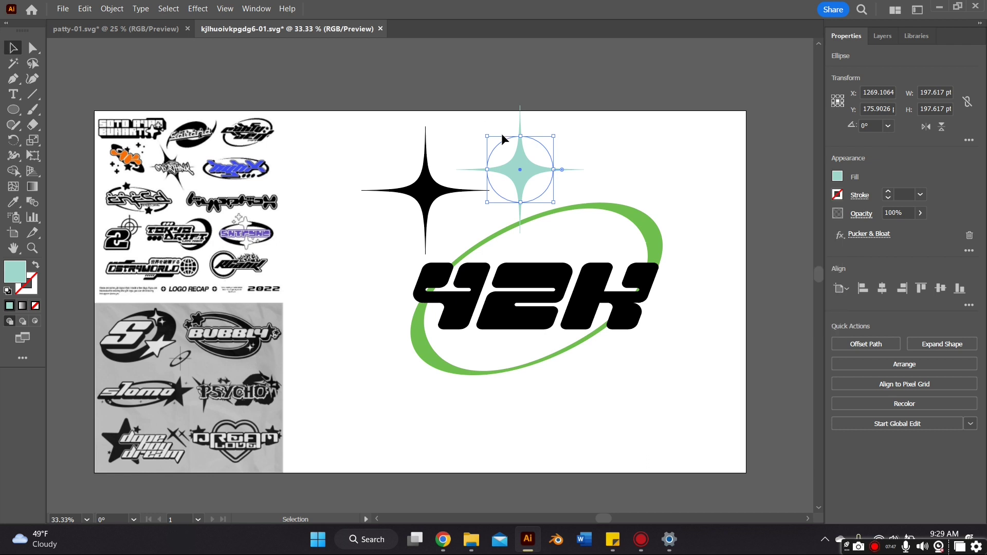
drag(520, 176, 498, 166)
click(113, 9)
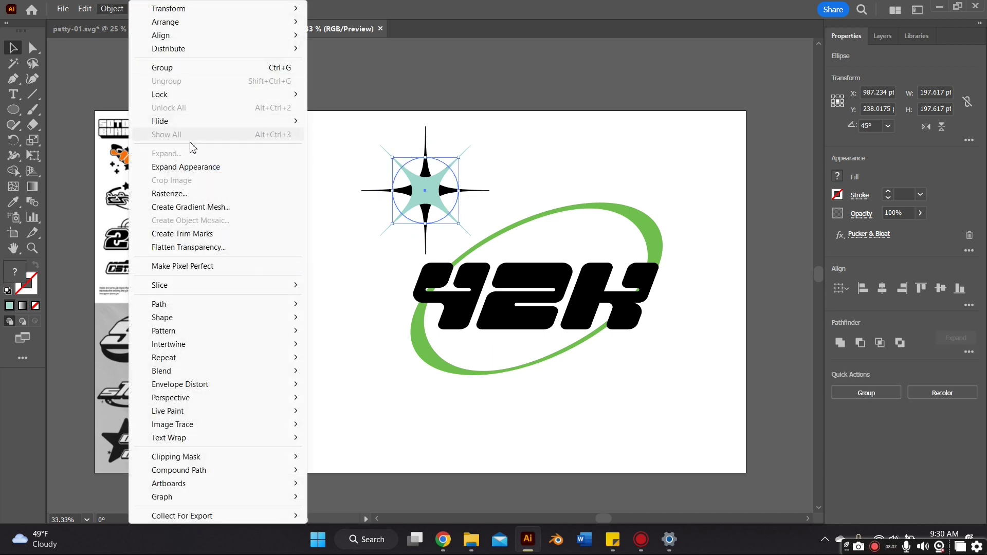
click(227, 169)
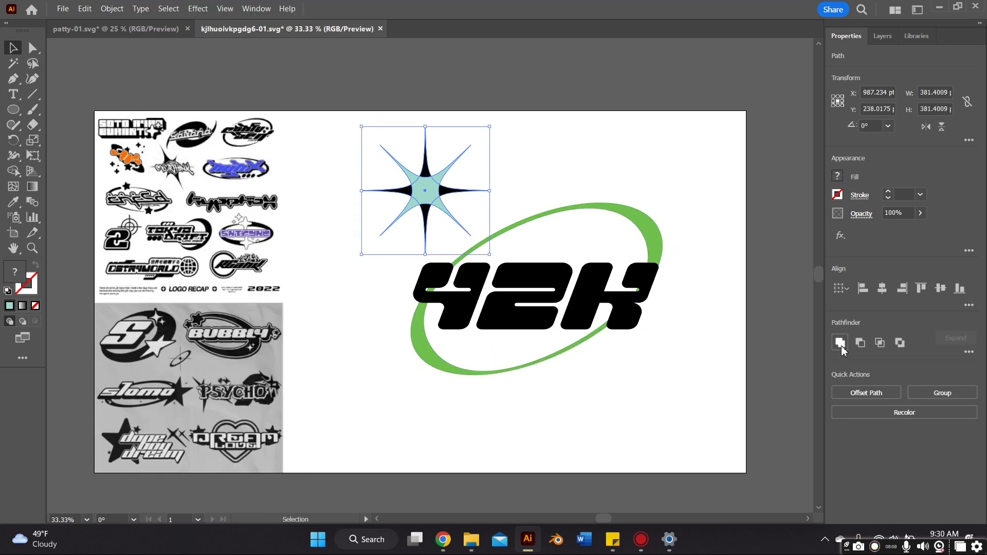
click(841, 345)
click(612, 182)
Step: Move the eight-pointed star onto the upper part of the green ring
drag(433, 194, 600, 198)
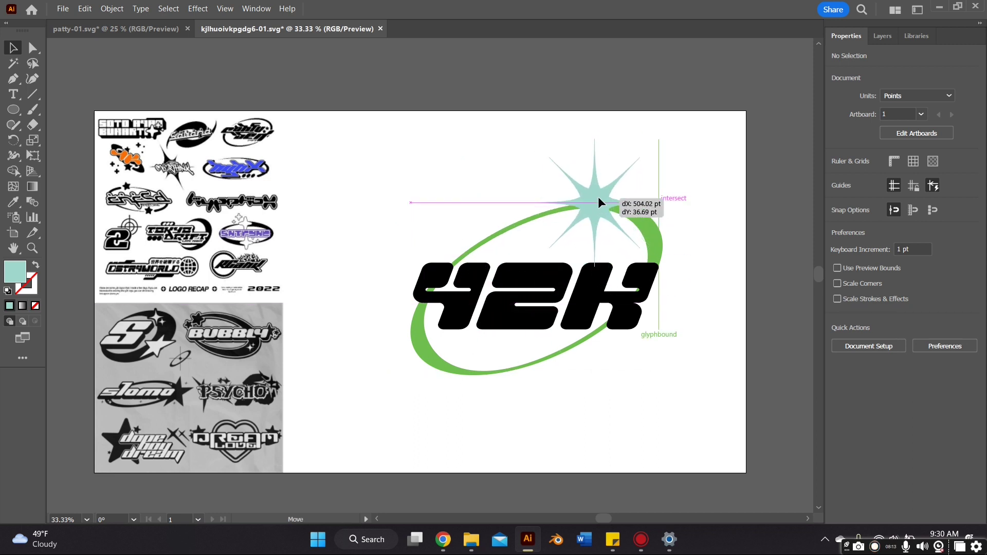
drag(599, 202, 598, 202)
click(701, 152)
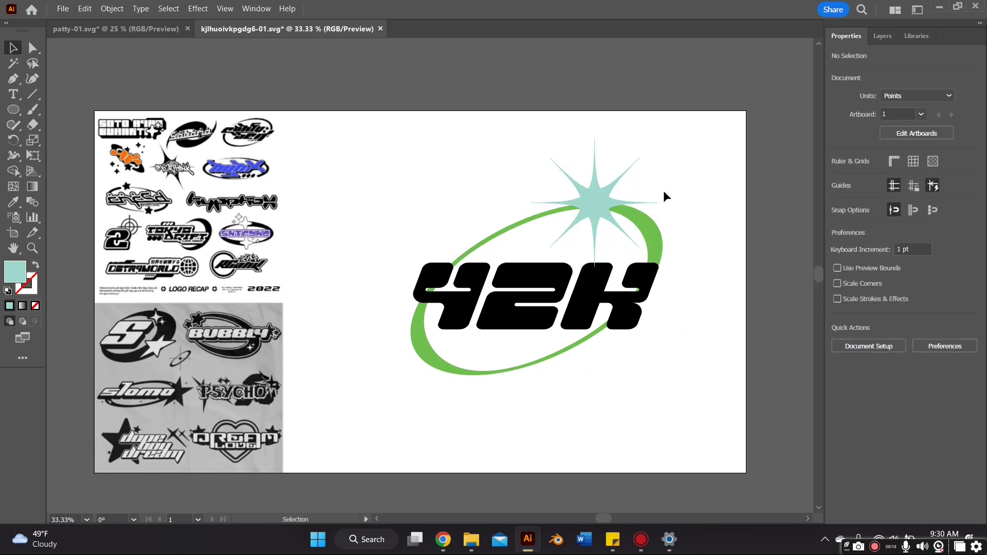
Step: Duplicate the star, shrink the copy to about 220 pt and place it on the ring just above the K
click(599, 211)
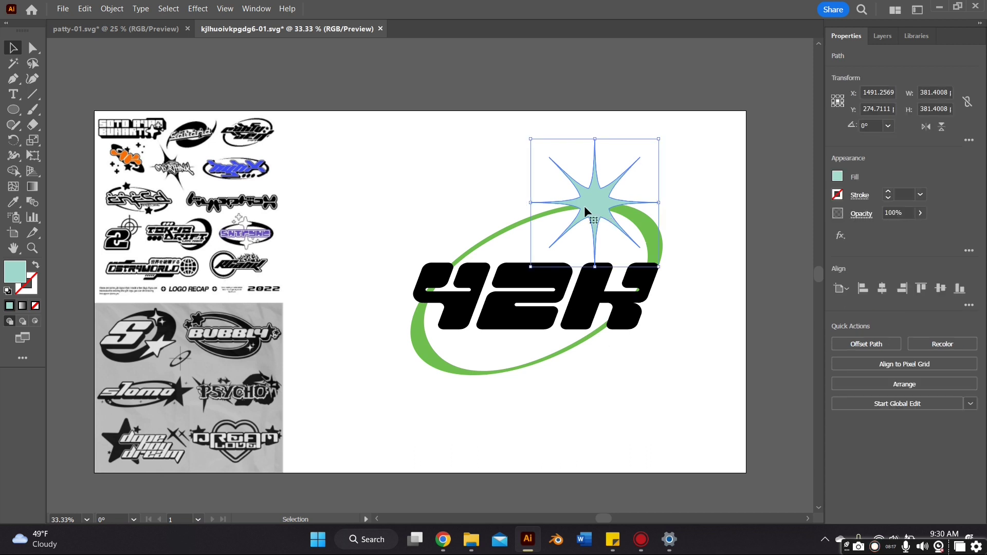
drag(14, 109, 47, 125)
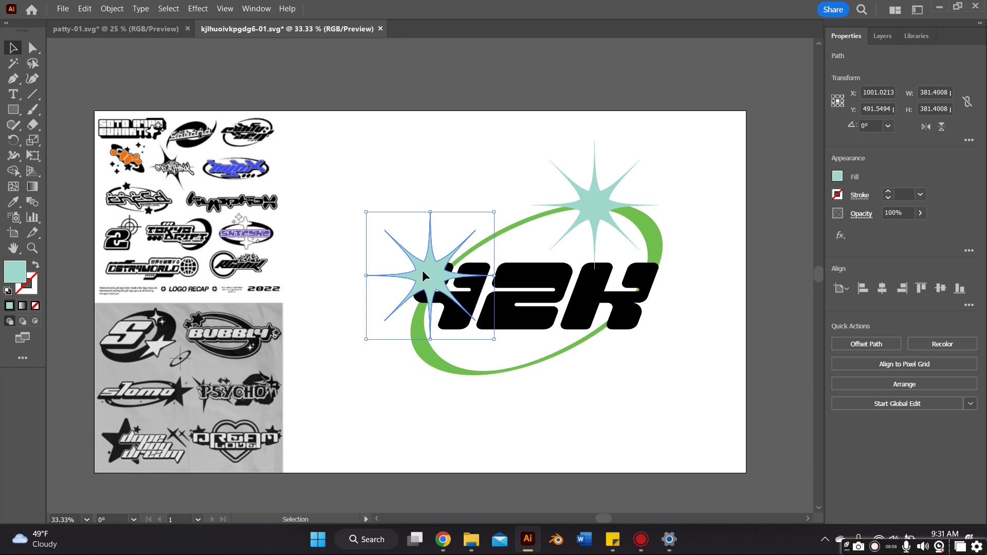
drag(424, 270, 429, 354)
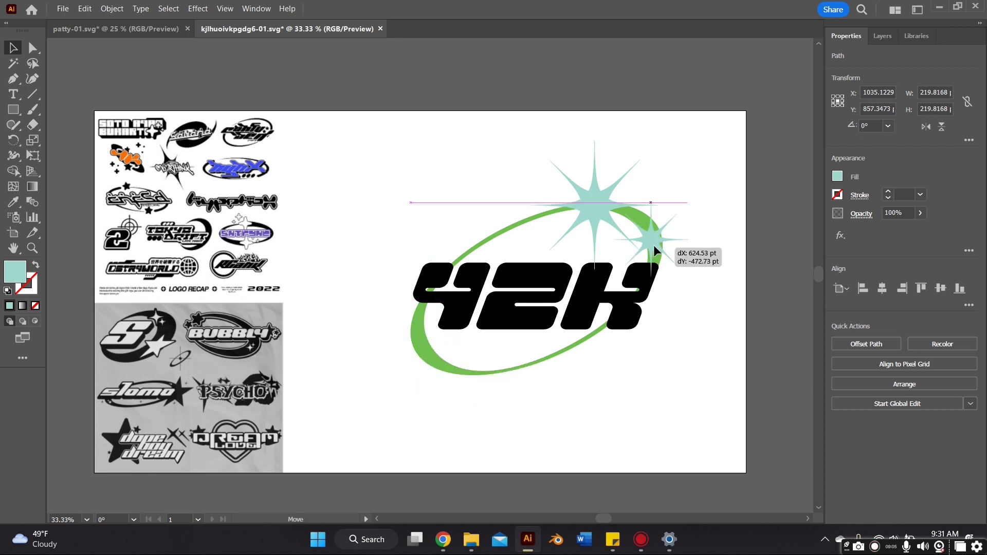
drag(654, 248, 656, 254)
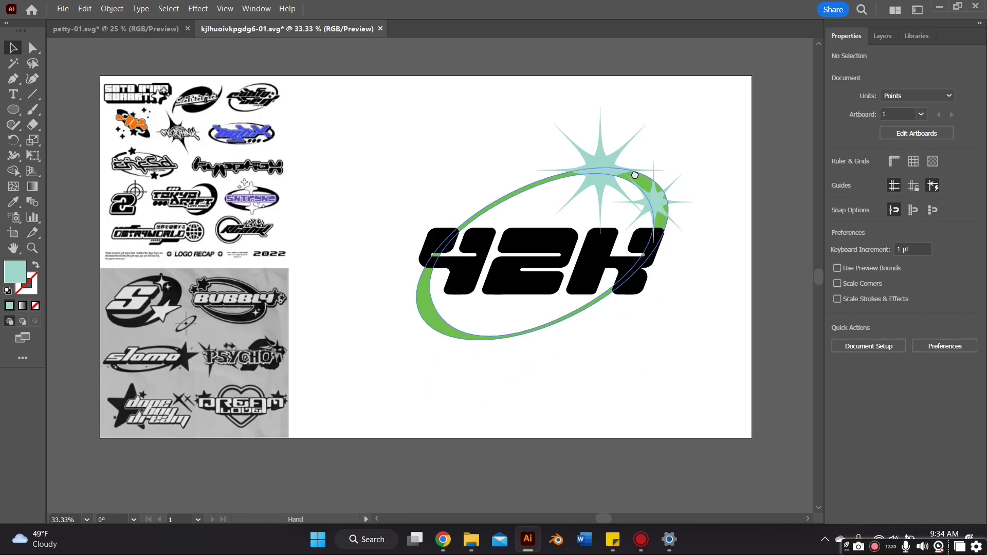
Step: Convert the Y2K text to outlines
drag(695, 159, 643, 161)
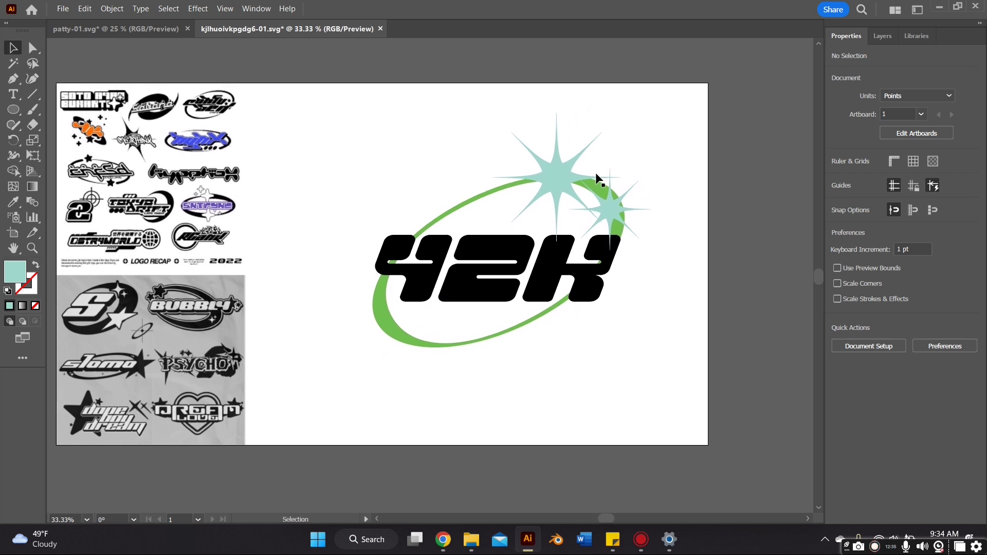
drag(430, 225, 291, 222)
click(360, 265)
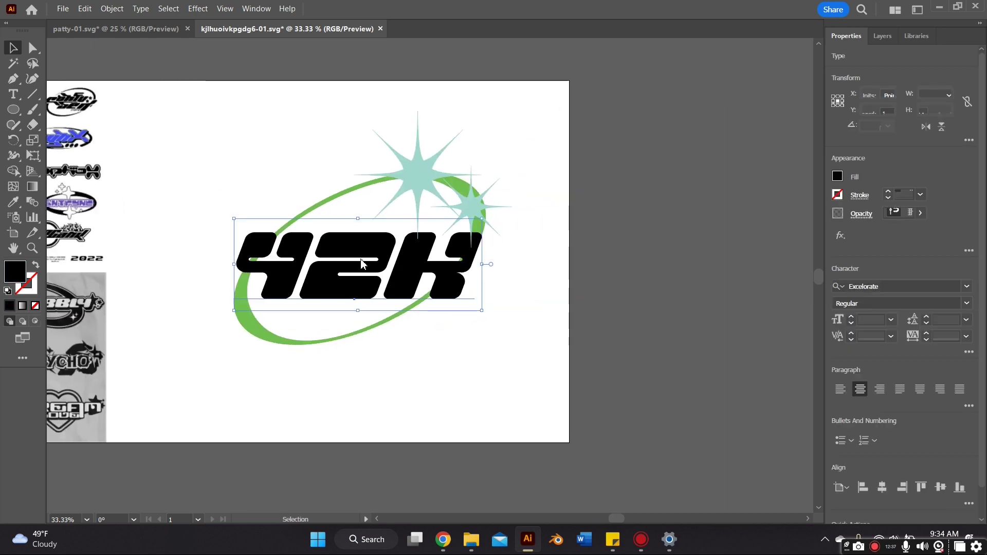
right_click(363, 265)
click(288, 370)
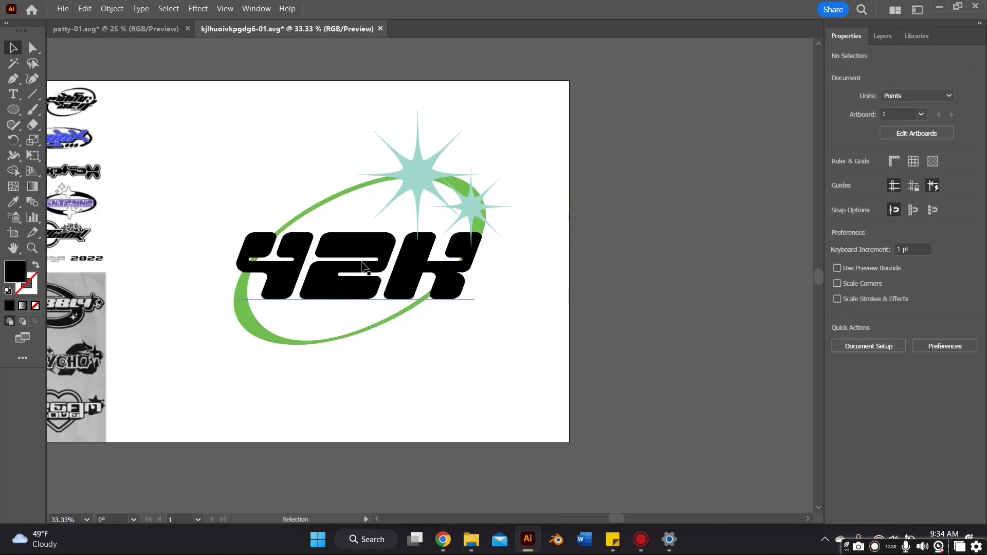
click(367, 267)
right_click(372, 277)
click(393, 334)
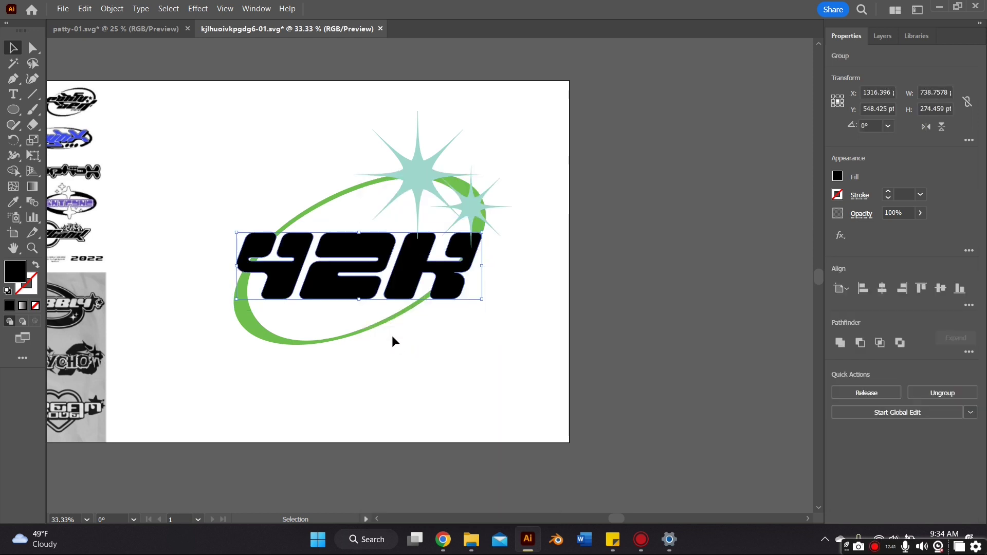
click(412, 183)
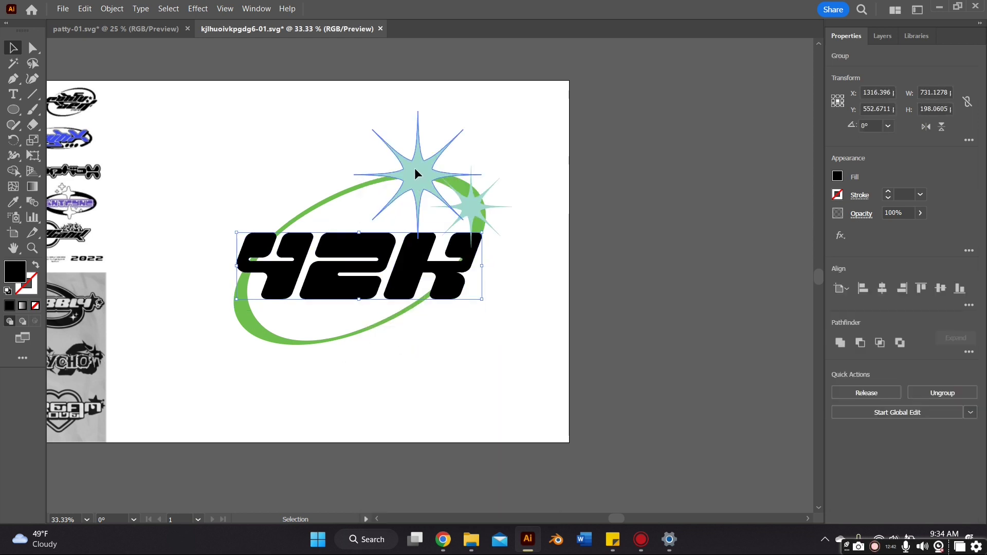
click(294, 338)
click(371, 365)
Step: Export the logo artwork to the Downloads folder as an SVG named y2k, using all artboards
shift+scroll(220, 344, left, 2)
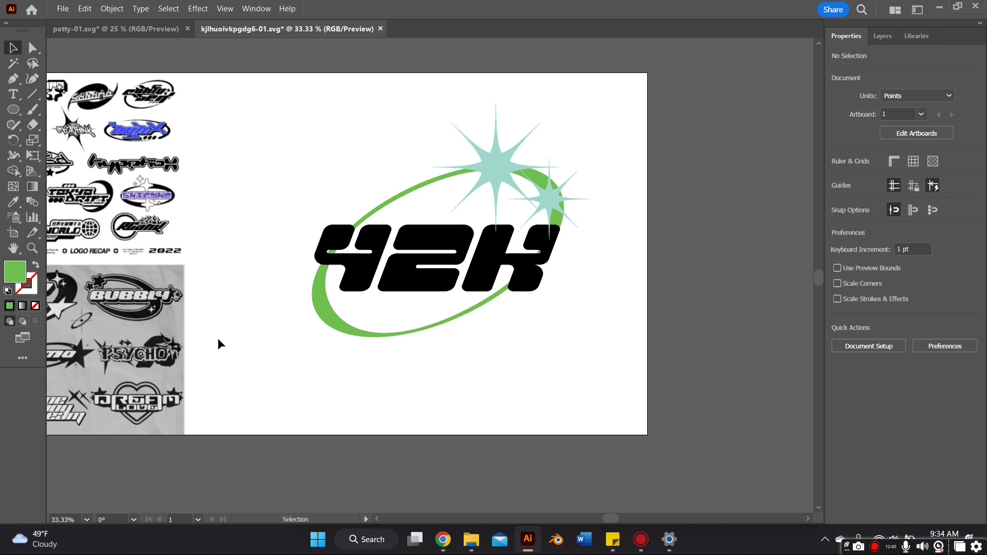
click(69, 11)
mouse_move(119, 278)
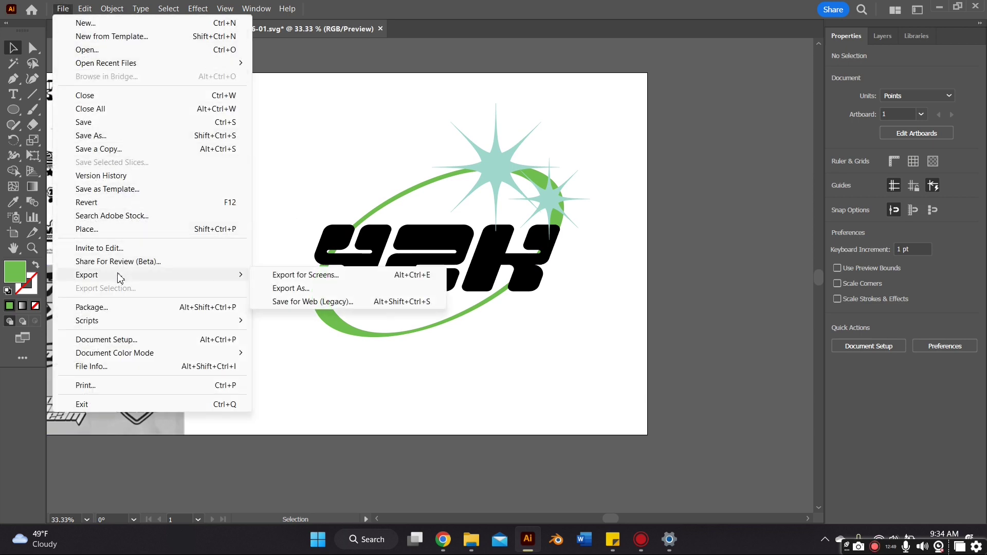
click(282, 288)
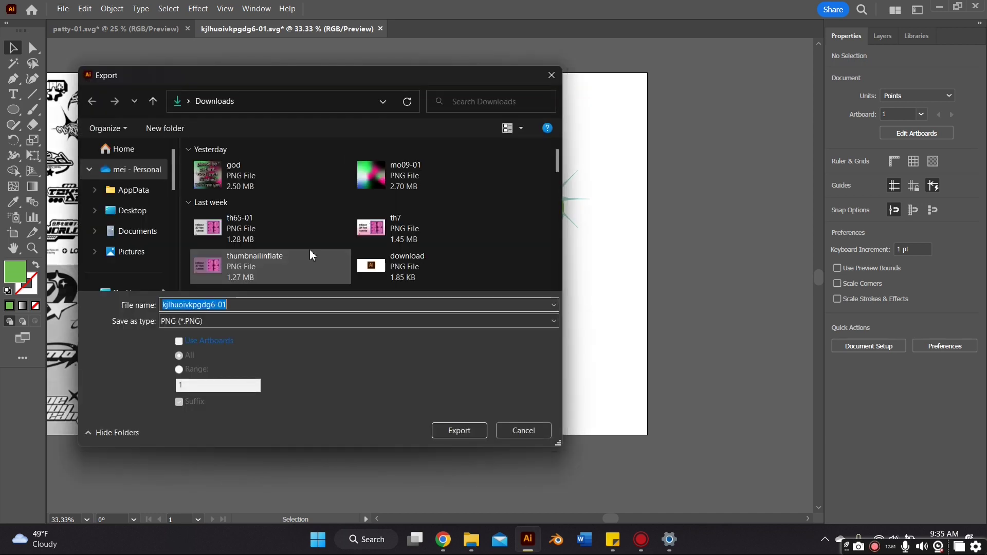
drag(348, 81, 522, 127)
text(y2k)
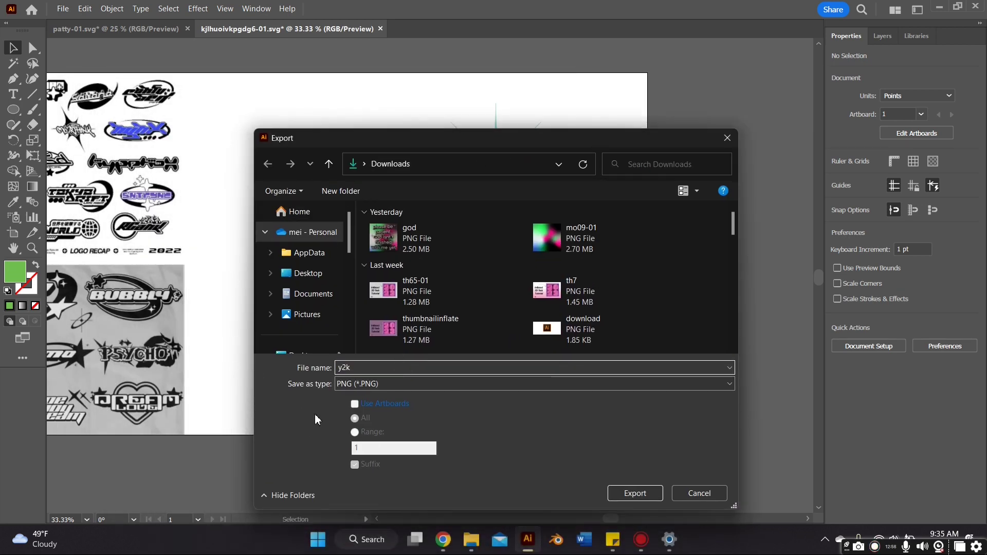
click(358, 385)
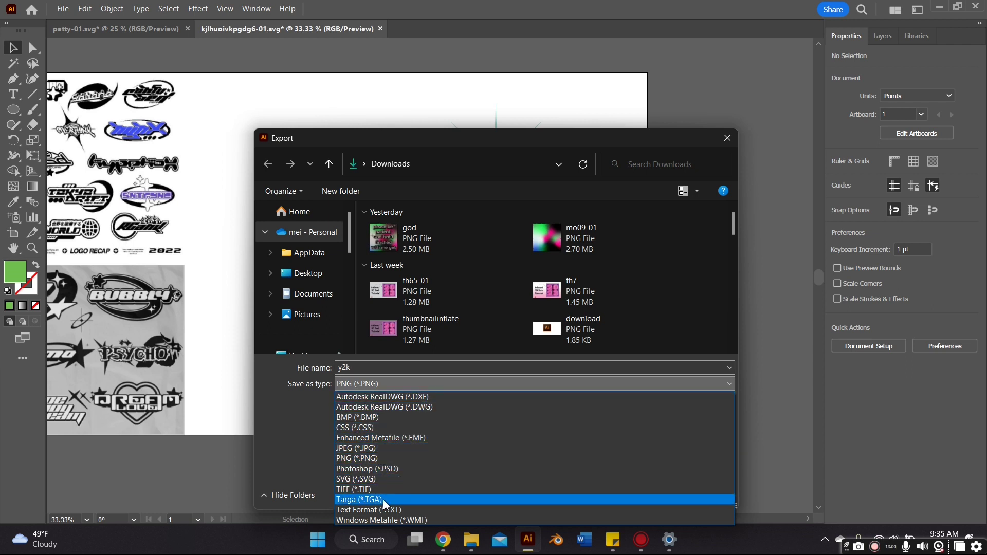
click(385, 479)
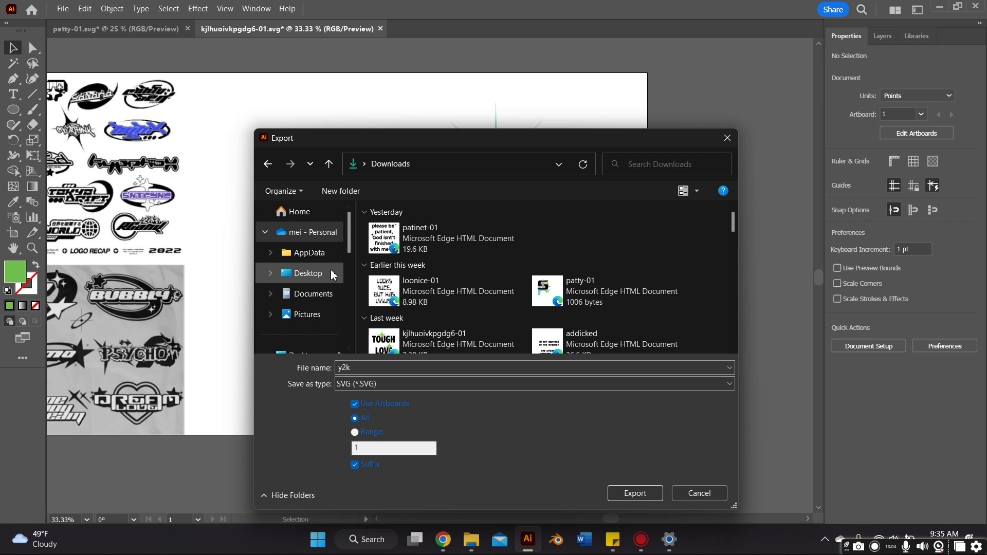
scroll(332, 275, down, 2)
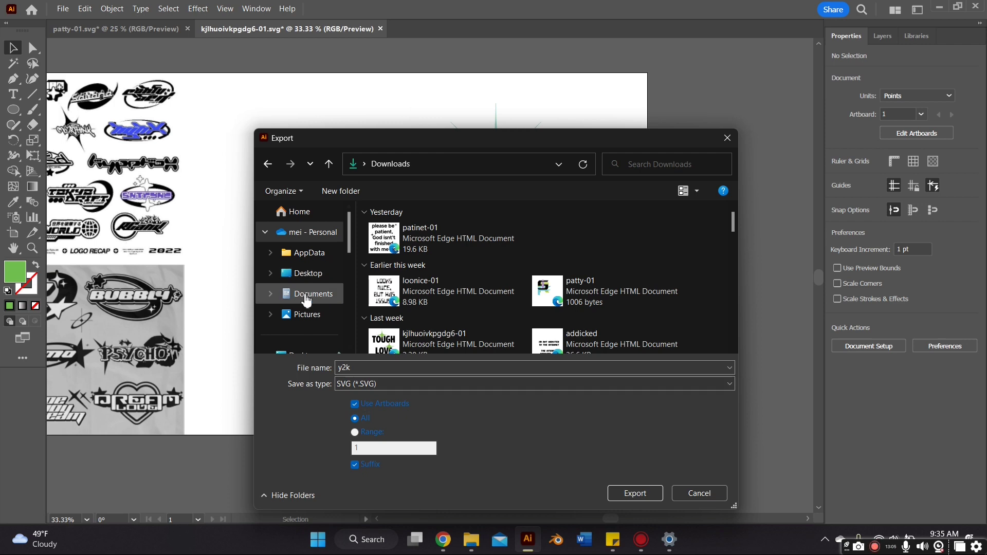
click(648, 499)
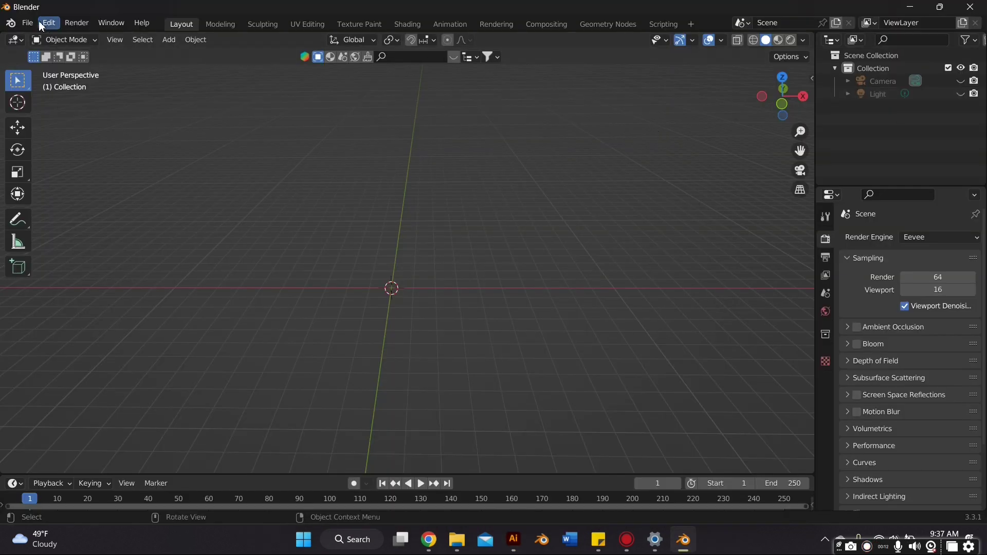
Step: Switch to Blender and import y2k-01.svg from the Downloads folder as Scalable Vector Graphics
click(28, 22)
mouse_move(66, 200)
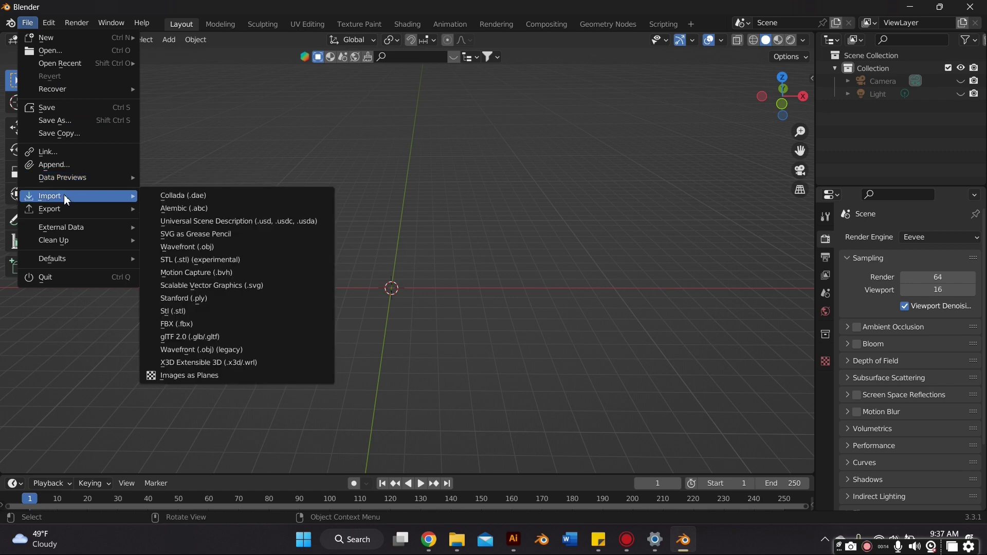
click(264, 284)
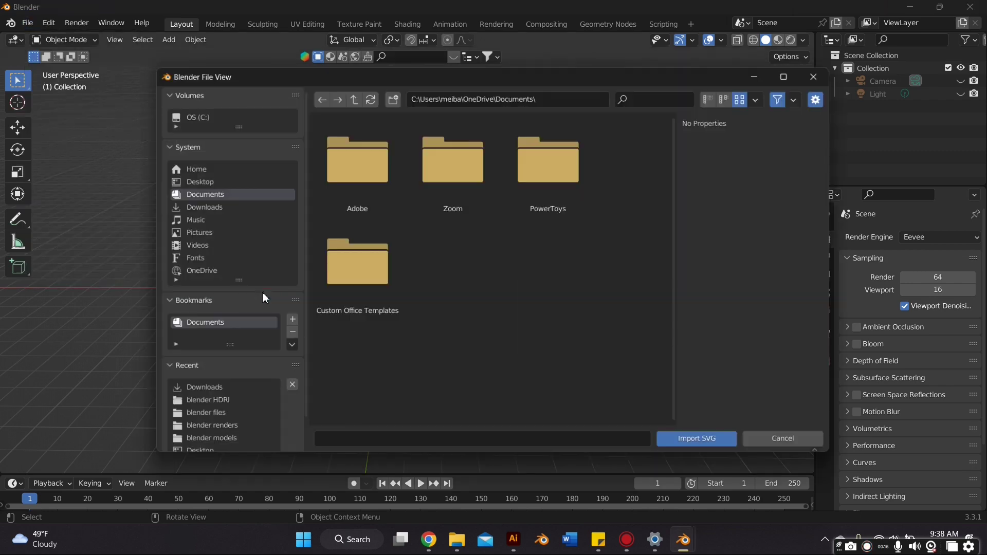
click(208, 206)
double_click(353, 168)
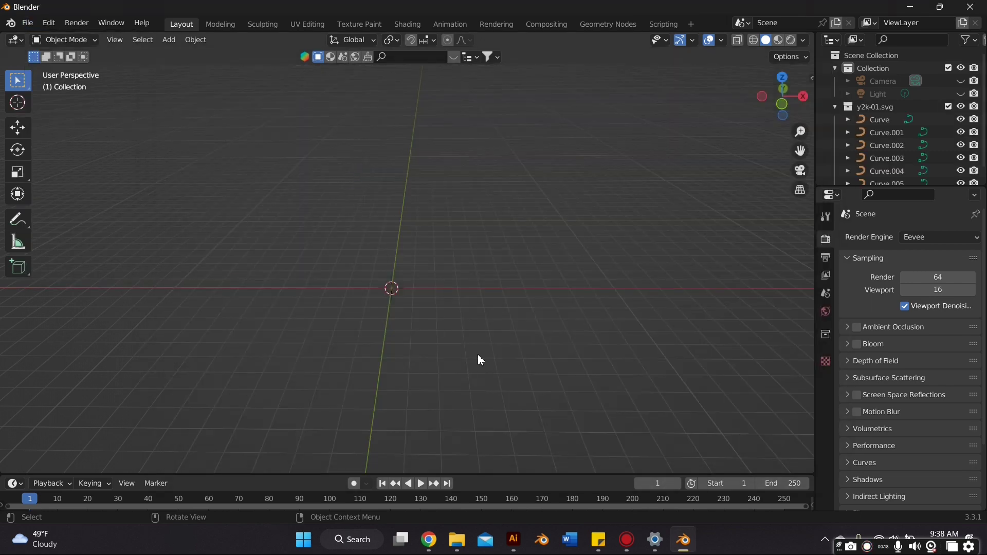
Step: Scale up all the imported logo curves together and move them along the X axis towards the middle of the scene
middle_drag(467, 313, 460, 347)
drag(460, 347, 334, 144)
key(s)
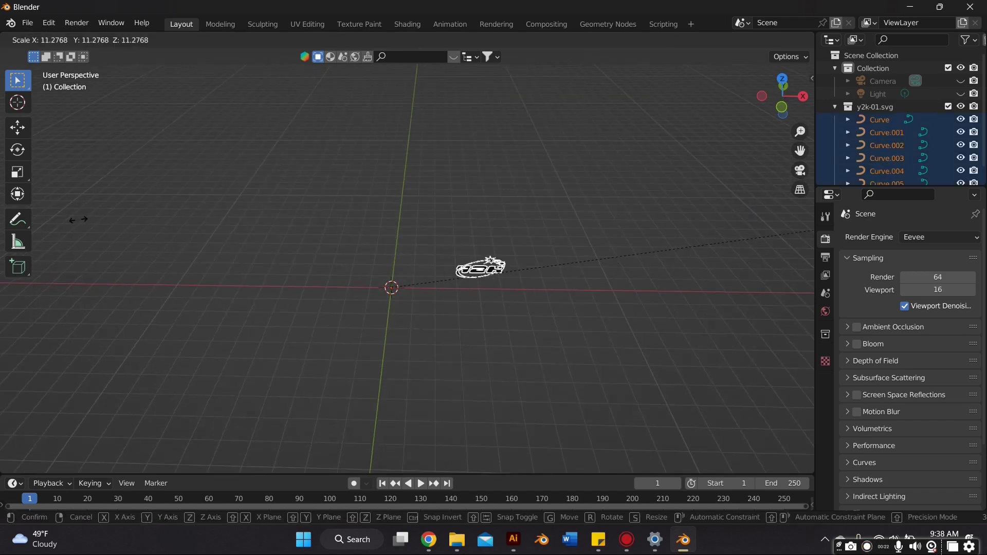
click(434, 86)
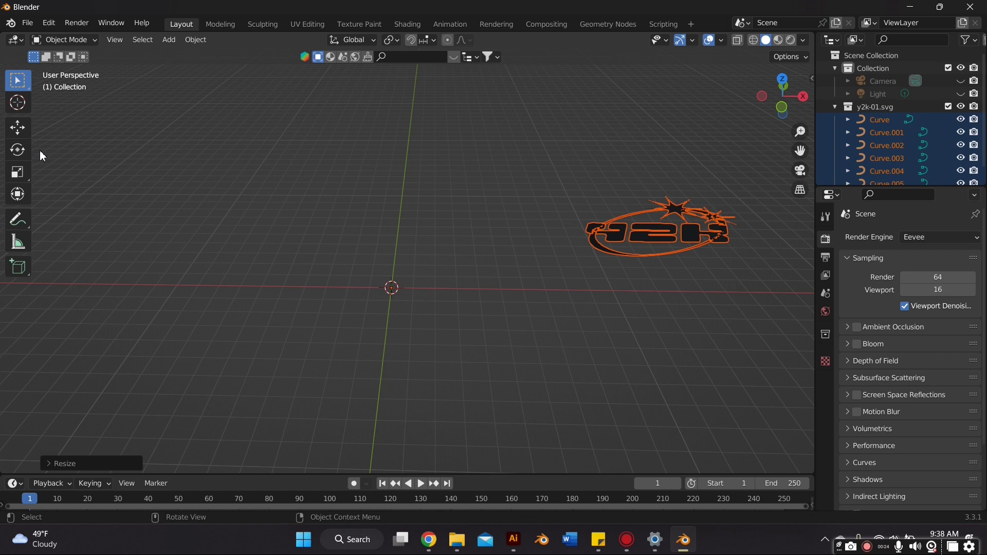
click(18, 128)
drag(435, 290, 175, 286)
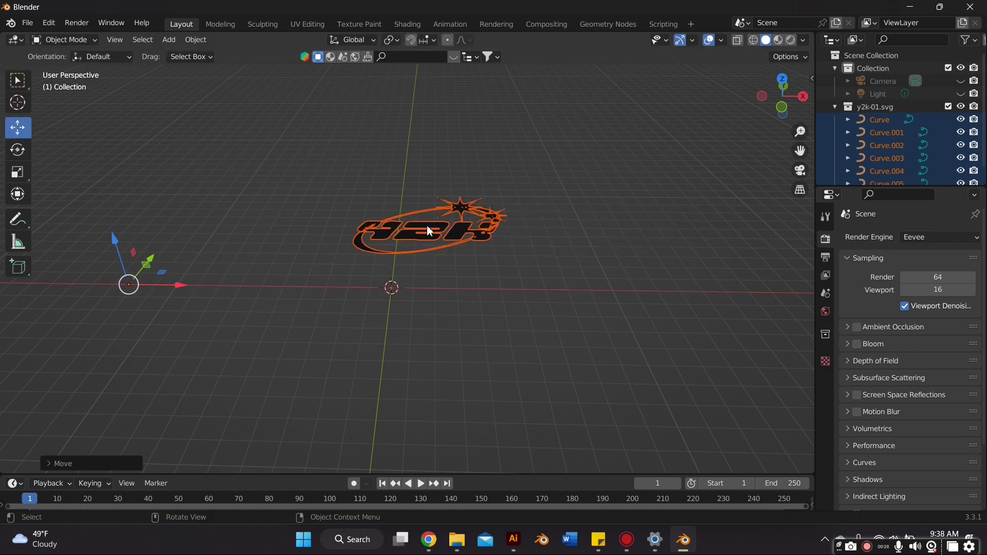
Step: Rotate the whole logo 90° about the X axis so it stands upright
key(r)
key(x)
key(9)
key(0)
key(Return)
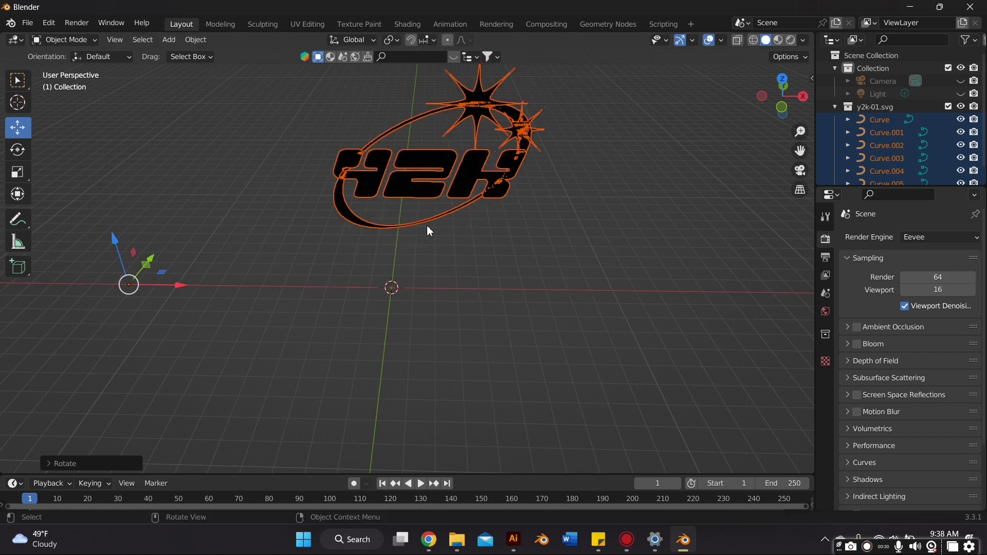
Step: Set the origin of every logo curve to its own geometry
right_click(444, 236)
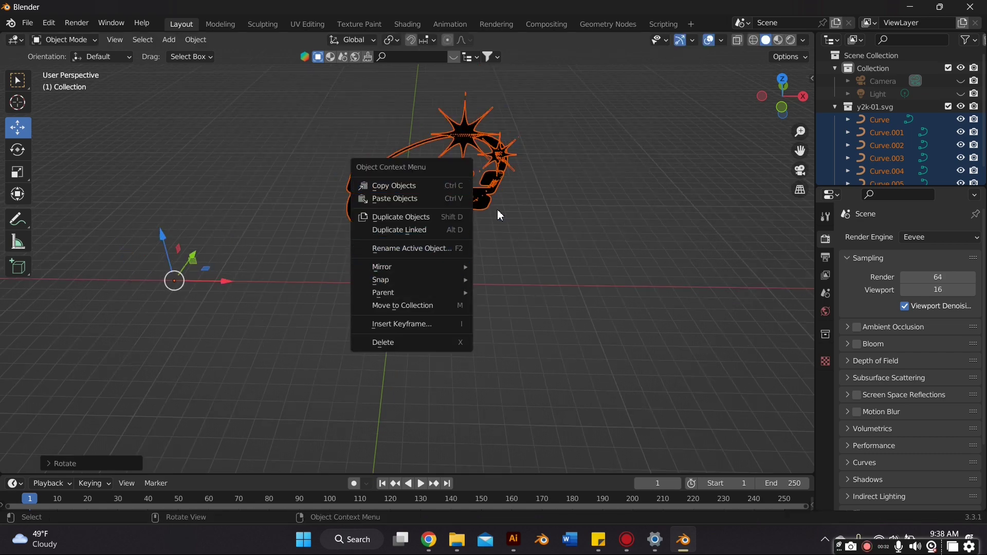
click(498, 209)
click(466, 180)
key(a)
right_click(424, 150)
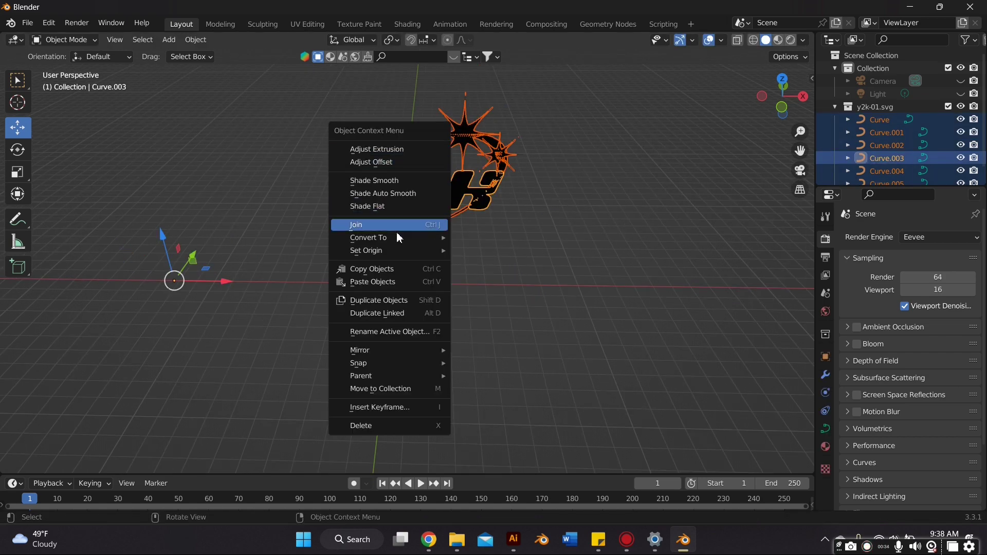
mouse_move(399, 252)
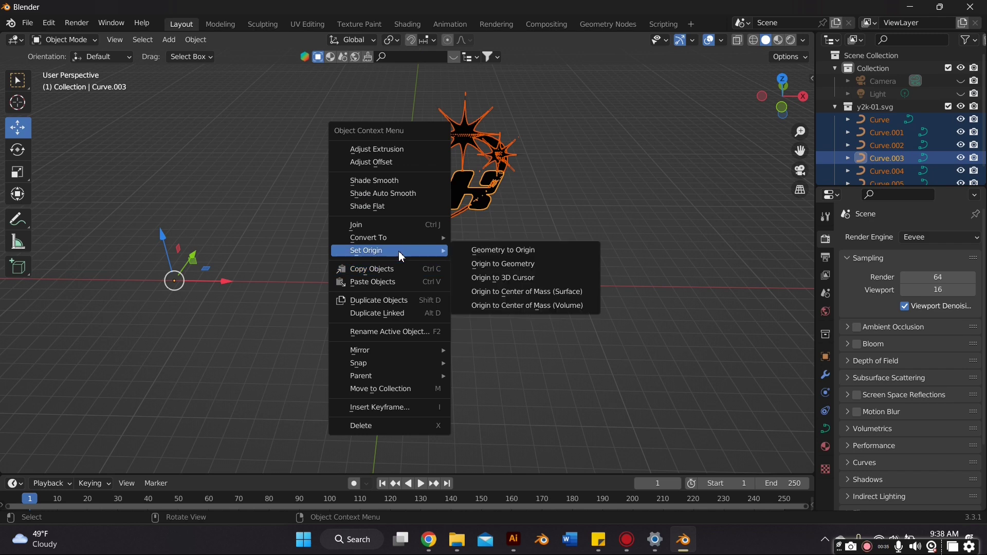
click(460, 259)
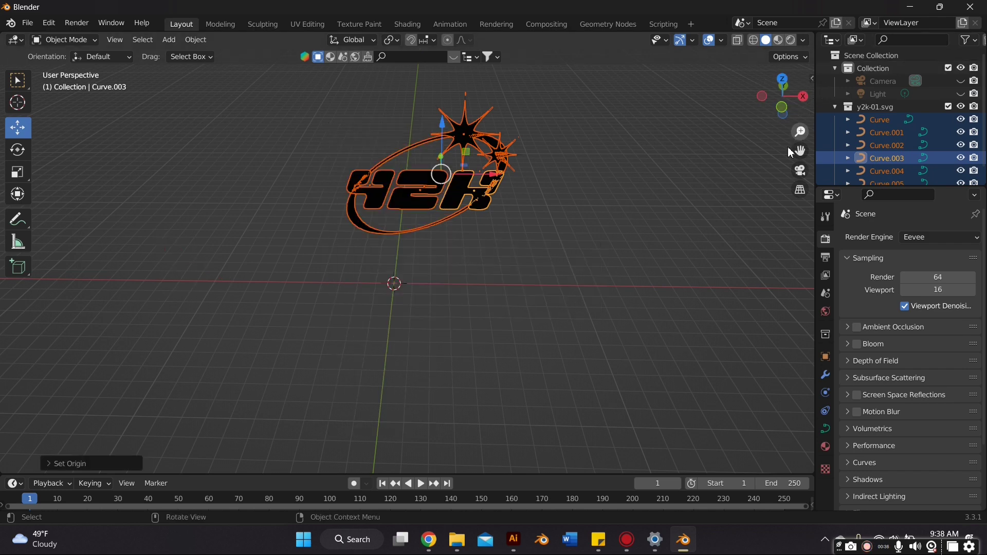
Step: Join the three Y2K letter curves into a single object, leaving the ring and stars separate
drag(797, 152, 783, 205)
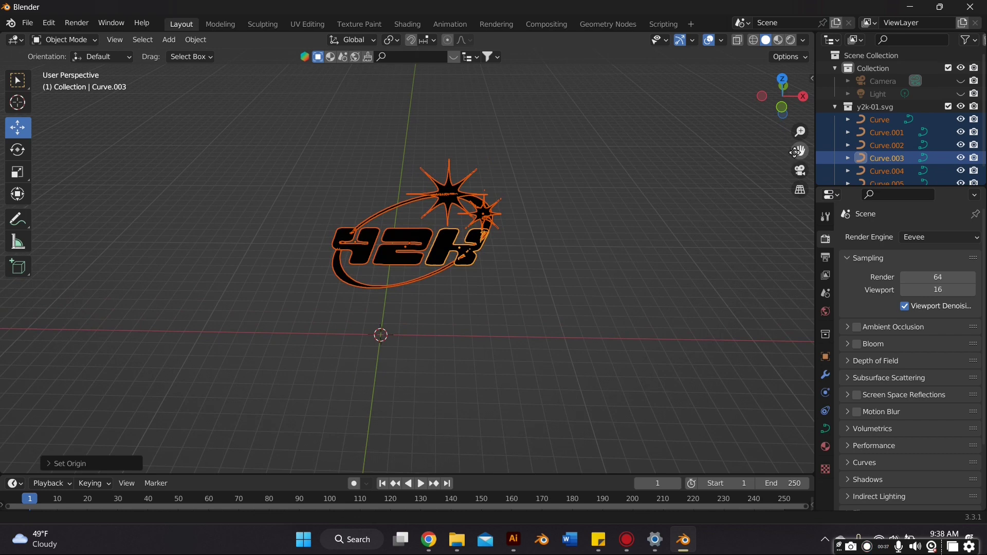
middle_drag(643, 242, 647, 222)
drag(647, 221, 650, 212)
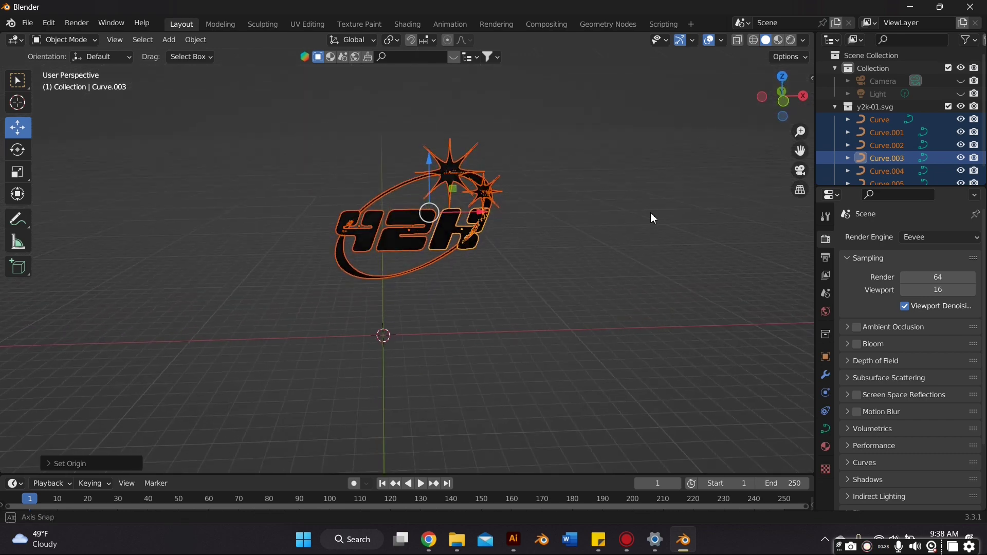
scroll(650, 211, up, 3)
middle_drag(521, 243, 520, 232)
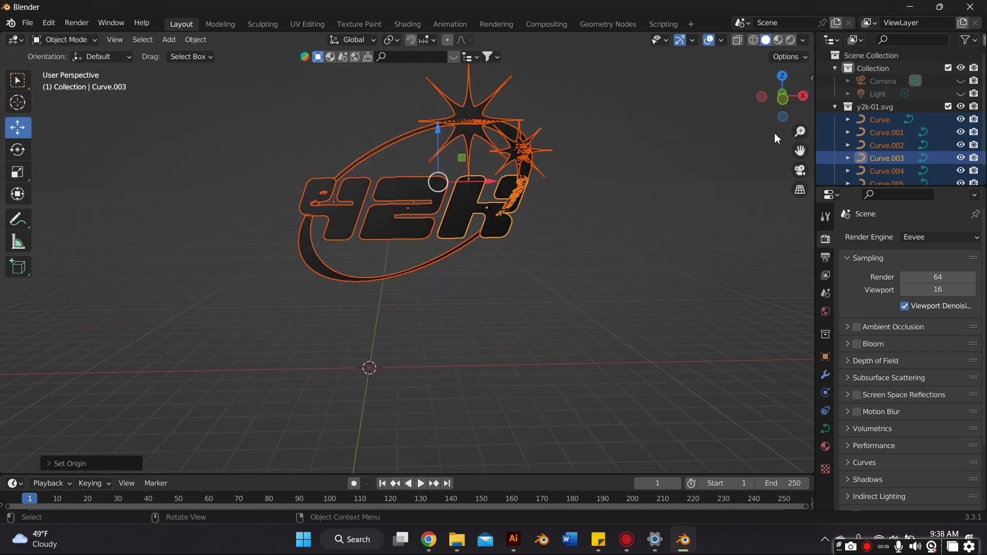
drag(800, 152, 794, 200)
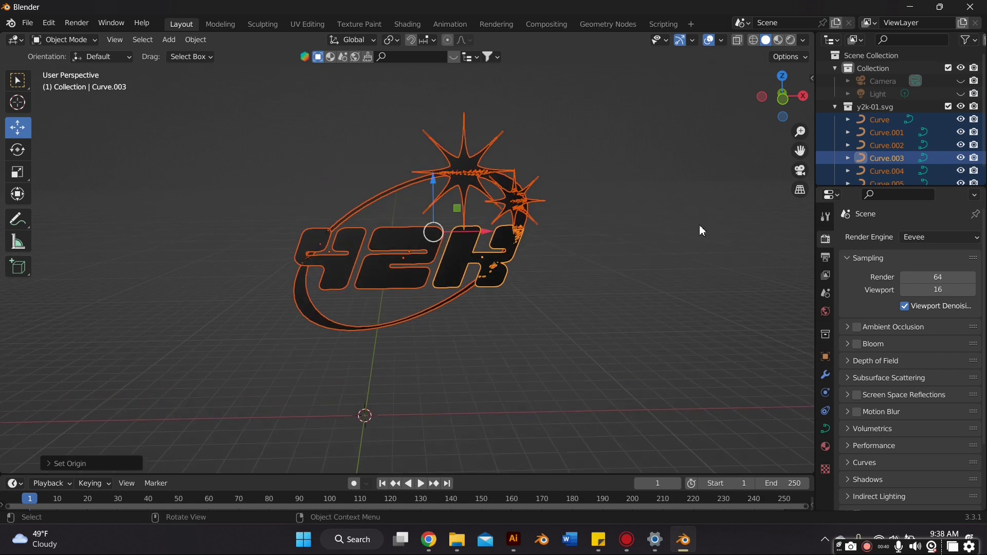
scroll(656, 257, up, 1)
scroll(627, 252, down, 1)
click(465, 260)
shift+click(386, 266)
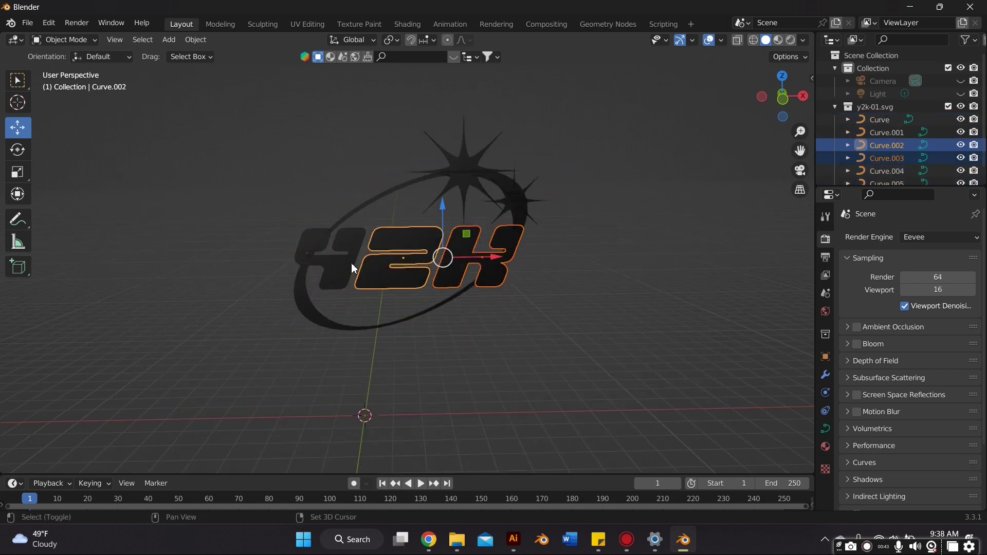
shift+click(354, 265)
right_click(363, 256)
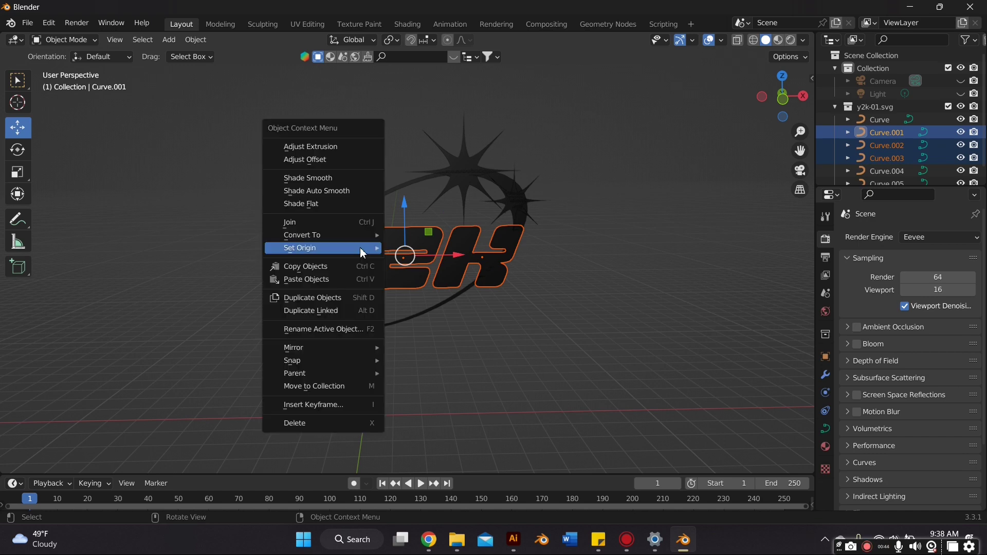
click(353, 226)
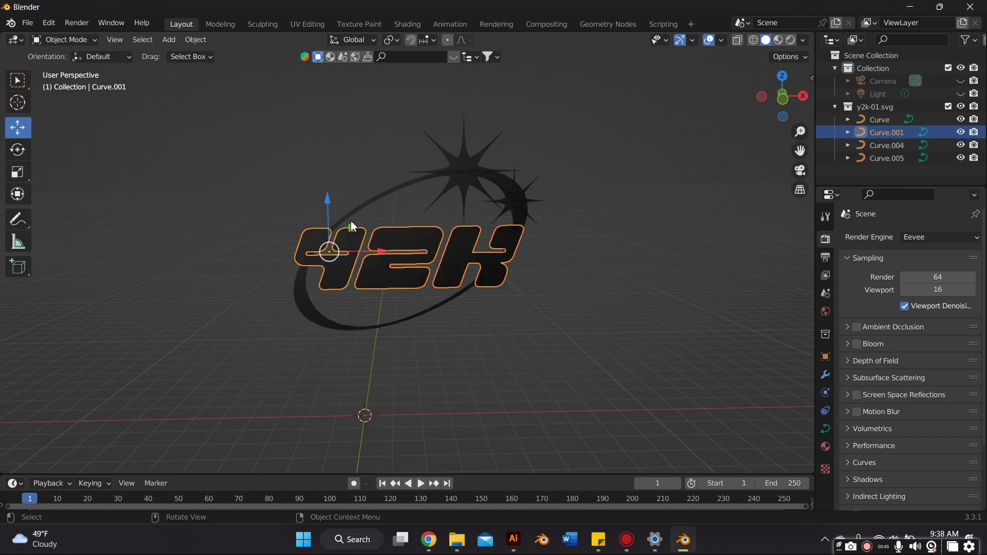
click(406, 188)
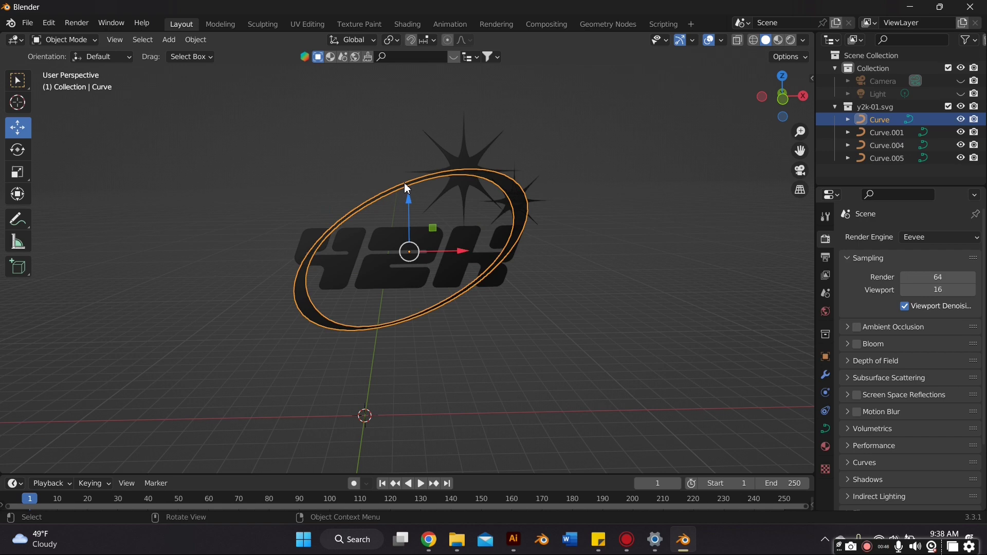
click(470, 154)
click(519, 197)
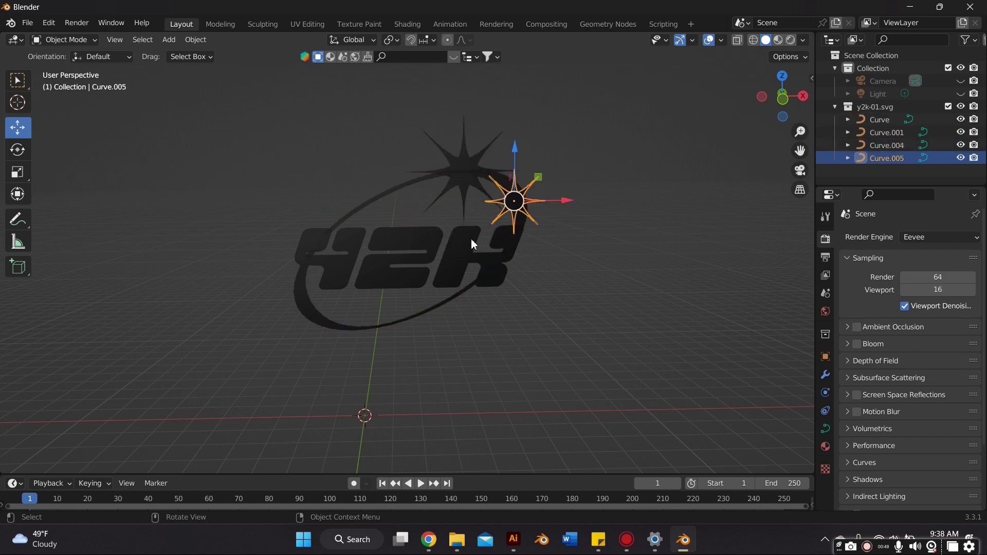
Step: Extrude the joined Y2K lettering through its curve geometry settings to give it thickness
middle_drag(457, 247, 519, 246)
scroll(497, 250, up, 3)
click(459, 271)
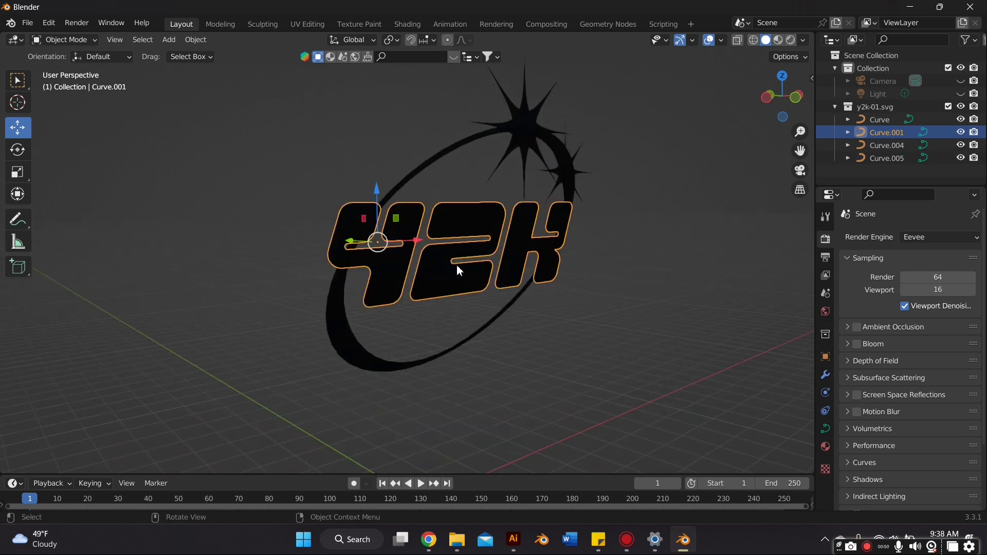
click(825, 429)
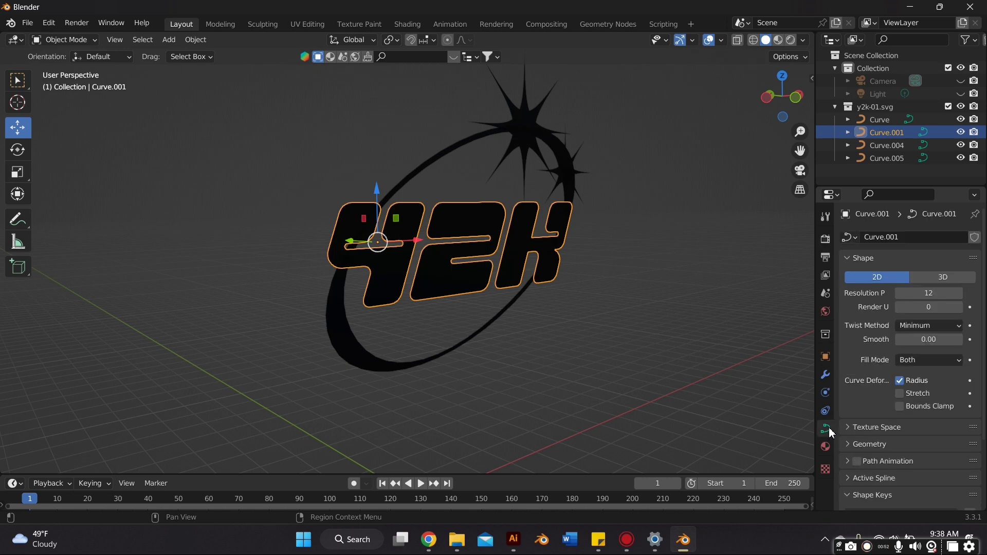
scroll(887, 350, down, 4)
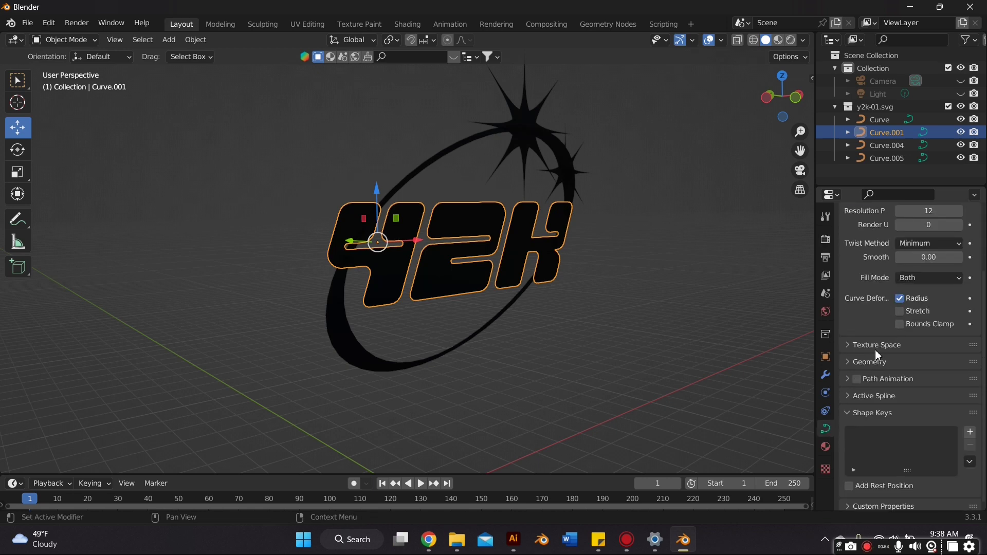
click(874, 362)
scroll(879, 349, down, 3)
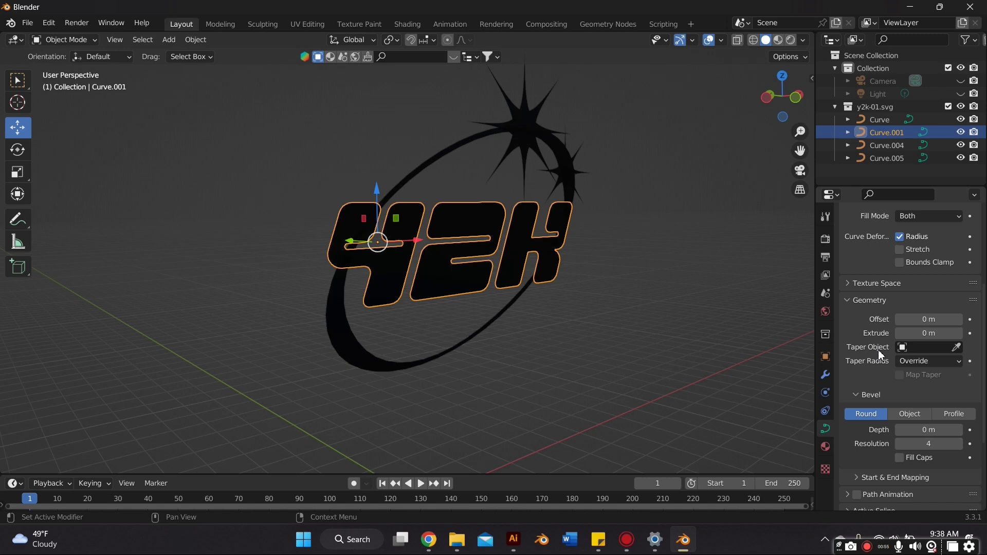
click(959, 333)
Step: Set the elliptical ring's curve extrusion to 0.01 m
middle_drag(641, 304, 579, 307)
click(388, 161)
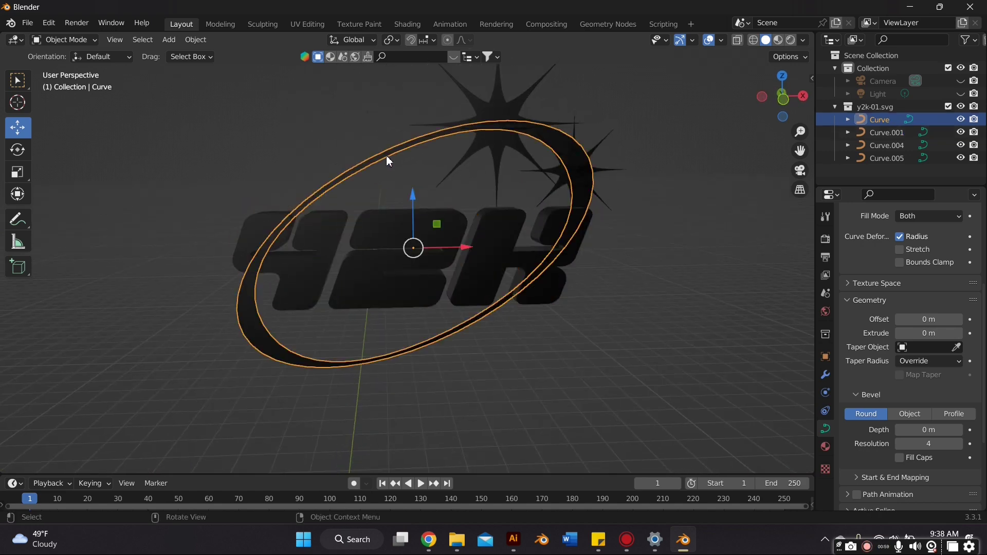
middle_drag(373, 196, 470, 207)
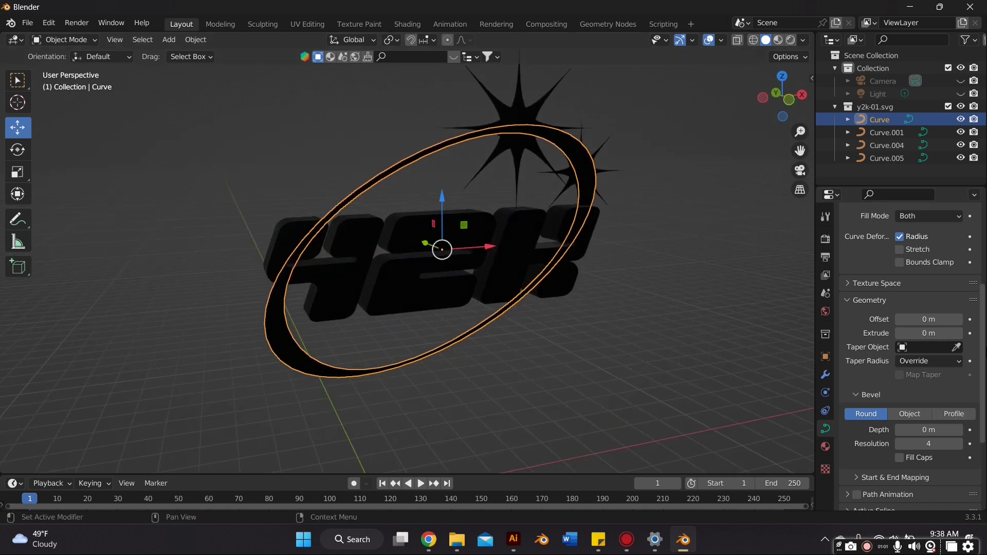
click(960, 334)
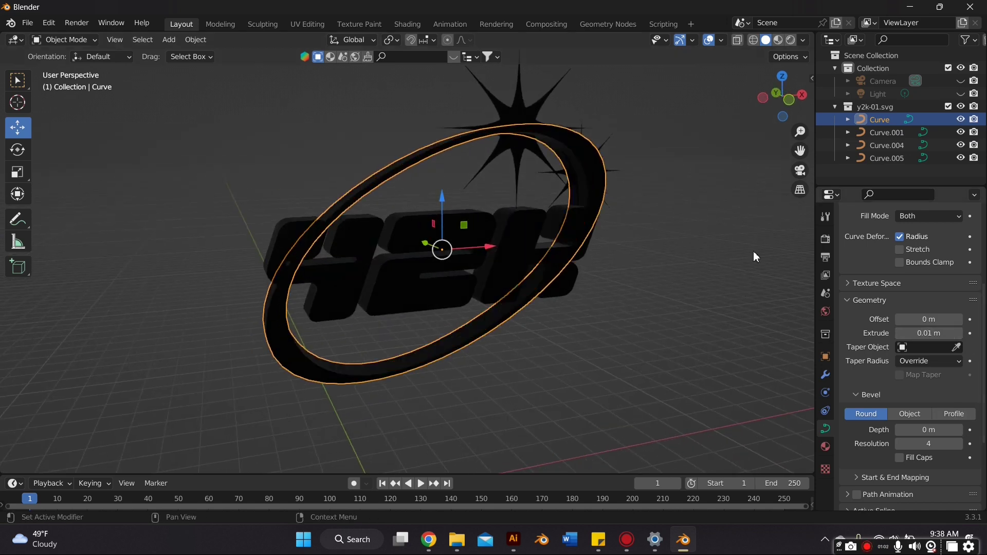
Step: Set the curve extrusion of the large star and the small star to 0.01 m each
click(518, 117)
click(960, 334)
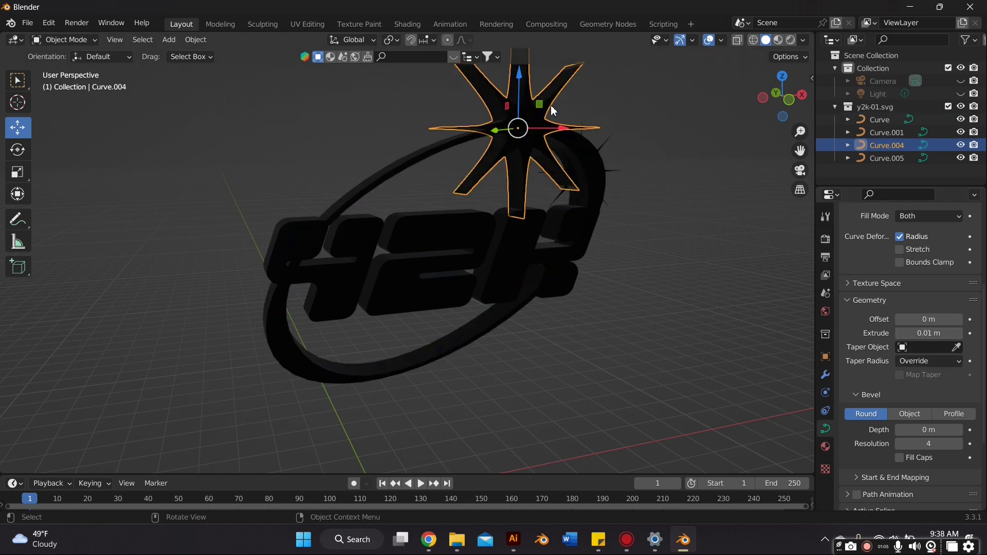
click(599, 153)
click(960, 333)
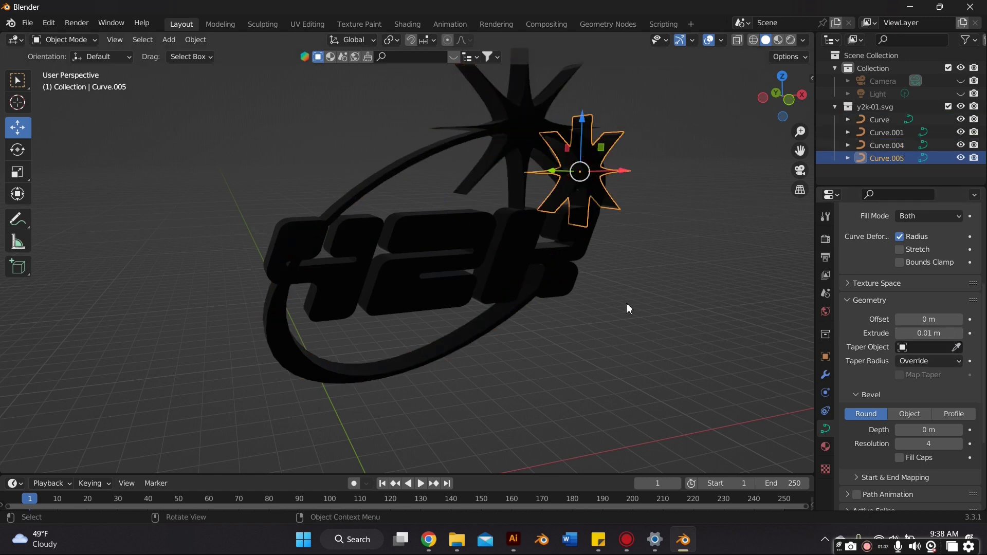
Step: Move the Y2K lettering forward so it sits in front of the elliptical ring
middle_drag(627, 309, 687, 295)
click(403, 291)
key(g)
click(440, 306)
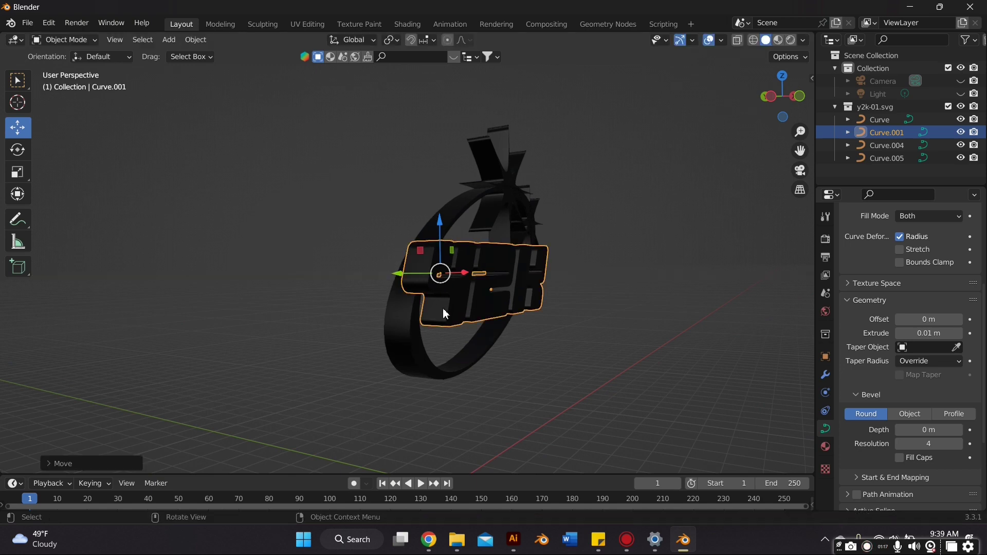
middle_drag(439, 306, 340, 308)
Step: Shift the stars back along the Y axis so they sit behind the elliptical ring
click(522, 202)
middle_drag(521, 201, 387, 313)
drag(401, 300, 426, 292)
click(360, 244)
drag(376, 235, 417, 229)
middle_drag(380, 247, 477, 222)
click(577, 172)
middle_drag(577, 171, 491, 214)
Step: Duplicate the Y2K lettering and move the copy forward along the Y axis, clear of the original
click(350, 326)
middle_drag(350, 326, 421, 308)
key(ctrl+c)
key(ctrl+v)
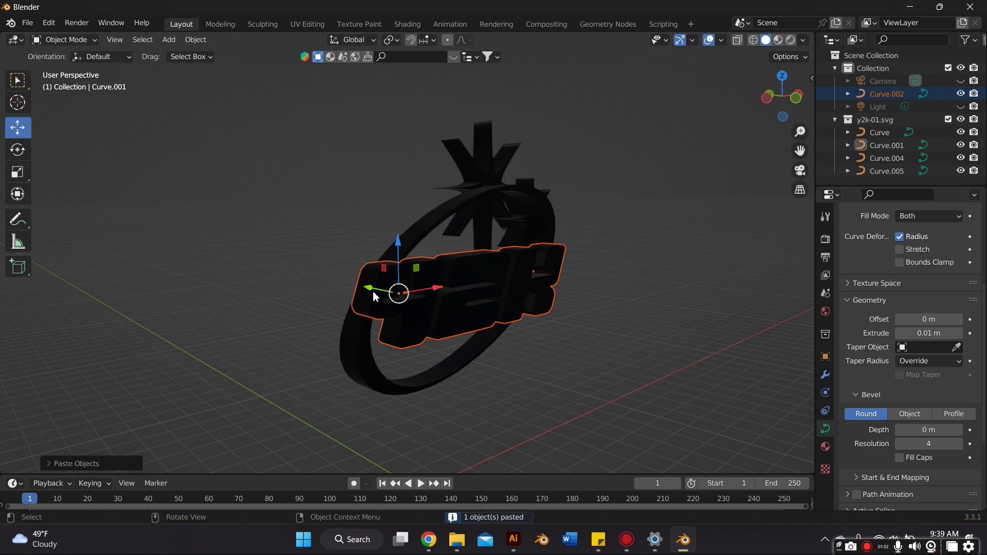
key(g)
key(y)
click(469, 313)
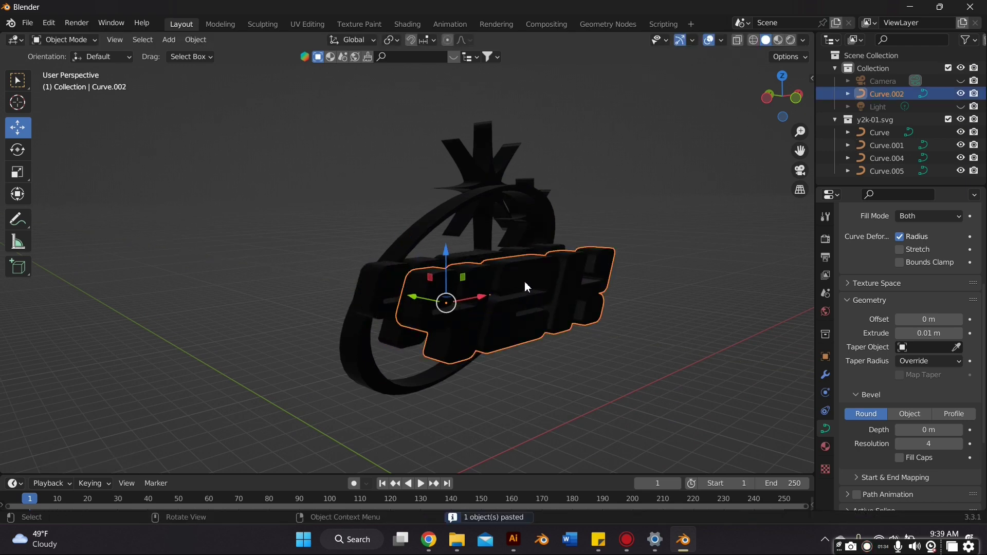
middle_drag(524, 282, 466, 287)
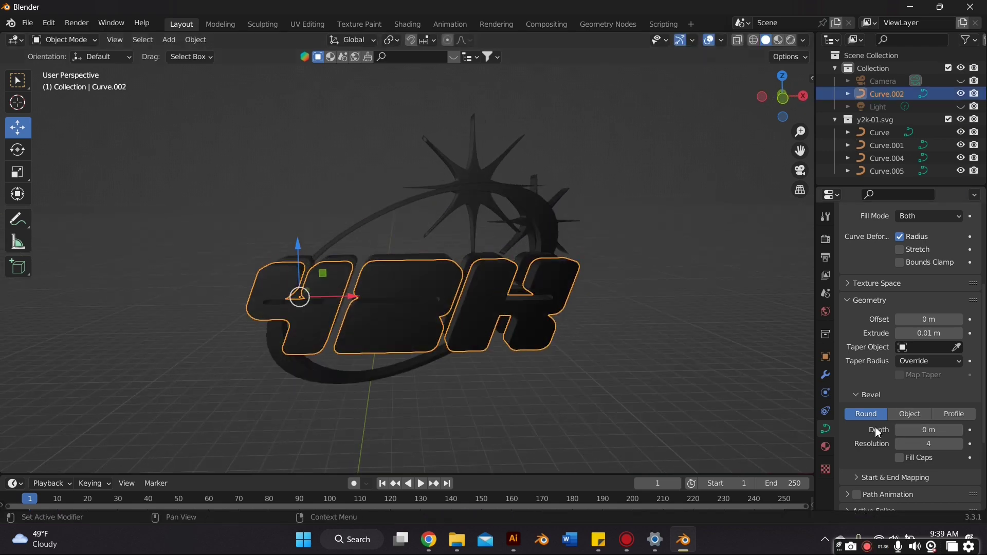
Step: Set the duplicated lettering's curve fill mode to None so only its outline walls remain
scroll(893, 409, up, 6)
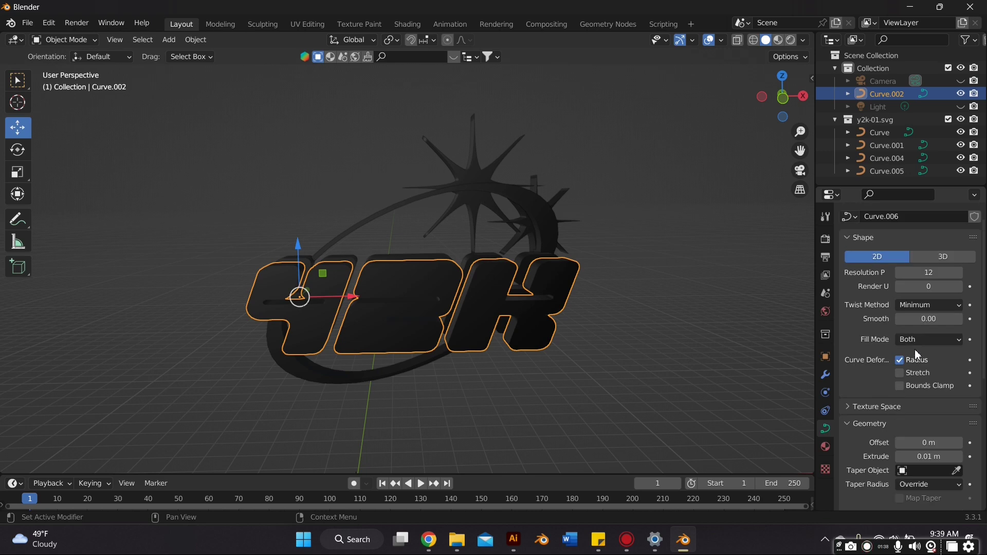
click(917, 340)
click(918, 352)
scroll(918, 360, down, 3)
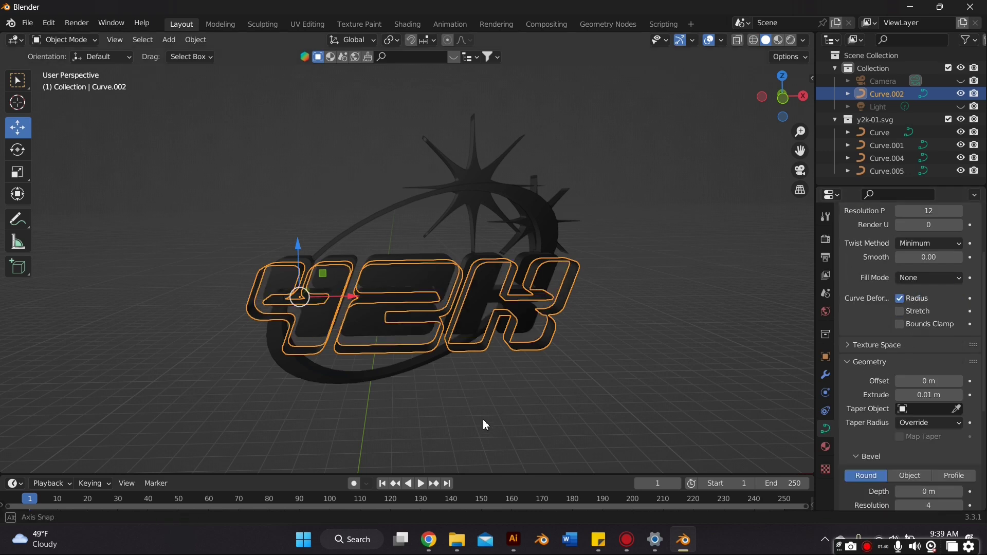
Step: Give the unfilled lettering outline a round bevel with a depth of 0.001 m
middle_drag(484, 424, 534, 386)
scroll(905, 376, down, 3)
click(922, 431)
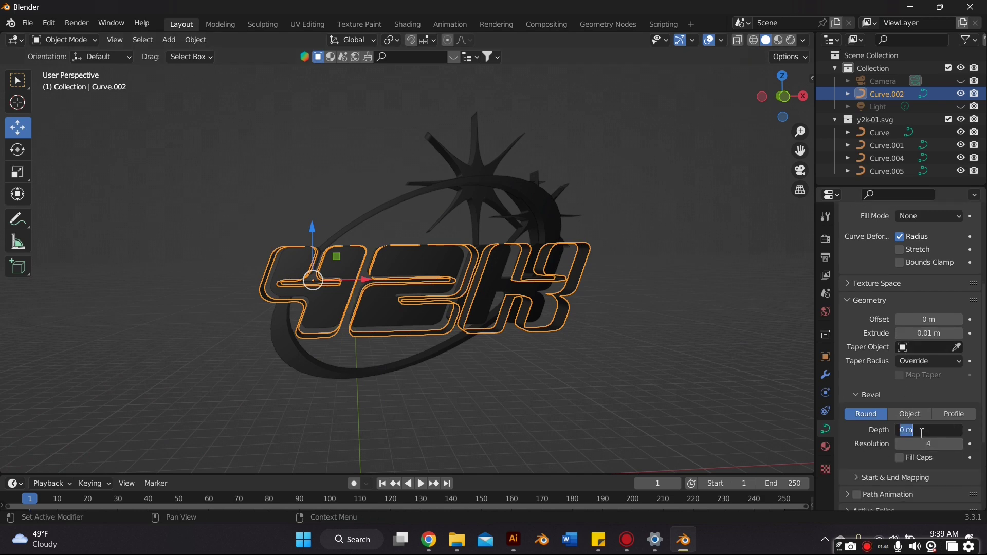
key(Return)
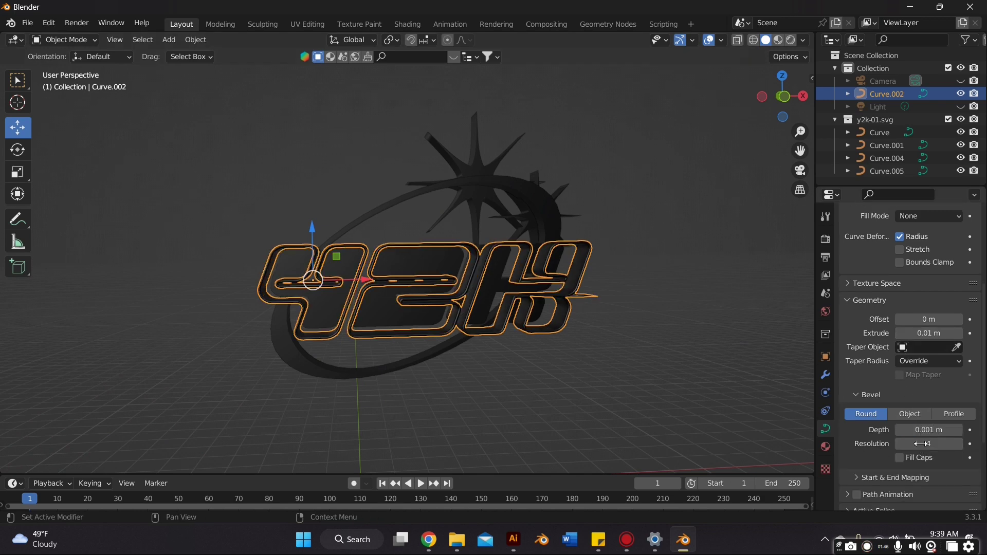
Step: Move the bevelled outline back along the Y axis until it overlaps the original lettering
mouse_move(521, 339)
middle_down()
mouse_move(574, 356)
mouse_move(530, 333)
middle_up()
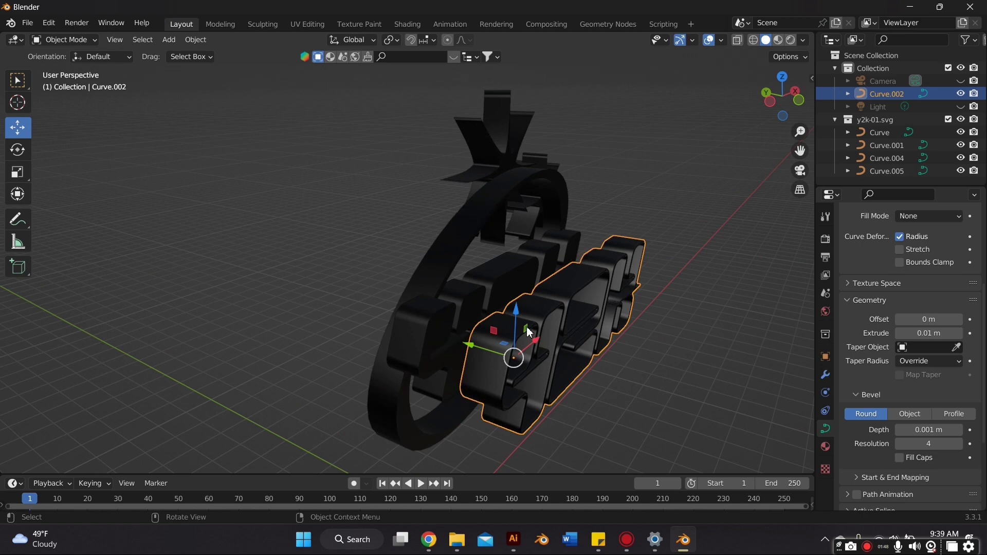
key(g)
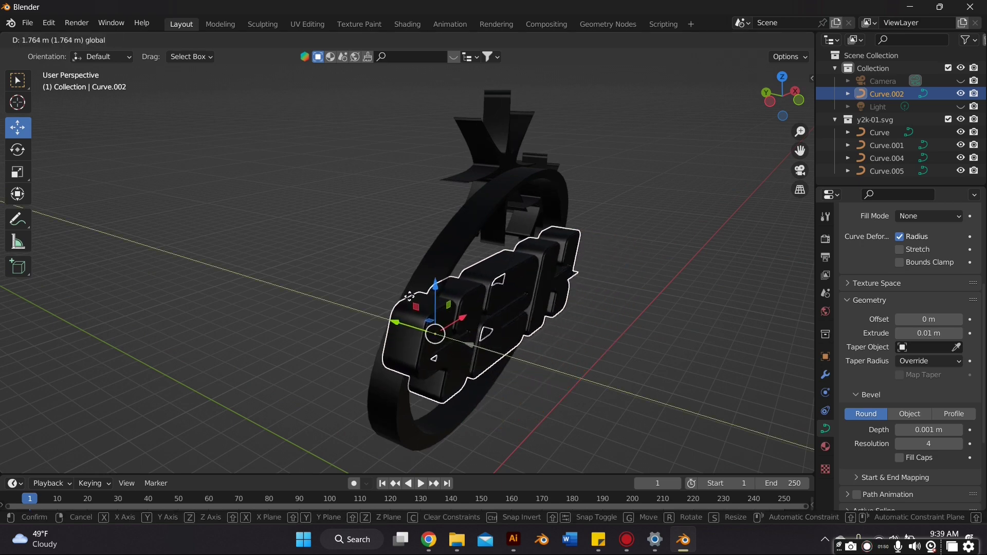
drag(408, 290, 407, 290)
Step: Set the outline's bevel resolution to 32 and its active spline's Resolution U to 64
middle_drag(646, 340, 580, 315)
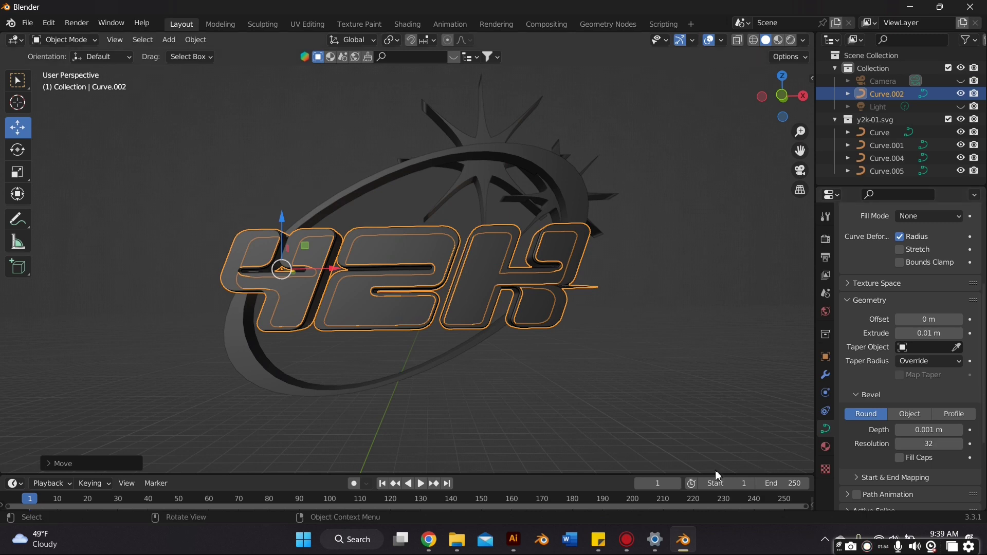
scroll(924, 406, down, 5)
click(914, 409)
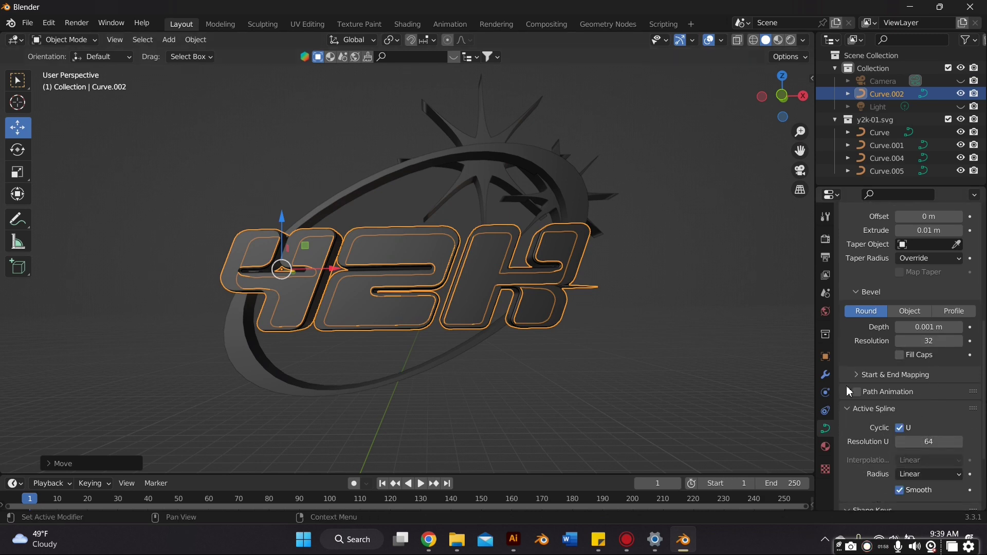
click(615, 308)
Step: Set the lettering outline's bevel depth to 0.004 m
middle_drag(615, 309, 401, 344)
click(442, 351)
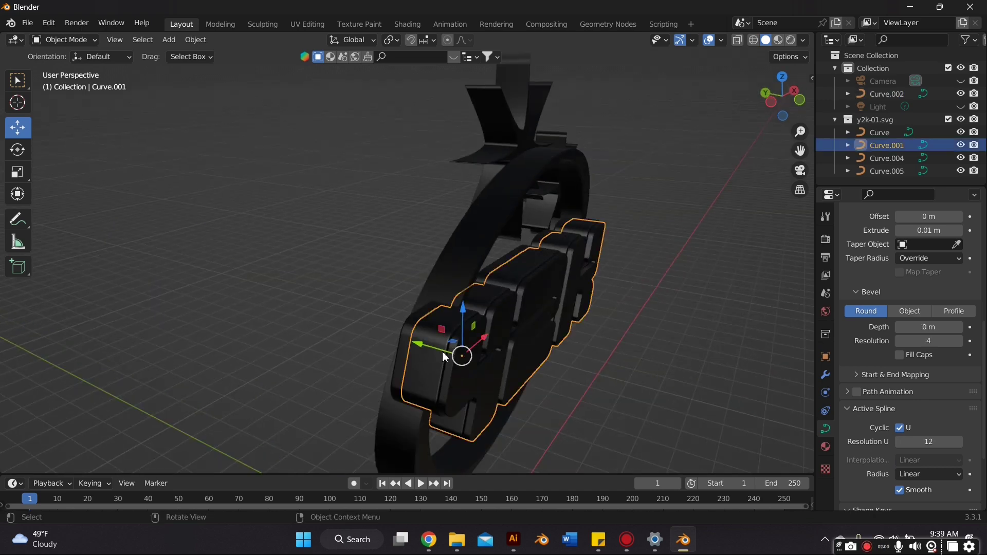
click(437, 351)
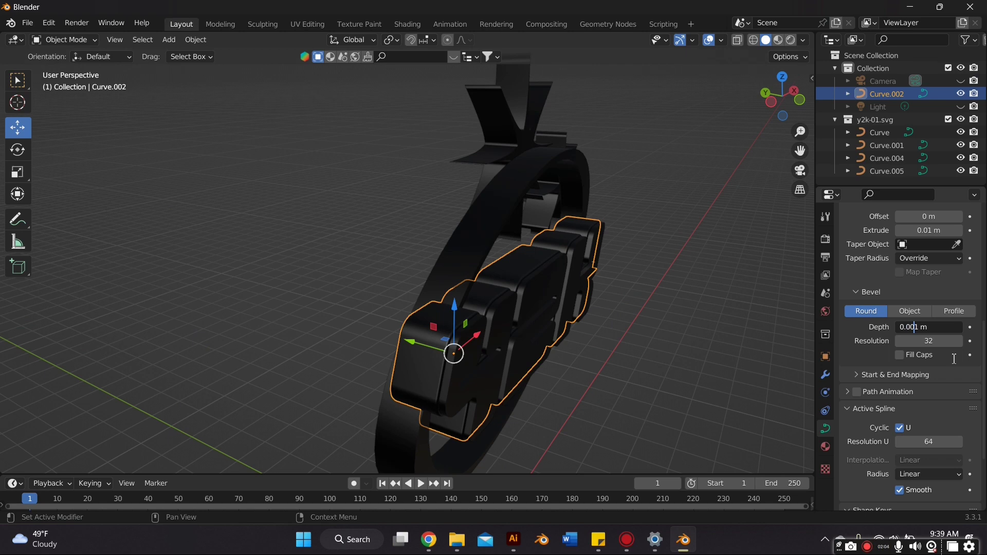
key(Return)
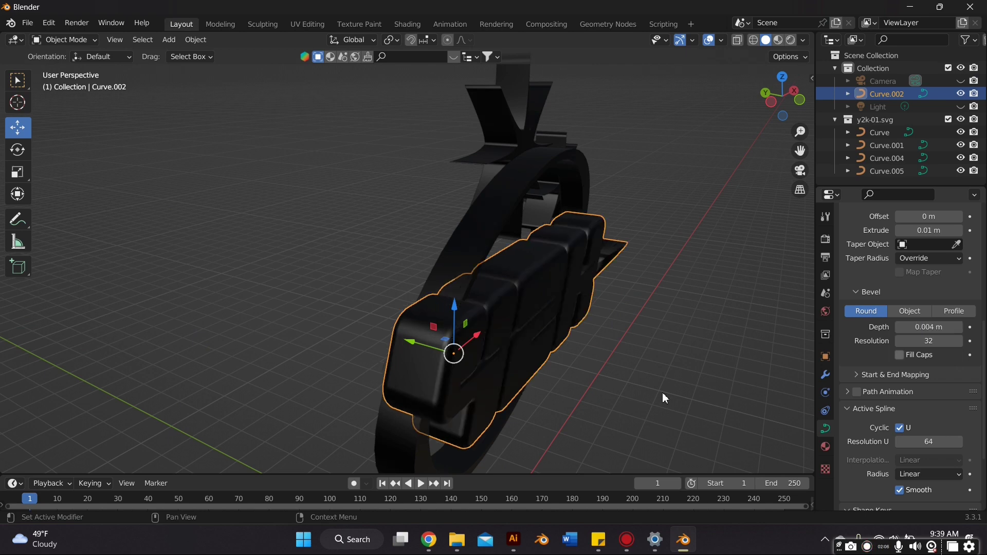
Step: Shift the lettering outline slightly along the Y axis and set its bevel depth to 0.009 m
middle_drag(644, 321, 476, 390)
drag(451, 350, 444, 353)
middle_drag(463, 334, 453, 355)
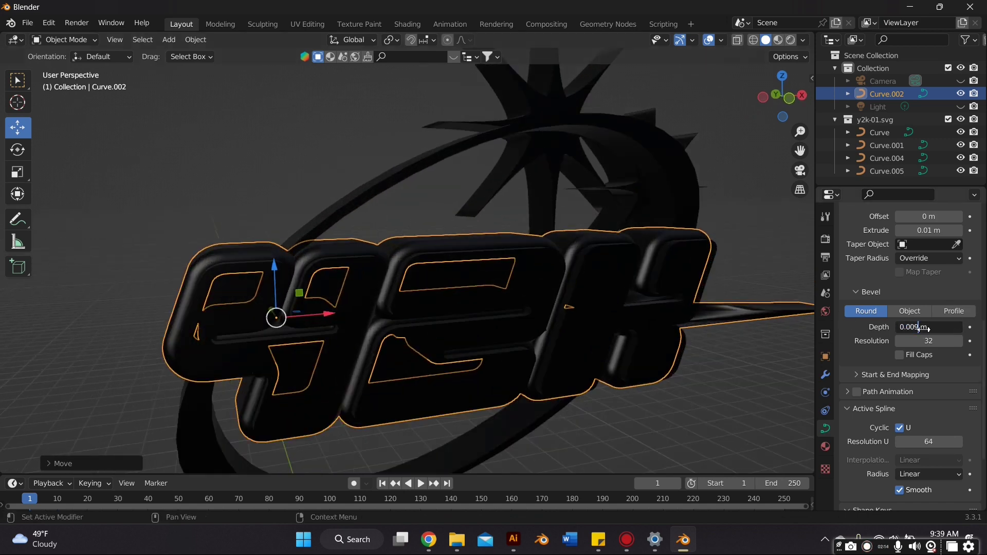
key(Return)
Step: Adjust the thick outline's position along the Y axis so it wraps evenly around the lettering's faces
mouse_move(435, 309)
middle_down()
mouse_move(315, 335)
mouse_move(377, 285)
mouse_move(381, 304)
mouse_move(527, 347)
mouse_move(452, 303)
middle_up()
key(g)
click(340, 327)
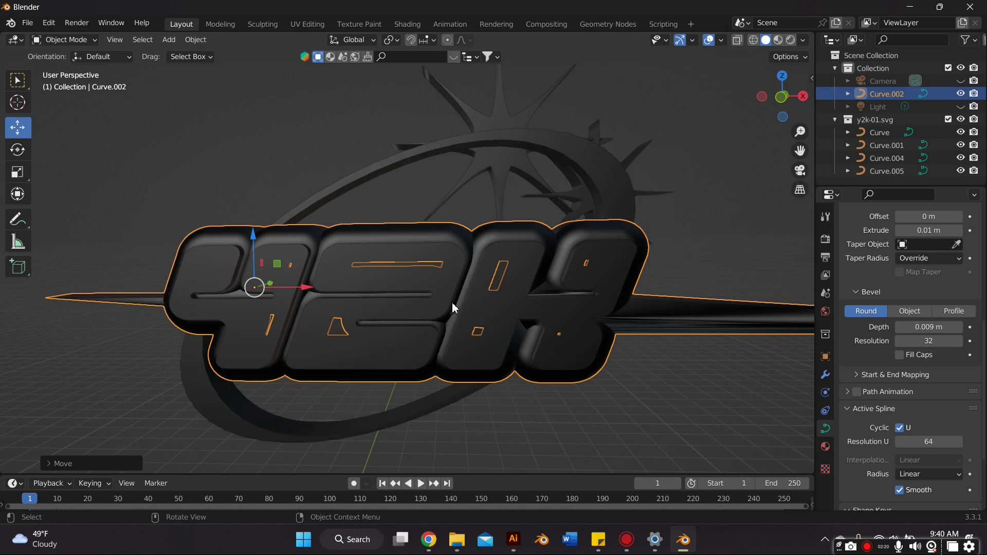
scroll(452, 303, down, 1)
click(655, 214)
scroll(591, 328, down, 2)
middle_drag(591, 328, 582, 315)
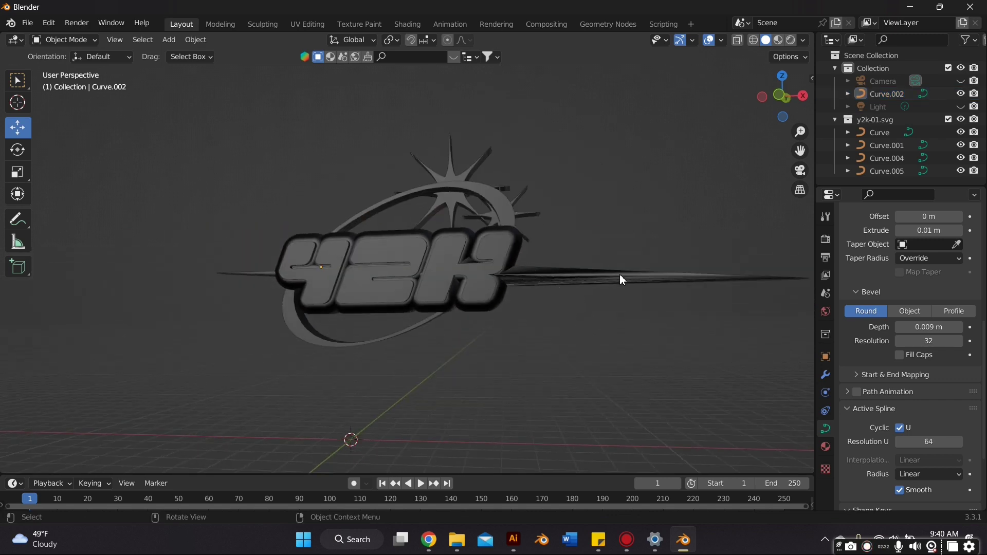
middle_drag(236, 293, 361, 307)
scroll(263, 313, up, 2)
click(391, 360)
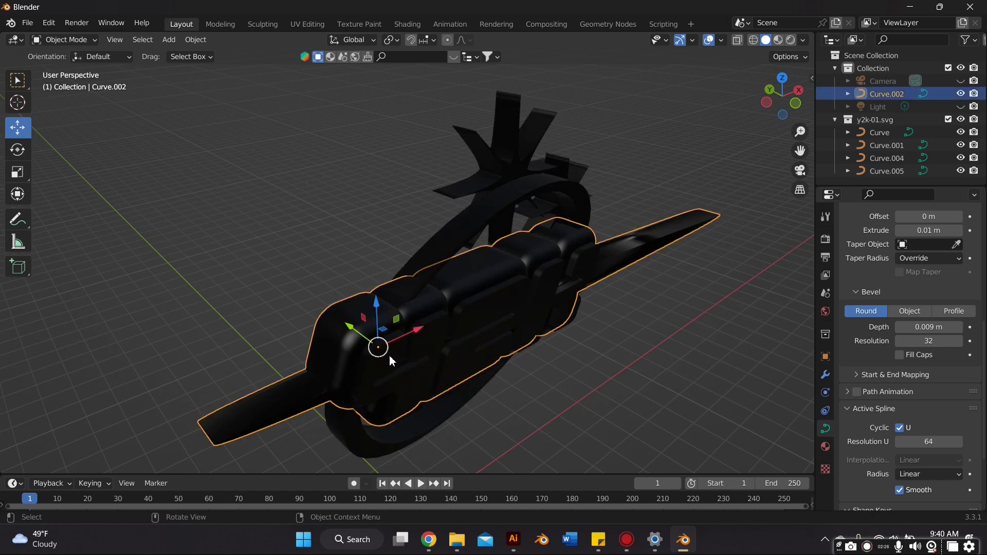
drag(349, 335, 357, 341)
middle_drag(396, 345, 325, 293)
scroll(414, 364, down, 1)
Step: Remove the SVGMat.001 material slot from the lettering outline
click(424, 271)
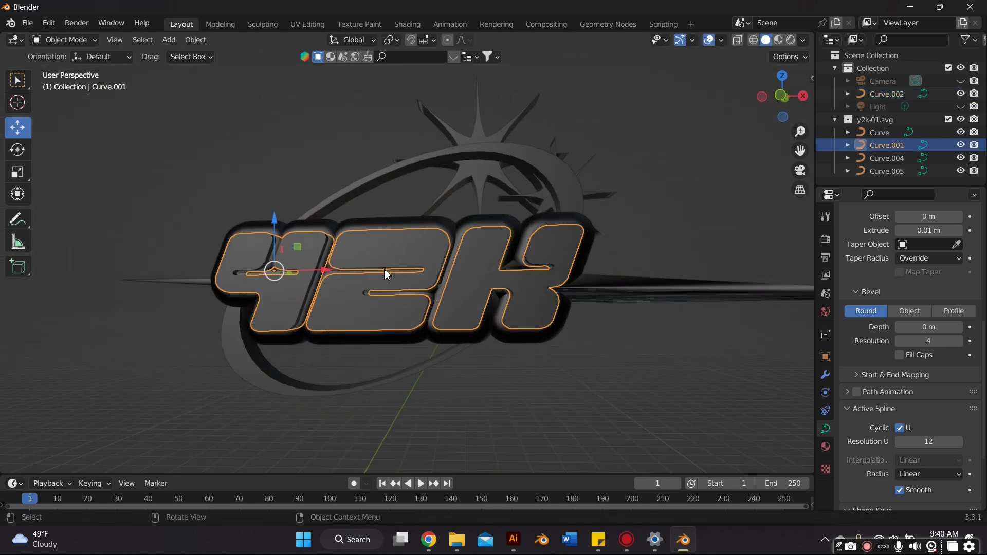
middle_drag(384, 269, 377, 291)
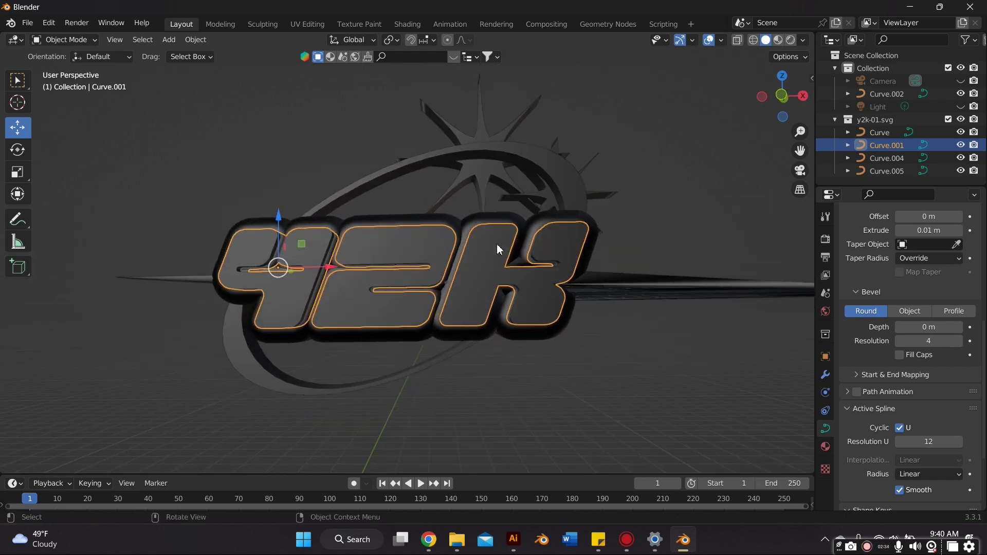
click(423, 228)
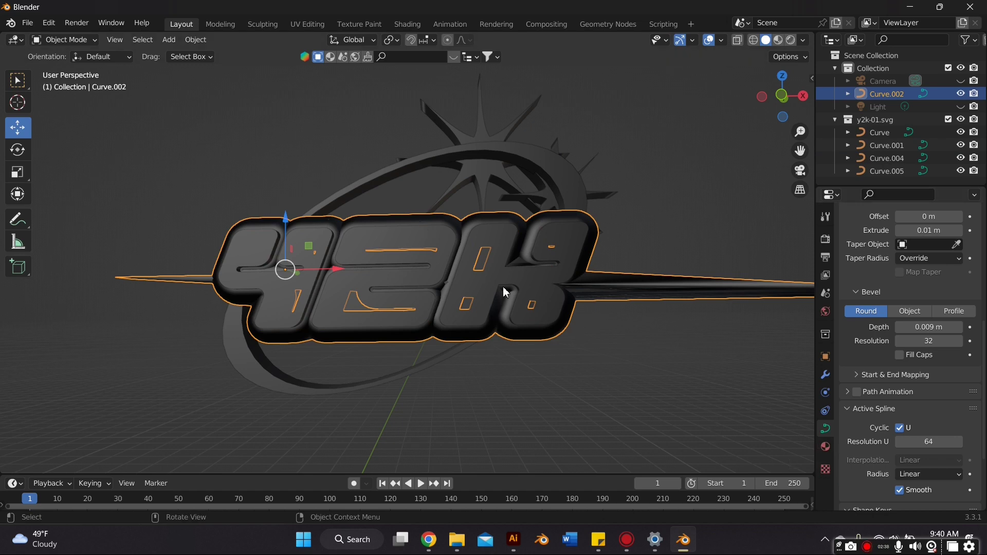
click(825, 447)
click(825, 469)
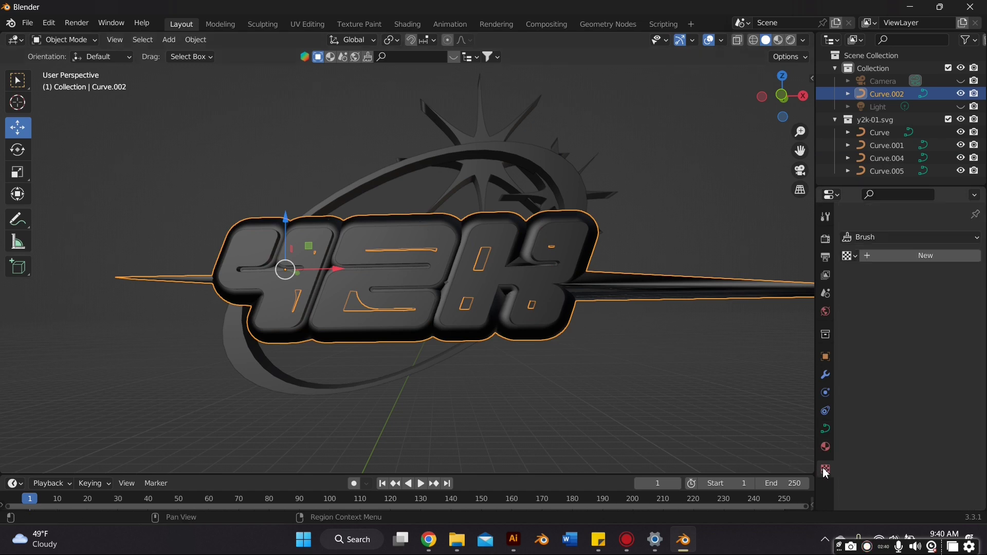
click(826, 448)
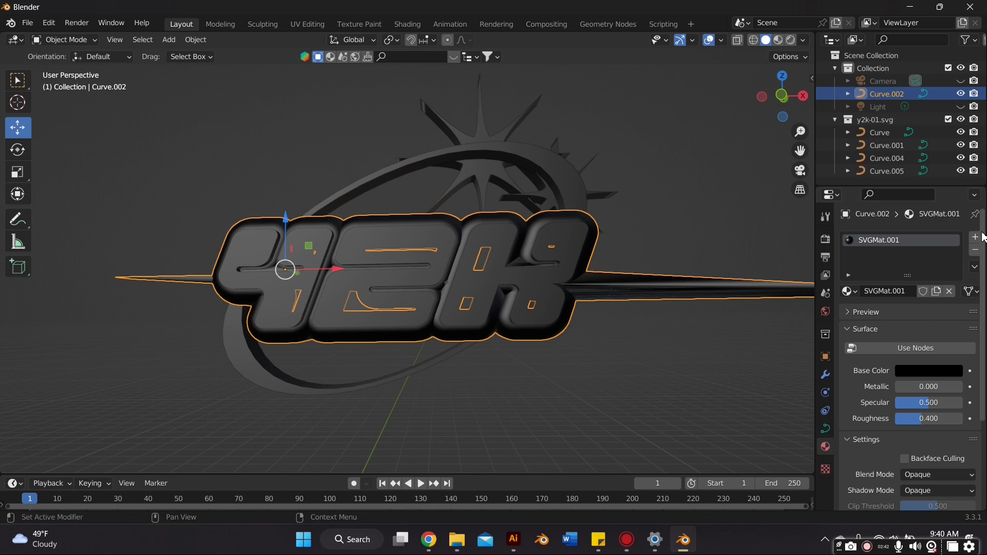
click(975, 250)
click(657, 235)
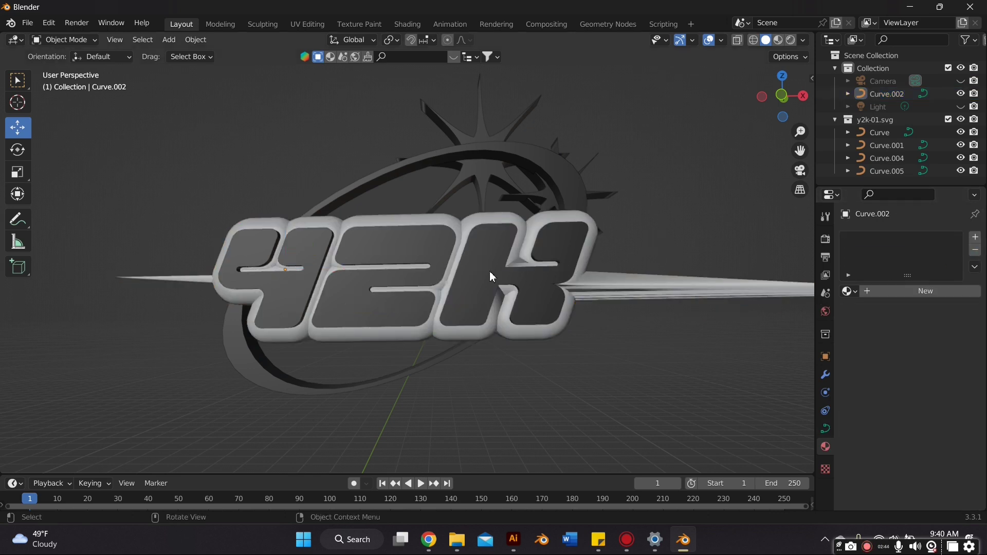
Step: Convert the inner Y2K lettering from a curve to a mesh
click(483, 266)
right_click(483, 266)
mouse_move(449, 322)
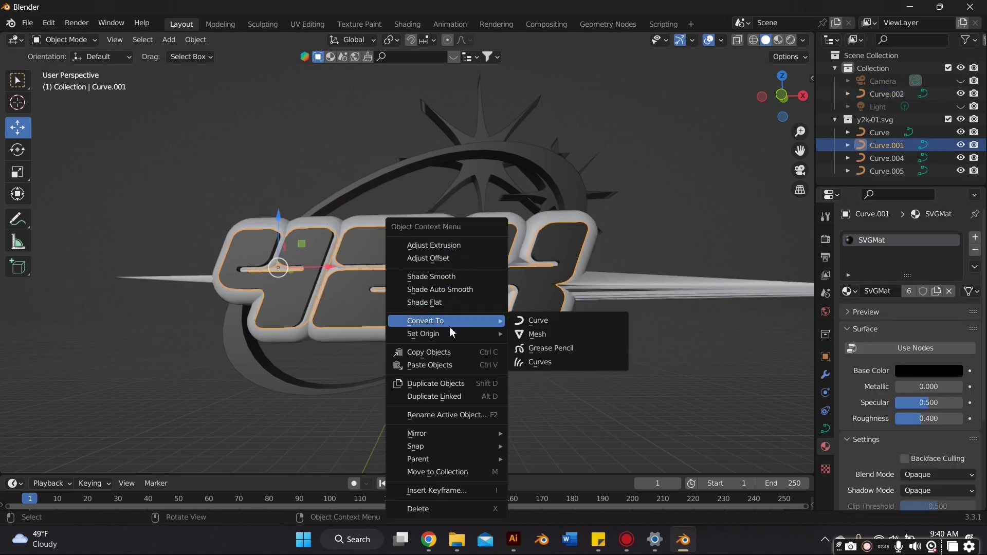
click(533, 336)
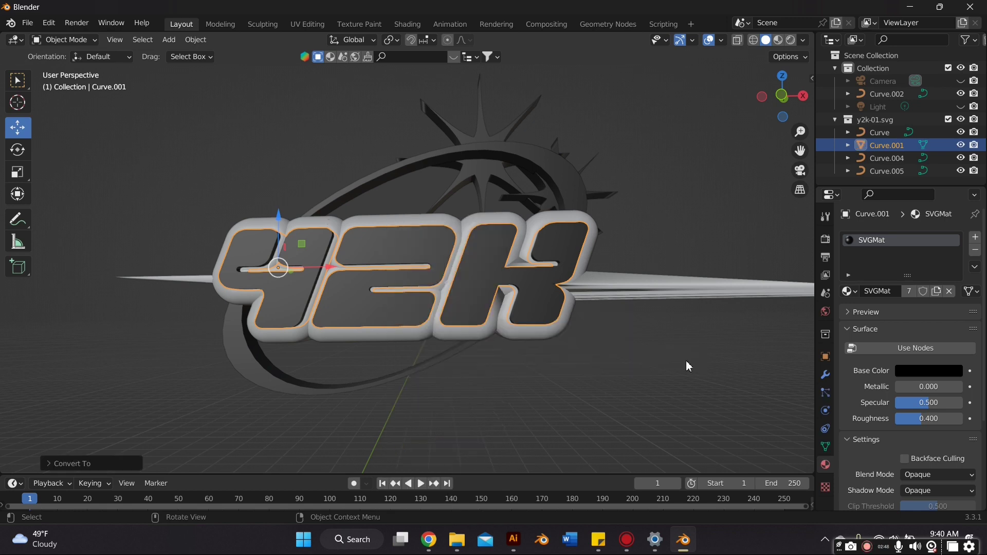
Step: Add a Remesh modifier to the inner lettering in Voxel mode with a voxel size of 0.001 m
click(828, 376)
click(895, 237)
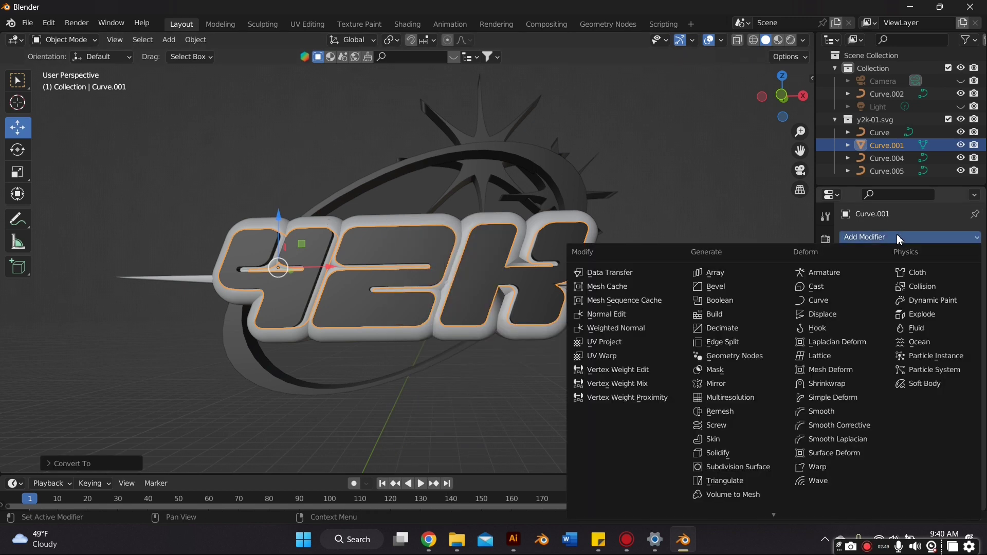
click(722, 414)
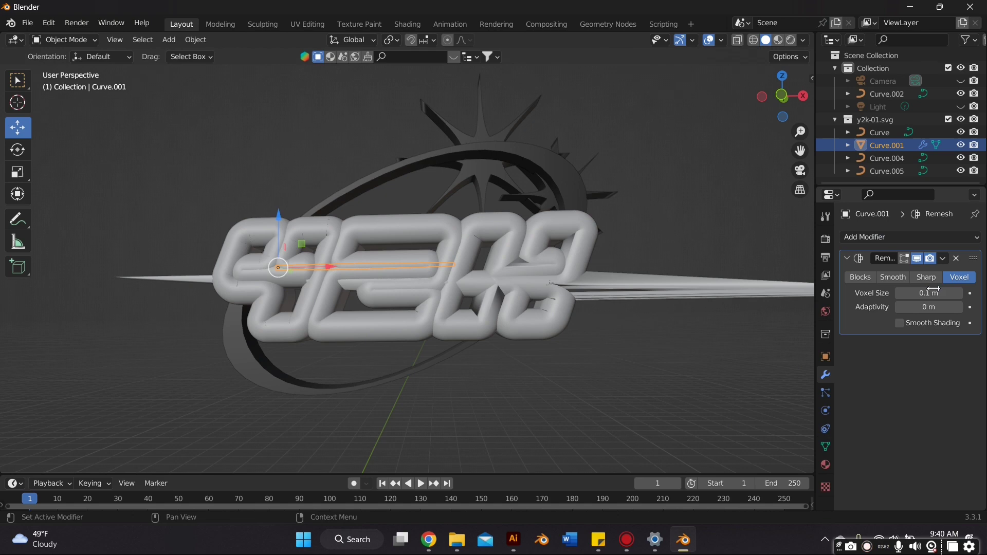
click(918, 293)
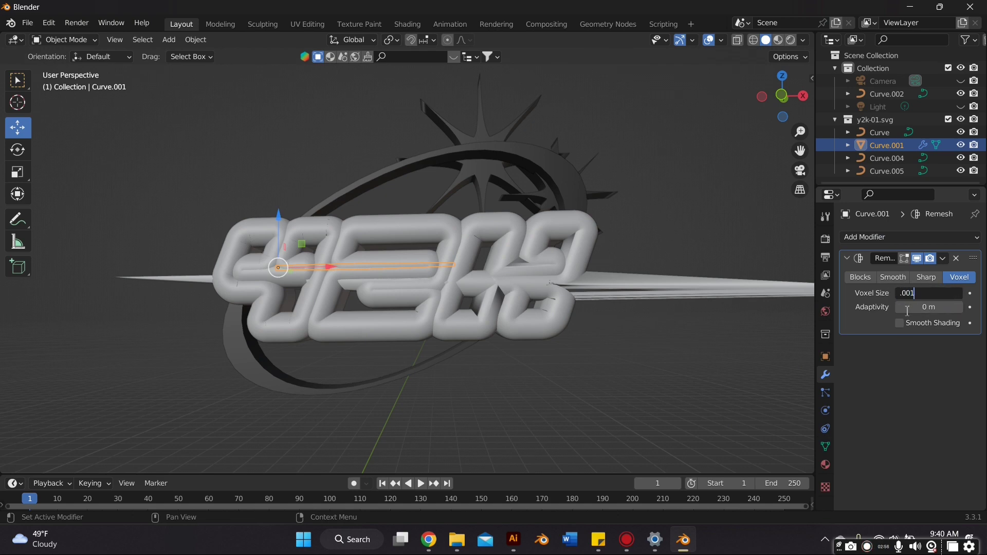
key(Return)
Step: Refine the inner lettering's Remesh voxel size to 0.0007 m
middle_drag(482, 297, 464, 282)
scroll(526, 298, up, 4)
scroll(464, 281, down, 6)
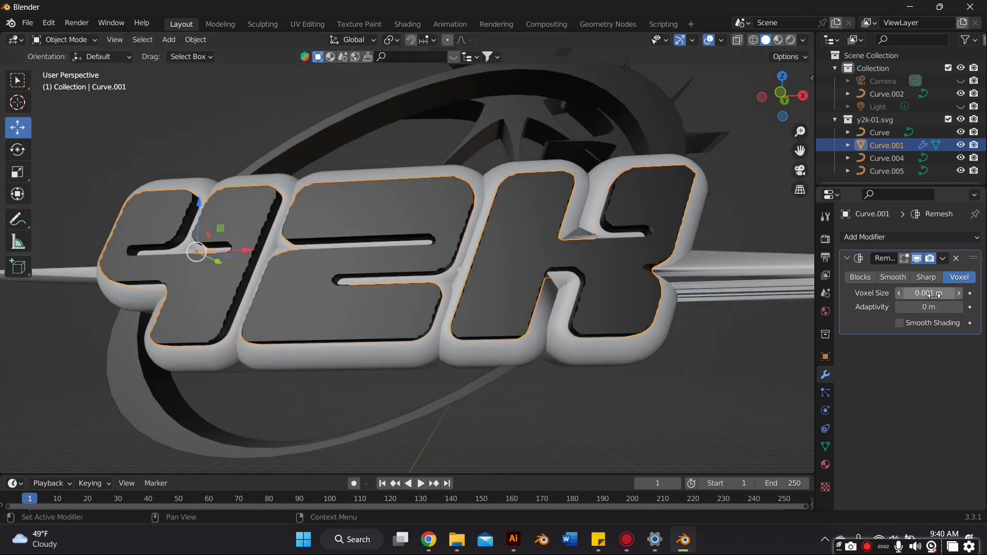
click(907, 292)
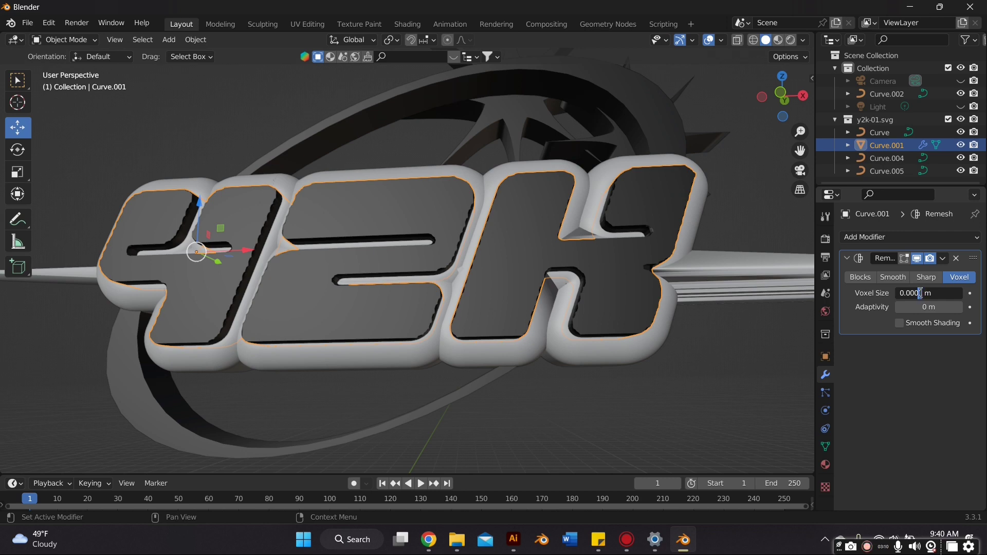
key(Return)
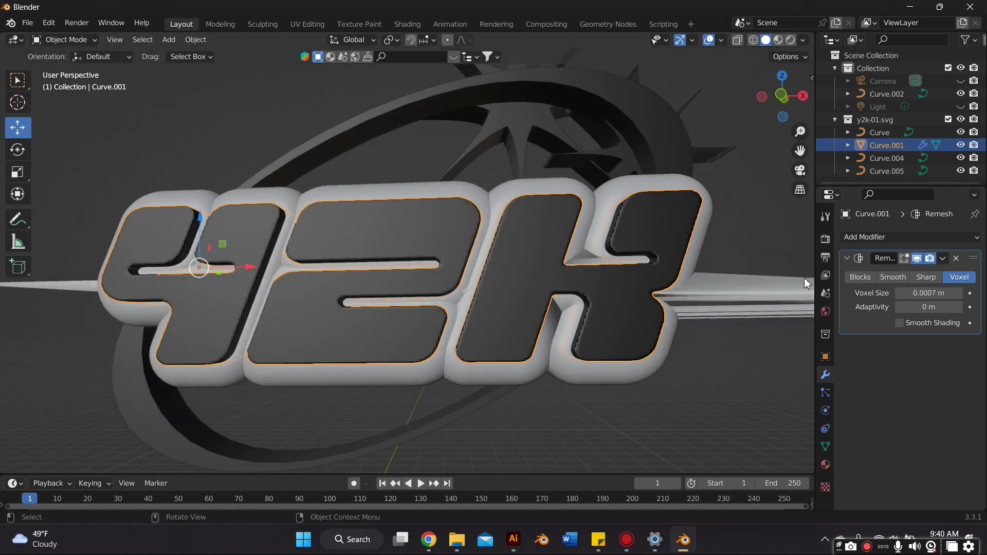
Step: Set the inner lettering's Remesh voxel size to 0.0005 m and apply the modifier
click(918, 293)
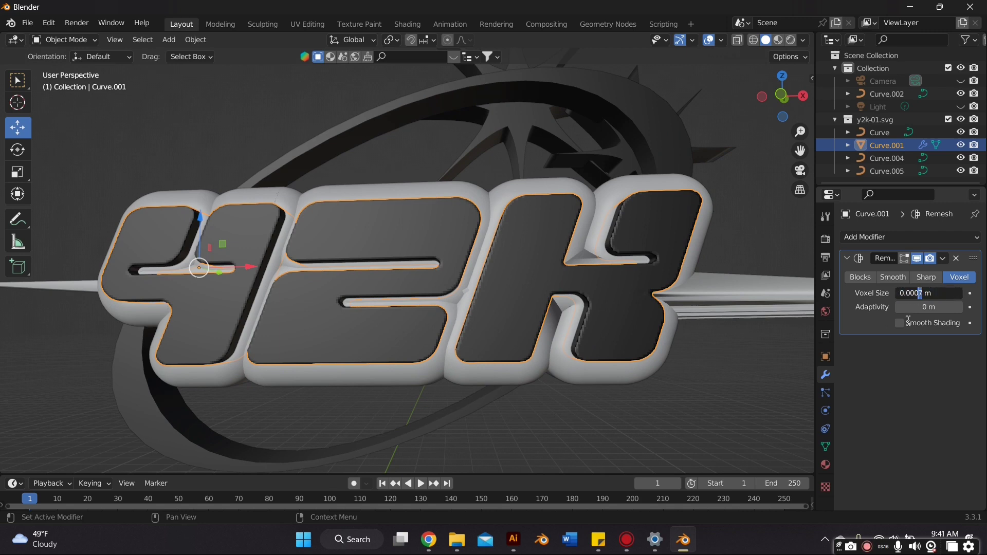
key(Return)
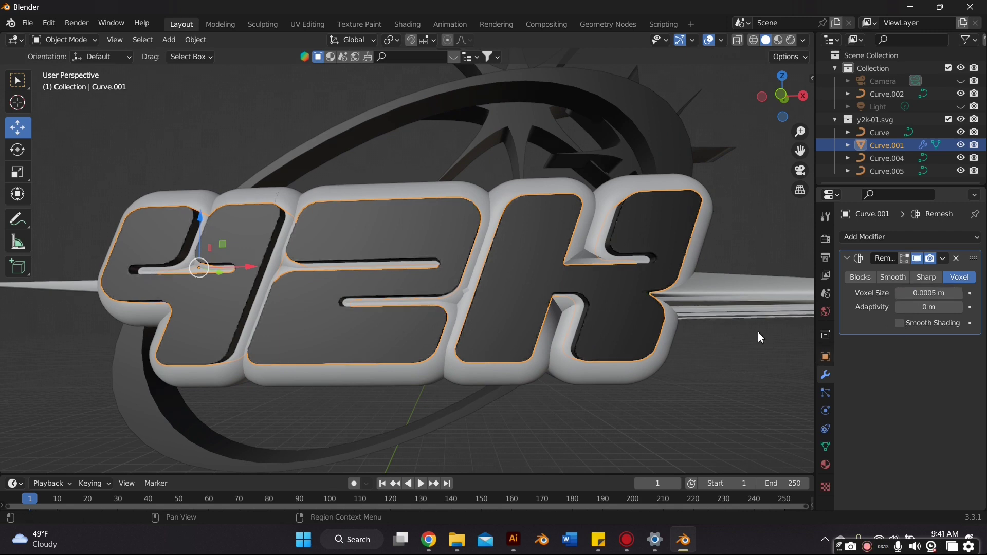
click(946, 264)
click(905, 273)
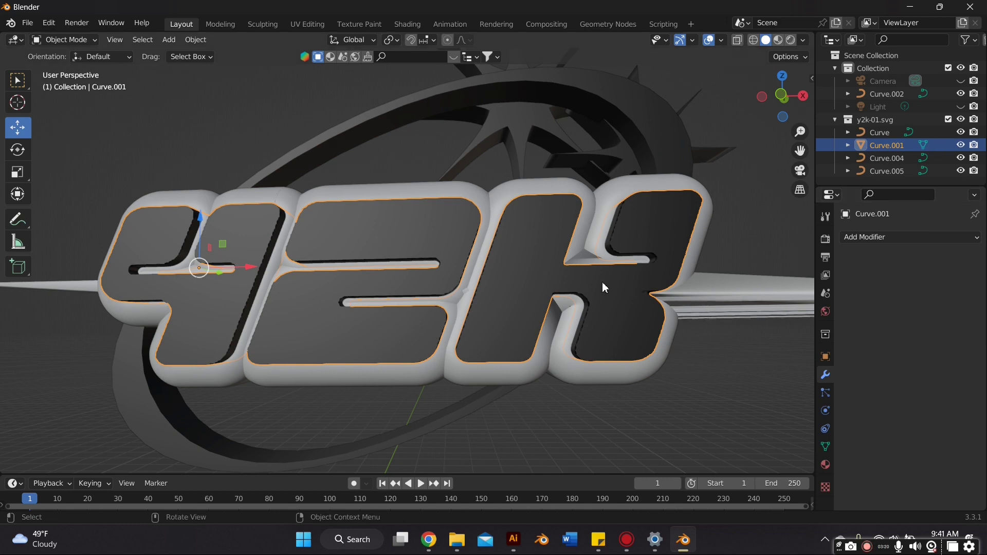
Step: Switch the inner lettering to Sculpt Mode and set up the Inflate/Deflate brush with a 41 px radius
scroll(527, 276, down, 3)
scroll(527, 276, up, 2)
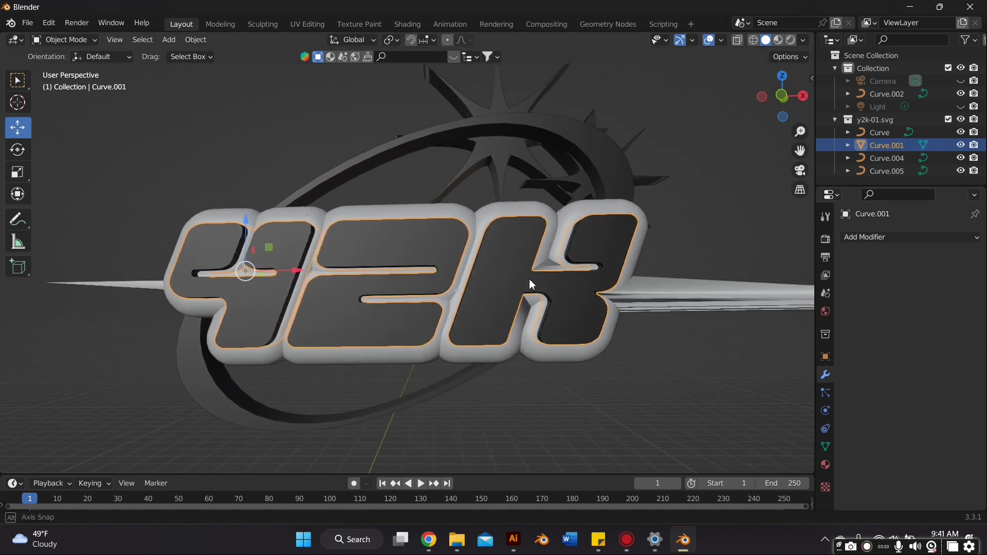
click(85, 40)
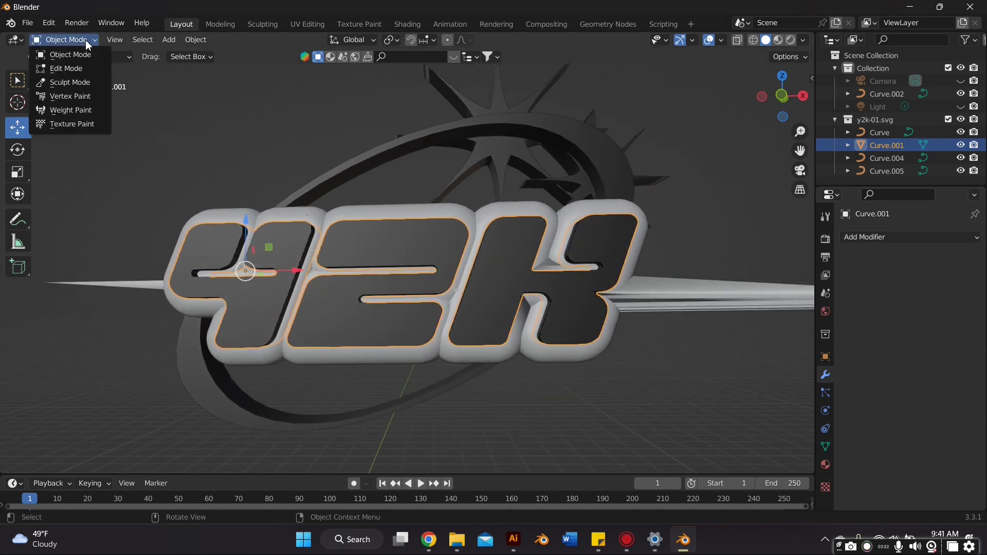
click(79, 84)
mouse_move(236, 226)
middle_down()
mouse_move(227, 244)
mouse_move(199, 244)
middle_up()
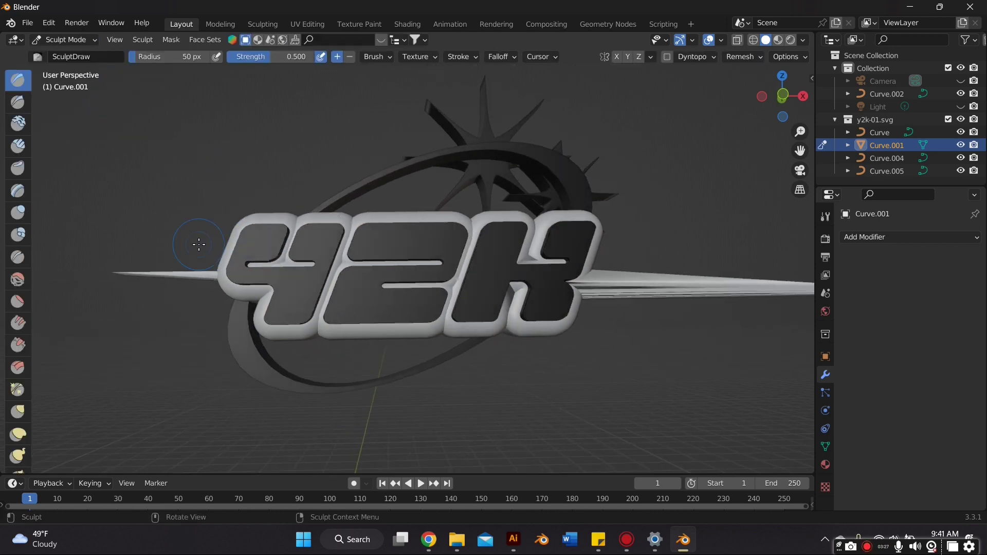
click(19, 213)
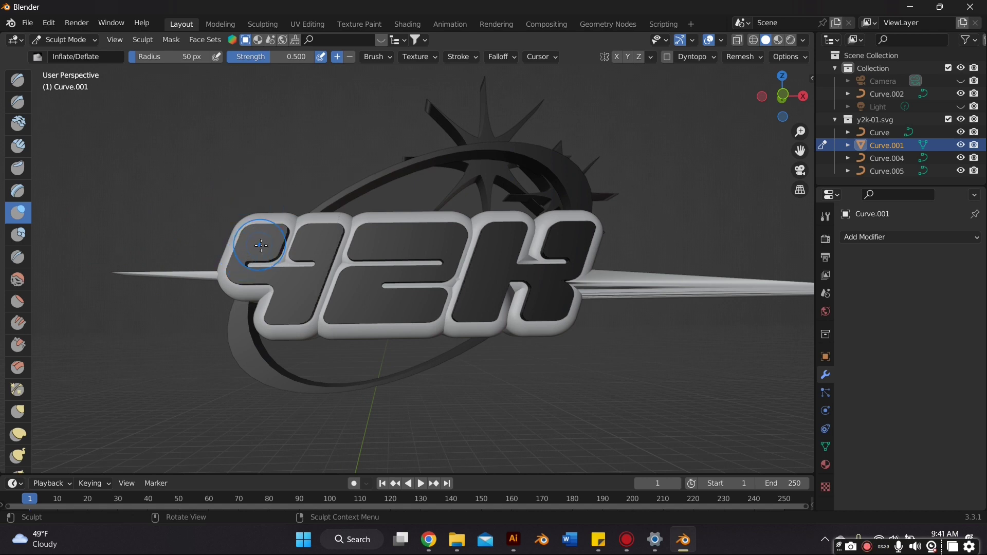
drag(191, 57, 186, 57)
Step: Inflate the whole front face of the letter Y into a puffy shape at 0.500 strength
drag(268, 247, 265, 255)
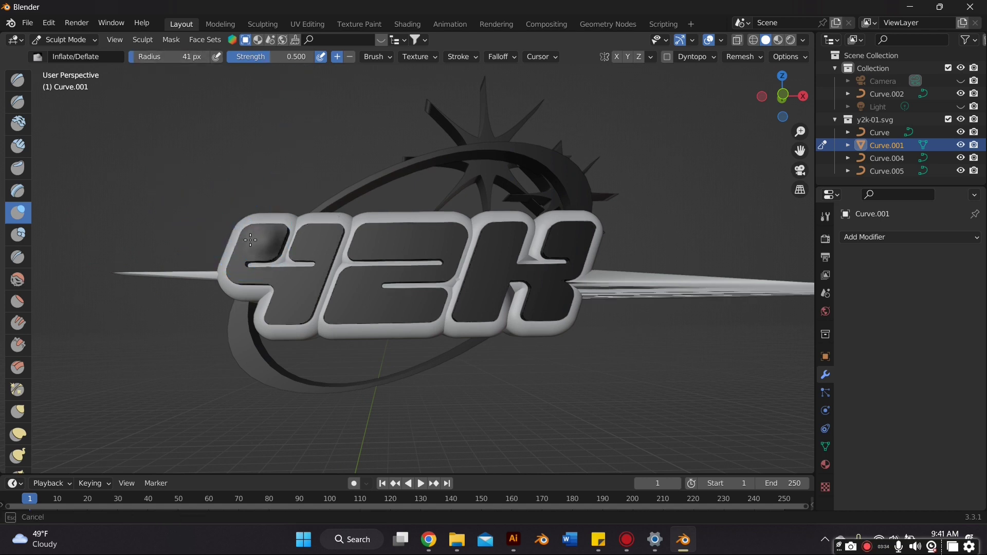
drag(273, 236, 286, 229)
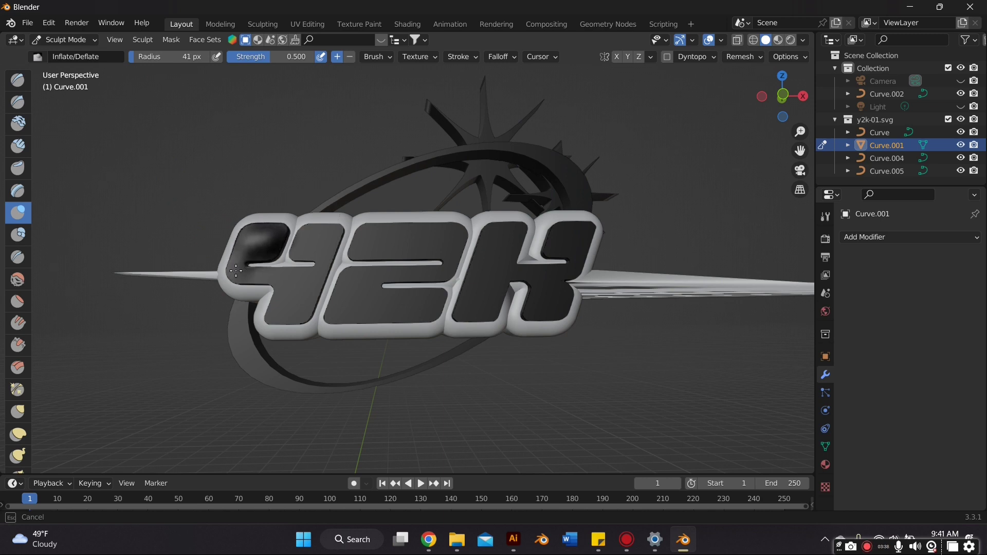
mouse_move(304, 282)
mouse_down()
mouse_move(271, 321)
mouse_move(296, 302)
mouse_up()
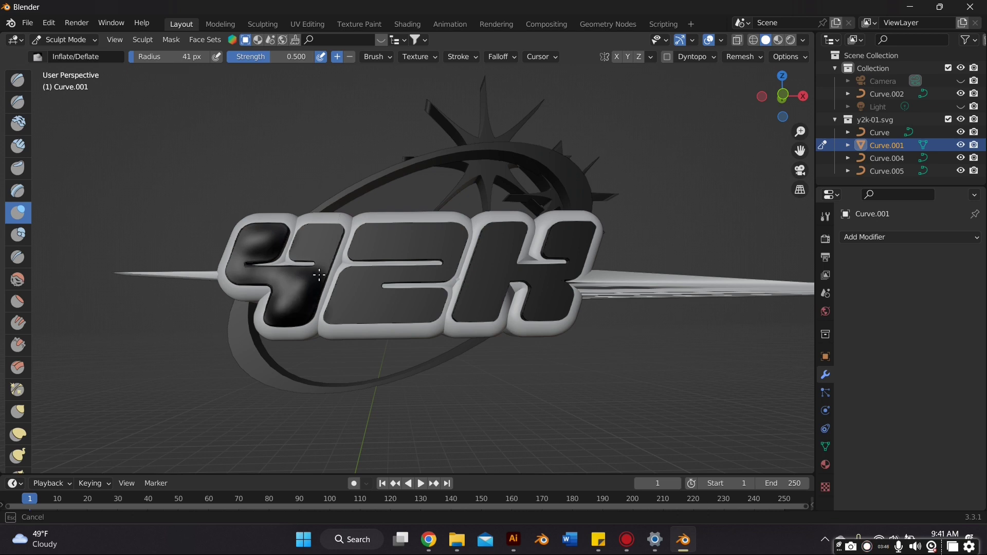
mouse_move(319, 275)
mouse_down()
mouse_move(330, 219)
mouse_move(286, 302)
mouse_move(271, 294)
mouse_up()
scroll(264, 296, up, 3)
middle_drag(265, 298, 270, 292)
mouse_move(223, 264)
mouse_down()
mouse_move(201, 275)
mouse_move(142, 249)
mouse_move(238, 260)
mouse_move(289, 236)
mouse_move(314, 197)
mouse_up()
scroll(301, 221, down, 2)
mouse_move(288, 242)
middle_down()
mouse_move(254, 298)
mouse_move(263, 291)
middle_up()
mouse_move(281, 285)
mouse_down()
mouse_move(249, 309)
mouse_move(246, 267)
mouse_move(218, 262)
mouse_up()
Step: Inflate the lower and upper parts of the 2's front face to match the Y
mouse_move(217, 257)
middle_down()
mouse_move(214, 226)
mouse_move(222, 257)
mouse_move(242, 239)
mouse_move(206, 277)
mouse_move(325, 290)
mouse_move(319, 275)
middle_up()
mouse_move(325, 275)
mouse_down()
mouse_move(341, 285)
mouse_move(329, 308)
mouse_move(353, 292)
mouse_move(396, 308)
mouse_move(389, 298)
mouse_move(401, 293)
mouse_move(336, 272)
mouse_move(422, 278)
mouse_move(455, 270)
mouse_move(468, 226)
mouse_move(461, 247)
mouse_up()
scroll(340, 275, up, 3)
scroll(461, 247, down, 2)
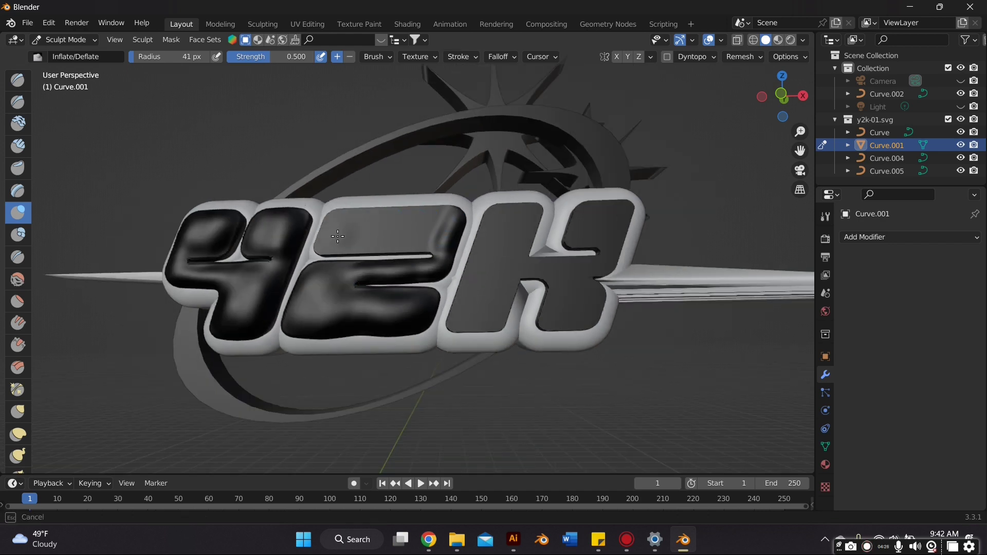
mouse_move(340, 221)
mouse_down()
mouse_move(331, 242)
mouse_move(372, 225)
mouse_move(436, 237)
mouse_move(412, 216)
mouse_move(334, 237)
mouse_move(427, 242)
mouse_move(344, 272)
mouse_move(346, 303)
mouse_move(394, 316)
mouse_move(400, 291)
mouse_up()
scroll(424, 283, down, 1)
Step: Inflate the stem and both arms of the letter K with the same brush
mouse_move(506, 221)
mouse_down()
mouse_move(472, 228)
mouse_move(491, 239)
mouse_move(452, 278)
mouse_move(455, 303)
mouse_move(479, 291)
mouse_move(480, 242)
mouse_move(460, 303)
mouse_move(493, 288)
mouse_move(543, 296)
mouse_move(525, 262)
mouse_move(565, 226)
mouse_move(550, 223)
mouse_up()
scroll(551, 222, up, 3)
middle_drag(578, 233, 569, 235)
mouse_move(625, 219)
mouse_down()
mouse_move(602, 170)
mouse_move(648, 213)
mouse_move(630, 249)
mouse_move(507, 262)
mouse_move(571, 326)
mouse_move(612, 308)
mouse_move(572, 336)
mouse_move(612, 271)
mouse_up()
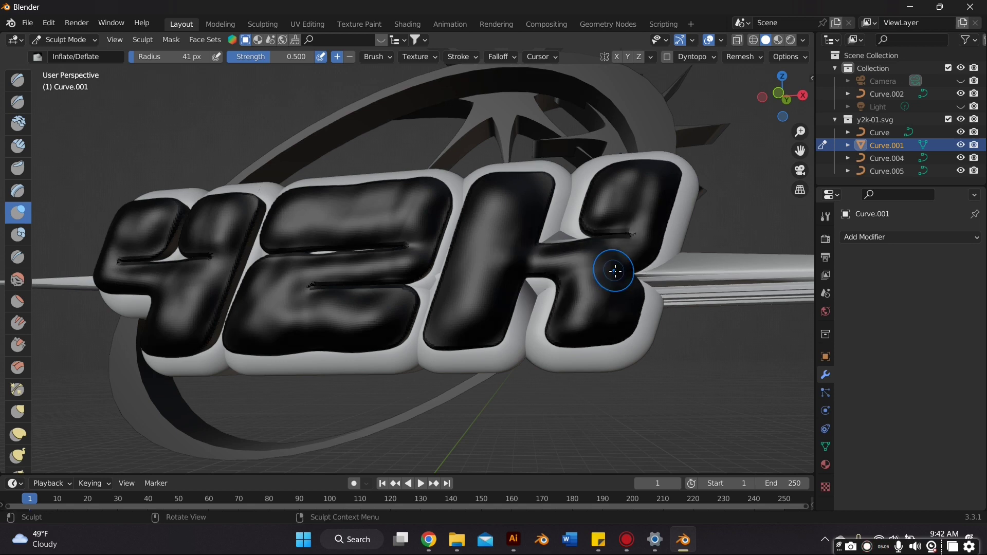
scroll(519, 249, down, 3)
mouse_move(495, 233)
mouse_down()
mouse_move(447, 319)
mouse_move(514, 315)
mouse_move(540, 241)
mouse_up()
mouse_move(540, 242)
middle_down()
mouse_move(349, 301)
mouse_move(334, 296)
middle_up()
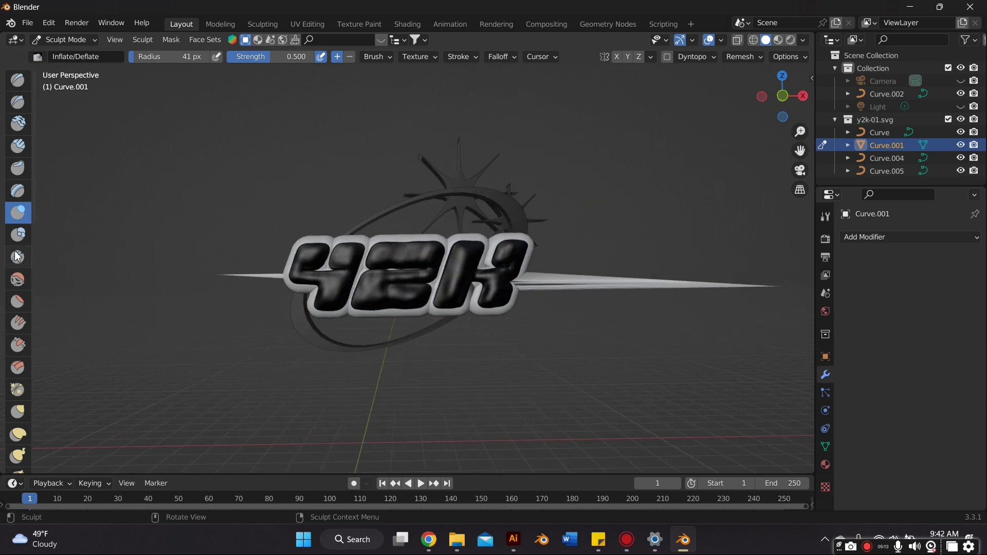
Step: Smooth the inflated surfaces of the Y and the 2 with the Smooth brush at 1.000 strength
click(18, 280)
mouse_move(303, 259)
mouse_down()
mouse_move(334, 244)
mouse_move(311, 257)
mouse_up()
scroll(301, 191, up, 2)
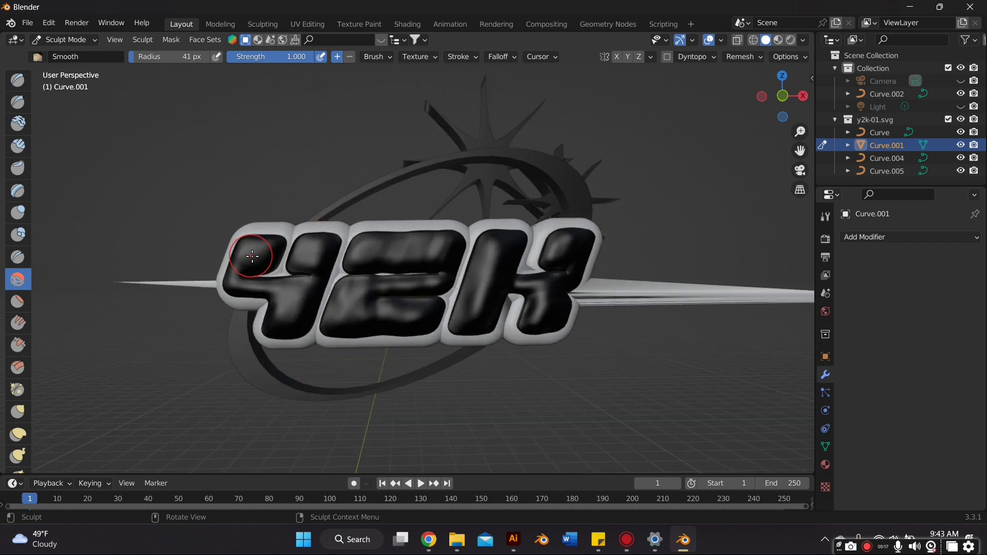
mouse_move(252, 255)
mouse_down()
mouse_move(267, 262)
mouse_move(321, 247)
mouse_move(306, 301)
mouse_move(273, 343)
mouse_move(353, 263)
mouse_up()
mouse_move(451, 268)
mouse_down()
mouse_move(465, 260)
mouse_move(463, 239)
mouse_move(434, 261)
mouse_move(366, 268)
mouse_up()
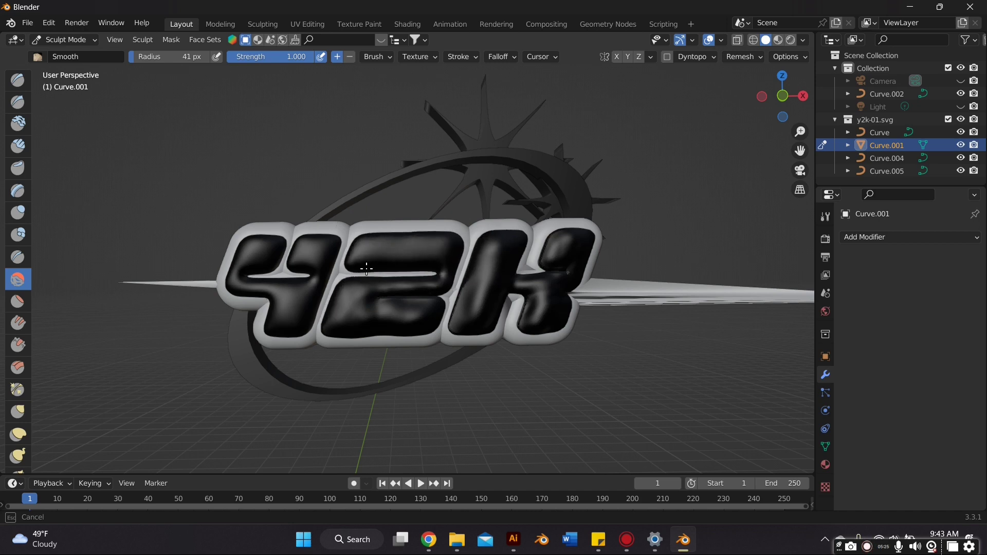
drag(443, 283, 487, 278)
drag(335, 297, 365, 290)
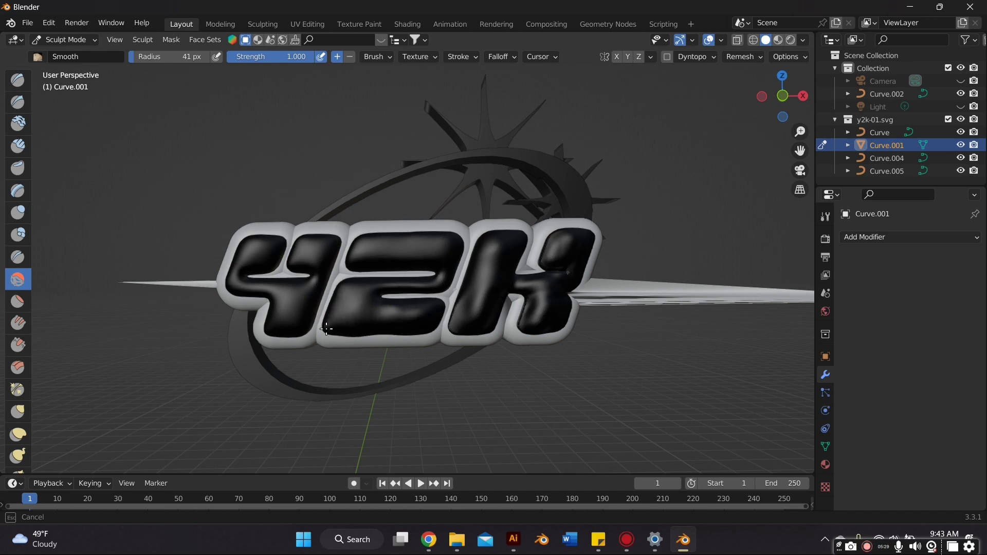
drag(327, 329, 450, 343)
drag(394, 308, 401, 304)
scroll(412, 303, down, 2)
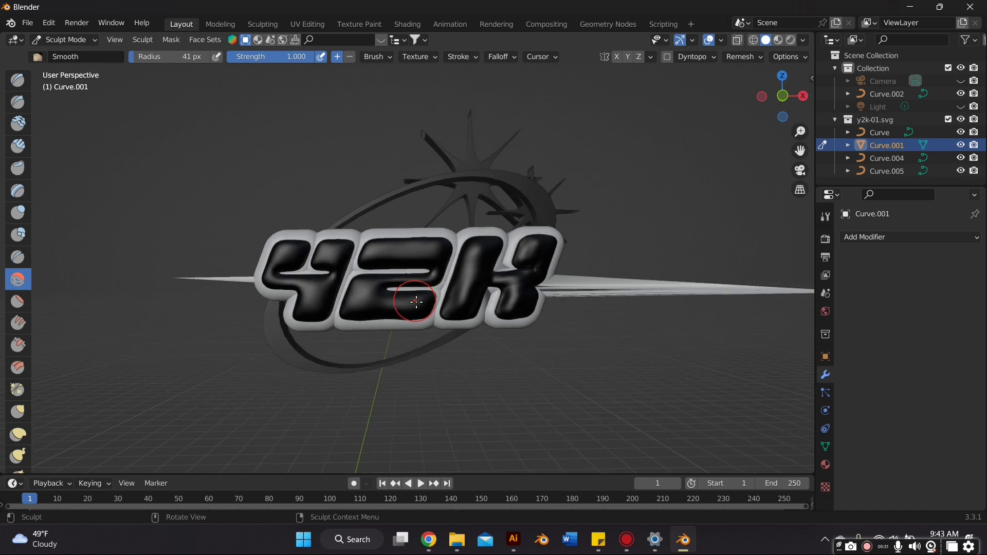
Step: Smooth the remaining lumps along the base of the Y and across the 2 from different angles
middle_drag(412, 304, 390, 304)
scroll(388, 311, up, 2)
drag(341, 312, 293, 316)
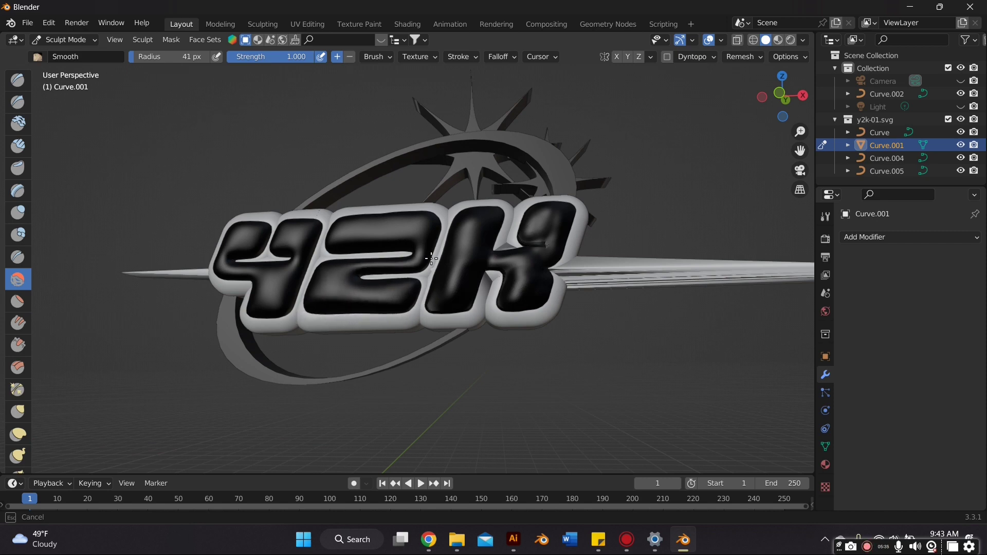
drag(328, 223, 360, 231)
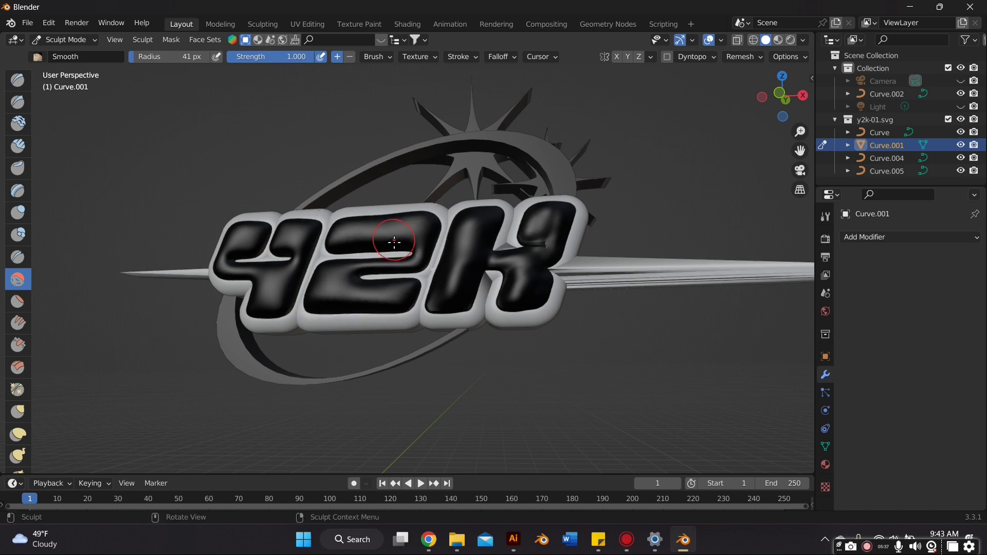
scroll(394, 242, down, 1)
middle_drag(394, 242, 413, 258)
drag(455, 250, 441, 265)
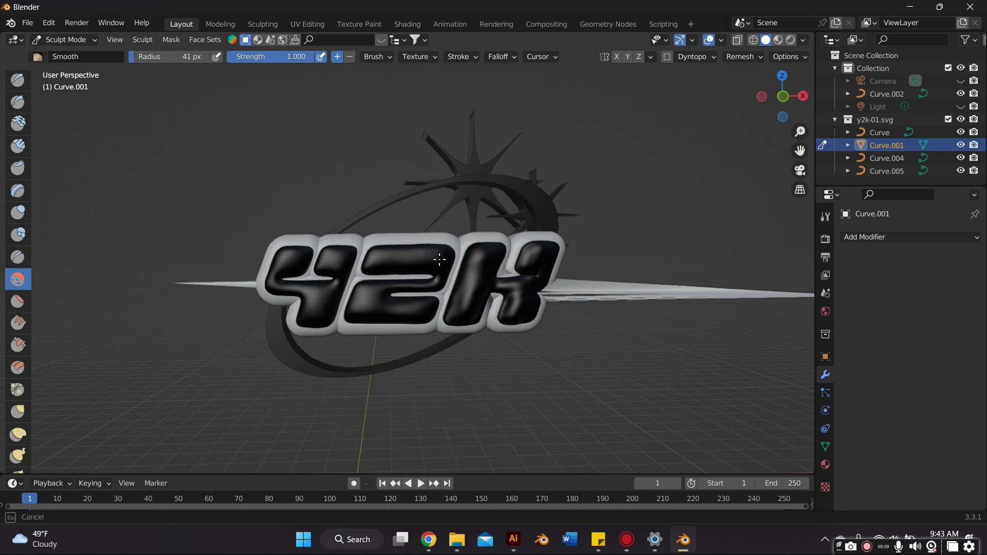
Step: Smooth the stem and arms of the letter K
middle_drag(408, 246, 445, 242)
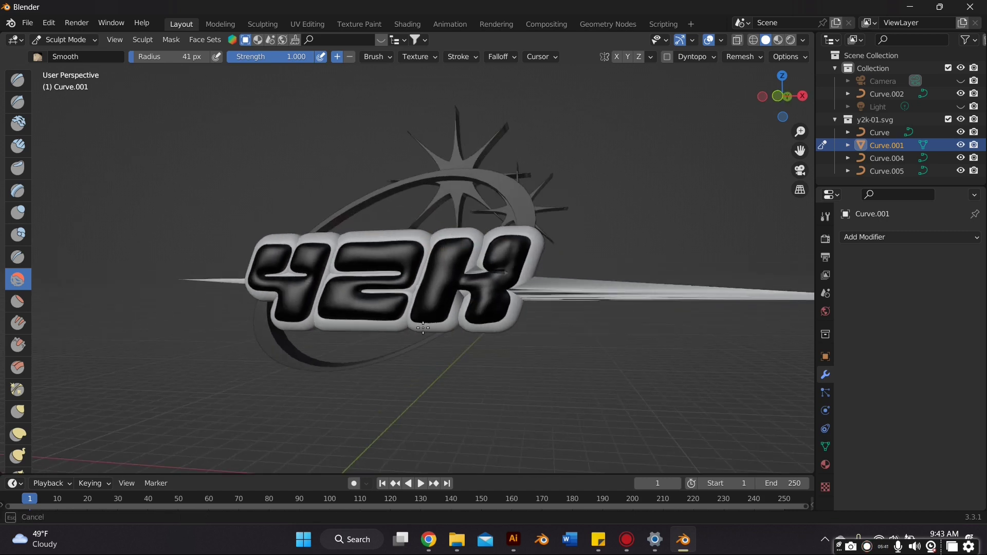
drag(432, 309, 454, 222)
mouse_move(470, 282)
mouse_down()
mouse_move(491, 288)
mouse_move(499, 226)
mouse_up()
scroll(506, 311, up, 3)
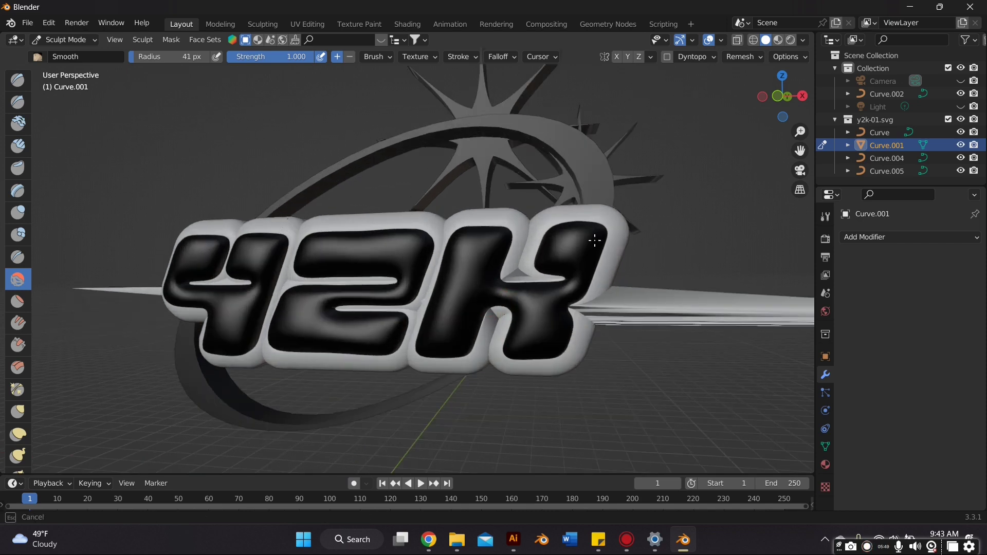
drag(443, 351, 452, 288)
scroll(451, 288, down, 3)
middle_drag(452, 288, 445, 246)
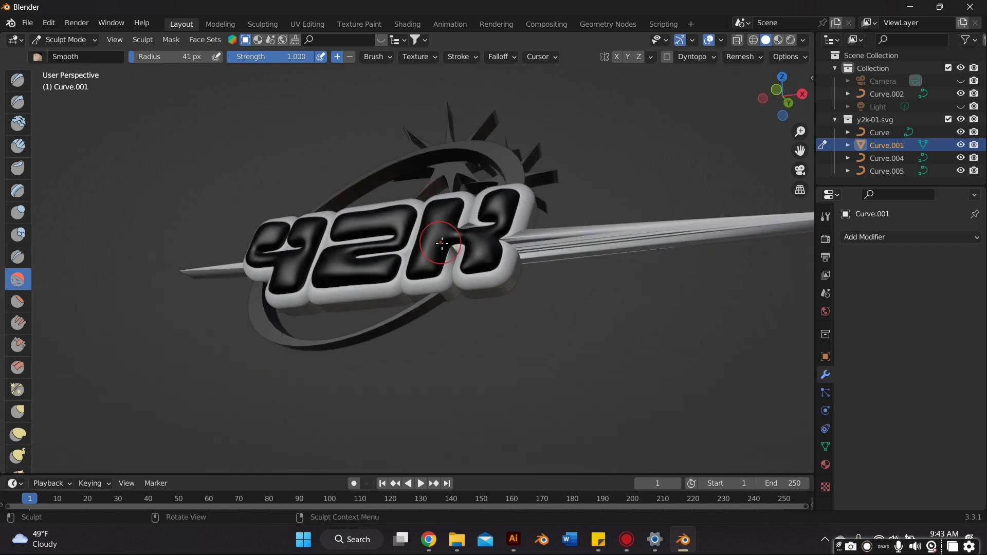
Step: Add more volume to the K's stem with the Inflate/Deflate brush at 0.500 strength
click(20, 213)
scroll(431, 203, up, 3)
middle_drag(554, 270, 468, 283)
mouse_move(462, 284)
mouse_down()
mouse_move(465, 316)
mouse_move(471, 241)
mouse_up()
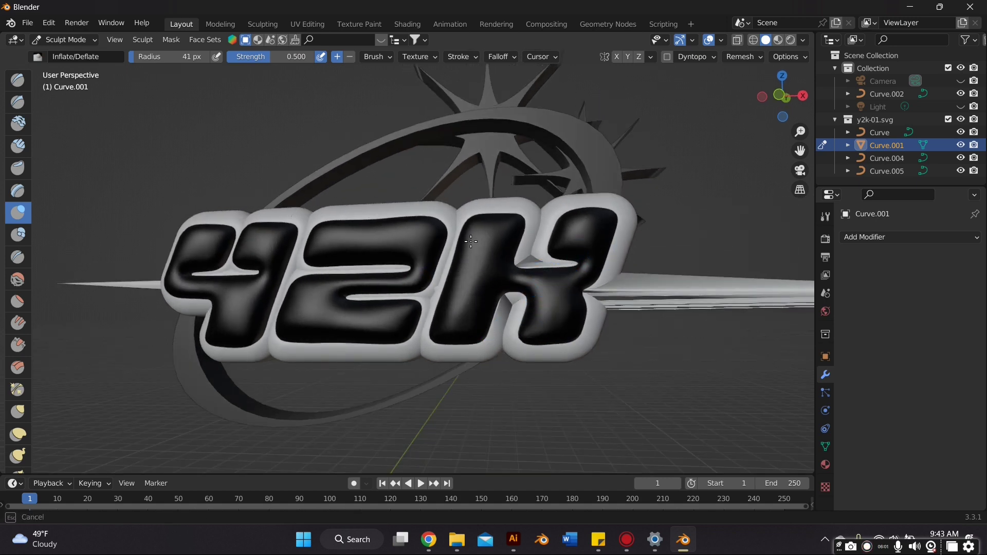
drag(471, 333, 469, 288)
middle_drag(469, 288, 415, 265)
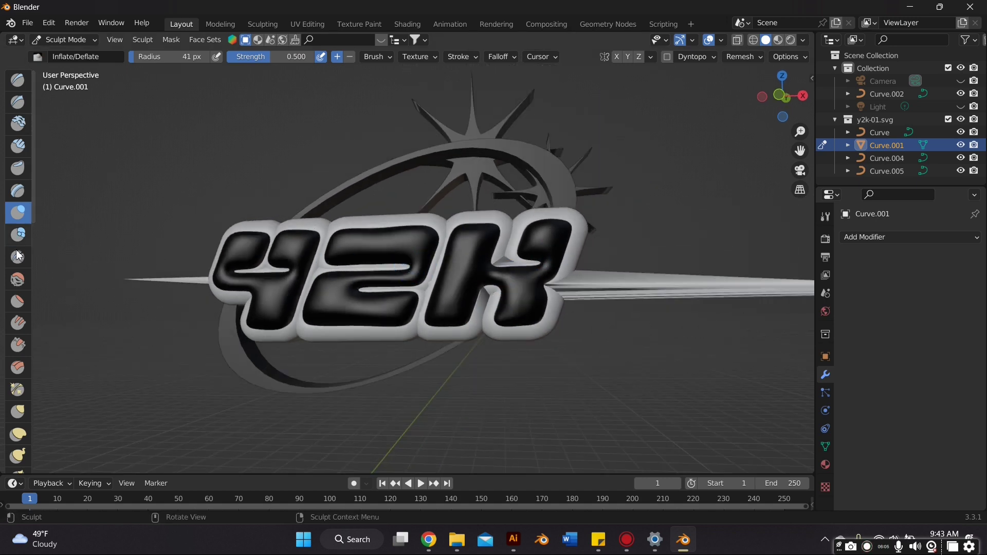
Step: Smooth the re-inflated K along its stem and arms with the Smooth brush
click(18, 279)
drag(452, 241, 518, 225)
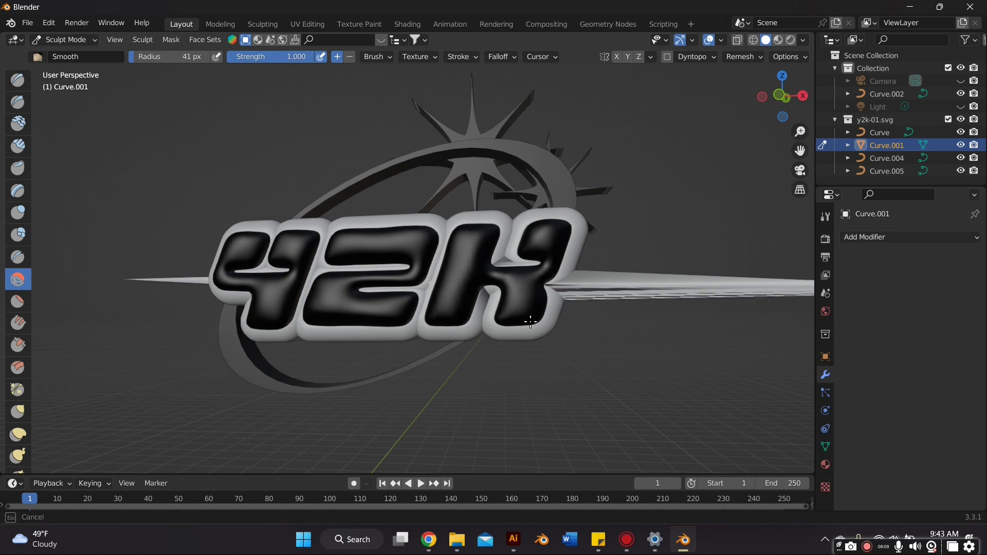
mouse_move(553, 256)
mouse_down()
mouse_move(540, 242)
mouse_move(551, 240)
mouse_up()
middle_drag(551, 240, 540, 232)
scroll(540, 231, up, 1)
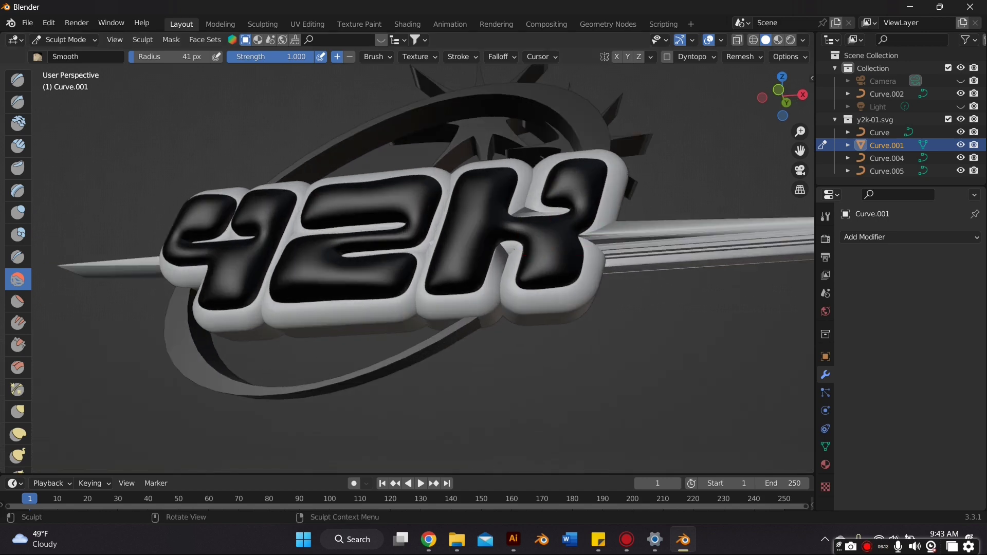
Step: Build up the K's arms with the Blob brush at 0.500 strength
click(18, 231)
scroll(408, 198, up, 1)
drag(557, 226, 532, 214)
scroll(350, 272, down, 1)
middle_drag(349, 273, 360, 300)
scroll(355, 289, down, 2)
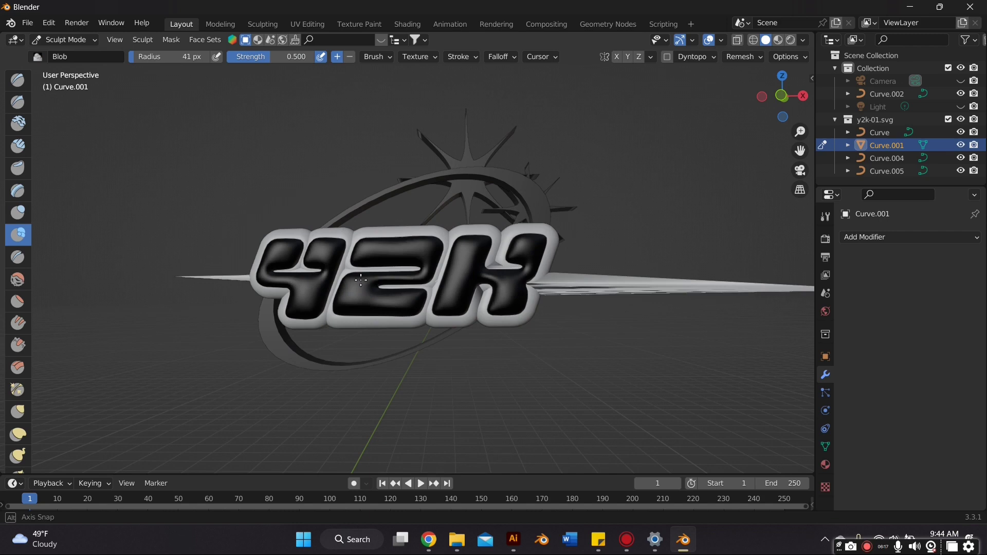
Step: Build up extra volume on the 2 and the Y with the Blob brush
drag(369, 259, 429, 250)
drag(363, 303, 450, 296)
scroll(406, 295, up, 2)
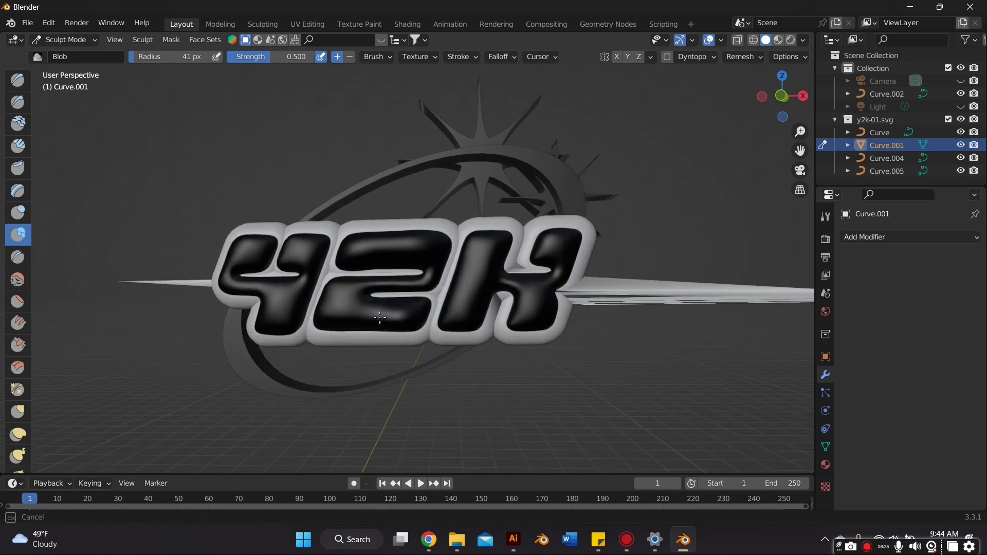
drag(333, 295, 371, 312)
scroll(377, 315, down, 1)
middle_drag(377, 315, 388, 315)
drag(362, 295, 342, 285)
drag(301, 258, 293, 259)
middle_drag(293, 259, 319, 277)
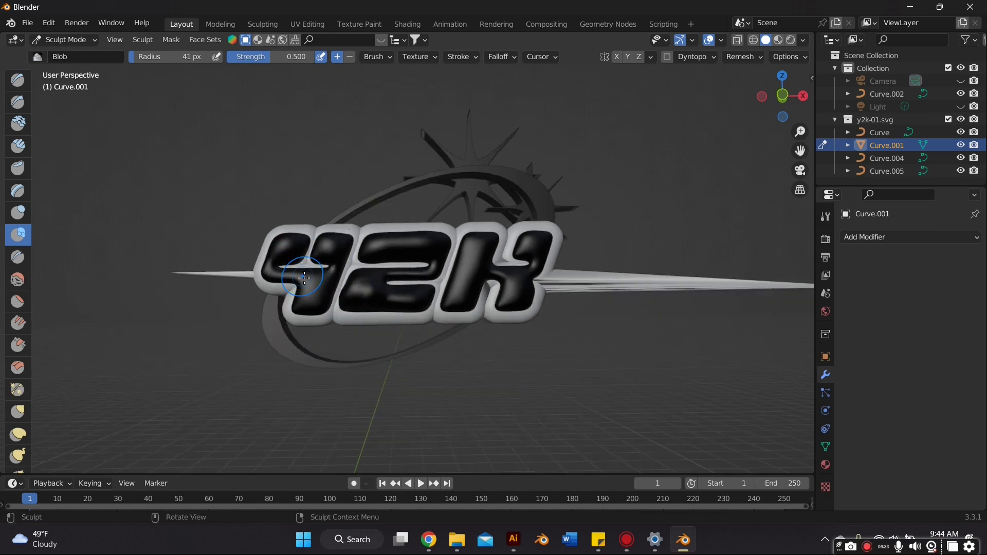
scroll(194, 307, up, 4)
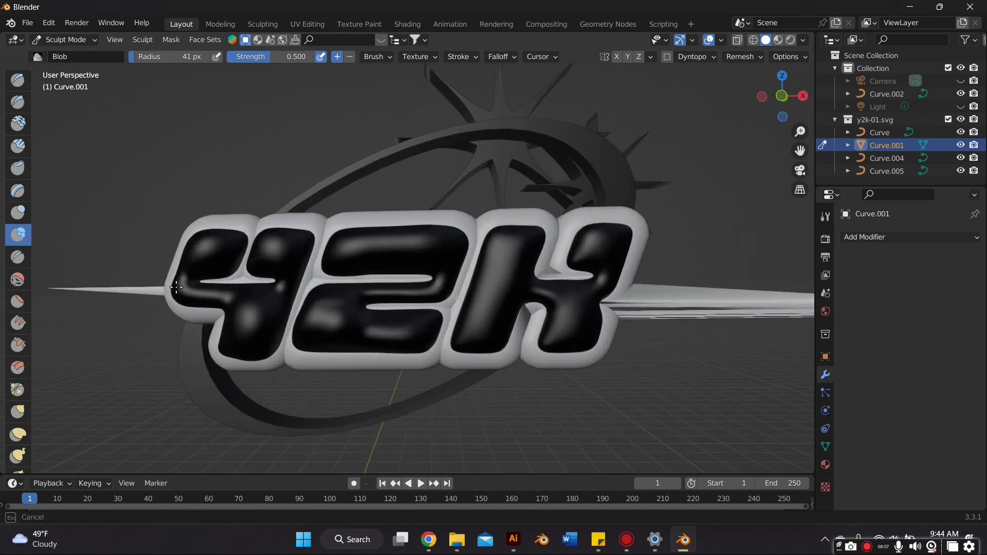
Step: Smooth out the blobbed areas across the Y2K lettering with the Smooth brush at 1.000 strength
click(18, 279)
mouse_move(462, 247)
middle_down()
mouse_move(606, 211)
mouse_move(546, 253)
middle_up()
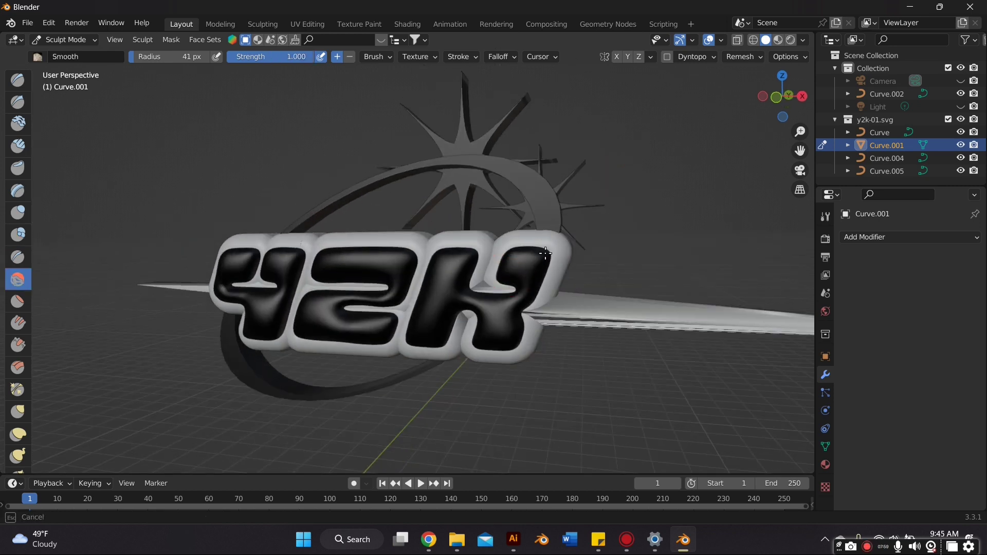
middle_drag(443, 299, 448, 334)
Step: Return to Object Mode and deselect the sculpted inner lettering
click(64, 40)
click(67, 48)
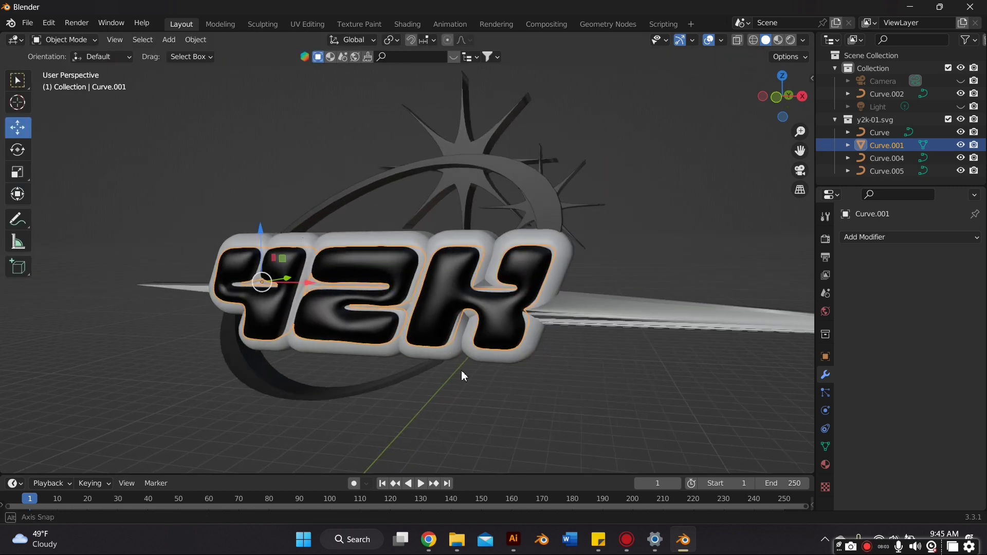
mouse_move(461, 370)
middle_down()
mouse_move(487, 358)
mouse_move(466, 387)
mouse_move(492, 393)
mouse_move(468, 391)
mouse_move(480, 371)
middle_up()
click(482, 391)
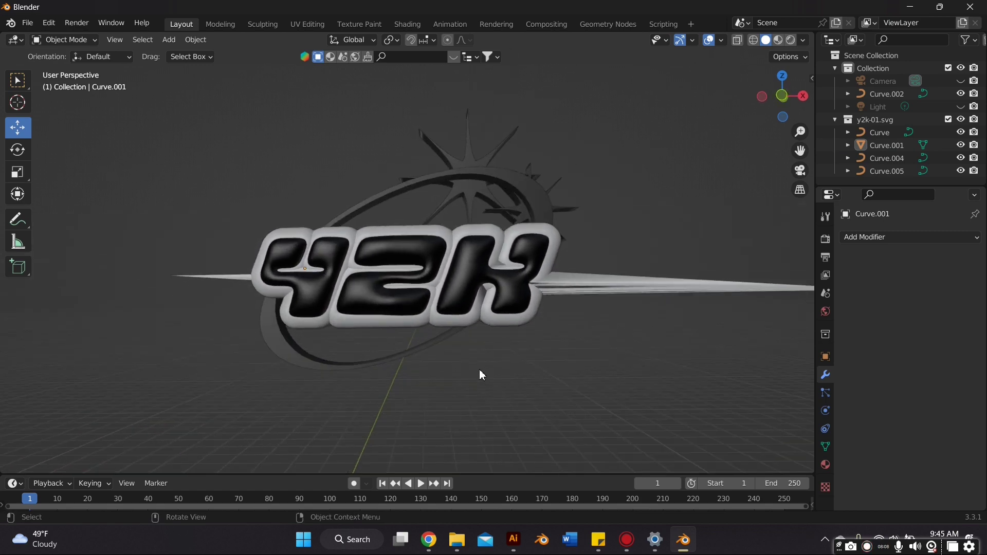
scroll(479, 369, down, 3)
scroll(480, 367, up, 4)
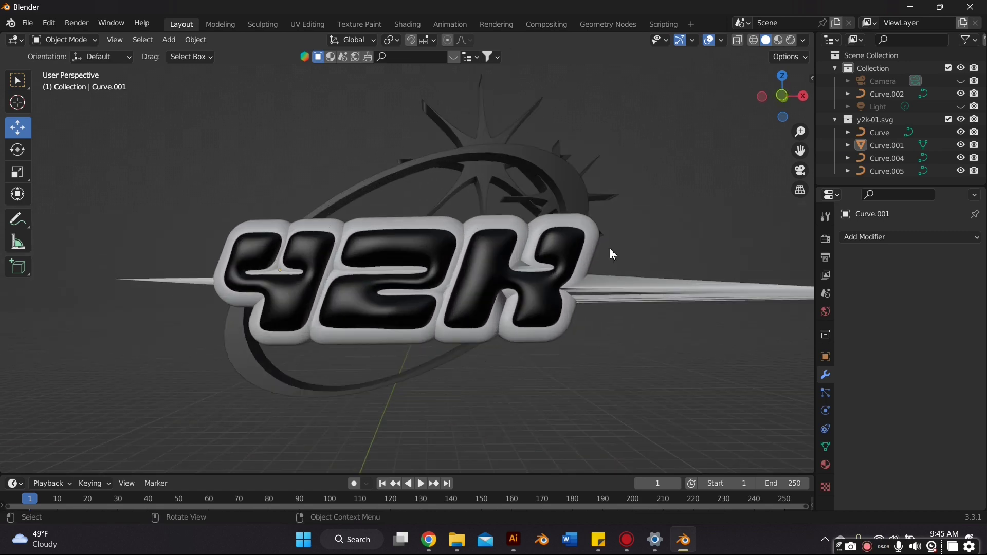
Step: Convert the Y2K outline curve, with its long side spikes, to a mesh
click(608, 286)
middle_drag(602, 293, 543, 297)
right_click(546, 268)
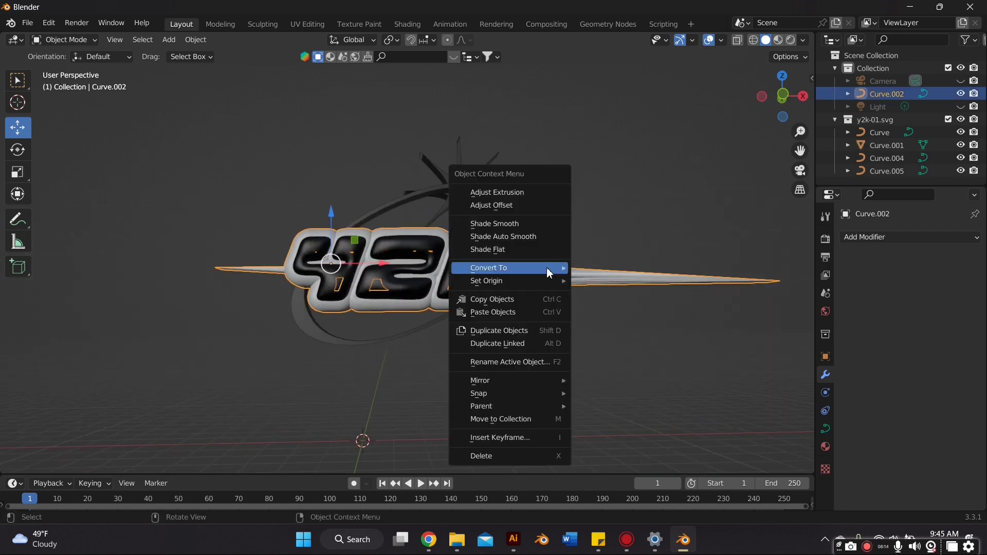
mouse_move(546, 268)
click(582, 282)
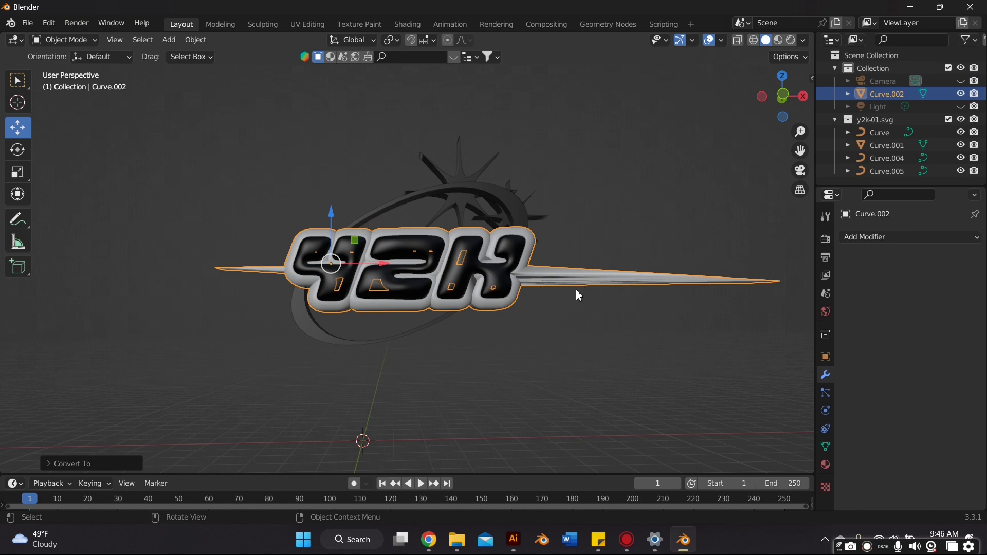
Step: In Edit Mode with X-Ray on, delete the vertices of the long spike extending right from the K
click(72, 41)
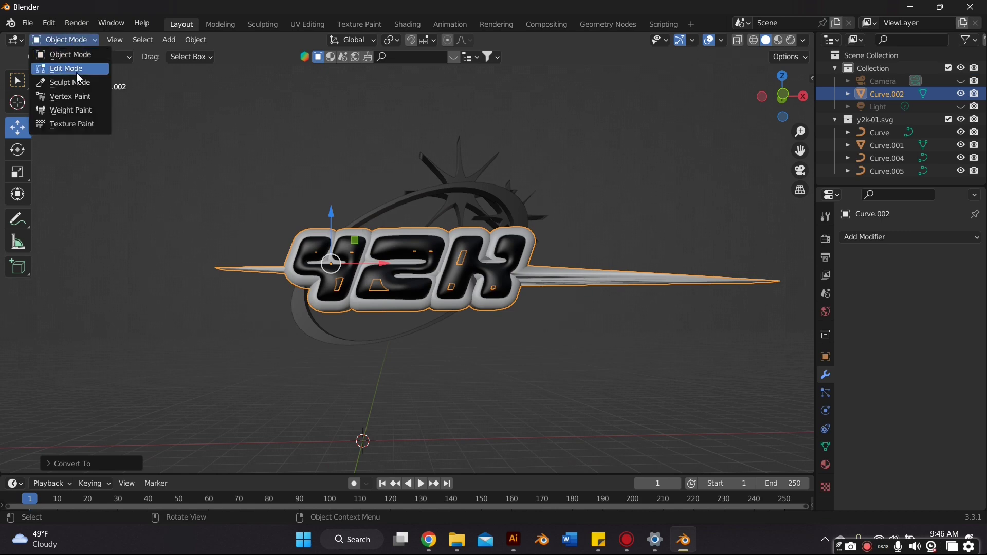
key(Return)
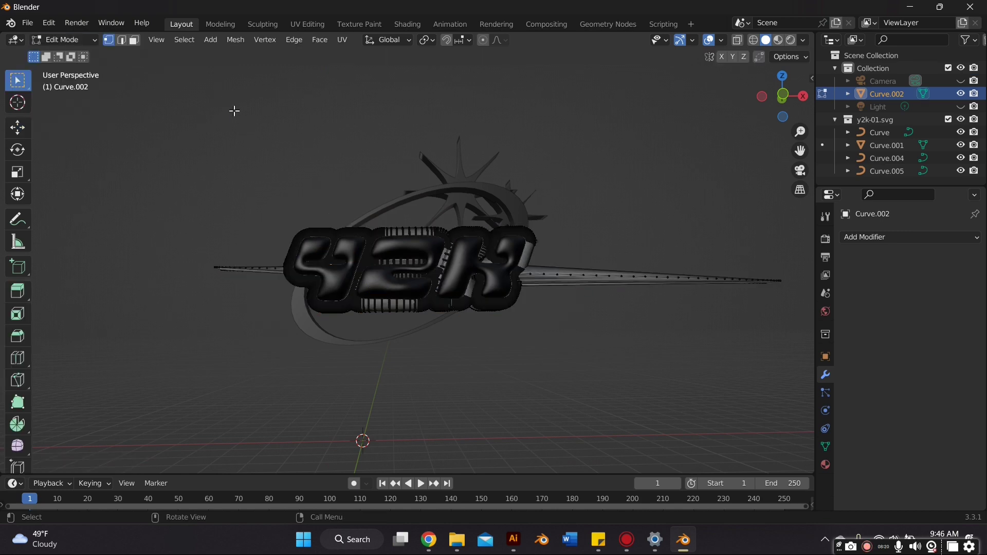
middle_drag(669, 149, 511, 286)
drag(496, 263, 631, 299)
key(x)
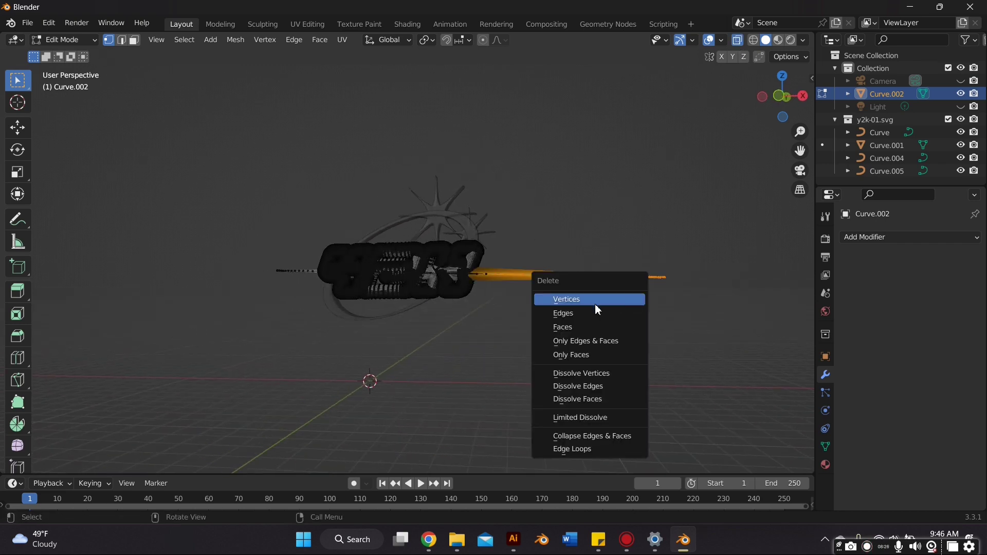
click(594, 301)
Step: Delete the spike vertices remaining beside the K's right edge
scroll(473, 283, up, 4)
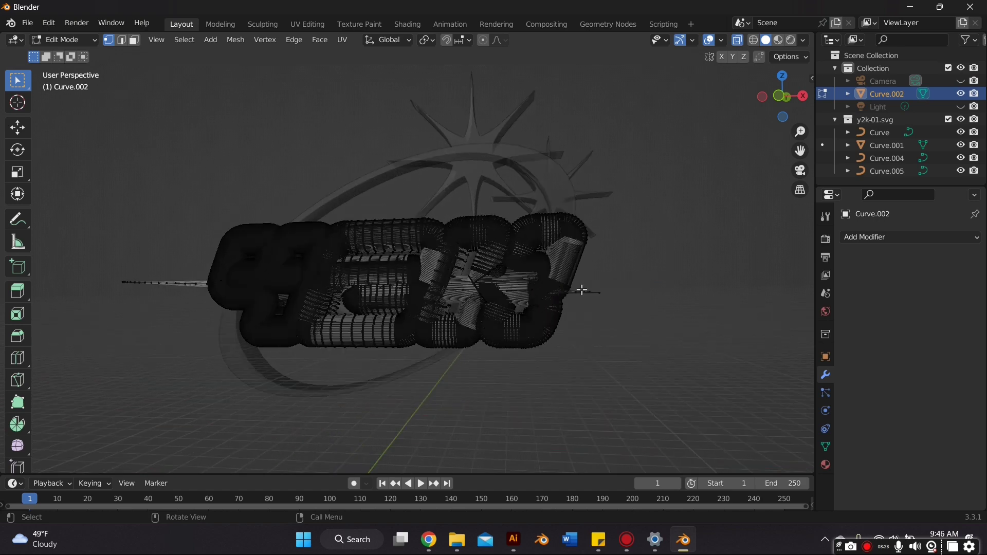
drag(578, 283, 597, 308)
drag(605, 322, 605, 315)
key(x)
click(605, 308)
Step: Delete the vertices of the spike extending left from the Y outline
middle_drag(600, 297, 161, 274)
drag(156, 242, 258, 315)
key(x)
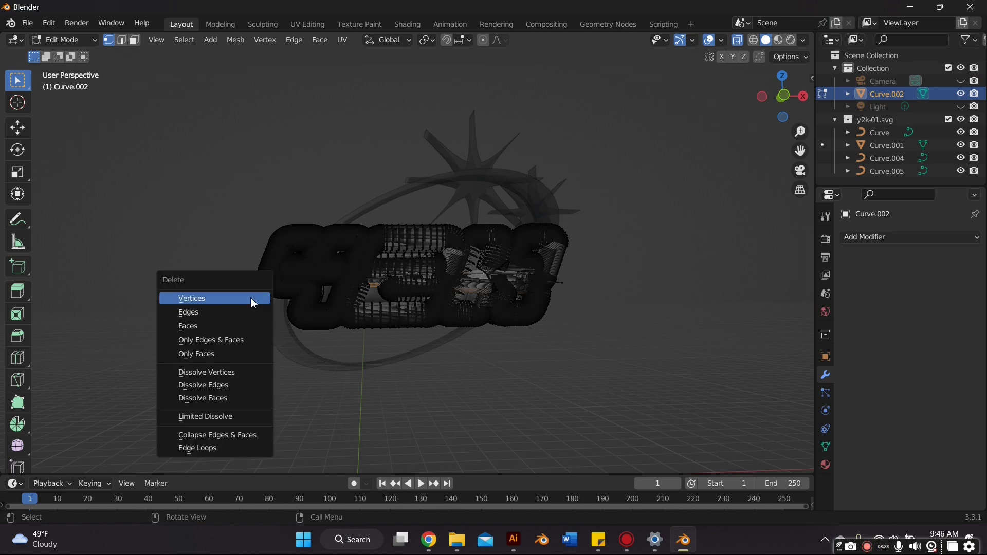
click(253, 301)
Step: Check both ends of the outline for leftover spikes and delete the stray vertices beside the K
scroll(242, 282, up, 4)
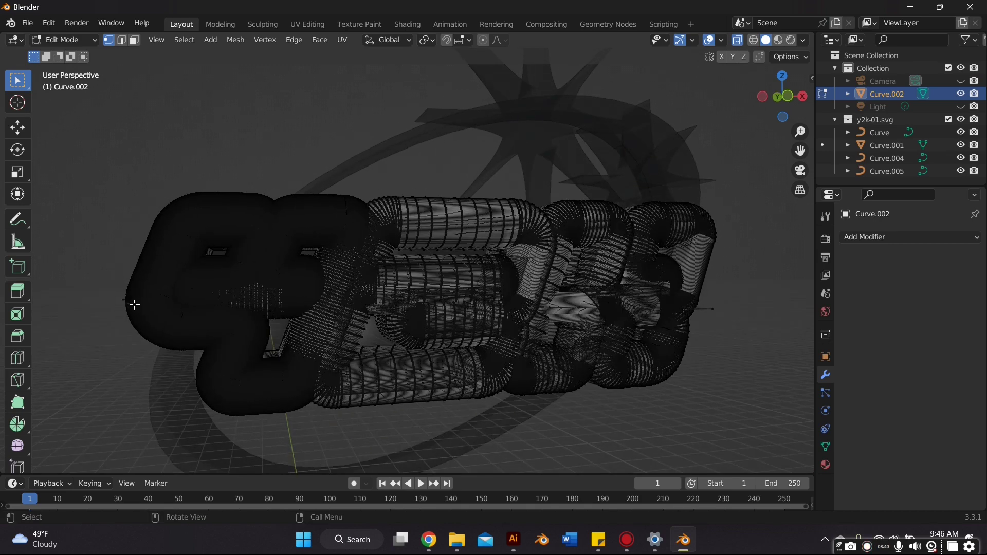
key(x)
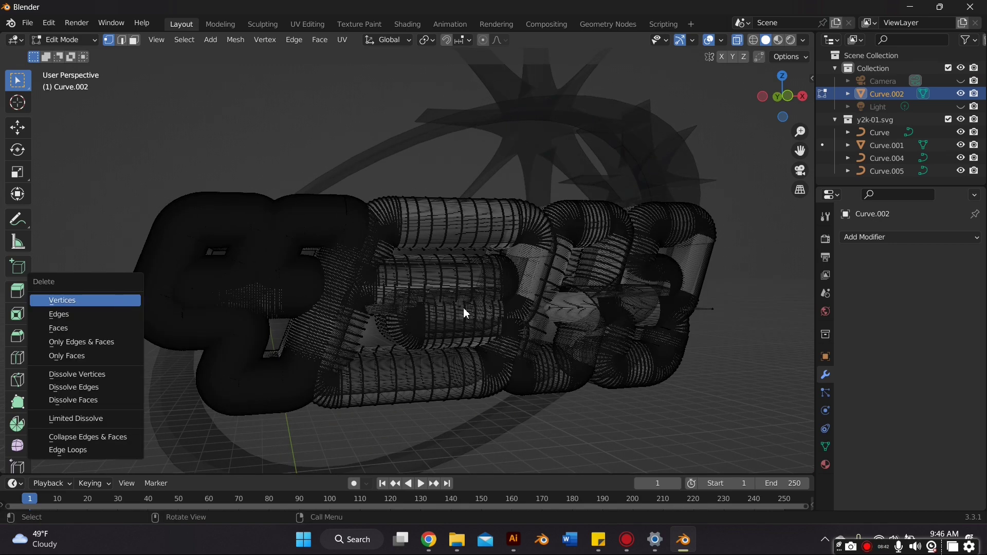
middle_drag(466, 313, 411, 297)
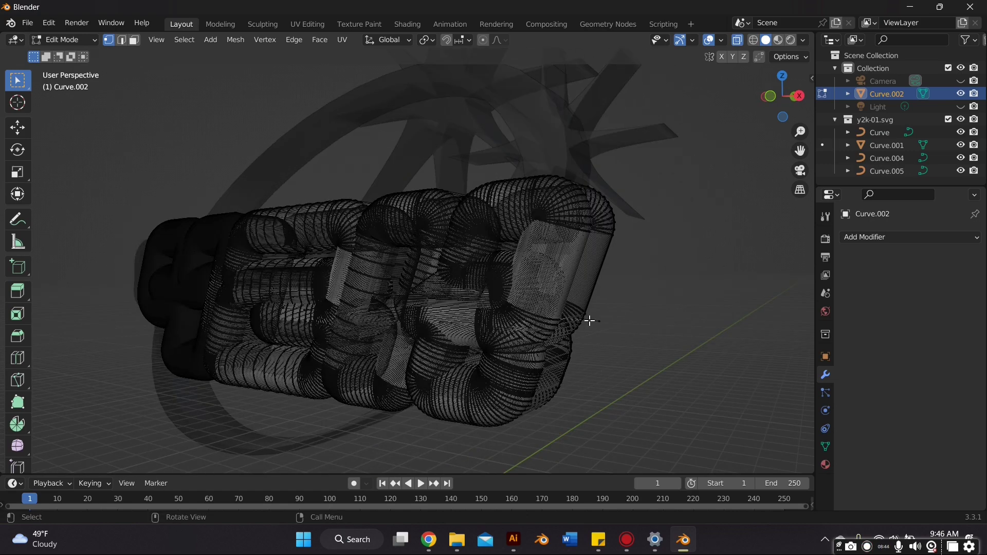
key(x)
click(549, 344)
middle_drag(528, 357, 562, 362)
scroll(562, 361, down, 3)
scroll(600, 314, up, 1)
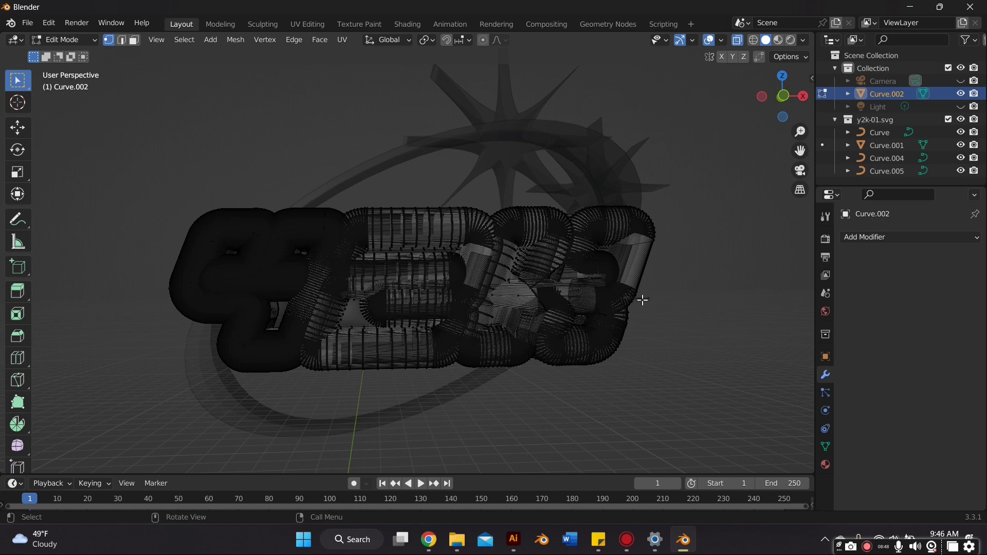
key(x)
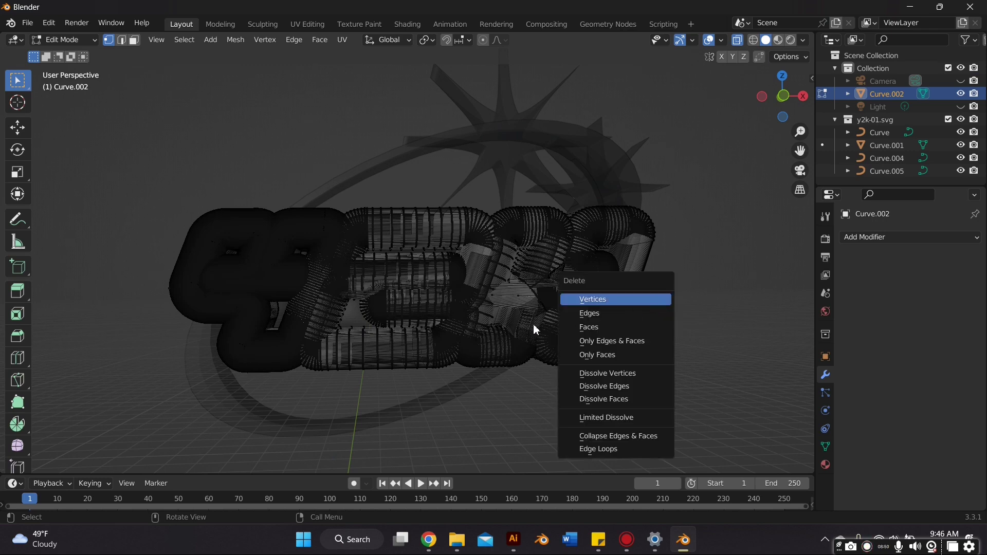
middle_drag(165, 306, 128, 206)
Step: Return to Object Mode with X-Ray turned off and deselect the trimmed outline
click(61, 40)
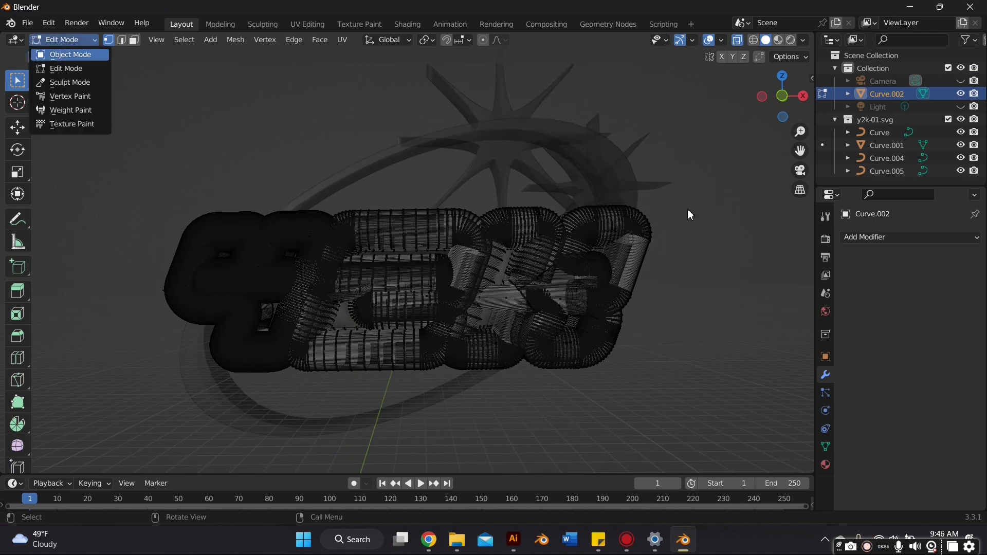
key(Tab)
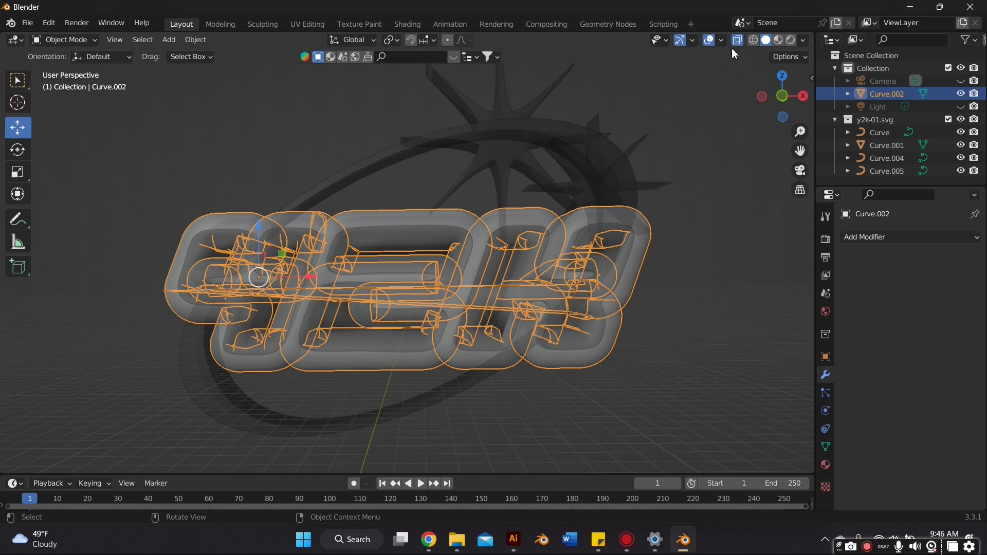
scroll(713, 148, down, 2)
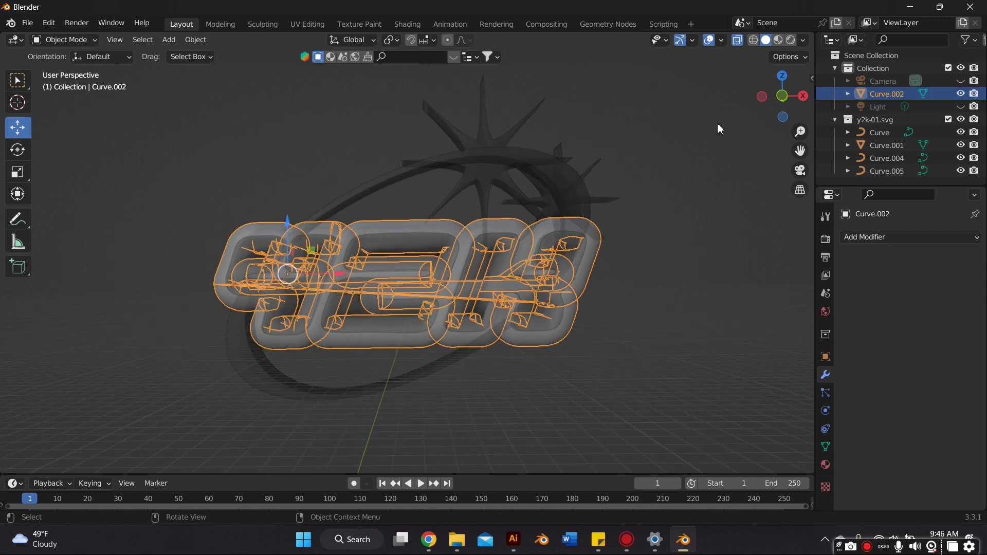
click(737, 42)
click(677, 215)
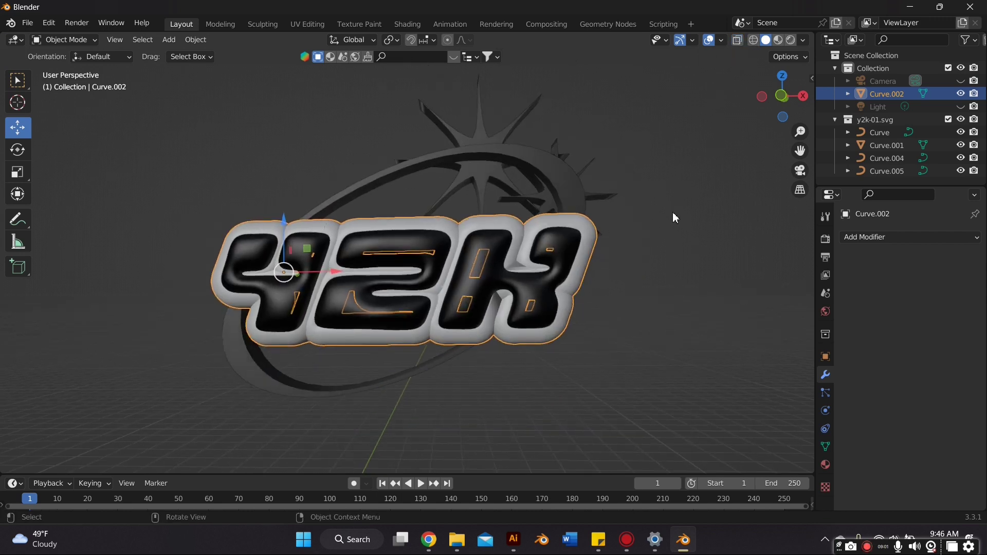
middle_drag(673, 215, 624, 350)
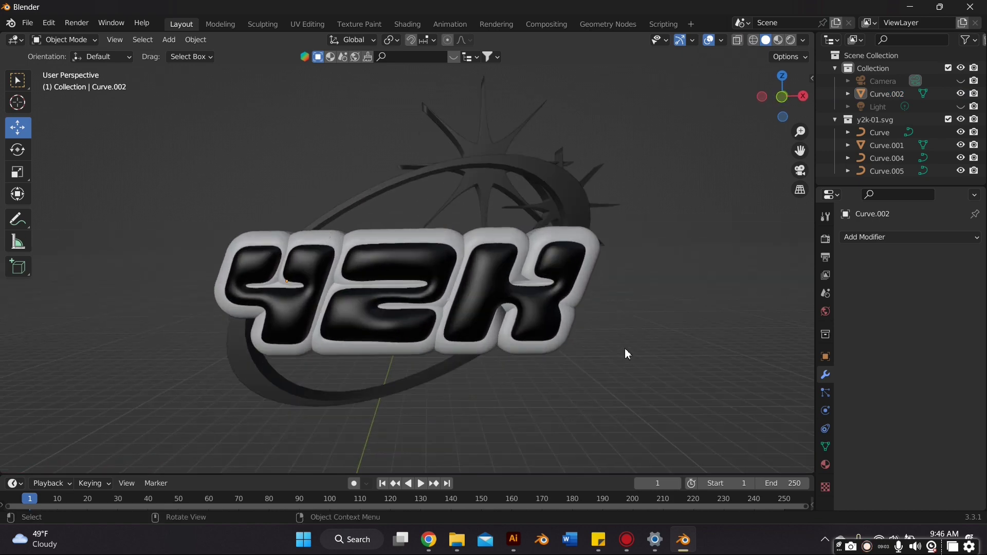
Step: Hide the inner Y2K lettering and its outline to isolate the ring and stars
mouse_move(420, 386)
middle_down()
mouse_move(410, 377)
mouse_move(418, 382)
middle_up()
click(295, 354)
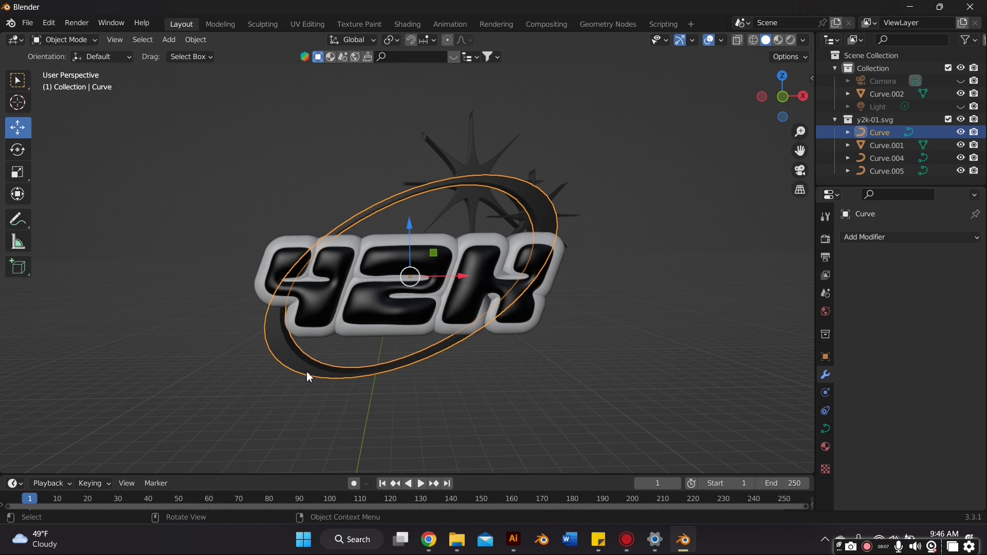
click(895, 145)
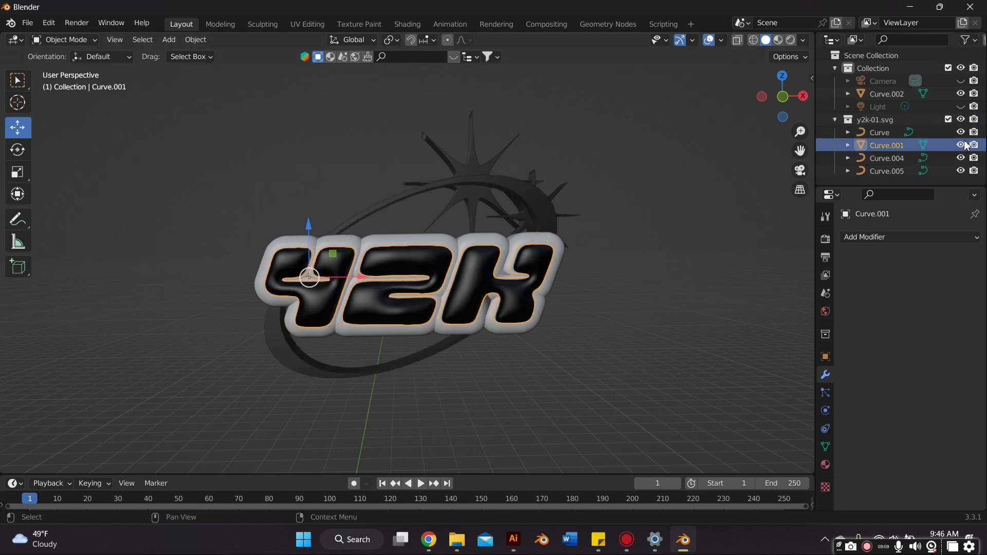
click(961, 145)
click(529, 298)
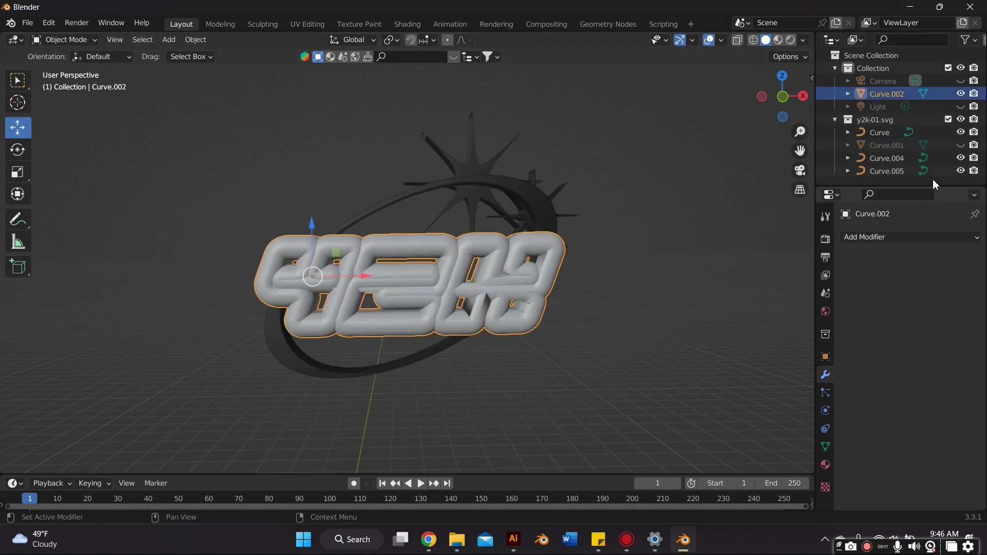
click(961, 94)
Step: Convert the elliptical ring curve to a mesh
click(283, 361)
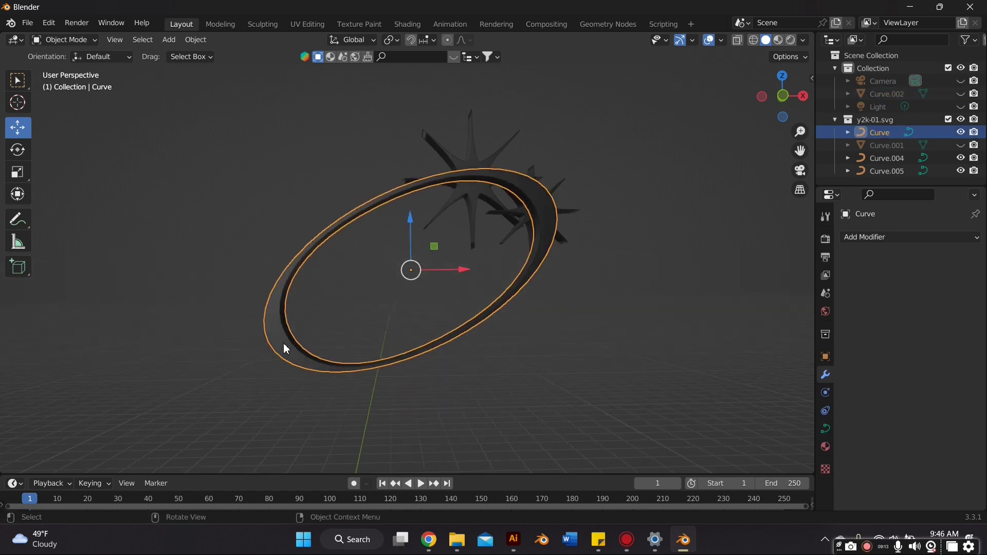
right_click(285, 340)
mouse_move(266, 331)
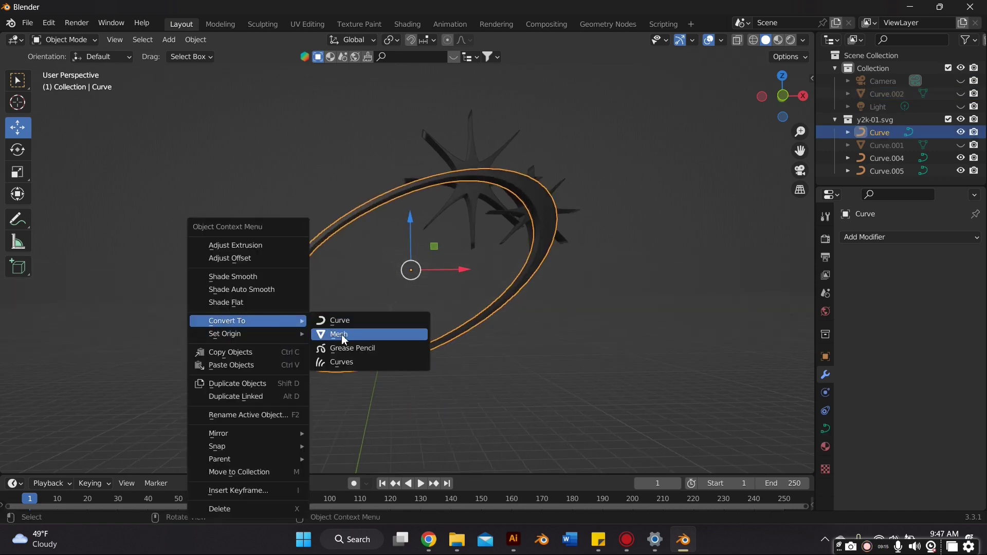
click(345, 335)
Step: Add a Remesh modifier to the ring in Voxel mode with a voxel size of 0.0007 m
click(934, 238)
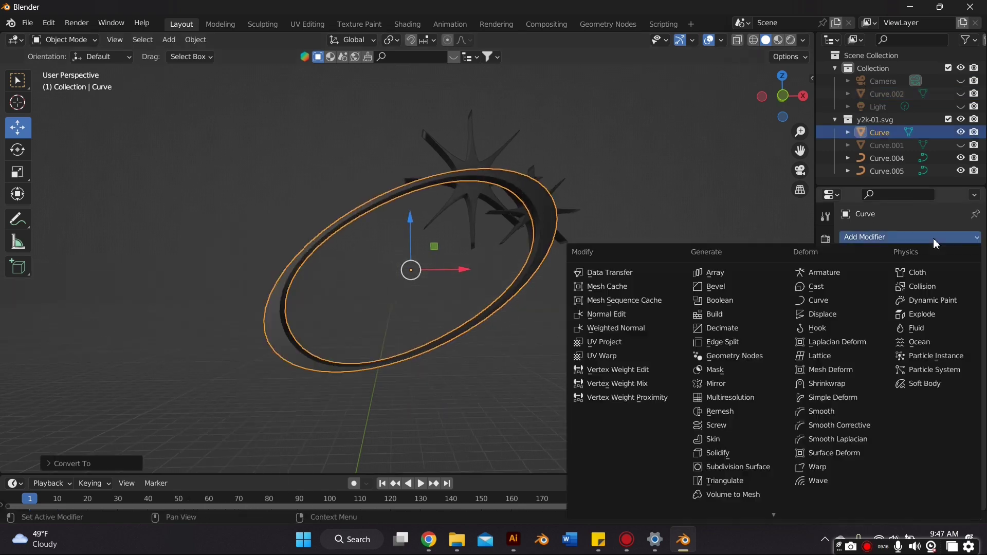
click(720, 412)
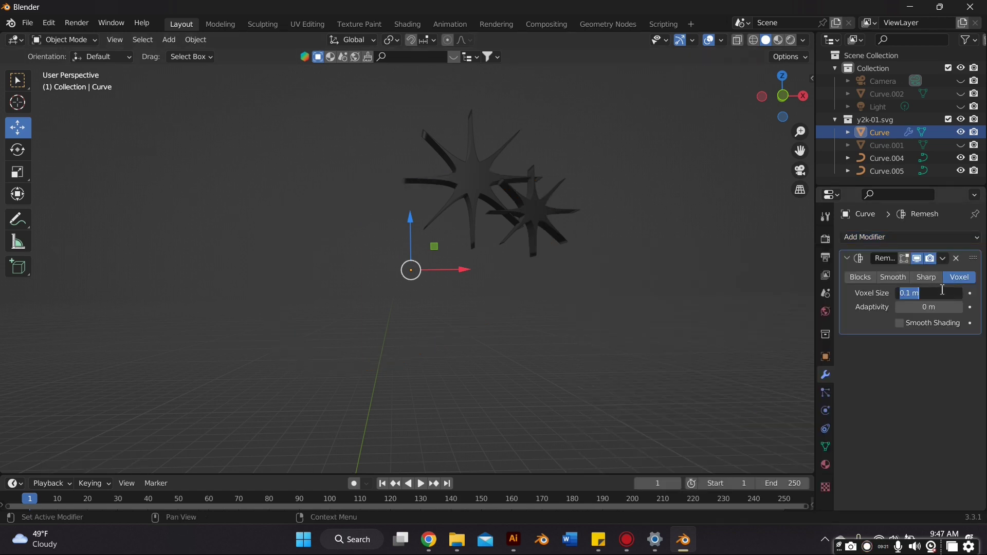
key(Return)
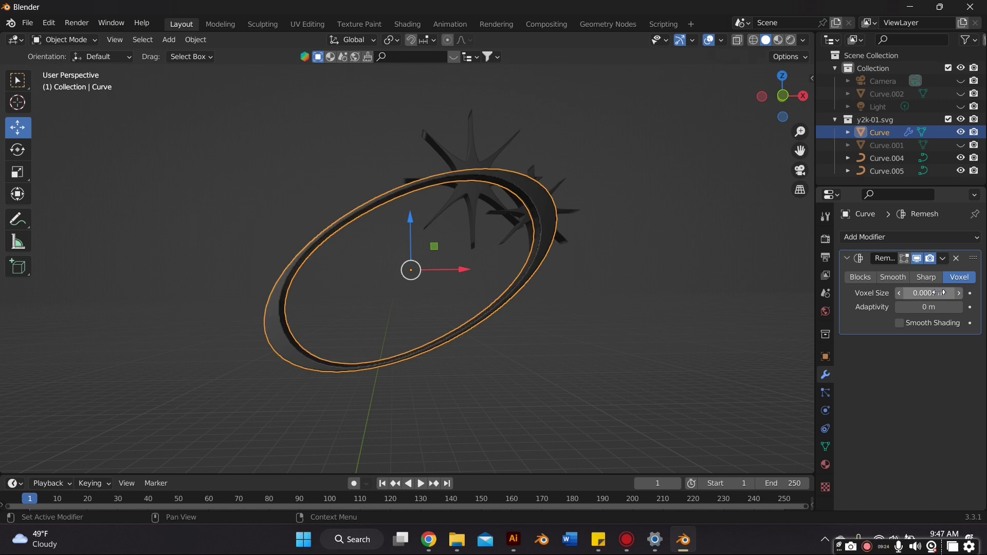
scroll(473, 396, up, 3)
scroll(473, 397, down, 1)
Step: Refine the ring's remesh voxel size to 0.0005 m and apply the modifier
click(926, 292)
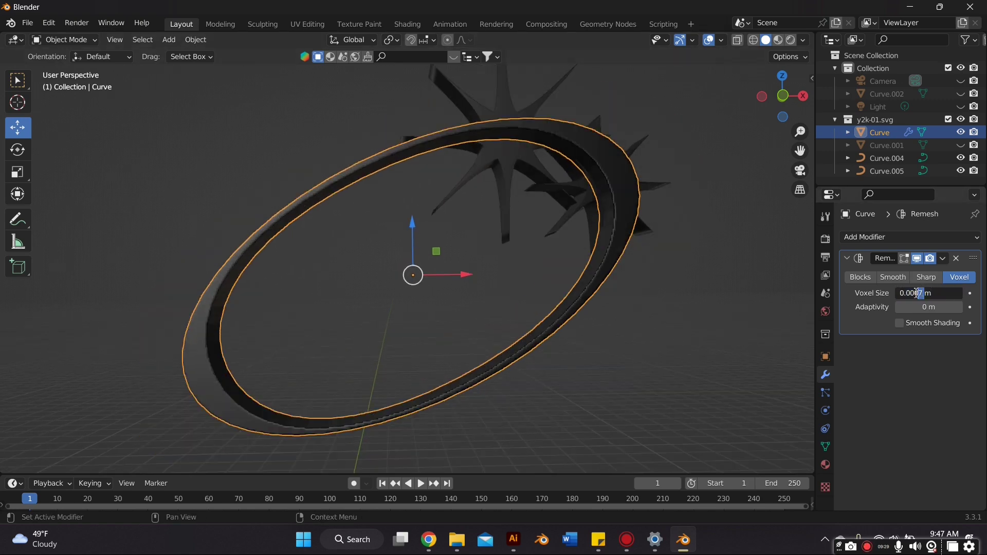
text(5)
key(Return)
click(956, 258)
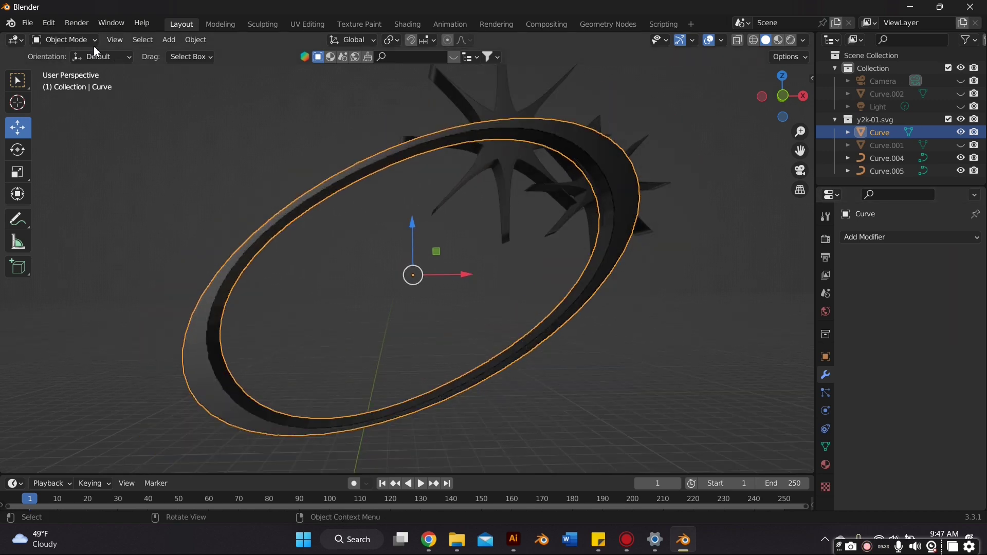
Step: In Sculpt Mode, undo the full-strength smoothing and smooth the ring's edges with the Smooth brush at 0.657 strength
click(78, 40)
click(72, 82)
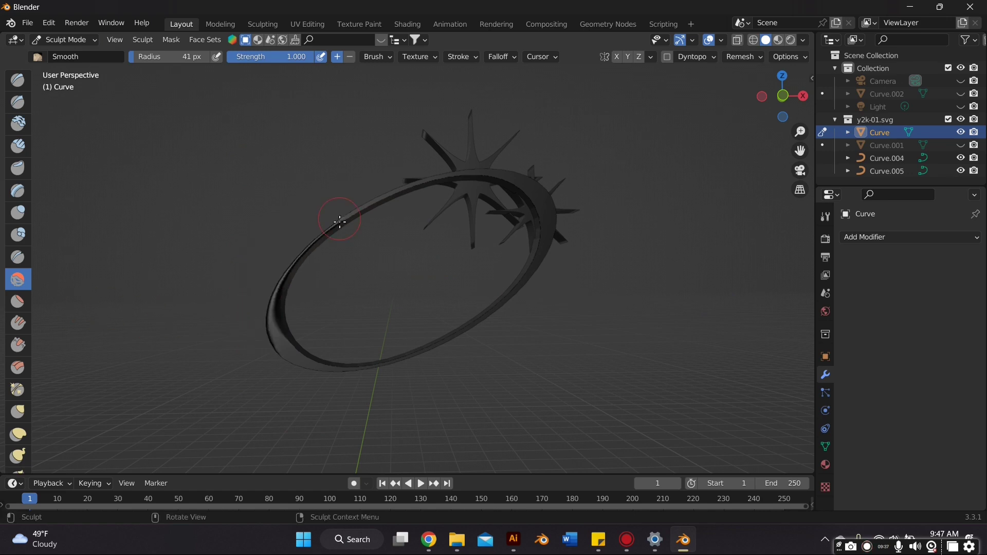
key(ctrl+z)
drag(287, 269, 273, 323)
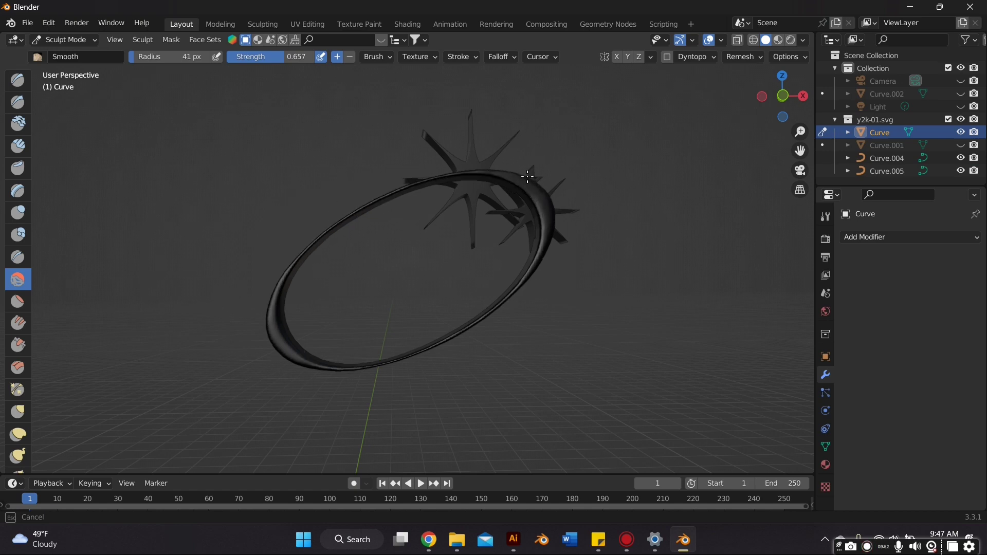
Step: Puff up the ring all around with the Inflate/Deflate brush at 0.500 strength
click(18, 213)
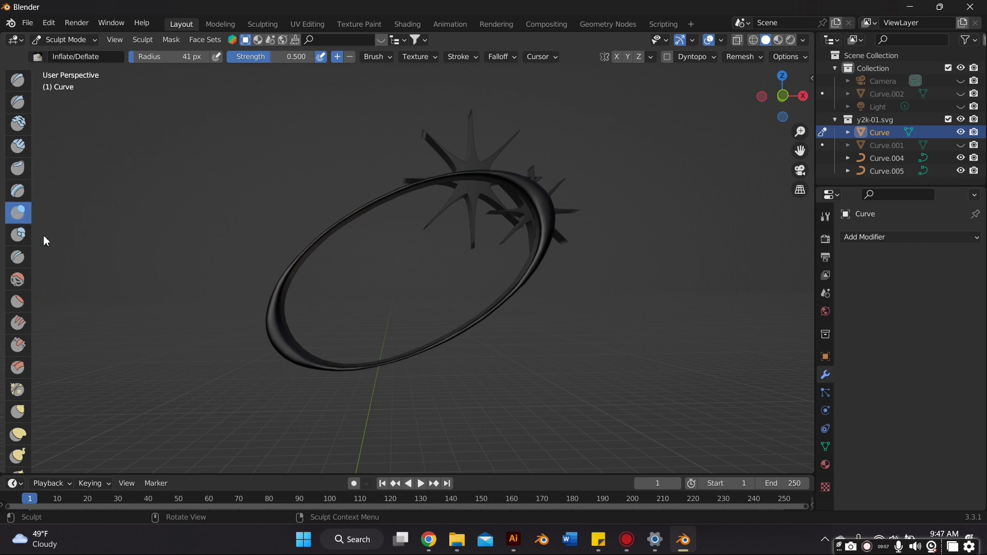
drag(288, 348, 286, 353)
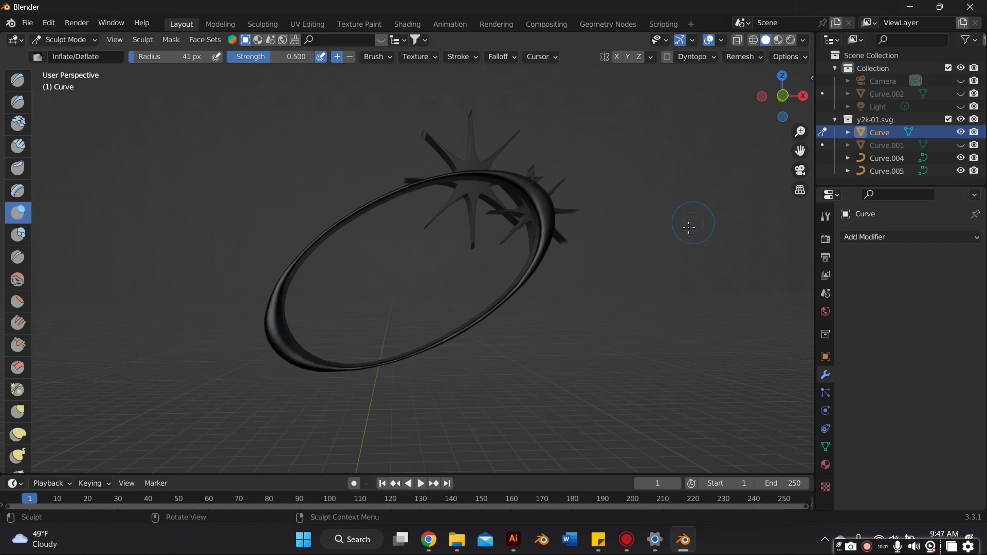
middle_drag(545, 205, 513, 210)
mouse_move(513, 209)
mouse_down()
mouse_move(514, 221)
mouse_move(480, 199)
mouse_up()
drag(480, 199, 509, 224)
drag(509, 224, 502, 267)
middle_drag(502, 267, 516, 256)
drag(322, 335, 307, 287)
mouse_move(309, 291)
mouse_down()
mouse_move(357, 342)
mouse_move(331, 328)
mouse_up()
drag(318, 257, 343, 237)
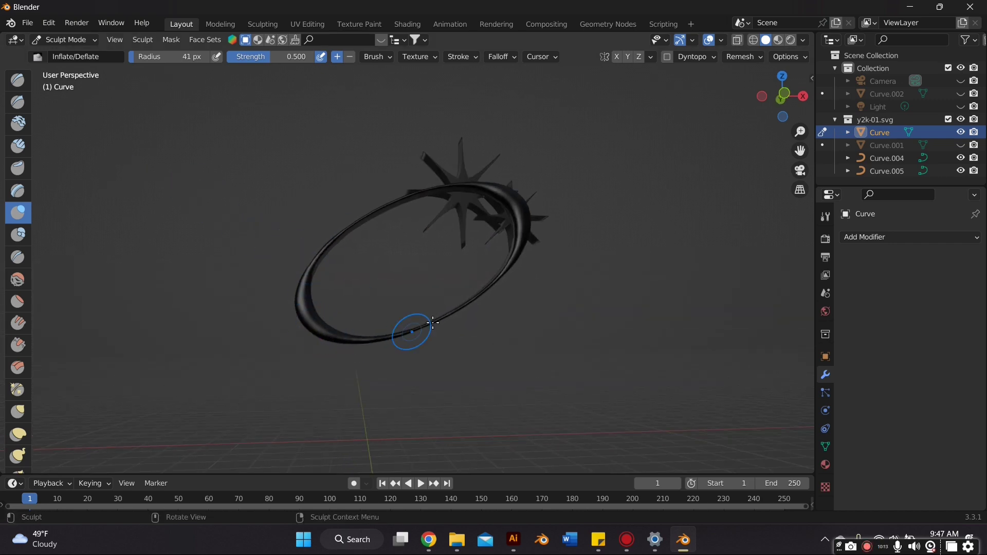
drag(514, 256, 476, 308)
drag(491, 195, 461, 184)
Step: Smooth the inflated ring with the Smooth brush at 0.657 strength and return to Object Mode
click(24, 282)
drag(307, 301, 304, 267)
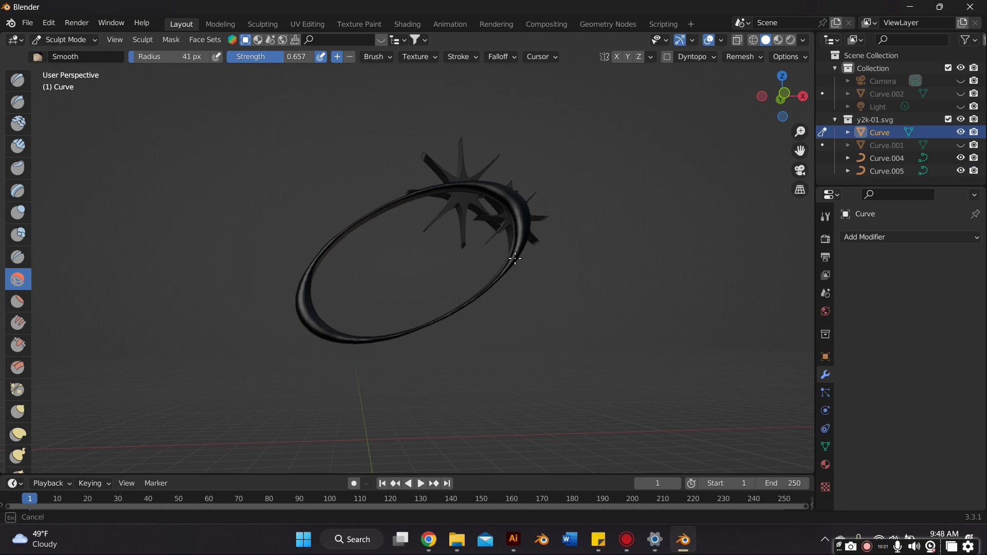
middle_drag(508, 173, 504, 274)
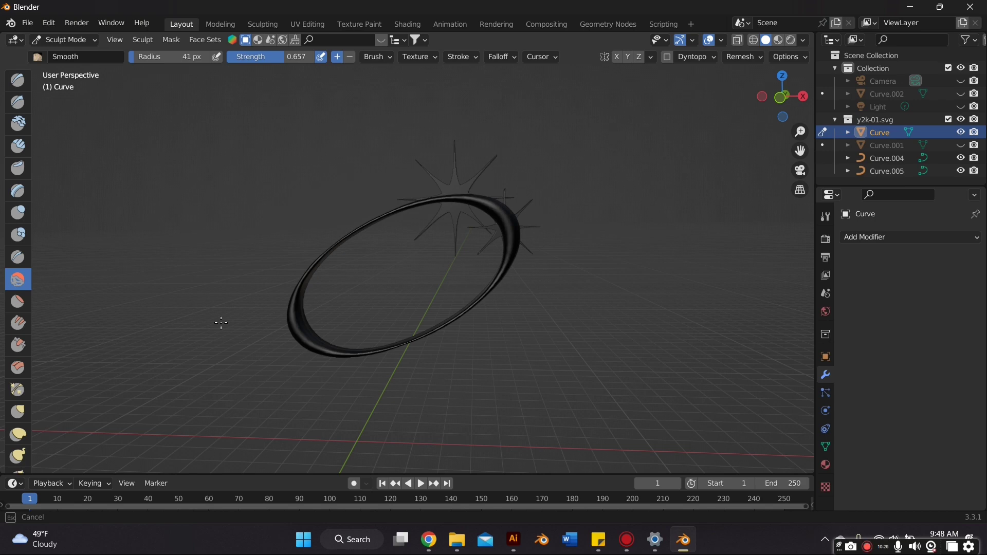
click(62, 40)
click(63, 53)
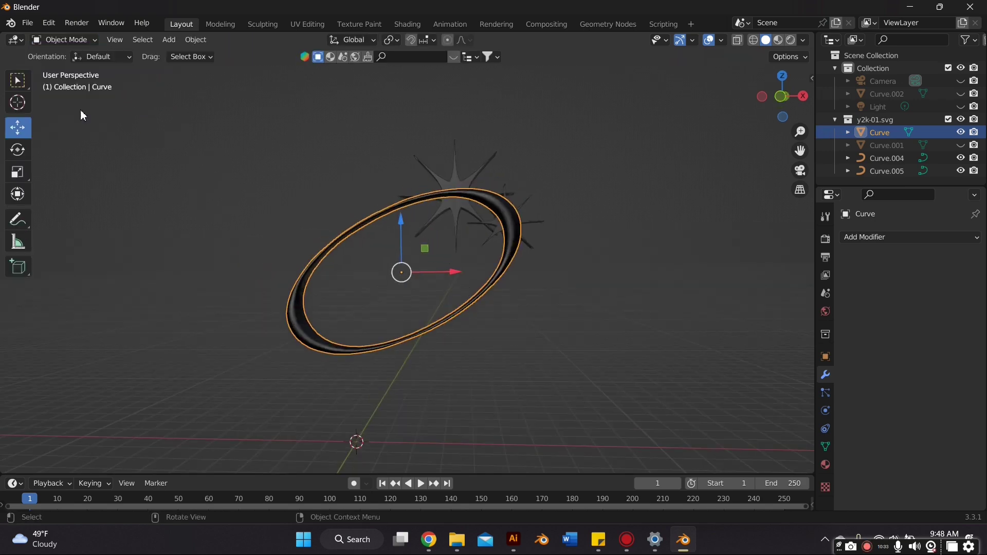
Step: Hide the ring so that only the two stars remain in the viewport
click(465, 180)
middle_drag(471, 180, 341, 245)
click(343, 242)
middle_drag(383, 190, 411, 198)
click(485, 161)
click(960, 132)
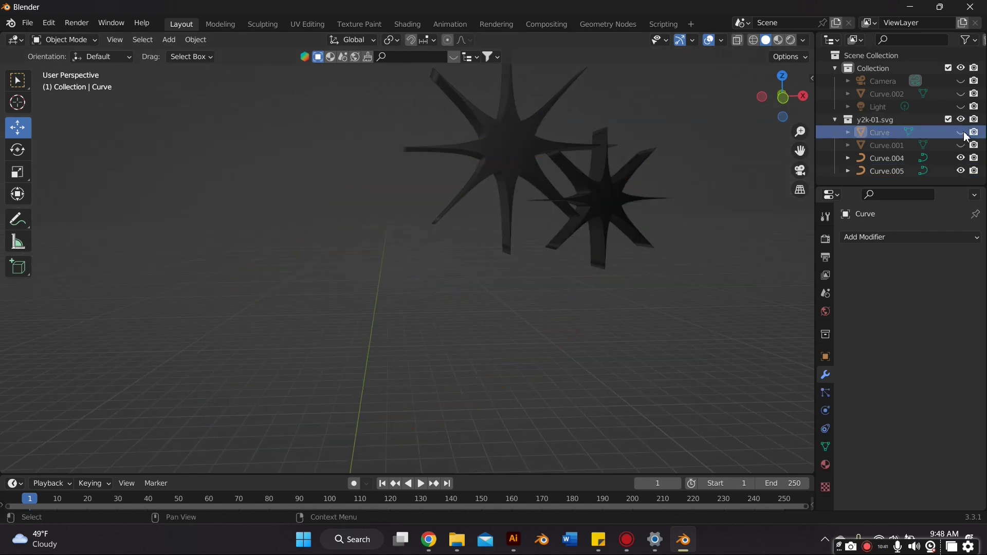
Step: Set the large star curve's extrude depth to 0.003 m
middle_drag(480, 169, 424, 203)
click(434, 201)
click(825, 428)
scroll(874, 391, down, 3)
click(923, 355)
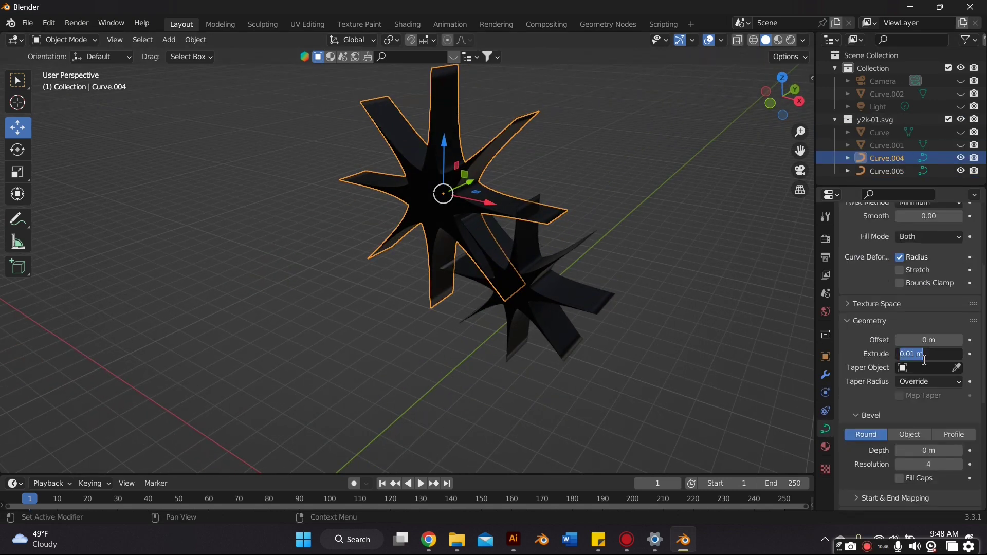
text(5)
key(Return)
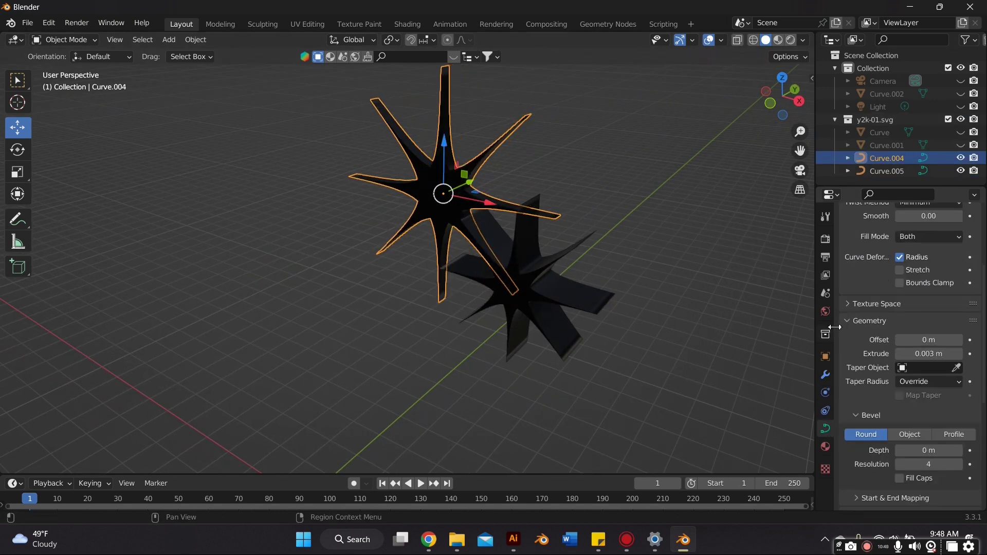
Step: Set the small star curve's extrude depth to 0.003 m
middle_drag(570, 253, 517, 251)
click(406, 303)
click(925, 355)
text(0.003)
key(Return)
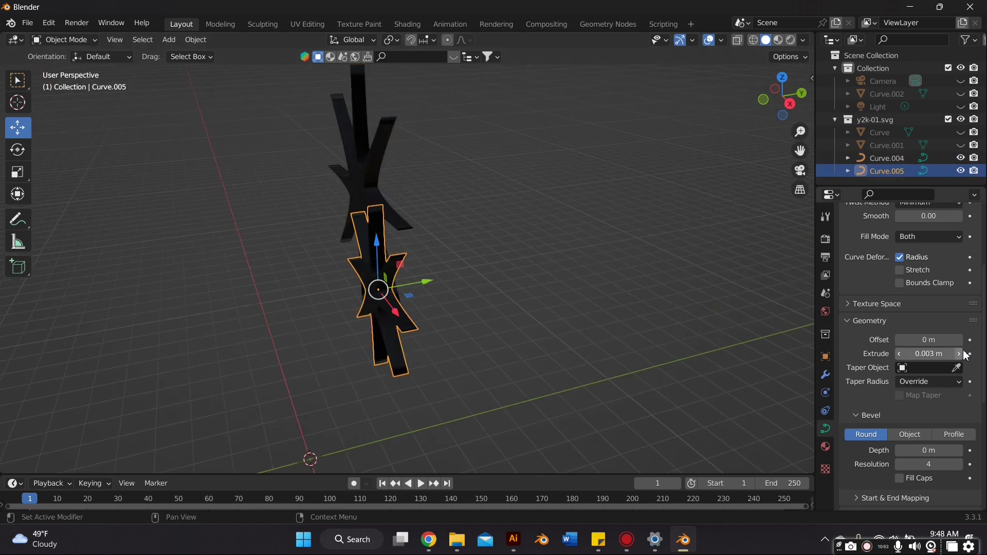
Step: Select the large star and convert it from a curve to a mesh
click(673, 206)
middle_drag(362, 306, 468, 278)
click(471, 201)
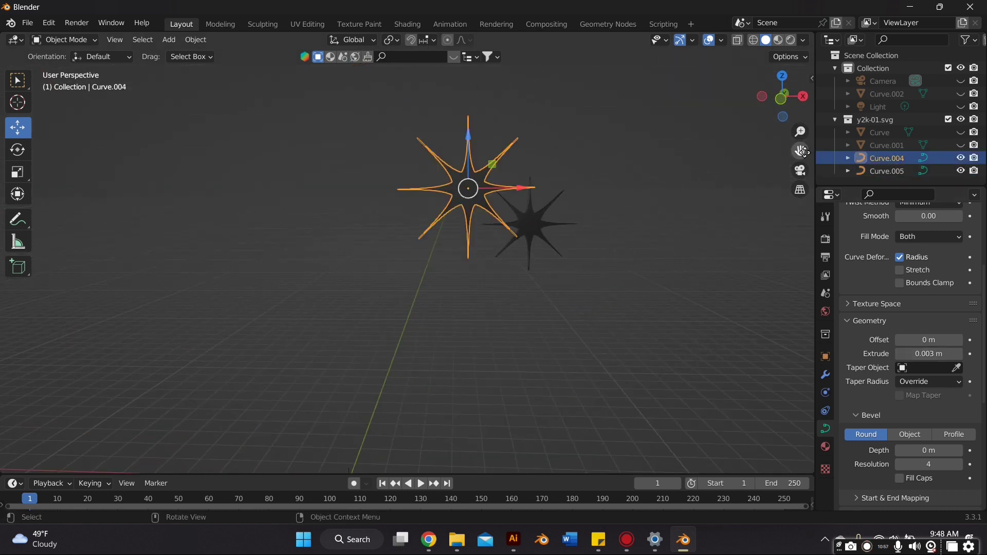
drag(802, 151, 793, 174)
scroll(566, 240, up, 2)
right_click(482, 174)
mouse_move(460, 173)
click(532, 187)
Step: Add a Remesh modifier in Voxel mode with a 0.0005 m voxel size to the large star and apply it
click(826, 374)
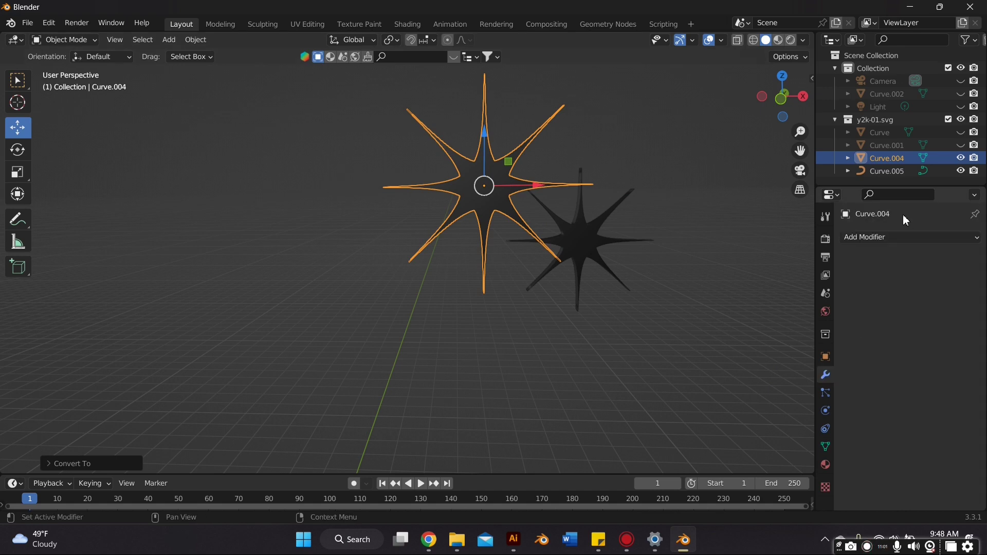
click(910, 237)
click(718, 406)
click(922, 293)
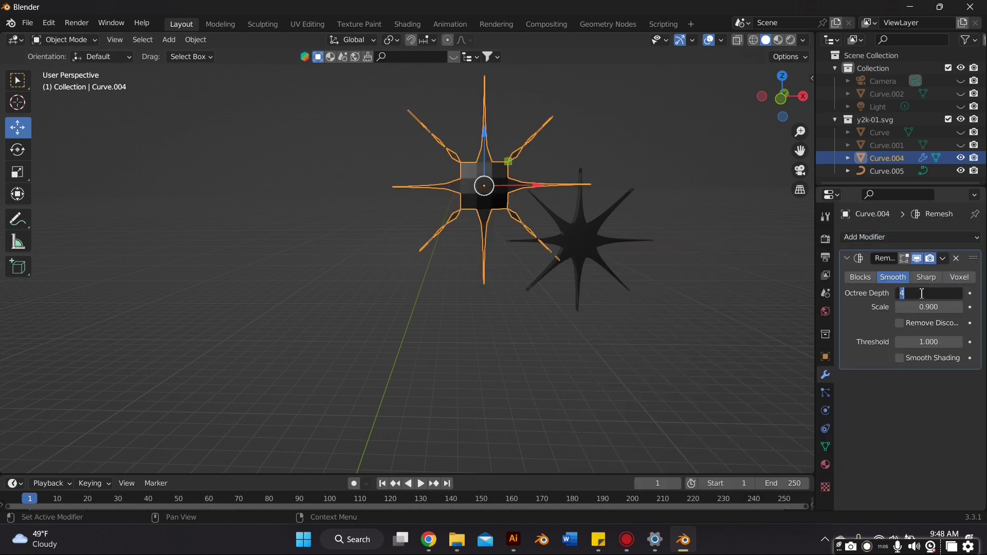
click(959, 277)
click(935, 293)
text(.000)
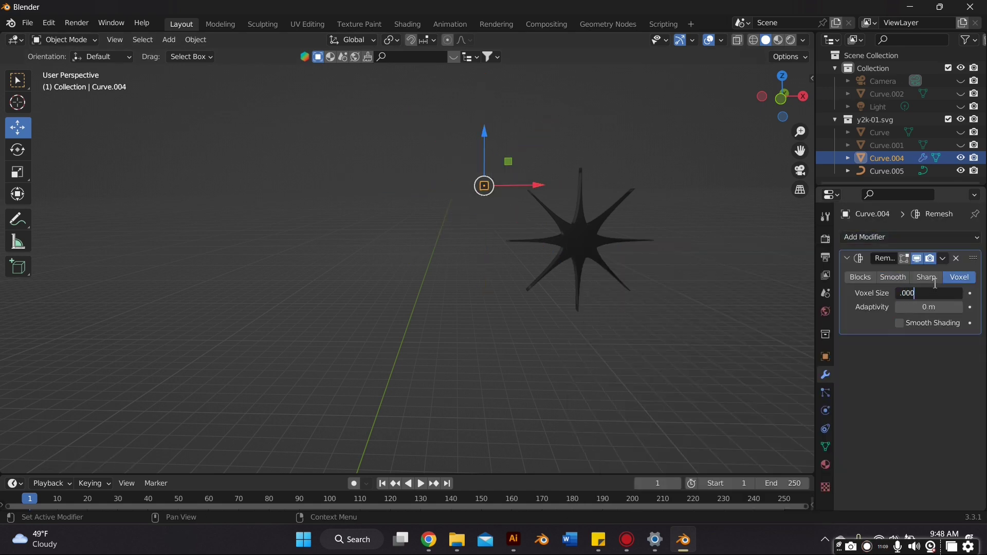
text(5)
key(Return)
click(957, 258)
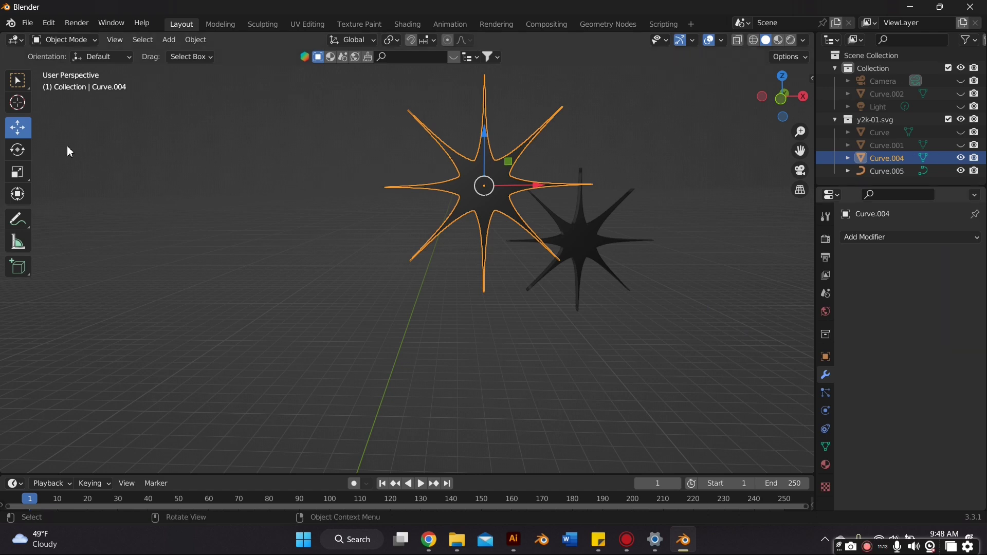
Step: In Sculpt Mode, smooth the large star at 0.657 strength and puff it up with the Inflate/Deflate brush at 0.500 strength
click(64, 39)
click(71, 83)
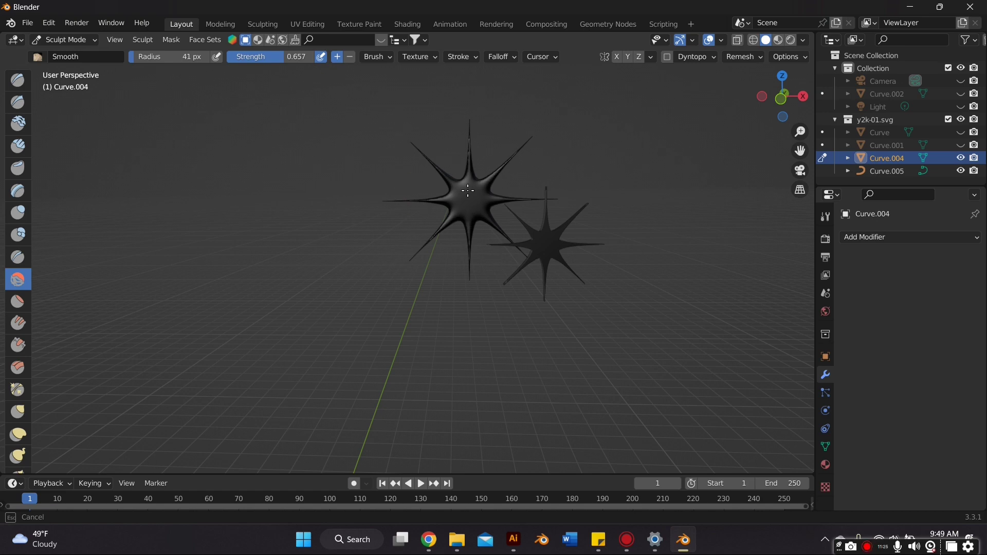
key(i)
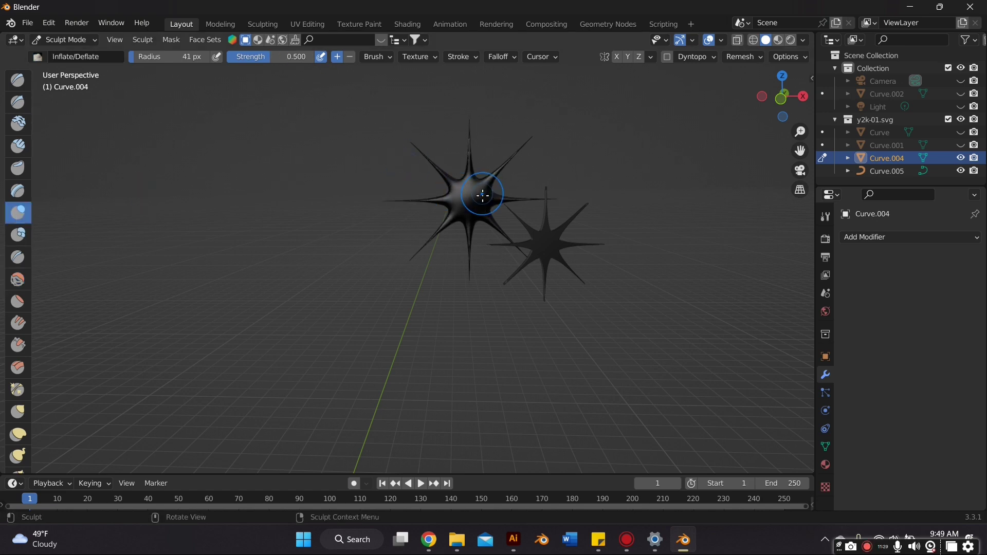
scroll(483, 196, down, 1)
mouse_move(458, 232)
mouse_down()
mouse_move(456, 251)
mouse_move(494, 172)
mouse_move(457, 180)
mouse_move(419, 215)
mouse_move(447, 239)
mouse_move(465, 234)
mouse_up()
Step: Smooth the inflated large star with the Smooth brush at 0.657 strength and return to Object Mode
key(s)
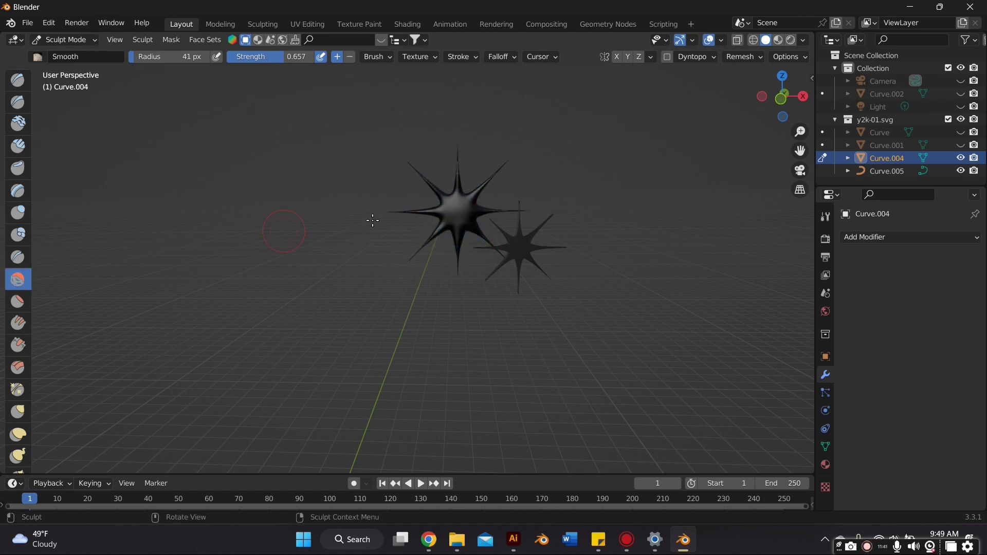
drag(370, 218, 460, 212)
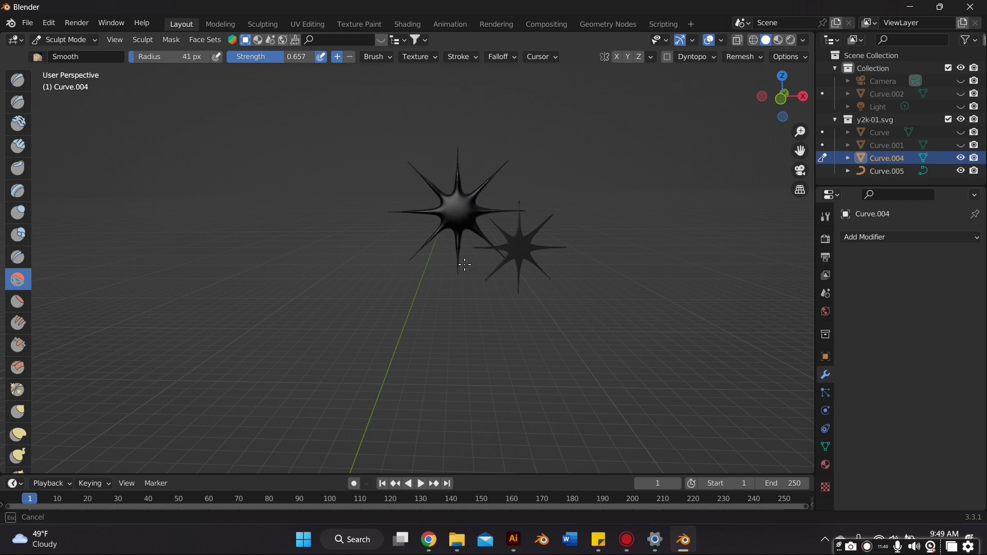
drag(475, 202, 473, 203)
click(64, 39)
click(66, 53)
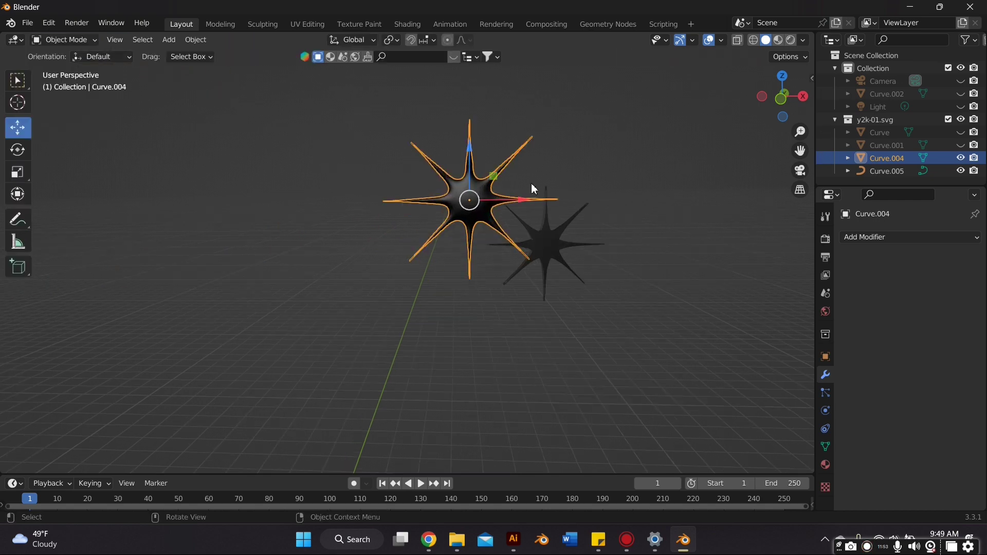
Step: Unhide the ring and the lettering, and select the small star
click(961, 132)
click(961, 145)
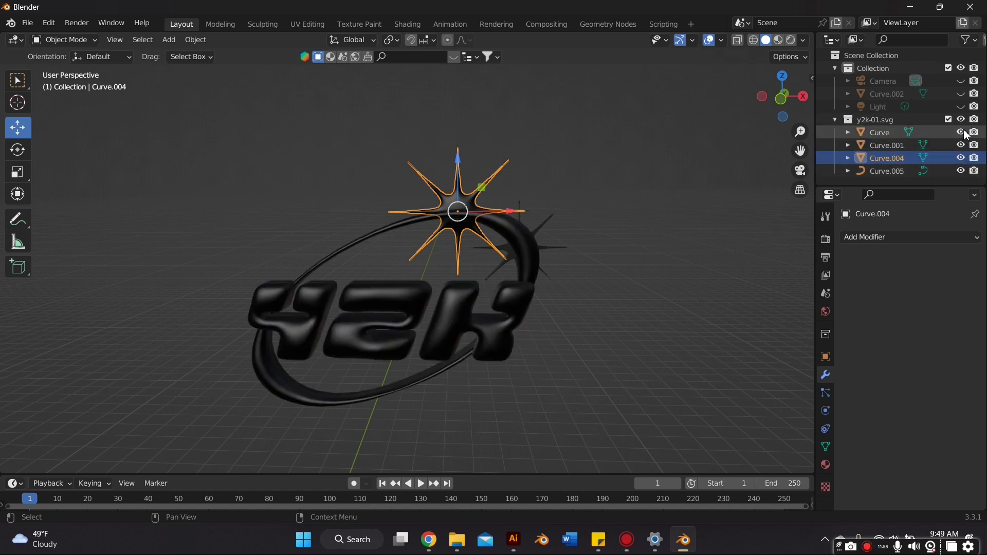
click(589, 220)
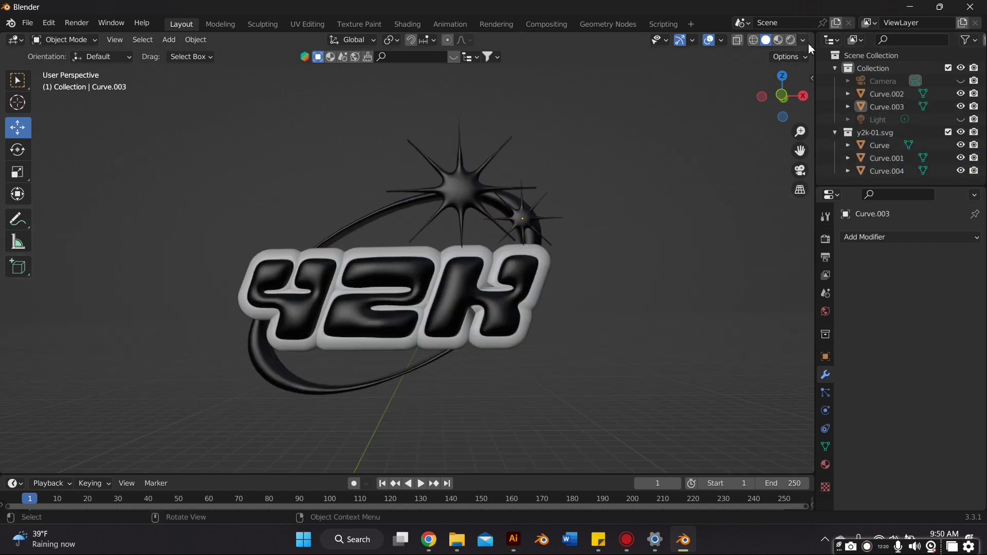
Step: Split the 3D viewport into two side-by-side areas and turn the new one into a Shader Editor with its sidebar hidden
drag(797, 47, 432, 154)
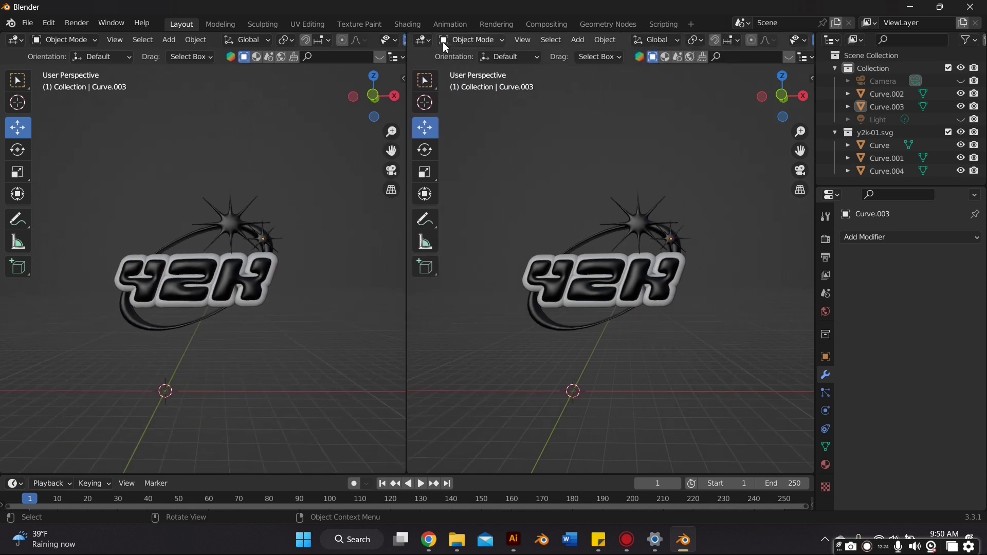
click(422, 41)
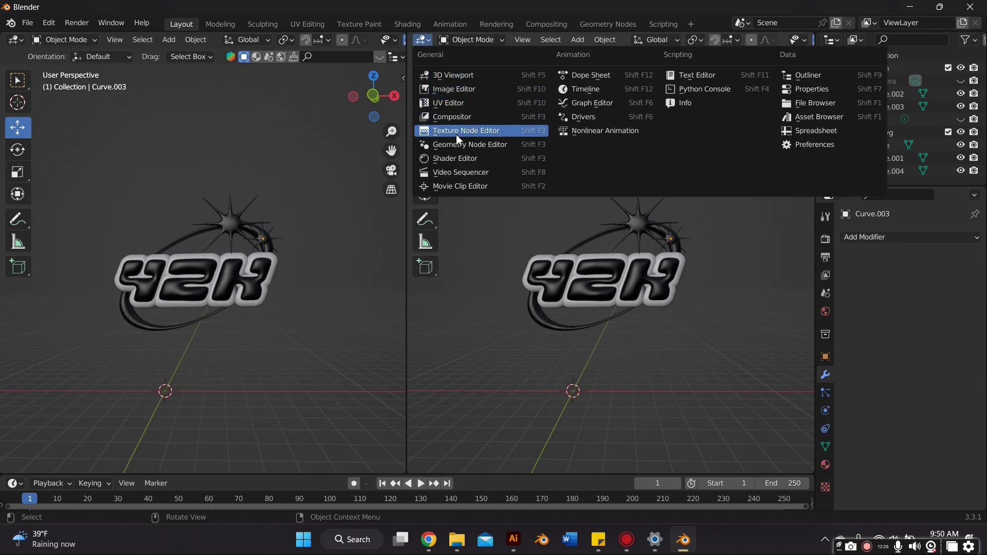
click(465, 158)
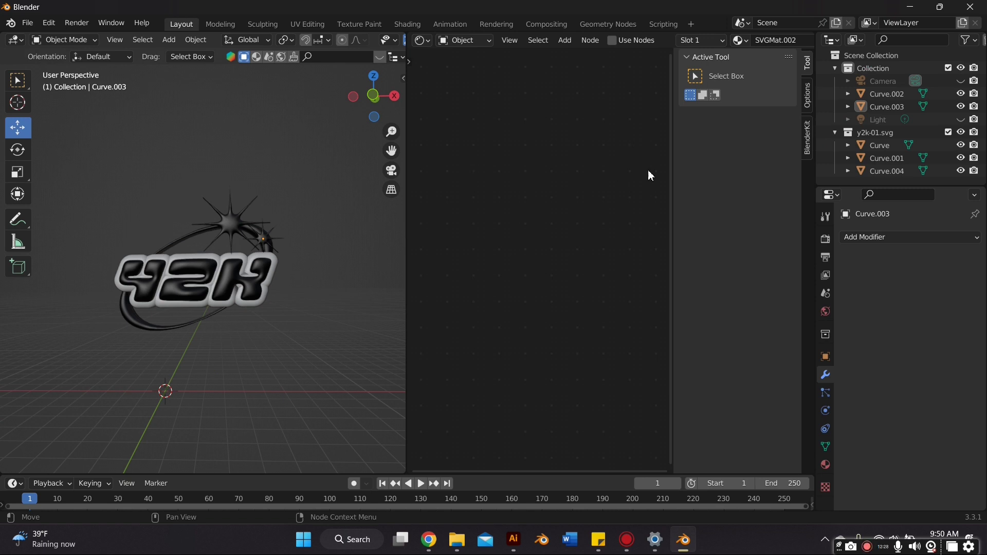
key(n)
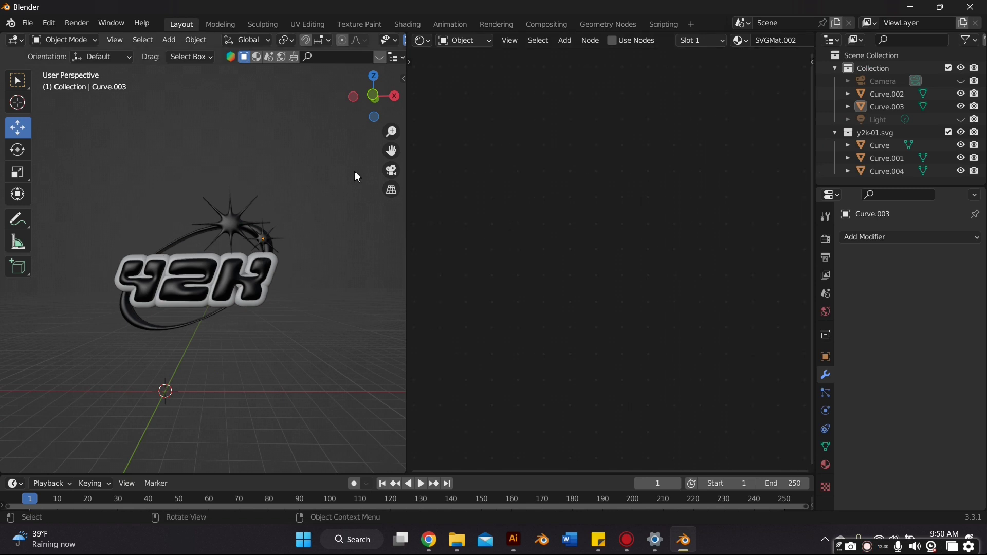
drag(390, 150, 446, 136)
scroll(334, 184, up, 4)
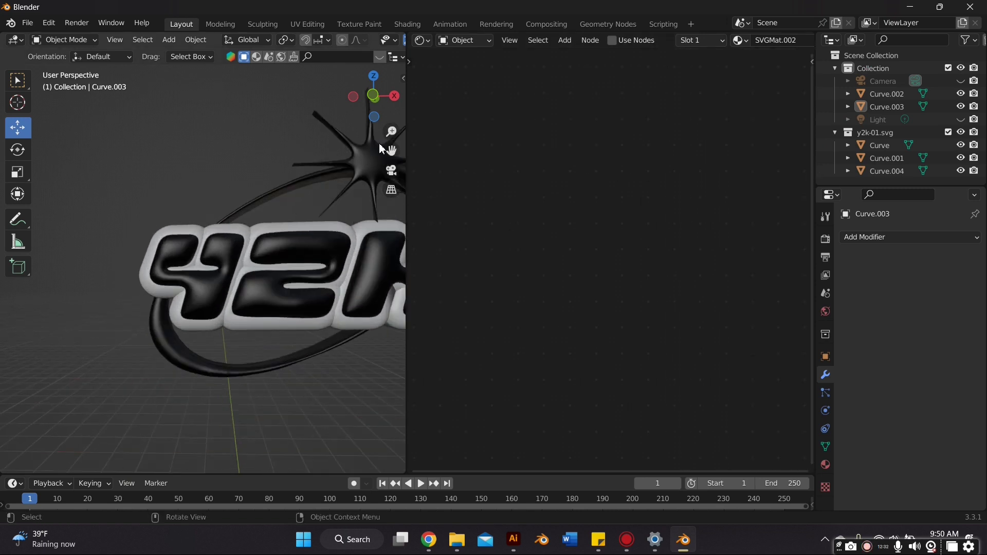
drag(391, 150, 286, 156)
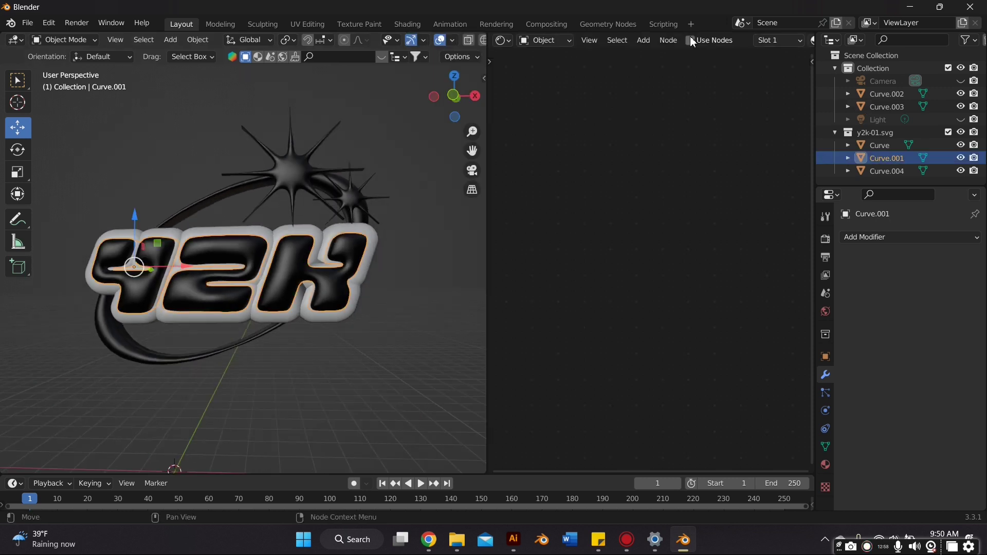
Step: Remove the lettering's imported SVG material and create a new Principled BSDF material for it
middle_drag(684, 40, 446, 51)
scroll(761, 45, down, 2)
click(704, 40)
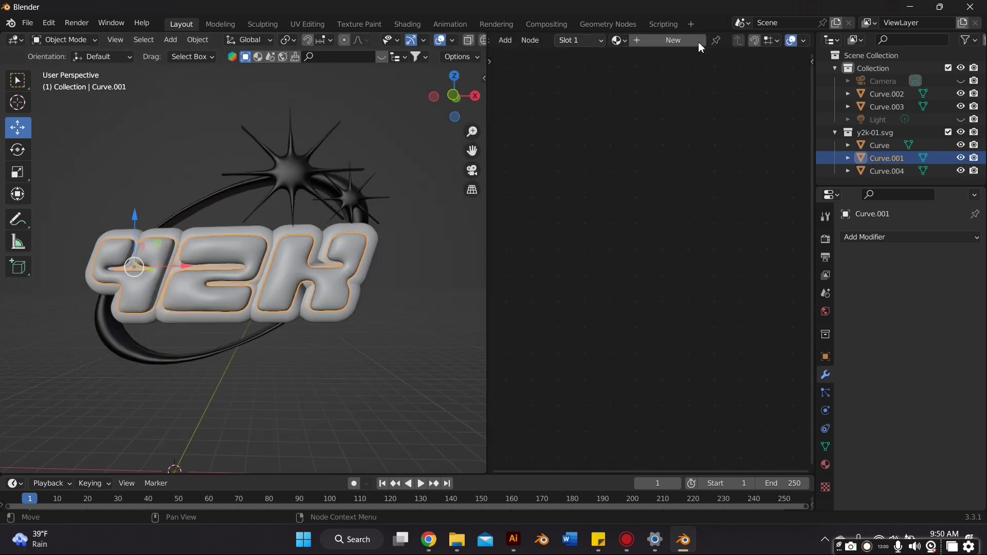
click(677, 42)
scroll(575, 252, up, 3)
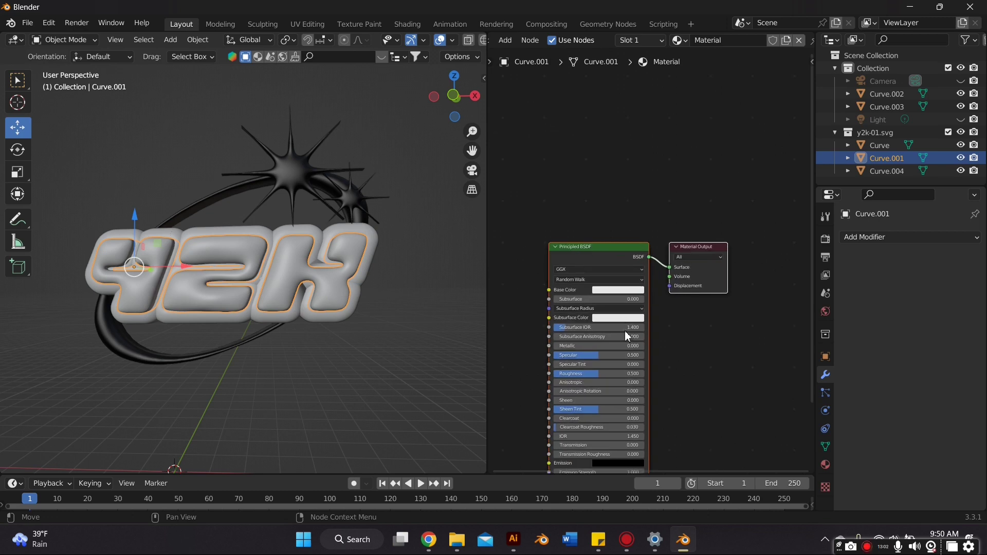
middle_drag(624, 331, 658, 220)
scroll(651, 245, up, 2)
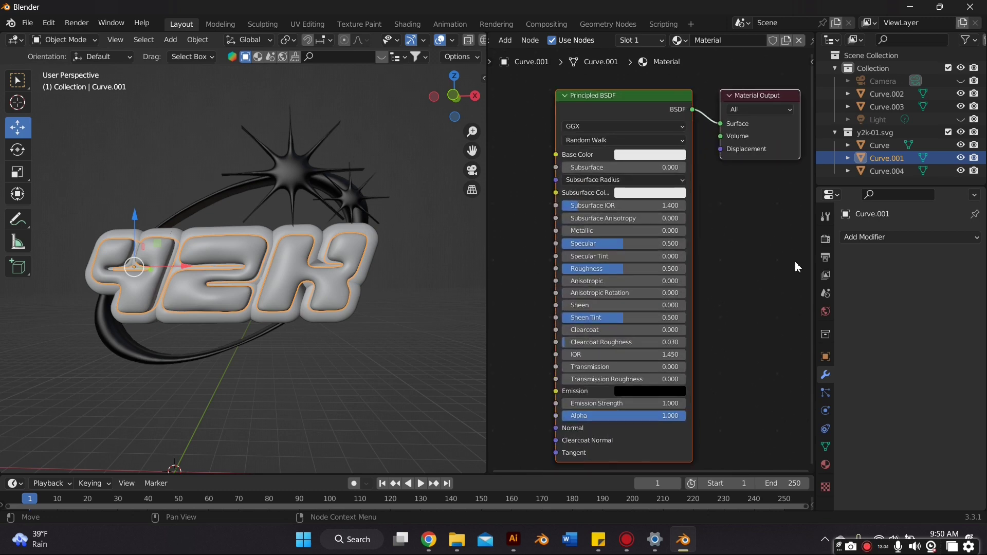
Step: Enable Ambient Occlusion and Screen Space Reflections for the Eevee render engine
click(826, 239)
click(857, 327)
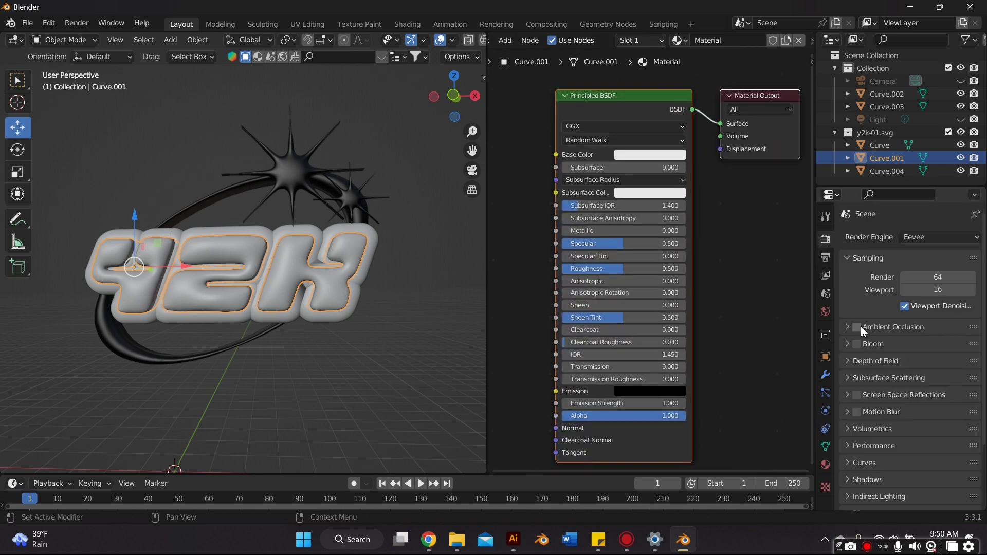
scroll(307, 253, down, 1)
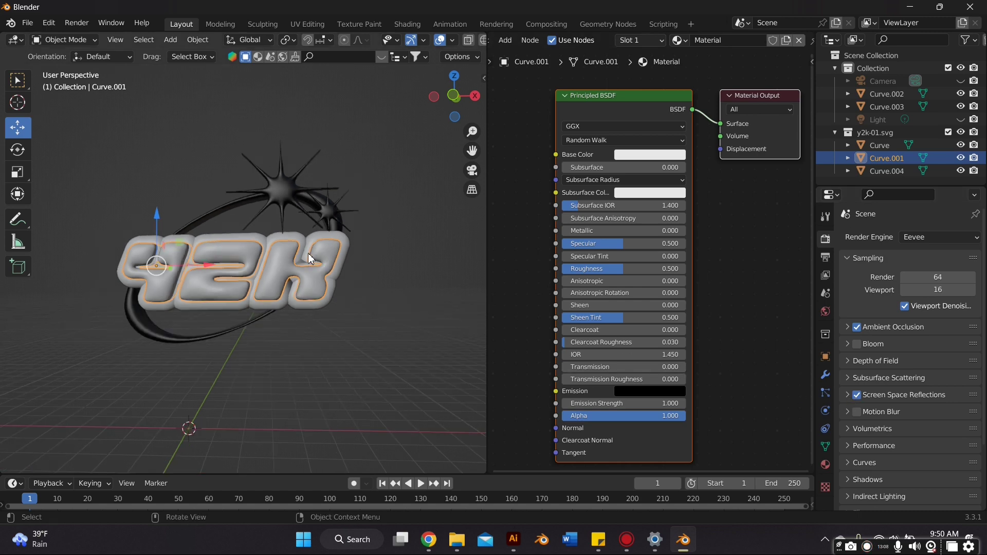
Step: Add a mesh plane and rotate it 90 degrees about the X axis
click(171, 40)
mouse_move(181, 54)
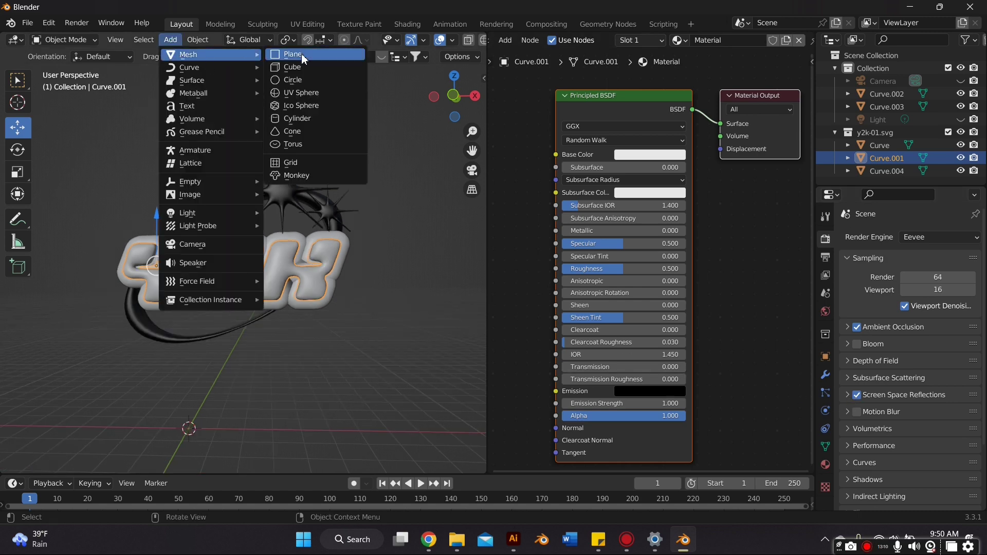
click(301, 53)
key(r)
key(x)
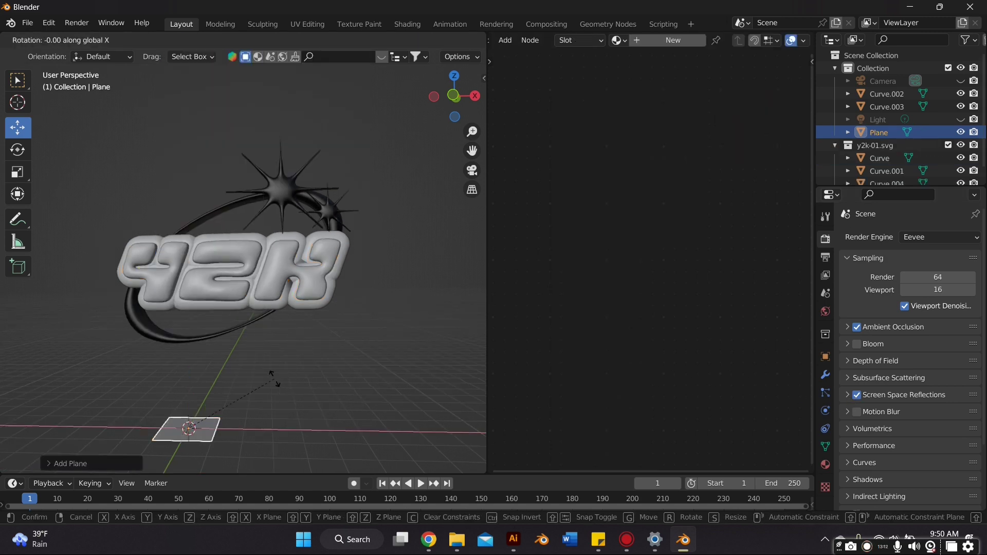
key(9)
key(0)
key(Return)
Step: Scale the plane up to exceed the logo's size and position it behind the logo as a backdrop
key(s)
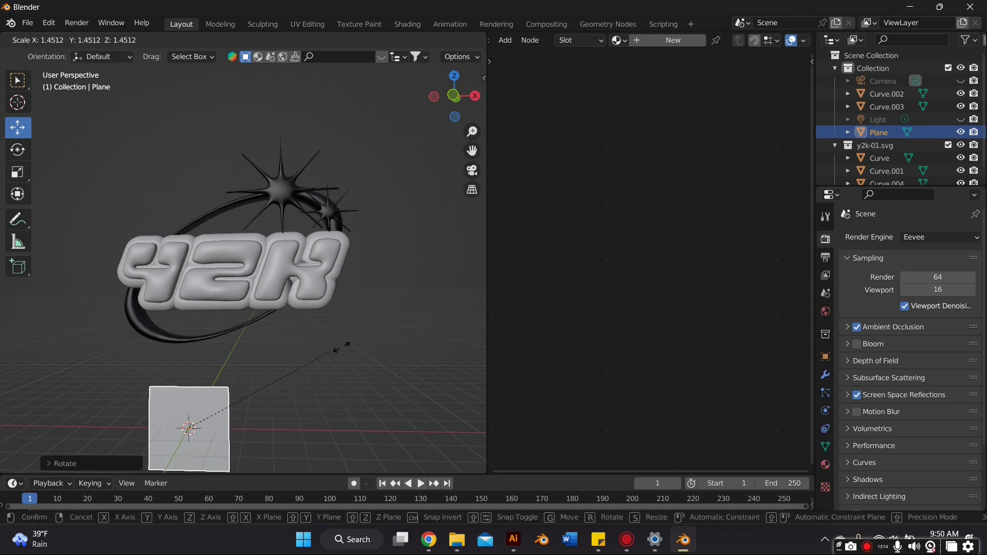
click(75, 125)
drag(188, 429, 252, 282)
middle_drag(256, 282, 177, 316)
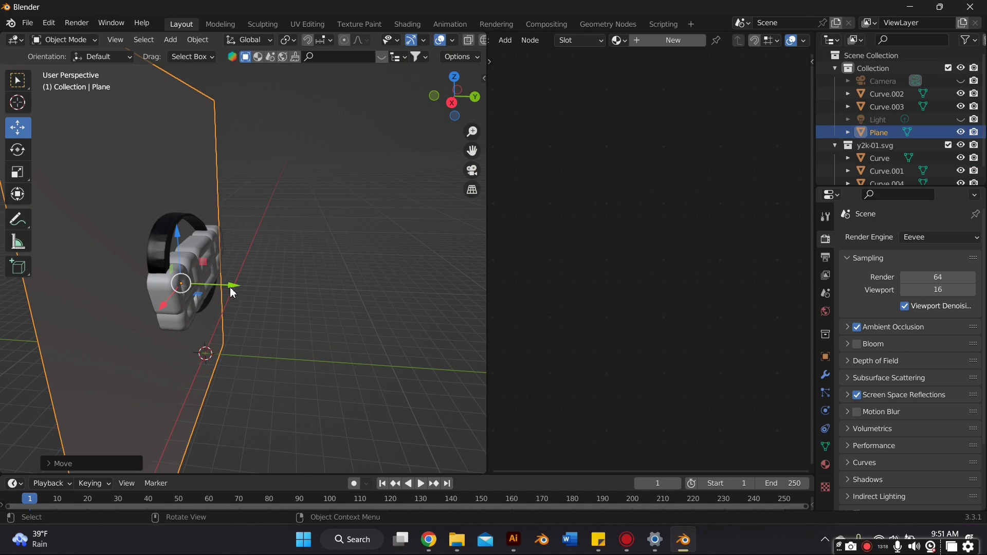
middle_drag(230, 289, 252, 279)
scroll(414, 41, down, 3)
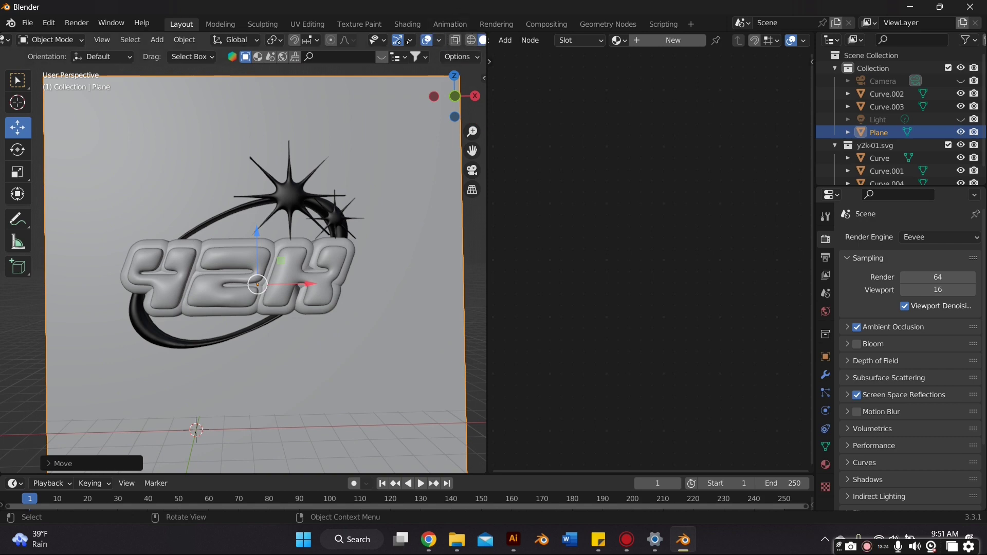
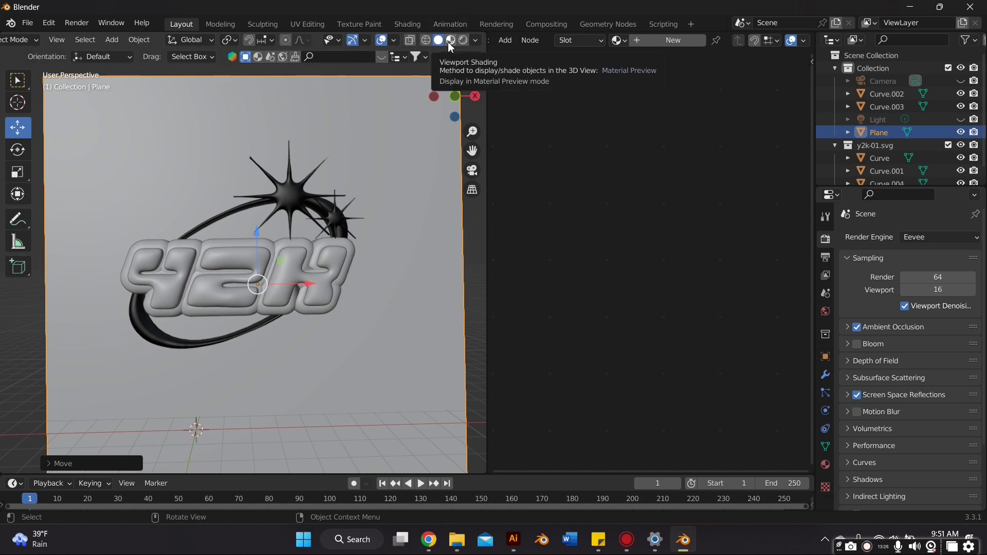
Step: Switch the viewport to Material Preview and set the lettering material's Metallic to 1.000 and Roughness to 0.000
click(450, 41)
middle_drag(418, 162, 396, 196)
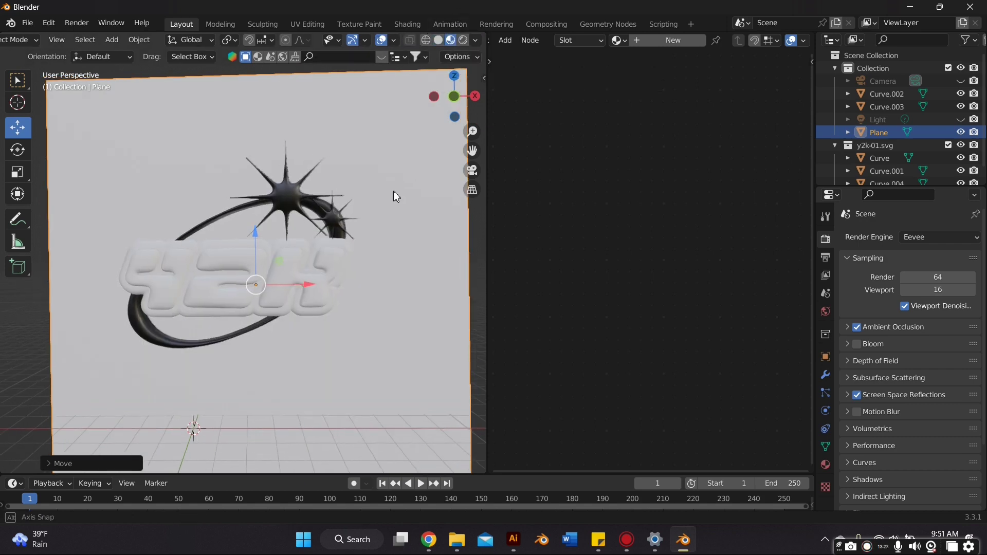
click(280, 301)
scroll(308, 291, up, 3)
drag(591, 231, 715, 230)
drag(619, 268, 565, 268)
scroll(266, 325, up, 8)
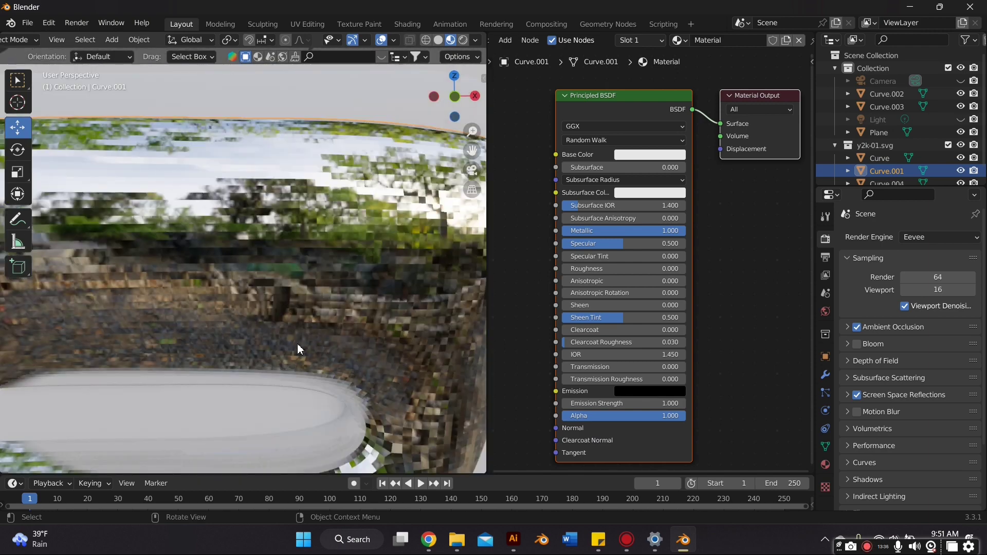
Step: Apply Shade Smooth to the chrome lettering
scroll(297, 343, down, 8)
right_click(242, 242)
mouse_move(237, 238)
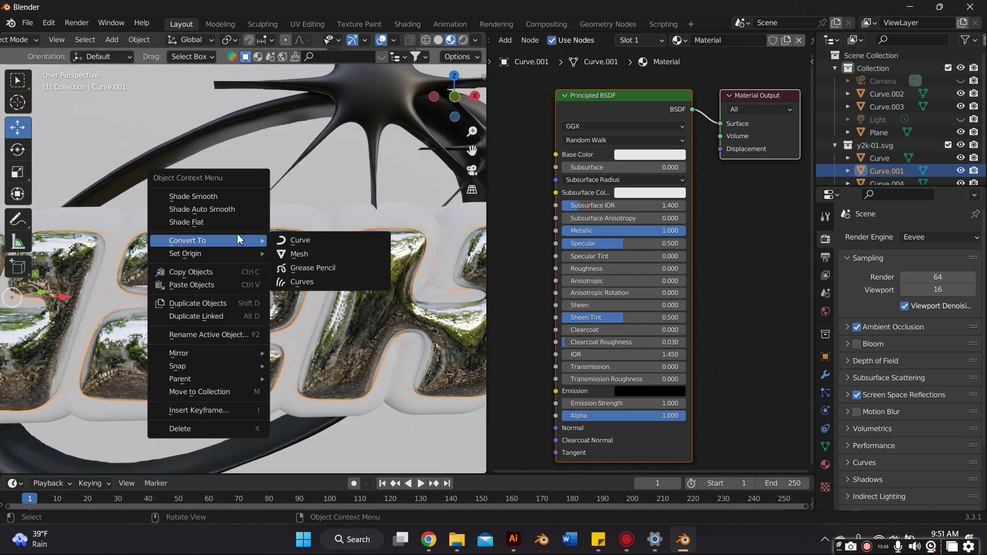
click(226, 197)
Step: Raise the lettering material's Roughness to 0.105
scroll(380, 303, down, 5)
click(404, 297)
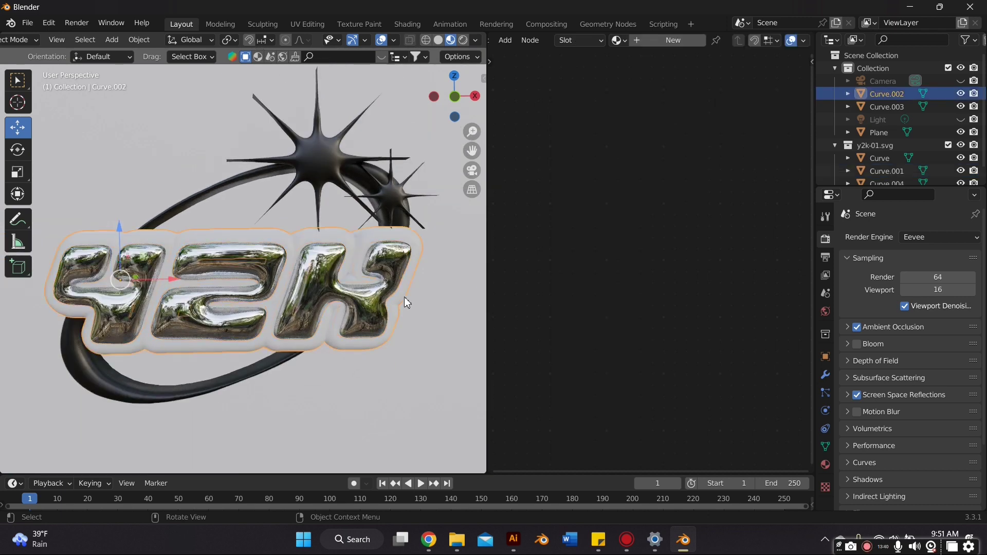
mouse_move(404, 297)
middle_down()
mouse_move(394, 276)
mouse_move(402, 291)
middle_up()
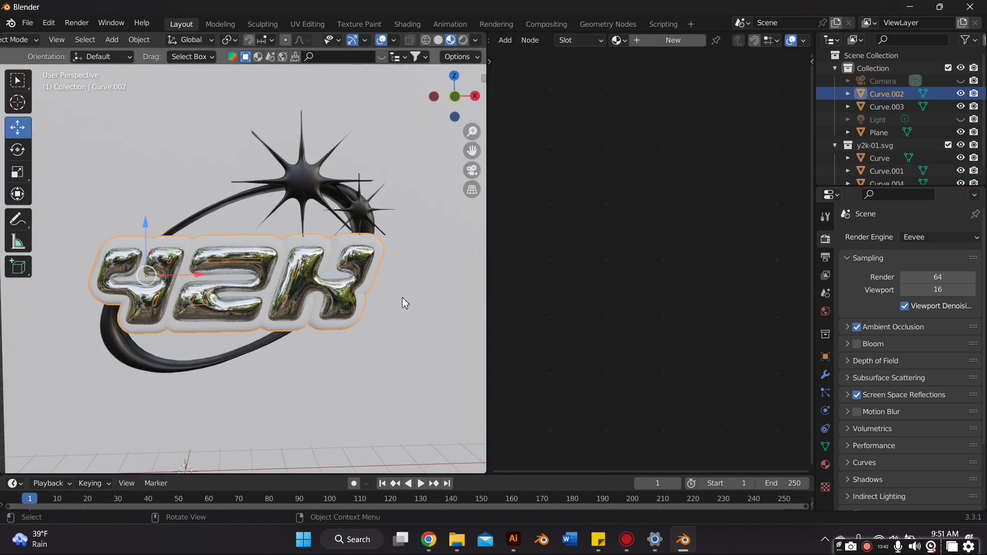
scroll(402, 297, up, 2)
click(321, 273)
drag(579, 268, 597, 269)
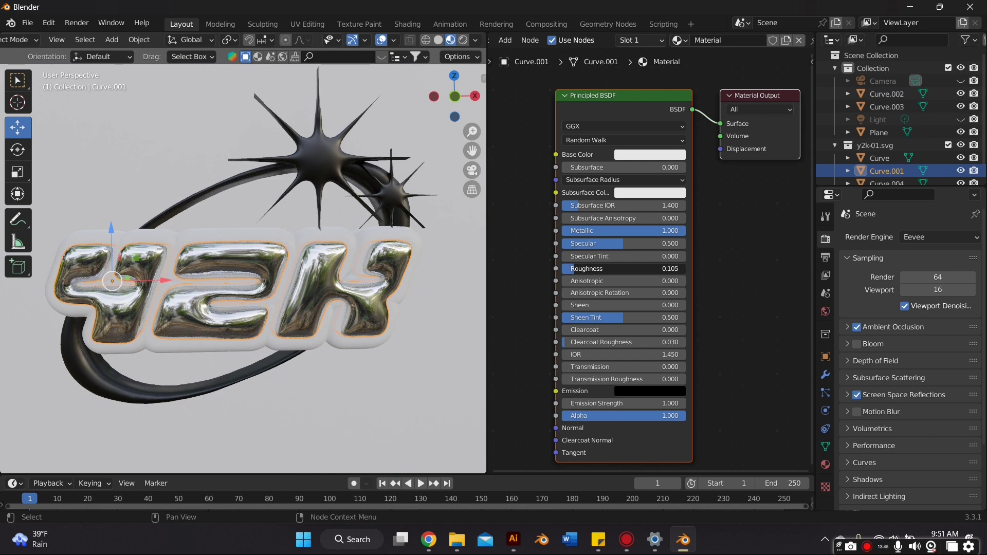
Step: Give the outline shape around the lettering a new material and set its Base Color to blue
click(287, 245)
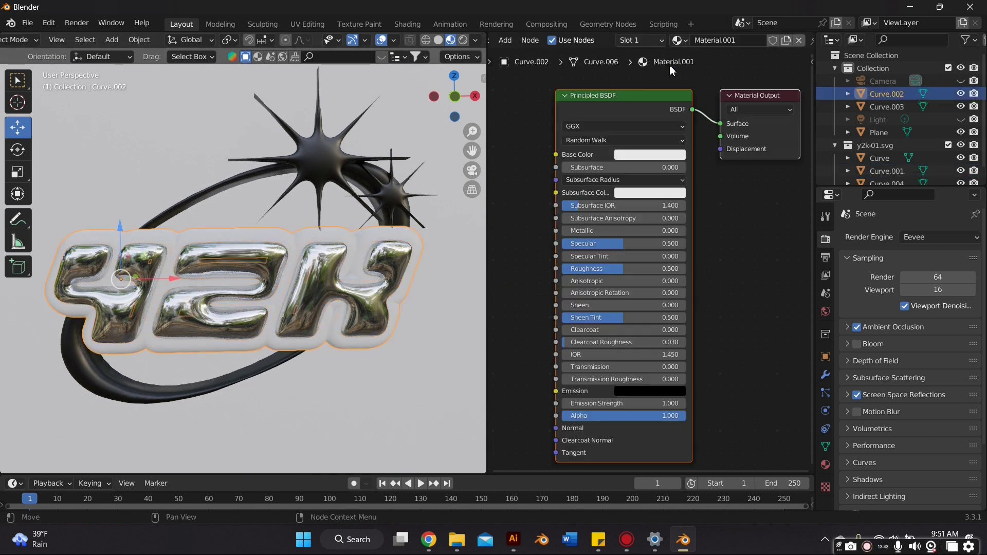
middle_drag(569, 169, 575, 154)
middle_drag(360, 216, 352, 206)
scroll(352, 205, up, 2)
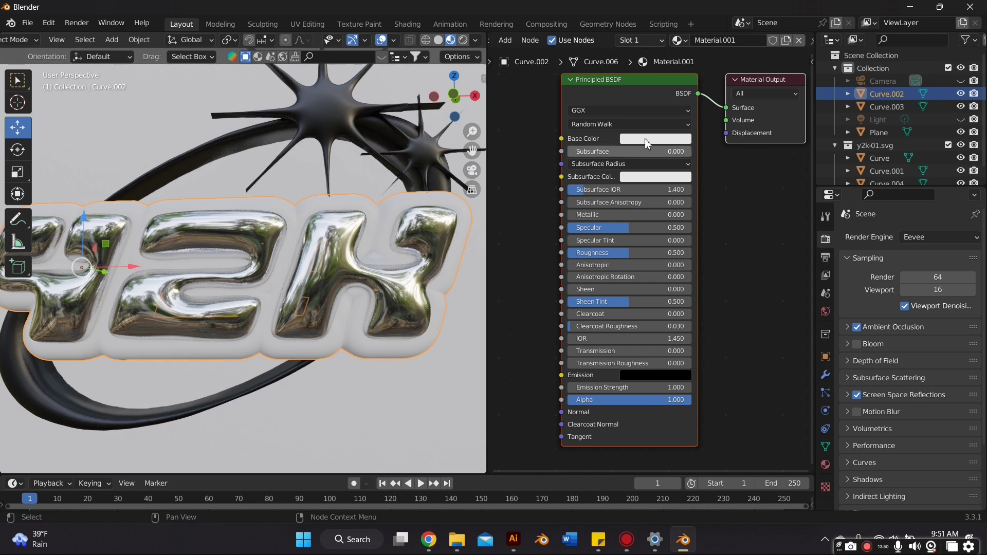
click(647, 138)
click(647, 139)
click(647, 140)
click(702, 169)
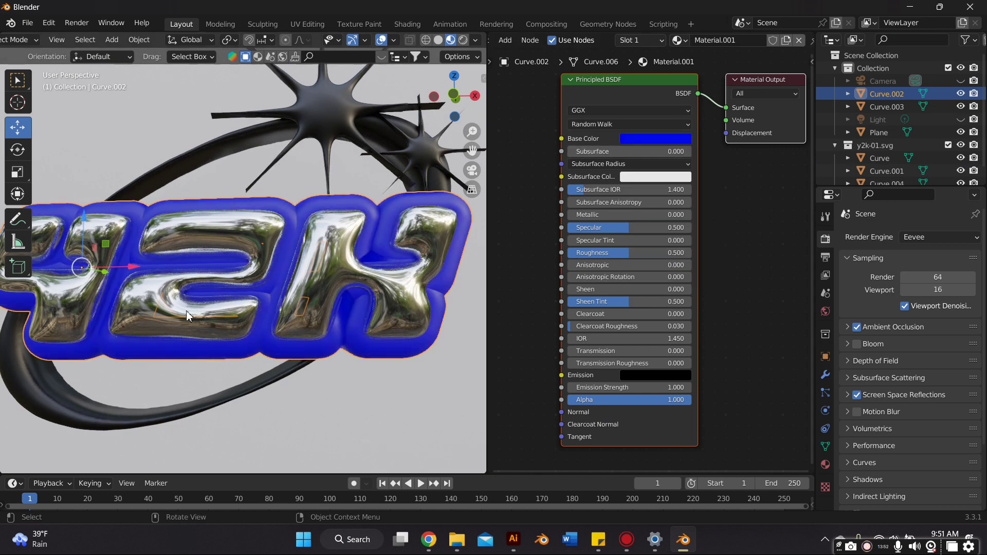
Step: Change the outline material's Base Color to lime green with hue 0.256, saturation 1.000 and value 0.800
scroll(192, 315, down, 3)
mouse_move(192, 315)
middle_down()
mouse_move(183, 324)
mouse_move(191, 314)
middle_up()
scroll(185, 321, up, 1)
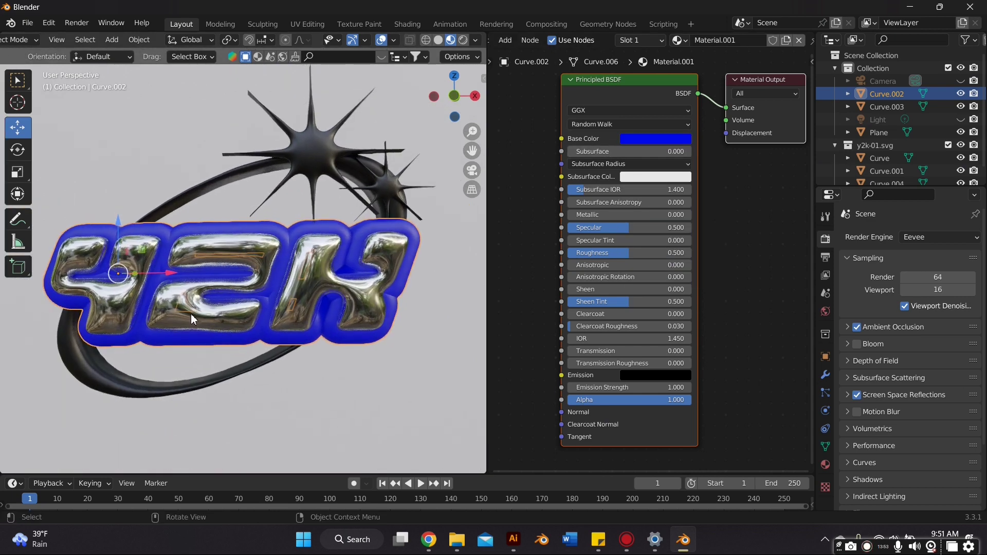
click(659, 139)
mouse_move(693, 184)
mouse_down()
mouse_move(694, 225)
mouse_move(654, 231)
mouse_move(627, 201)
mouse_up()
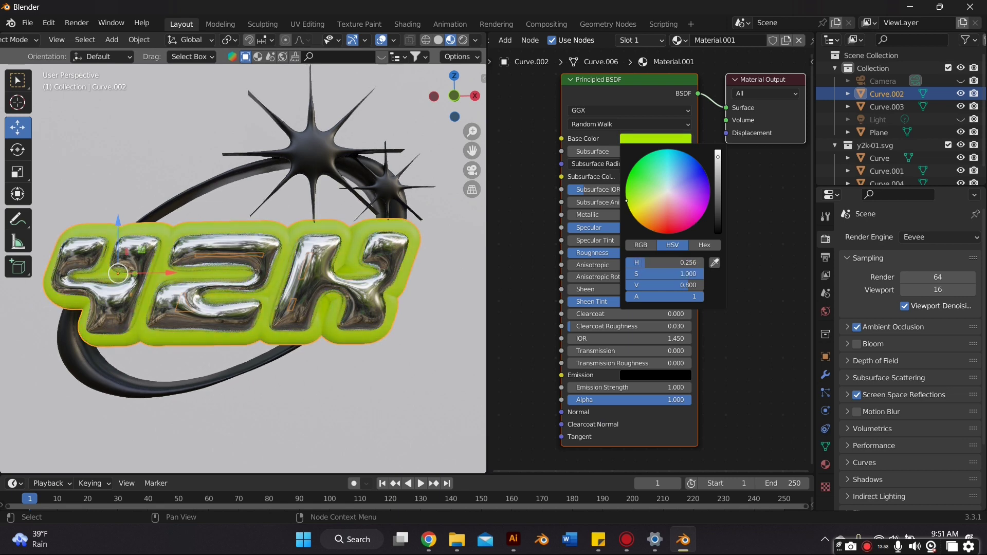
Step: Replace the ring's SVGMat with a new material and set its Base Color to red with hue 0.005 and saturation 1.000
click(221, 173)
click(224, 174)
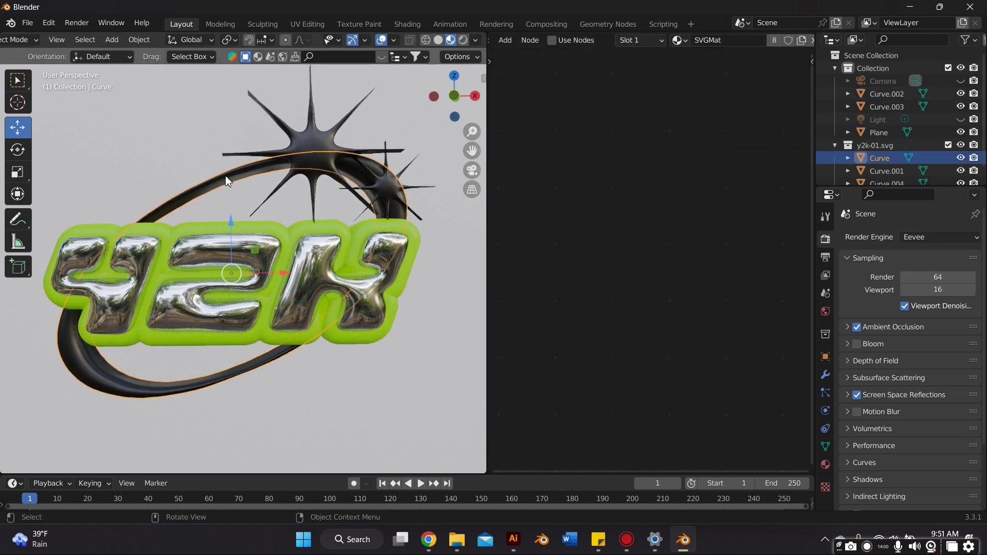
middle_drag(725, 45, 598, 50)
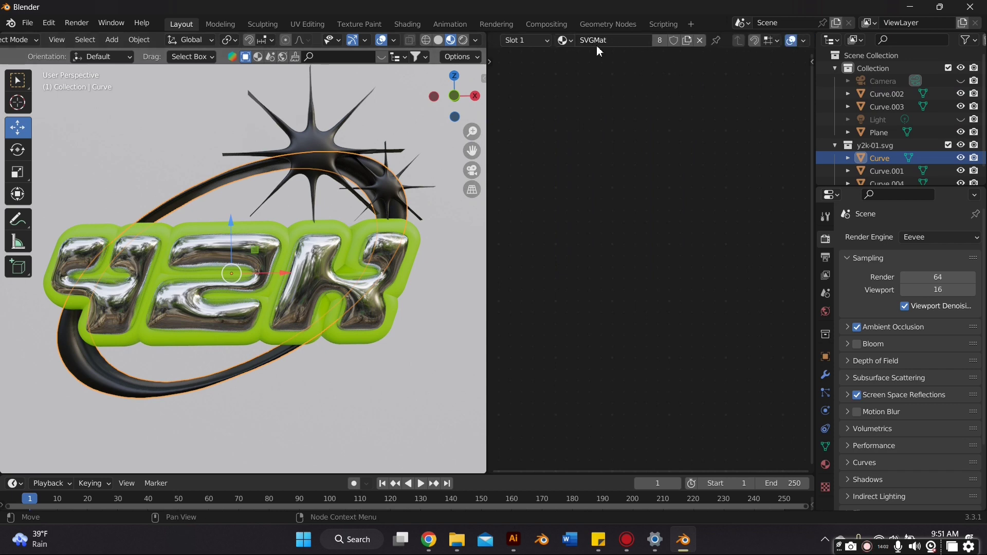
click(701, 40)
click(668, 40)
click(655, 138)
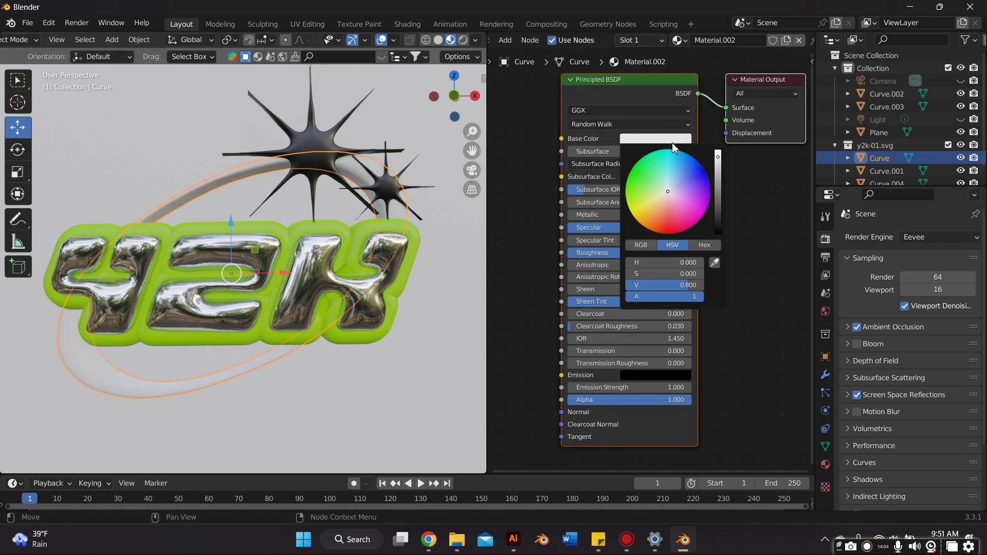
click(656, 233)
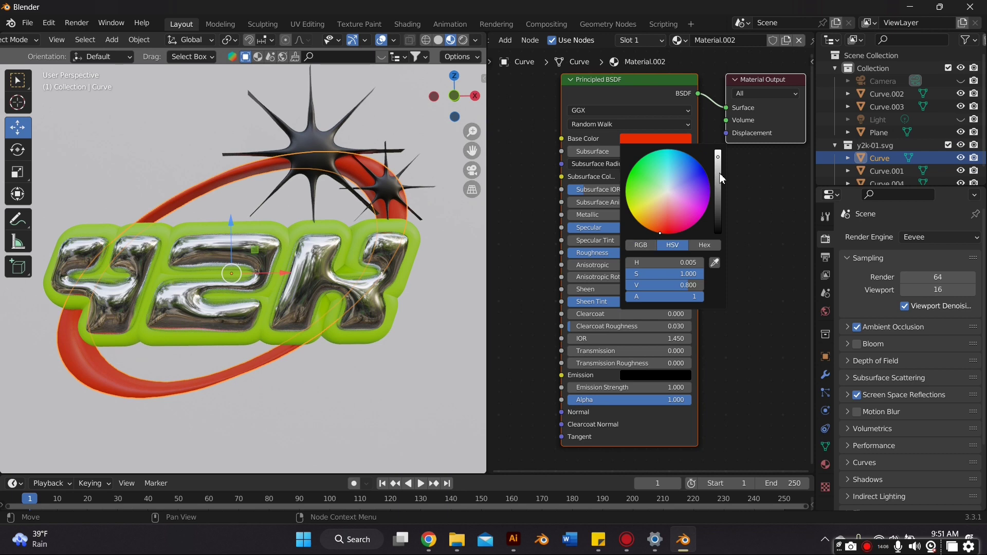
Step: Set the ring material's Roughness to 0.000 and Specular to 1.000, and apply Shade Smooth to the ring
scroll(464, 301, up, 2)
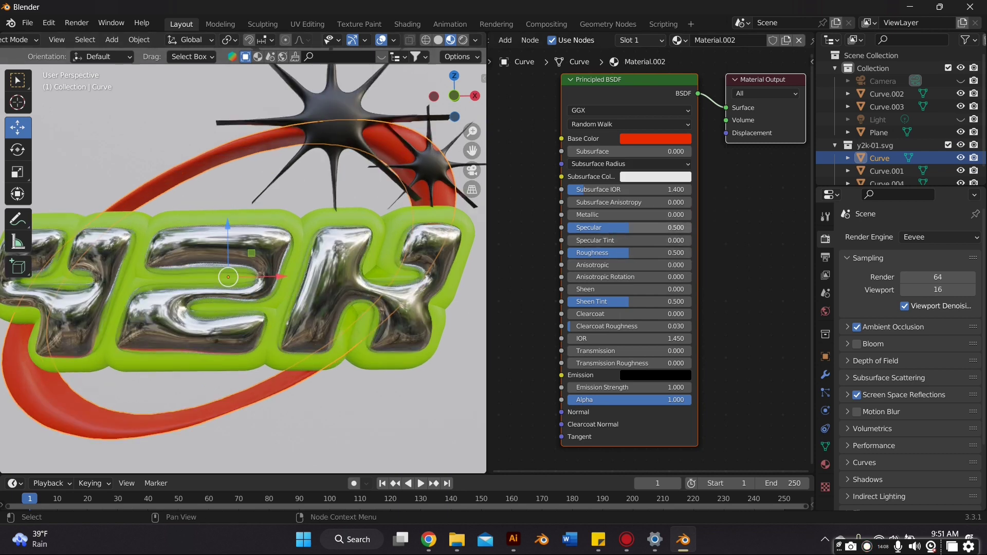
drag(632, 253, 556, 252)
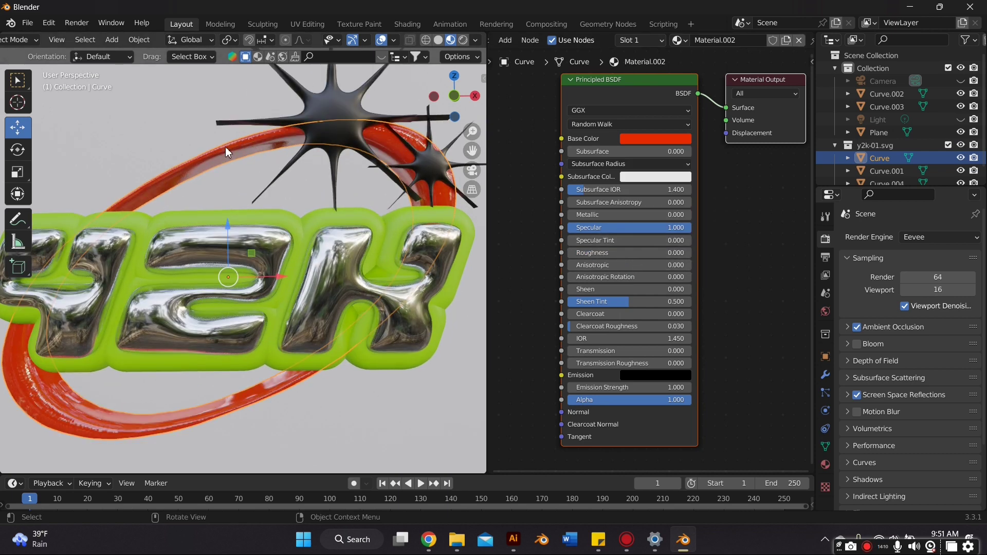
right_click(236, 144)
click(235, 132)
scroll(308, 206, down, 3)
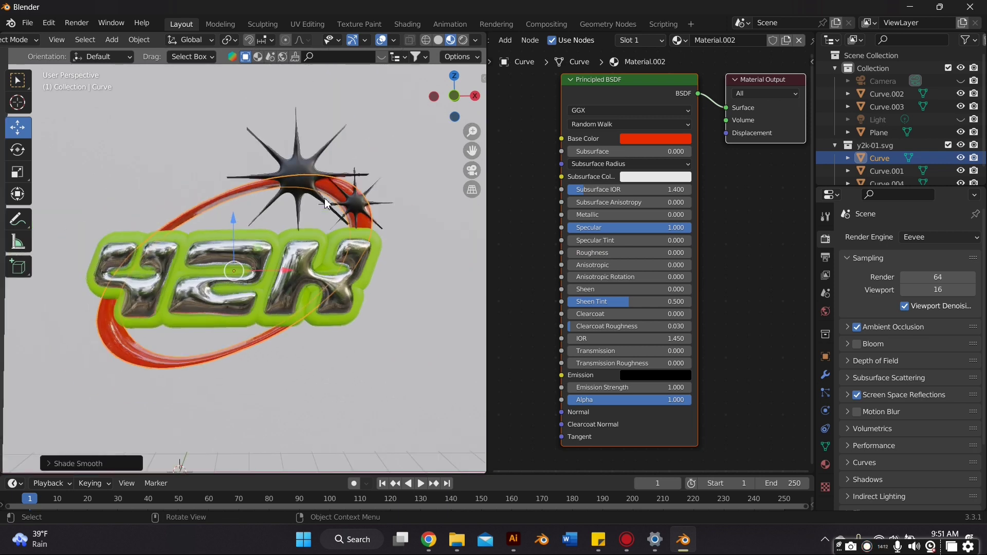
Step: Replace the large star's SVGMat with a new material, setting Metallic to 1.000 and the Base Color to blue
click(389, 259)
mouse_move(389, 259)
middle_down()
mouse_move(392, 249)
mouse_move(396, 264)
middle_up()
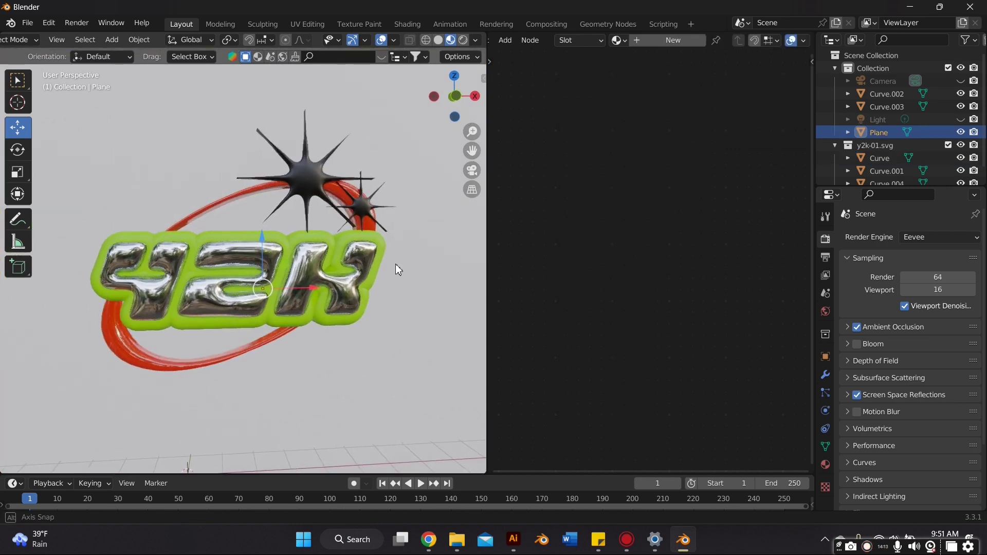
click(294, 194)
scroll(735, 46, down, 5)
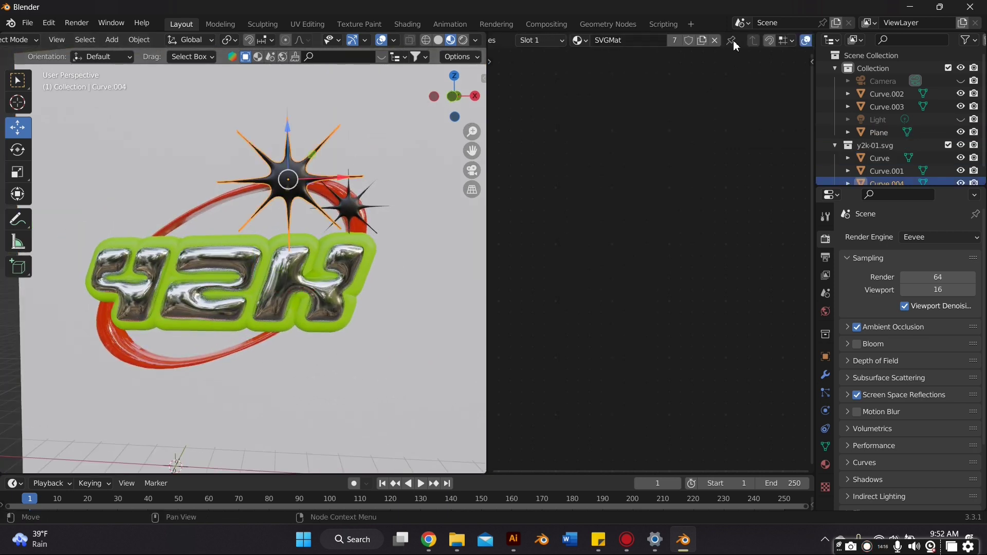
click(715, 41)
click(686, 42)
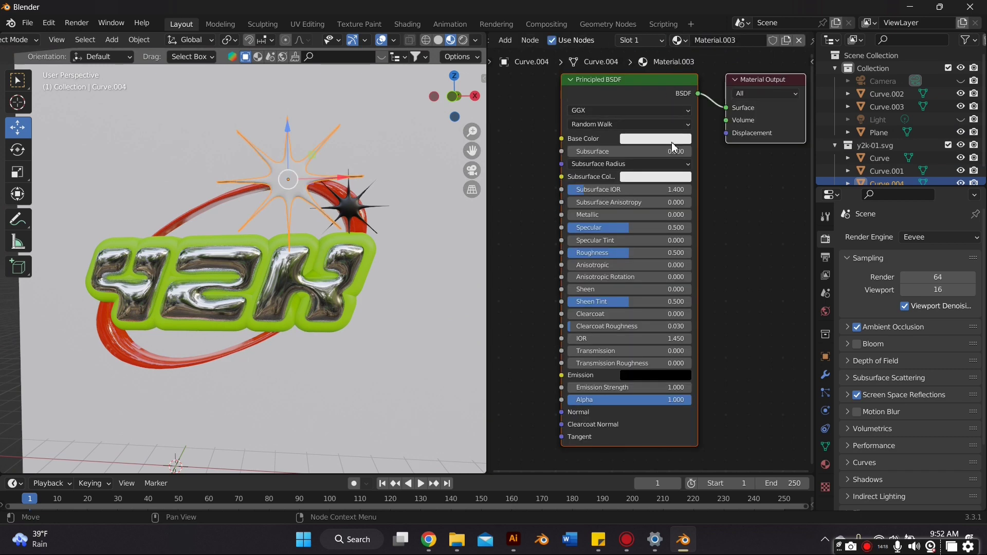
key(Return)
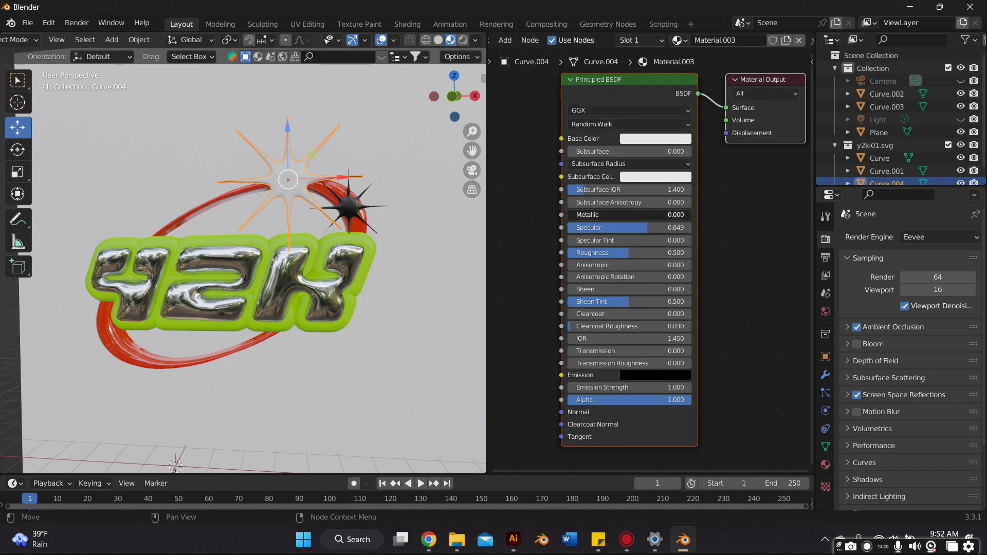
drag(621, 216, 694, 218)
click(655, 139)
click(702, 168)
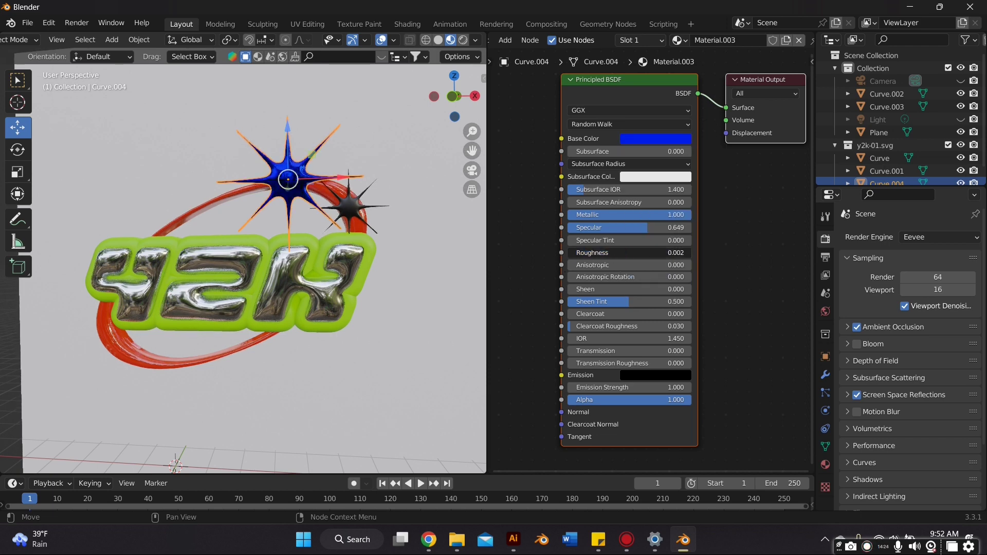
Step: Set the large star material's Metallic to 0.058 and Specular to 1.000, and apply Shade Smooth to the star
mouse_move(642, 217)
mouse_down()
mouse_move(625, 216)
mouse_move(633, 232)
mouse_up()
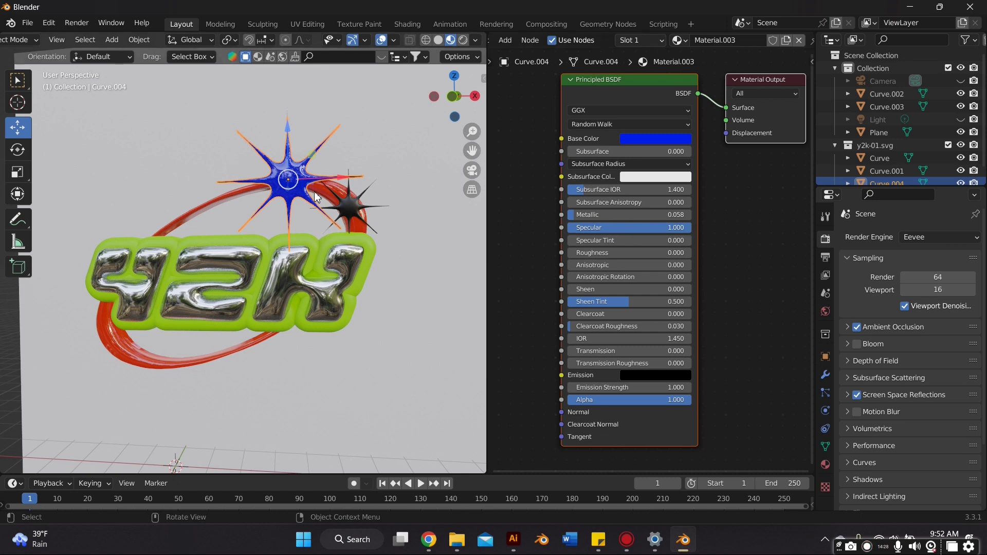
click(352, 200)
click(297, 174)
right_click(298, 175)
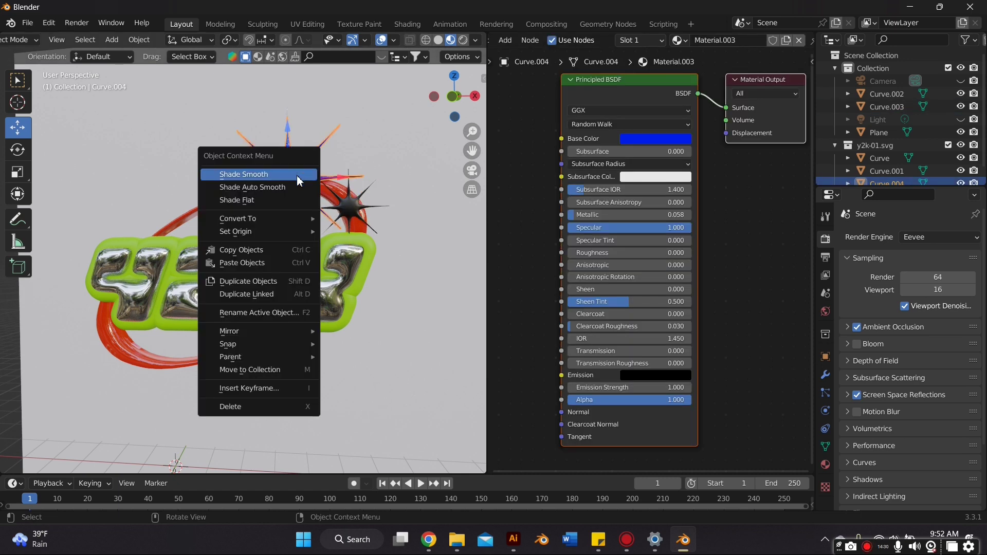
click(297, 176)
Step: Replace the small star's SVGMat.002 with a new material and set its Base Color to blue
click(348, 211)
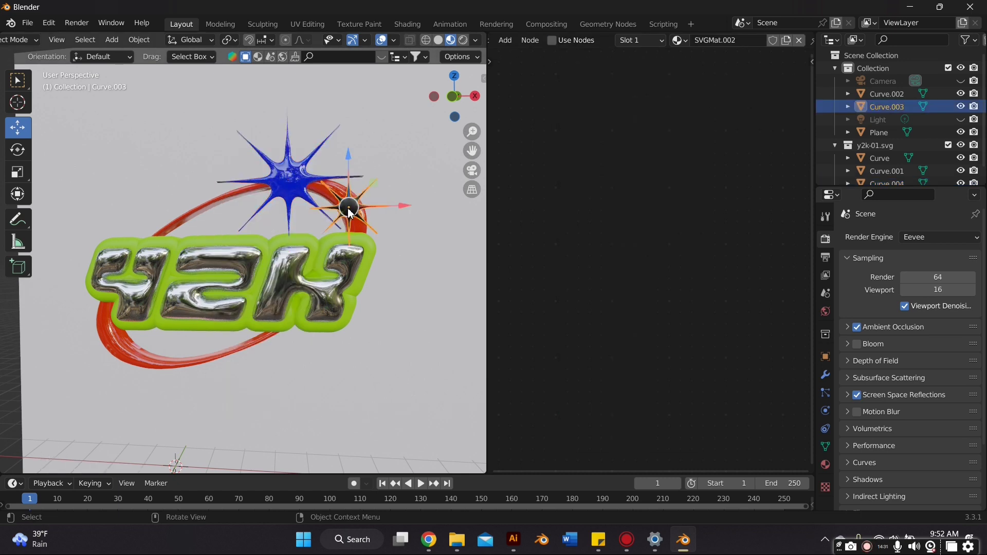
click(800, 40)
click(689, 41)
click(665, 141)
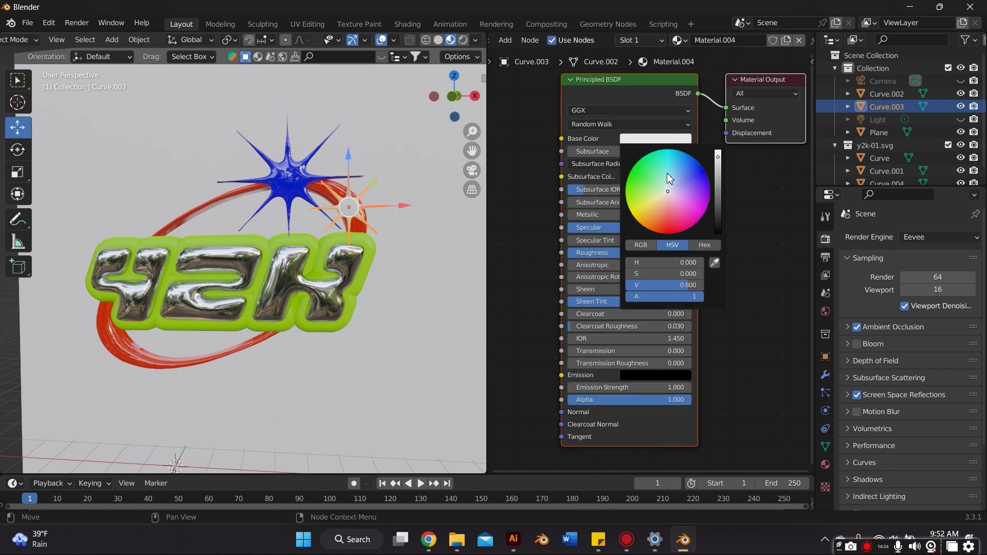
click(701, 170)
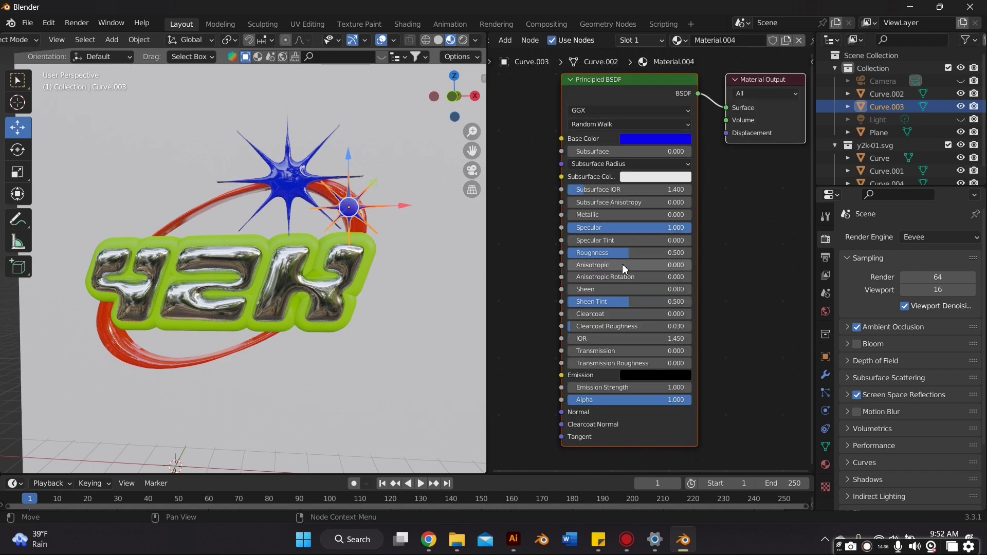
Step: Make the small star's material glossy with Specular 1.000 and Roughness 0.000
drag(569, 252, 376, 262)
middle_drag(575, 221, 834, 173)
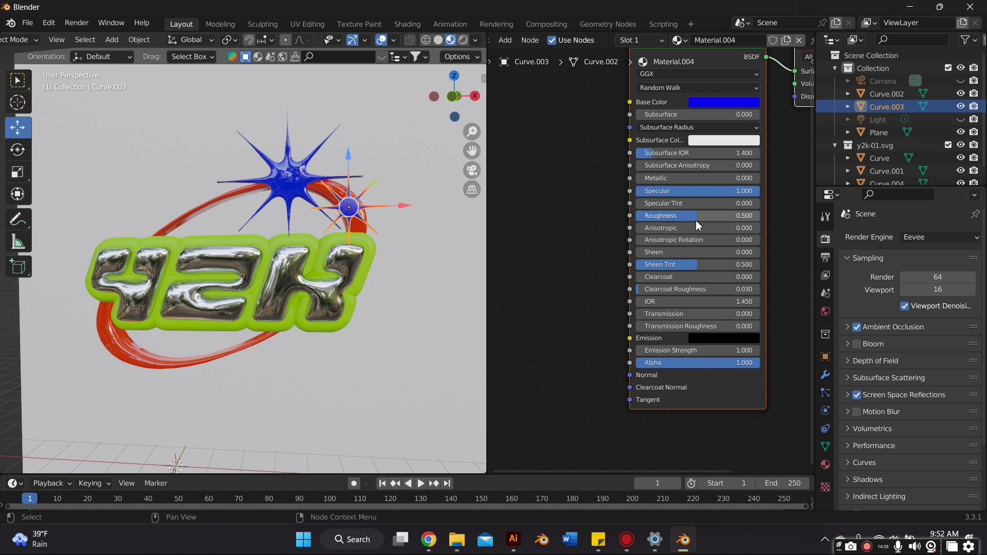
drag(696, 221, 628, 198)
middle_drag(627, 186, 604, 244)
scroll(394, 203, up, 5)
scroll(396, 183, down, 2)
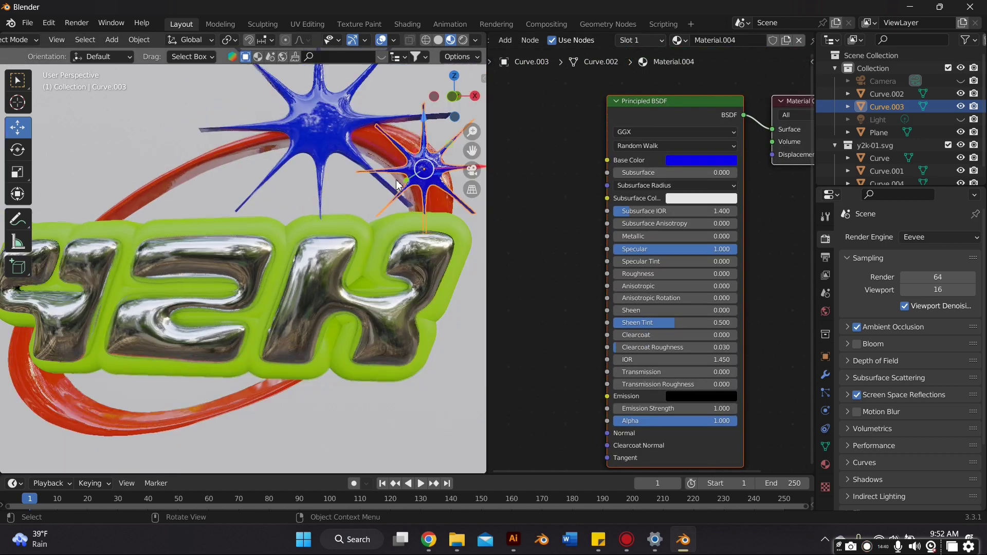
right_click(397, 178)
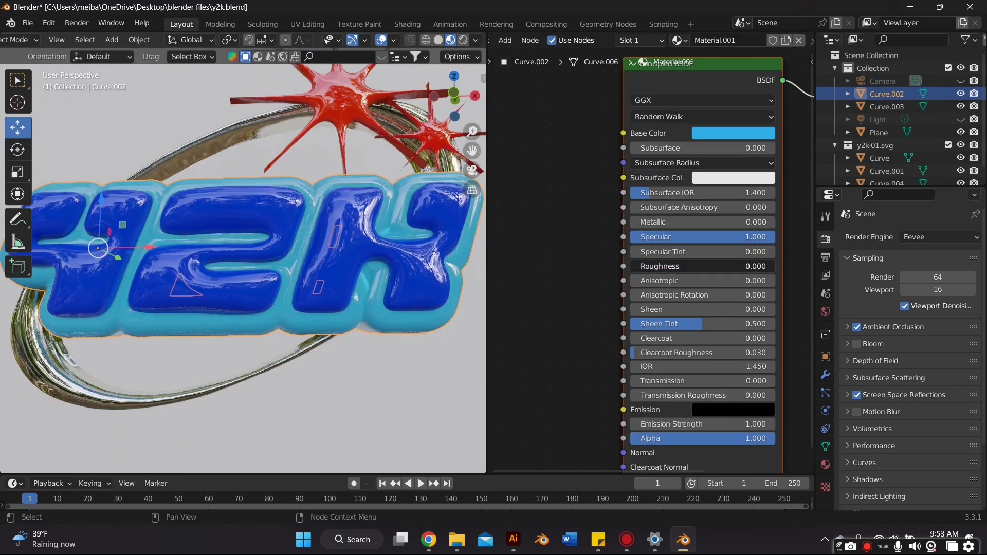
Step: Examine the material settings of the recolored lettering and the large star
scroll(353, 285, down, 4)
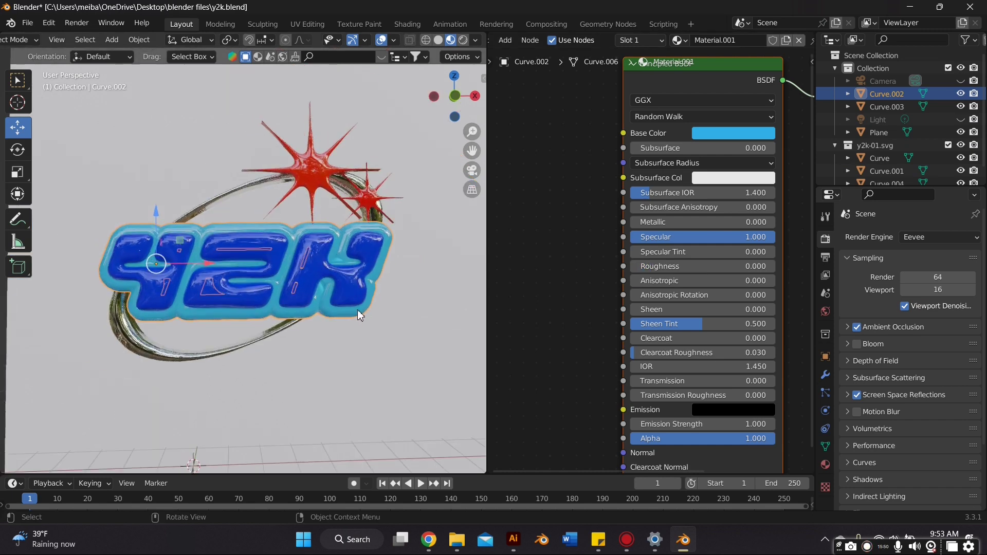
click(356, 310)
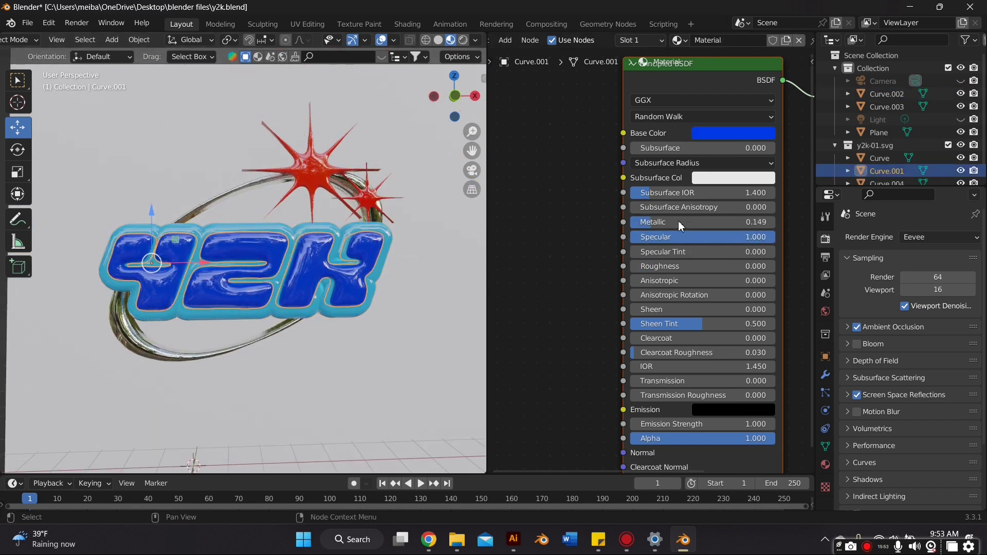
click(399, 330)
mouse_move(399, 331)
middle_down()
mouse_move(386, 339)
mouse_move(401, 342)
mouse_move(379, 355)
mouse_move(397, 319)
middle_up()
click(309, 180)
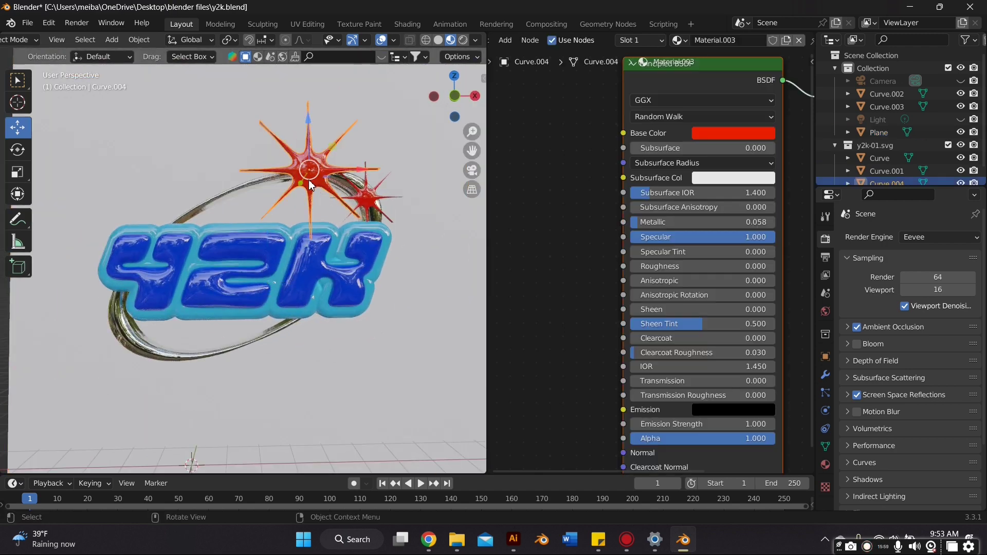
middle_drag(323, 208, 339, 205)
Step: Select the backdrop plane and switch the viewport to Rendered shading with the whole backdrop in view
click(426, 247)
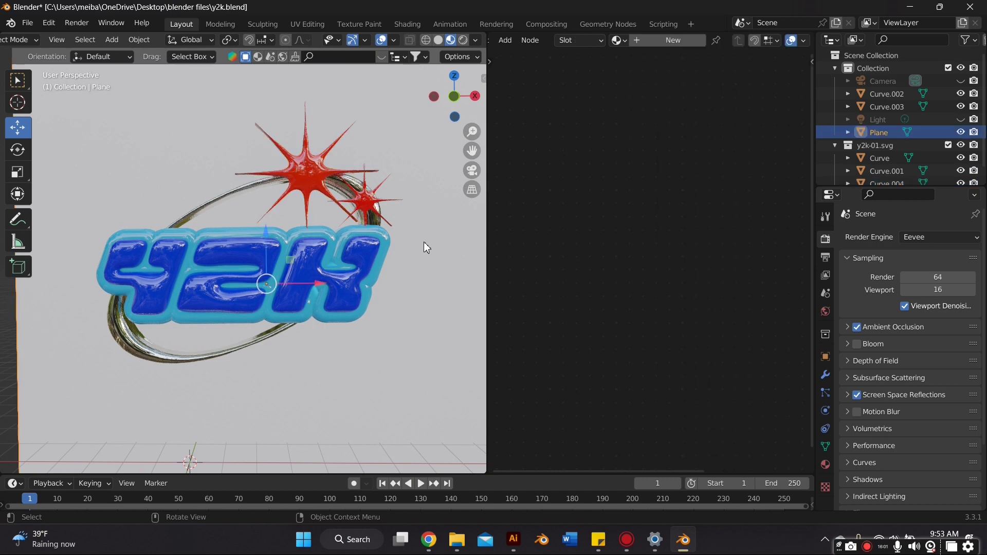
mouse_move(408, 239)
middle_down()
mouse_move(405, 227)
mouse_move(410, 237)
middle_up()
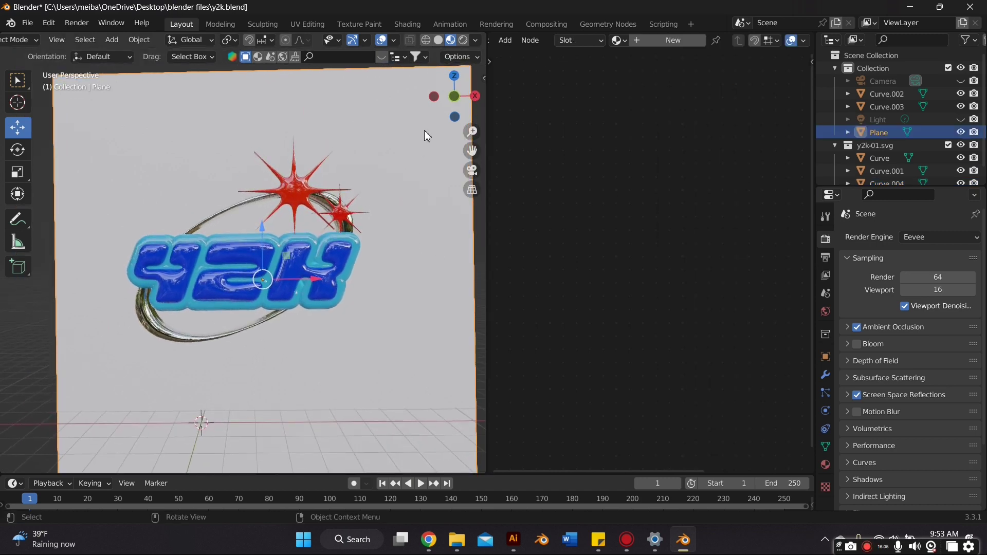
click(464, 41)
middle_drag(295, 153, 326, 286)
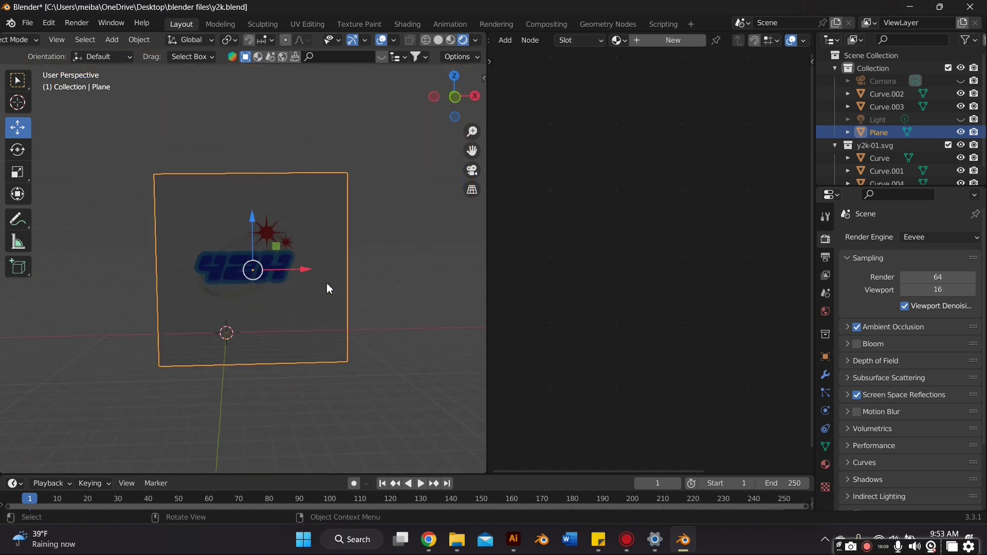
Step: Switch the shader node editor from the object material to the World node tree
scroll(326, 287, up, 3)
middle_drag(572, 45, 738, 43)
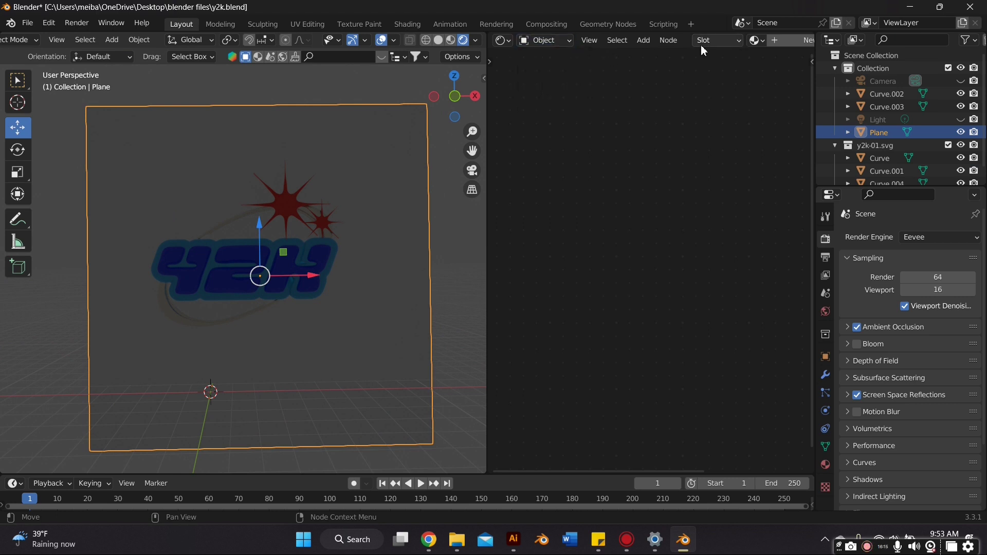
click(554, 42)
click(551, 68)
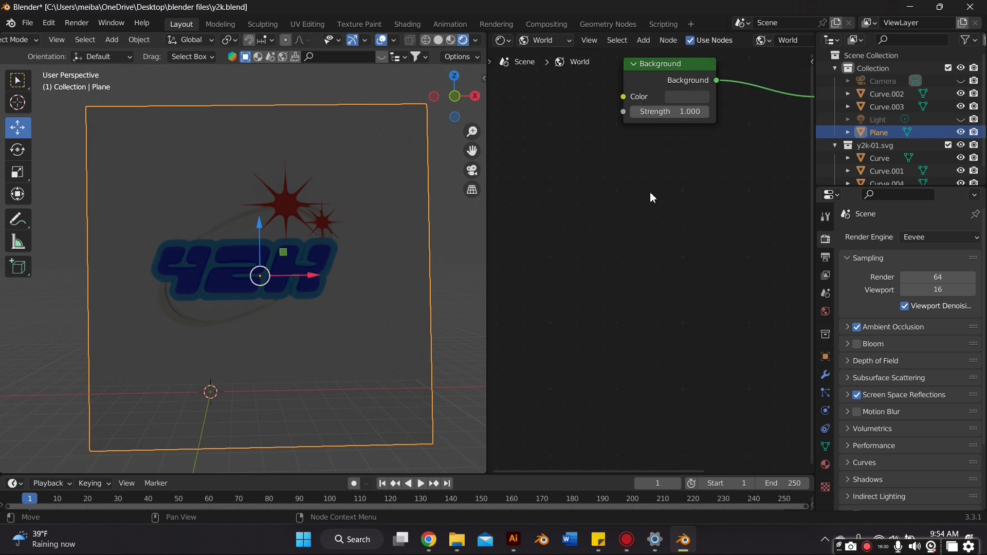
middle_drag(650, 192, 601, 252)
scroll(604, 265, down, 6)
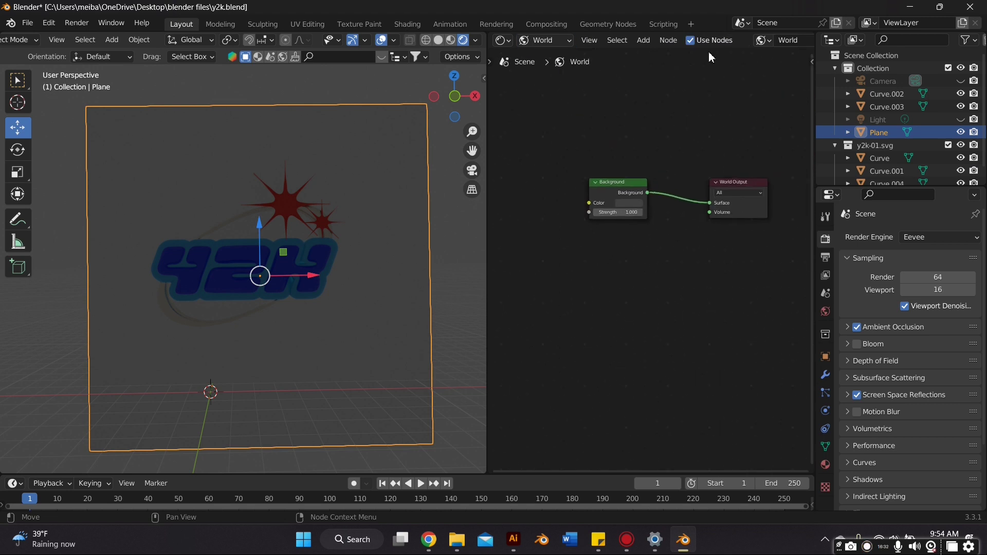
Step: Add an Environment Texture node before the World's Background node and link its Color output to the Background Color
click(644, 40)
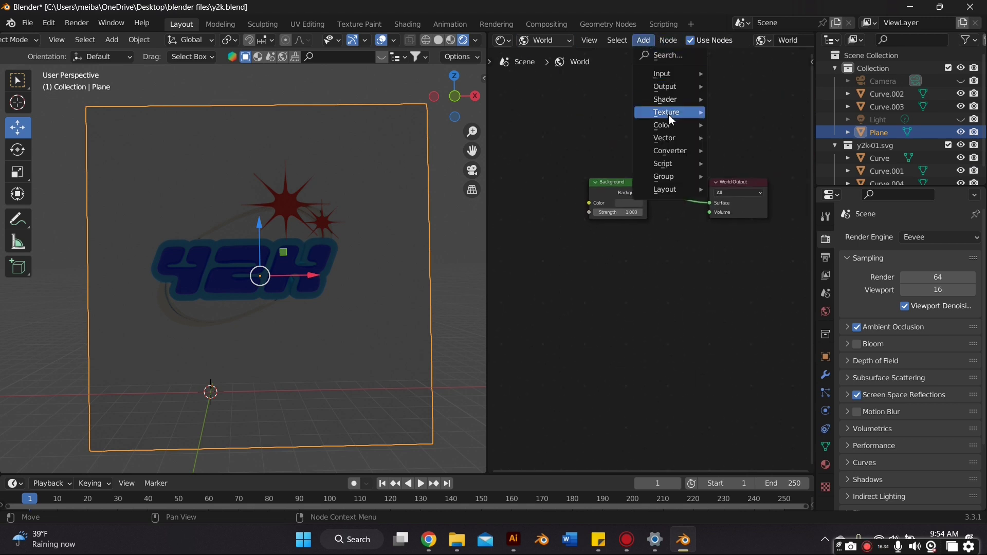
mouse_move(669, 115)
click(751, 137)
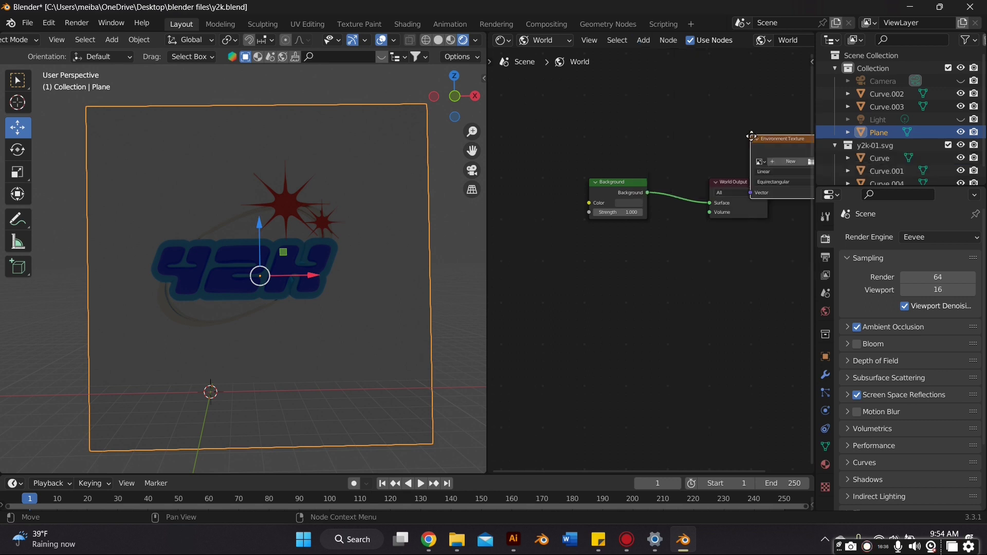
click(536, 178)
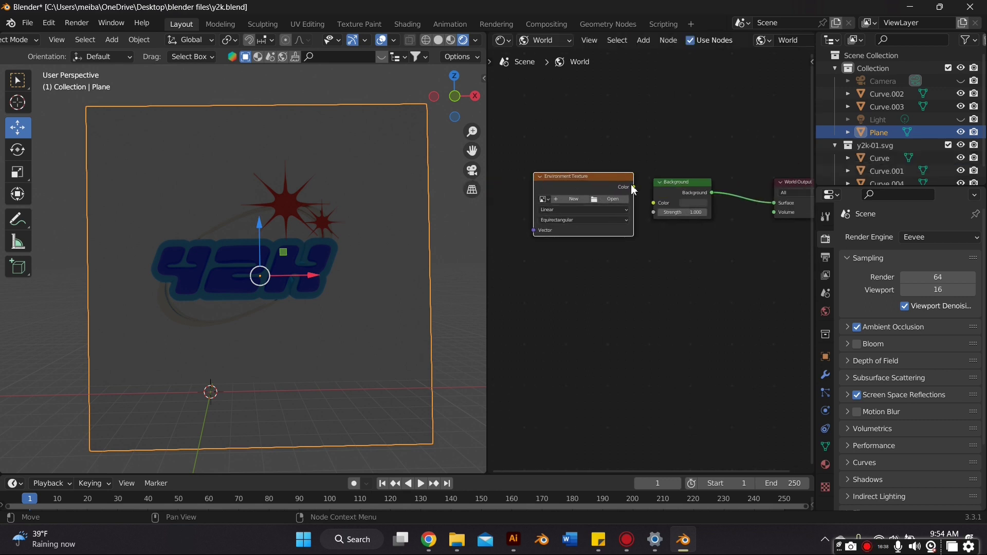
scroll(635, 191, up, 2)
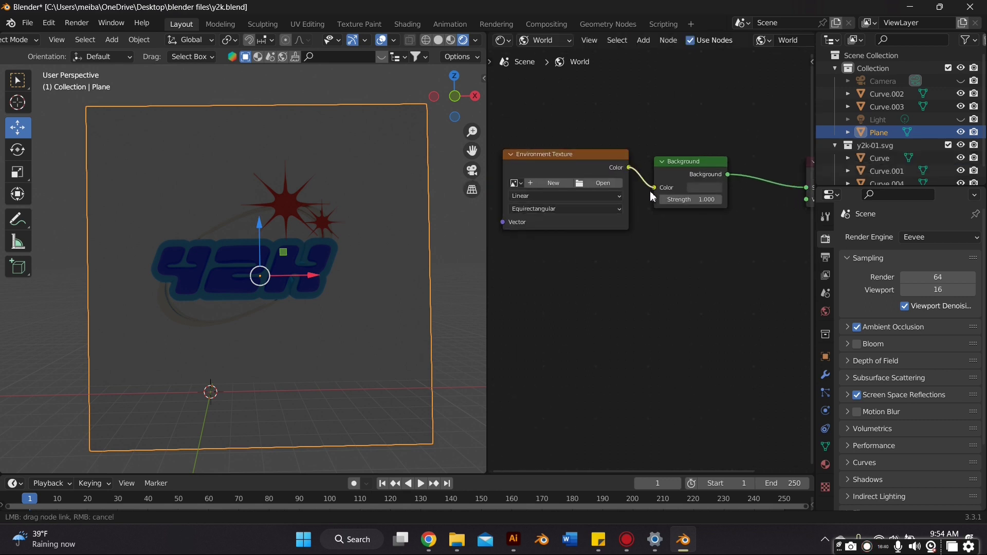
drag(648, 195, 646, 196)
scroll(385, 293, down, 2)
mouse_move(385, 294)
middle_down()
mouse_move(374, 301)
mouse_move(383, 299)
middle_up()
scroll(384, 296, up, 2)
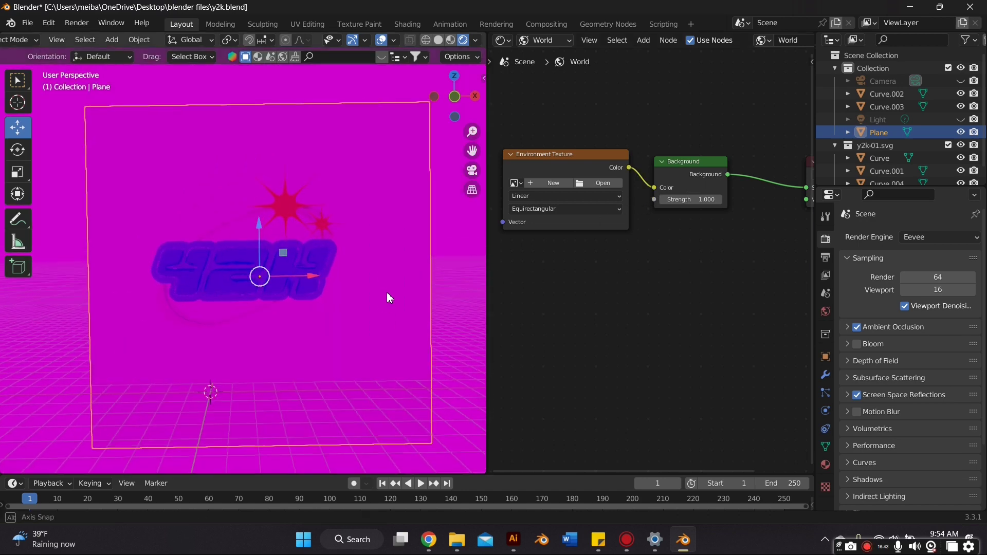
Step: Load old_tree_in_city_park_4k.exr from the blender HDRI folder as the environment image and check the logo's reflections
click(597, 184)
click(193, 421)
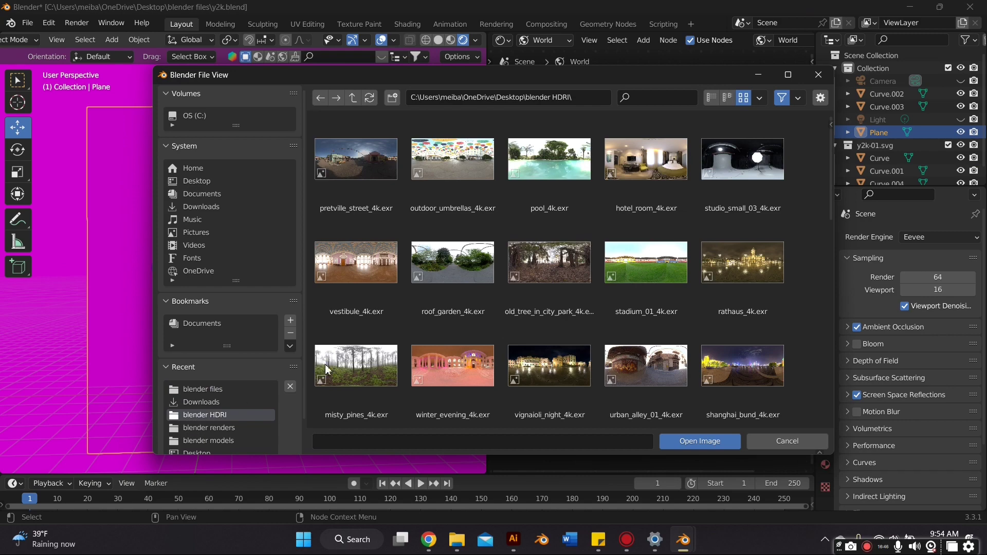
double_click(575, 235)
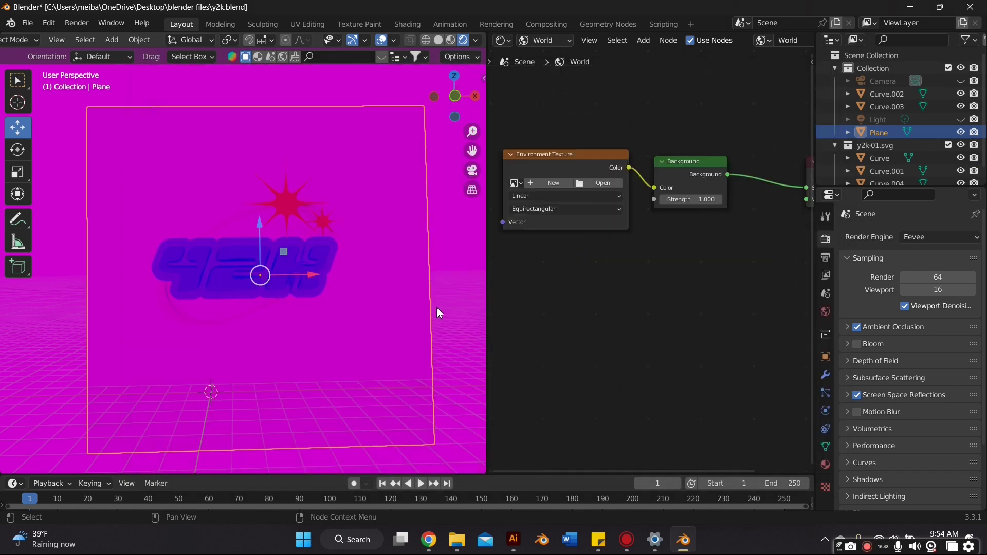
scroll(396, 315, up, 5)
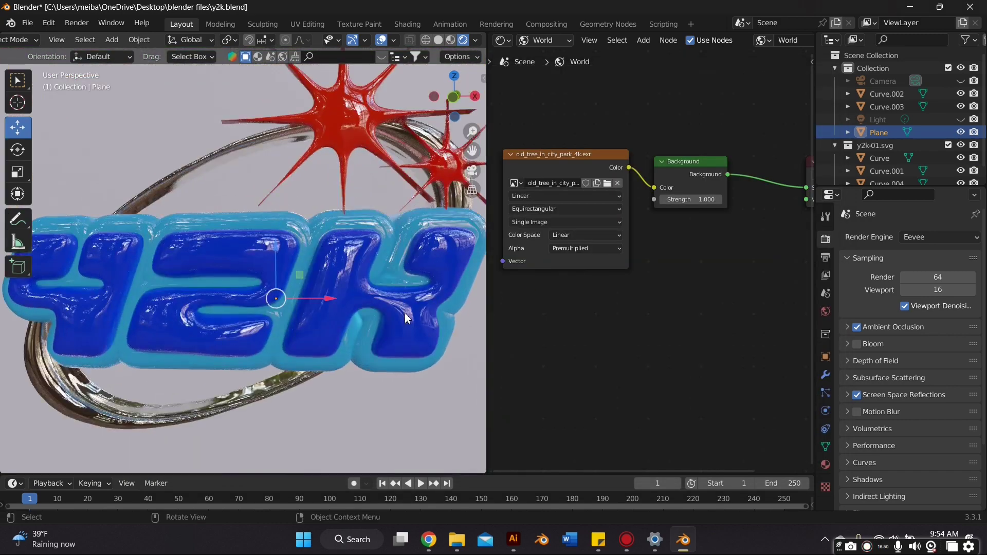
mouse_move(406, 317)
middle_down()
mouse_move(434, 298)
mouse_move(424, 314)
mouse_move(392, 322)
mouse_move(419, 299)
mouse_move(403, 311)
mouse_move(418, 299)
mouse_move(410, 307)
middle_up()
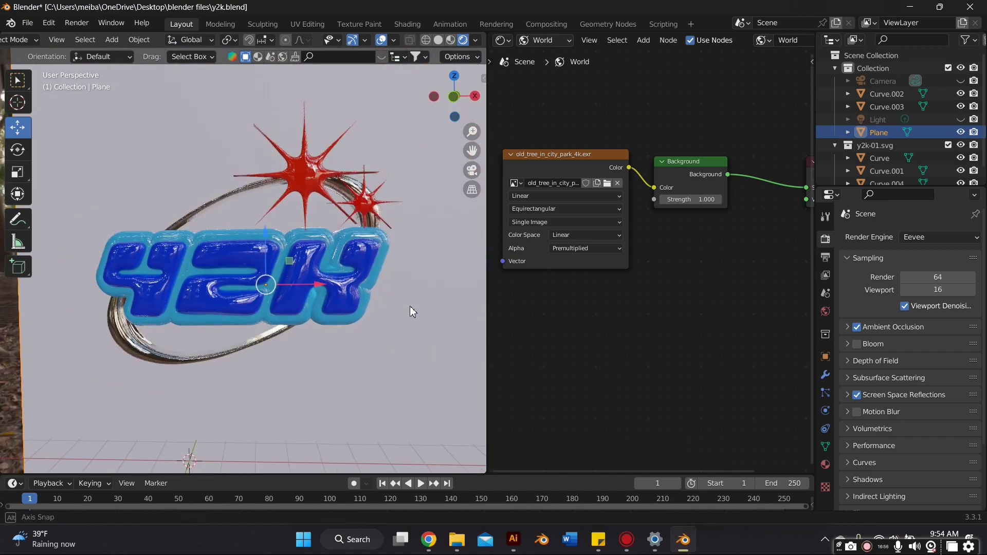
Step: Try gym_entrance_4k.exr as the environment image and inspect its lighting on the logo
click(608, 183)
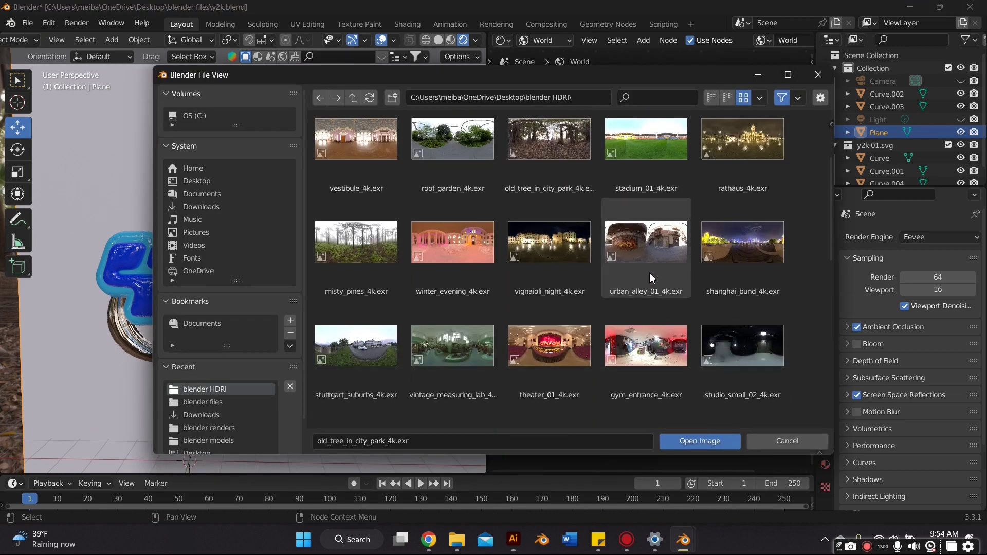
double_click(646, 345)
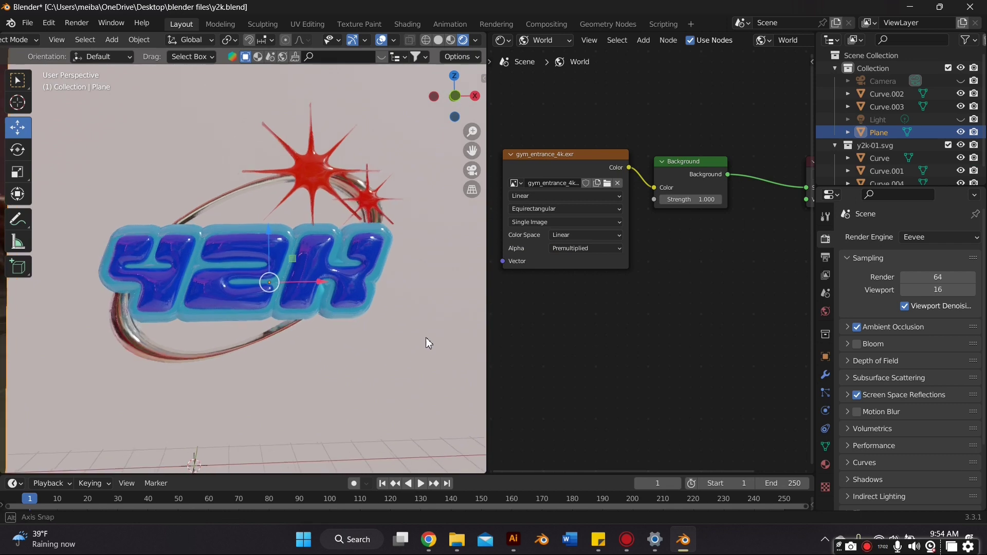
mouse_move(426, 337)
middle_down()
mouse_move(453, 323)
mouse_move(441, 326)
middle_up()
scroll(425, 334, up, 1)
scroll(419, 338, down, 7)
scroll(452, 323, up, 5)
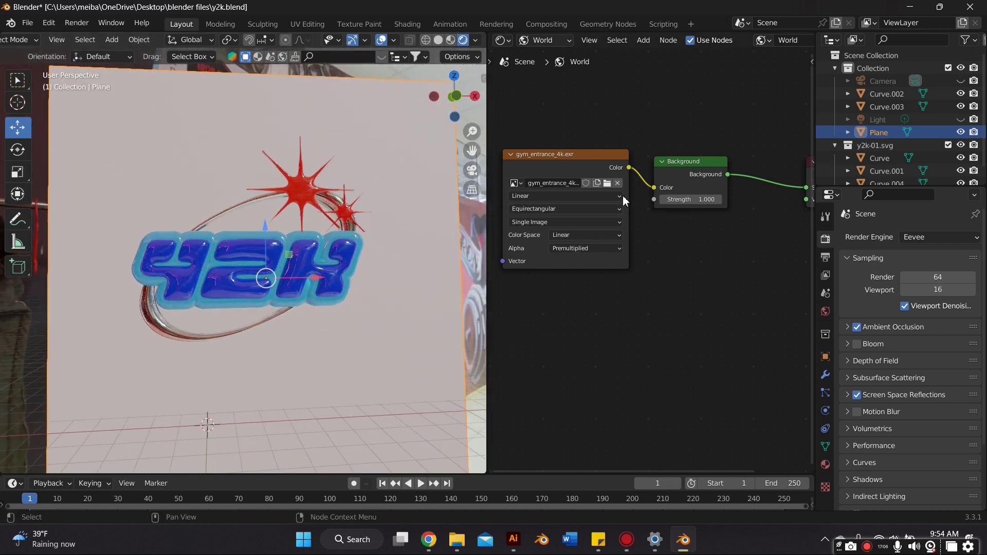
Step: Try misty_pines_4k.exr as the environment image and view the logo's reflections up close
click(607, 184)
scroll(596, 205, down, 6)
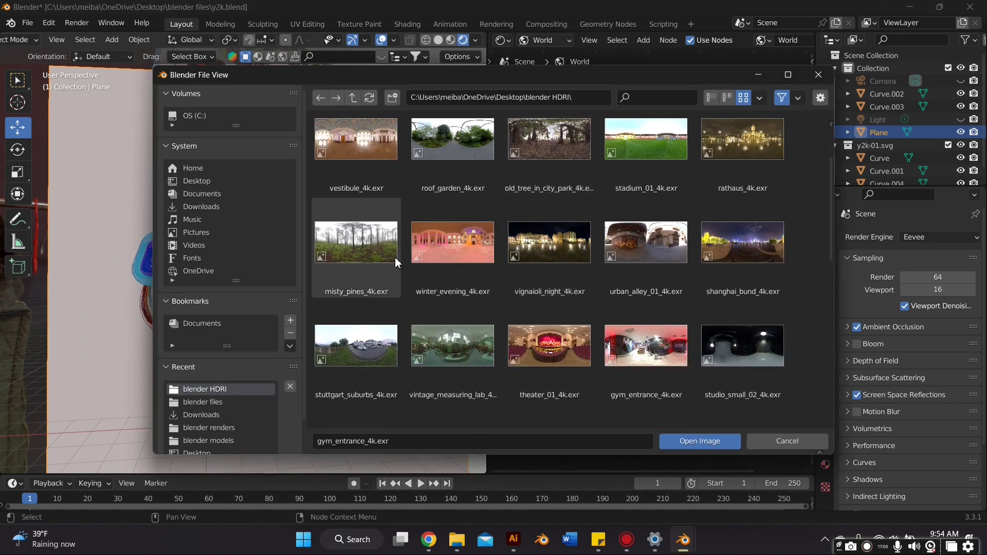
double_click(396, 260)
scroll(436, 253, up, 3)
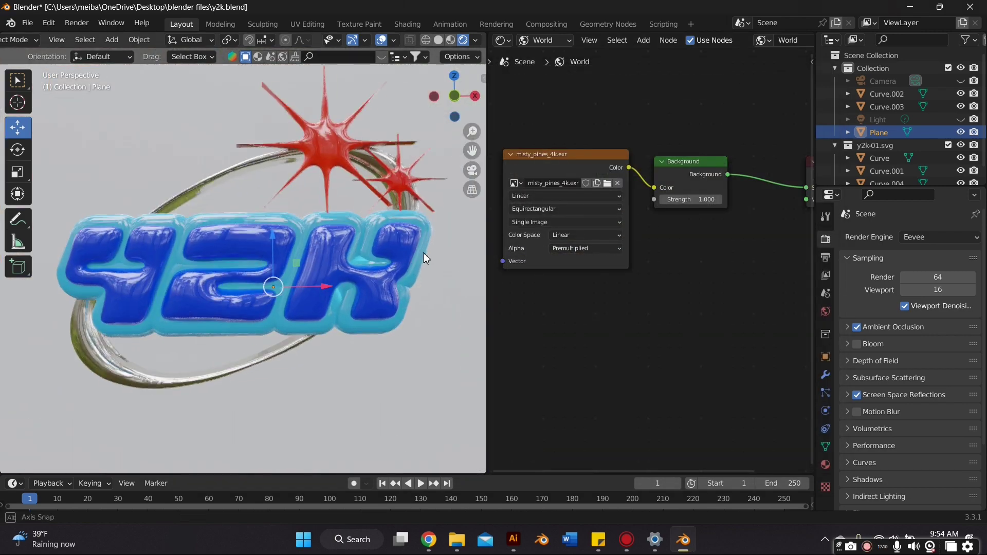
Step: Try studio_small_03_4k.exr as the environment image and inspect the logo's reflections
click(607, 183)
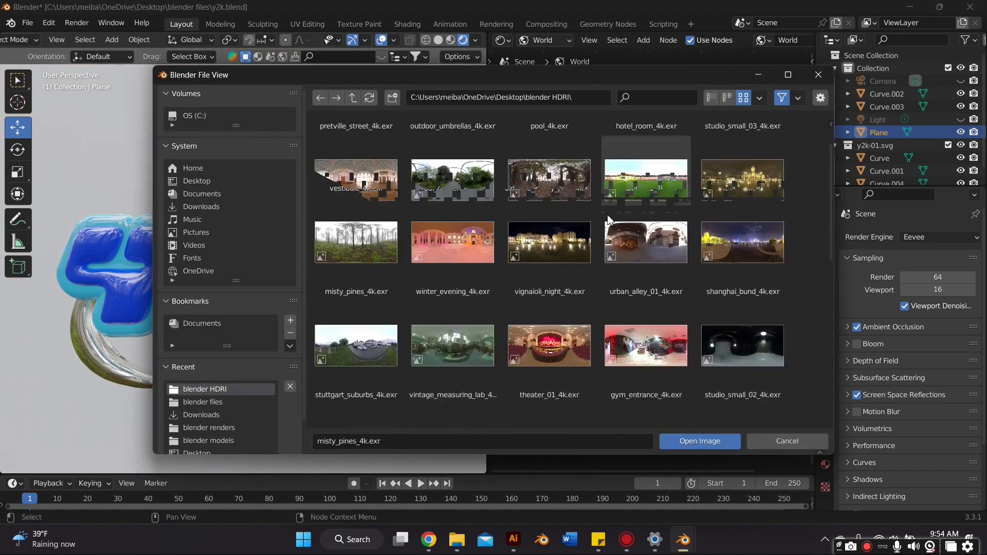
scroll(609, 220, down, 2)
scroll(609, 220, up, 5)
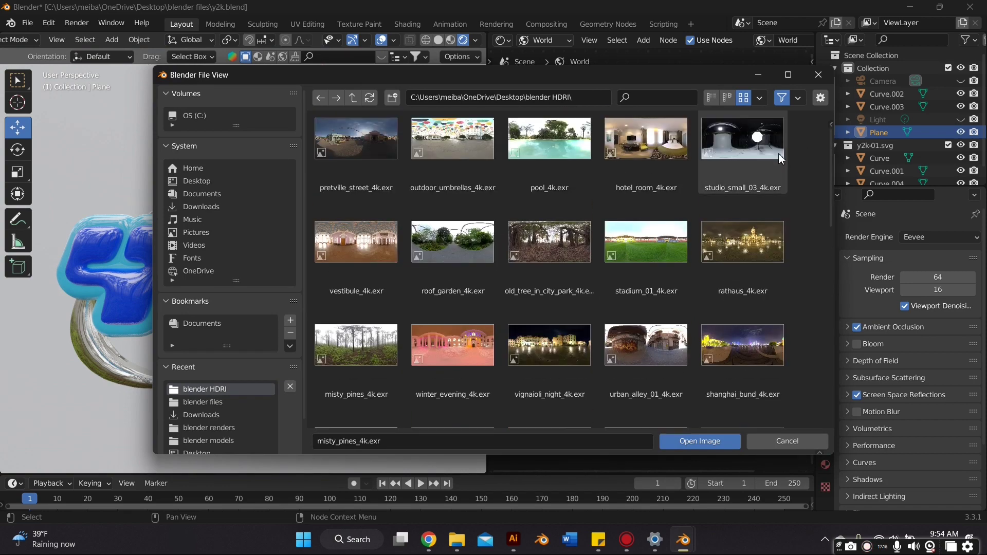
key(Escape)
scroll(427, 289, down, 3)
scroll(410, 295, up, 2)
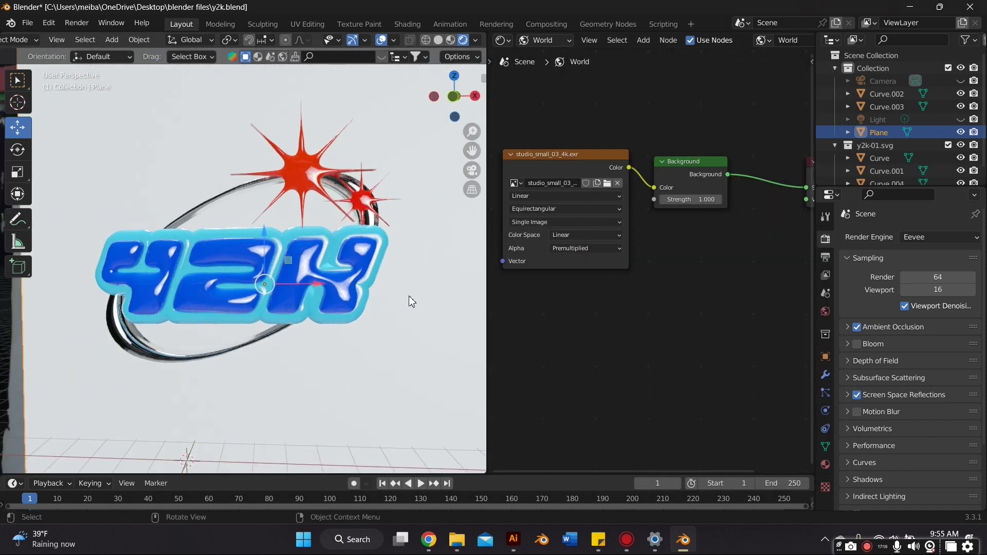
mouse_move(409, 295)
middle_down()
mouse_move(351, 315)
mouse_move(402, 294)
middle_up()
scroll(402, 294, up, 3)
scroll(402, 294, down, 8)
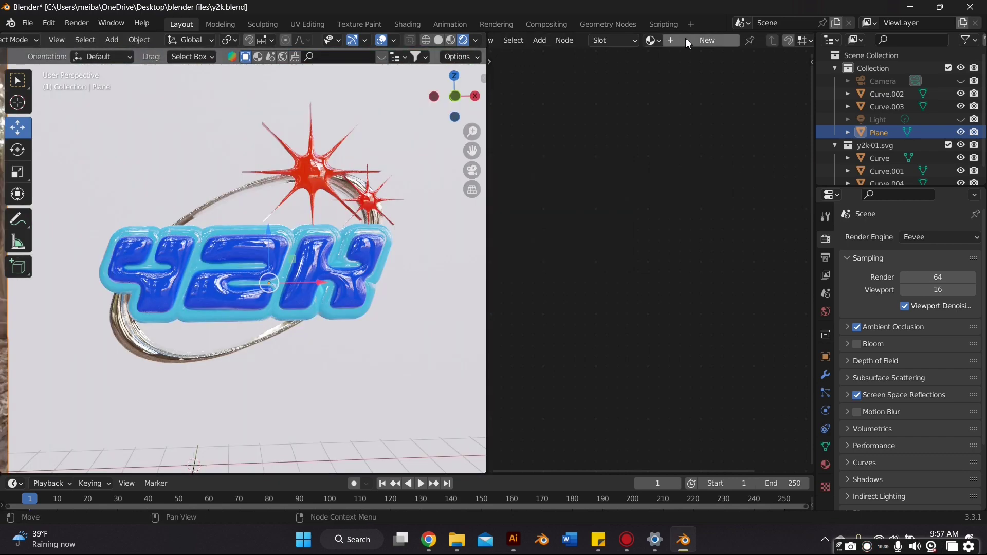
Step: Create a new material for the backdrop plane with a bright lime-green Base Color (H 0.287, S 1.000, V 0.800) and Roughness 0.776
click(697, 41)
scroll(663, 134, up, 4)
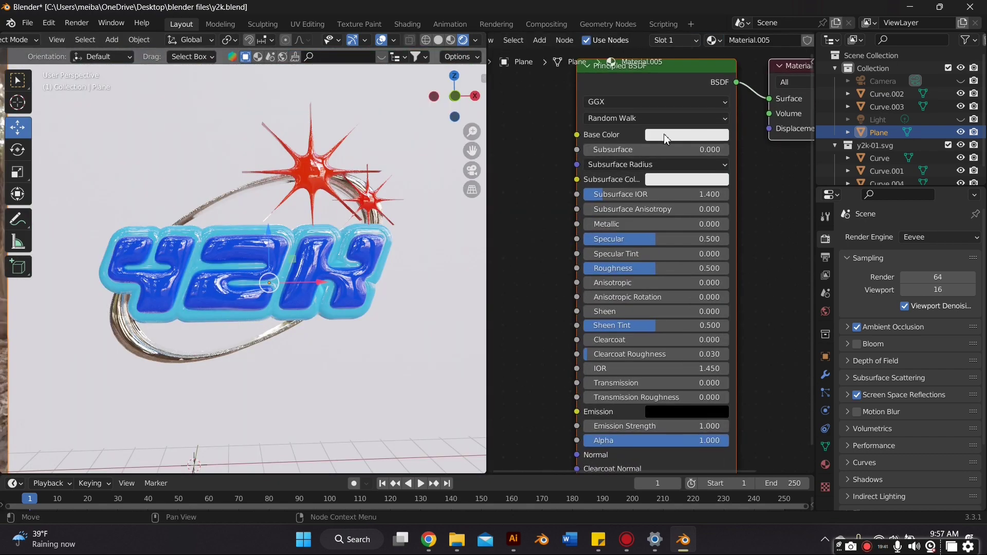
click(666, 135)
mouse_move(686, 199)
mouse_down()
mouse_move(682, 192)
mouse_move(659, 215)
mouse_move(652, 200)
mouse_up()
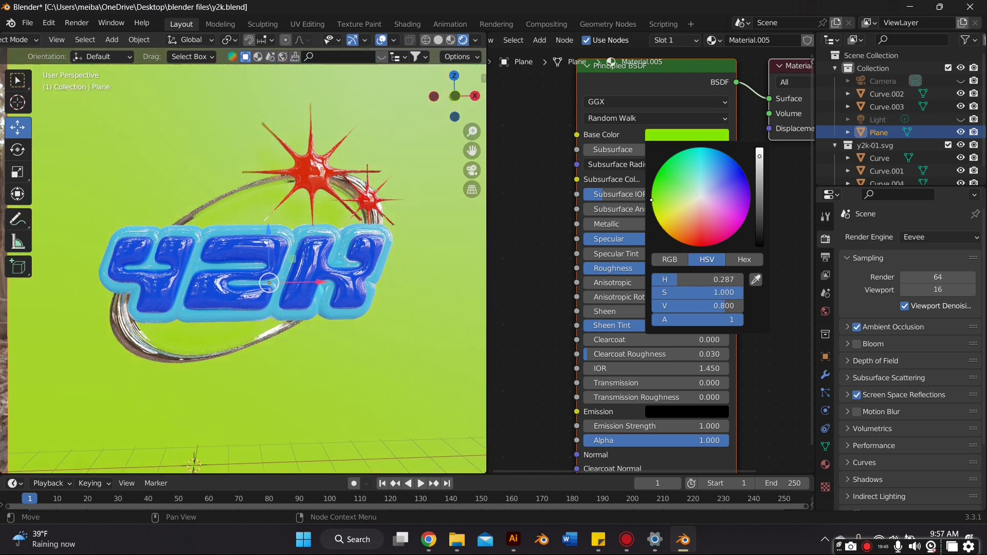
drag(656, 268, 696, 269)
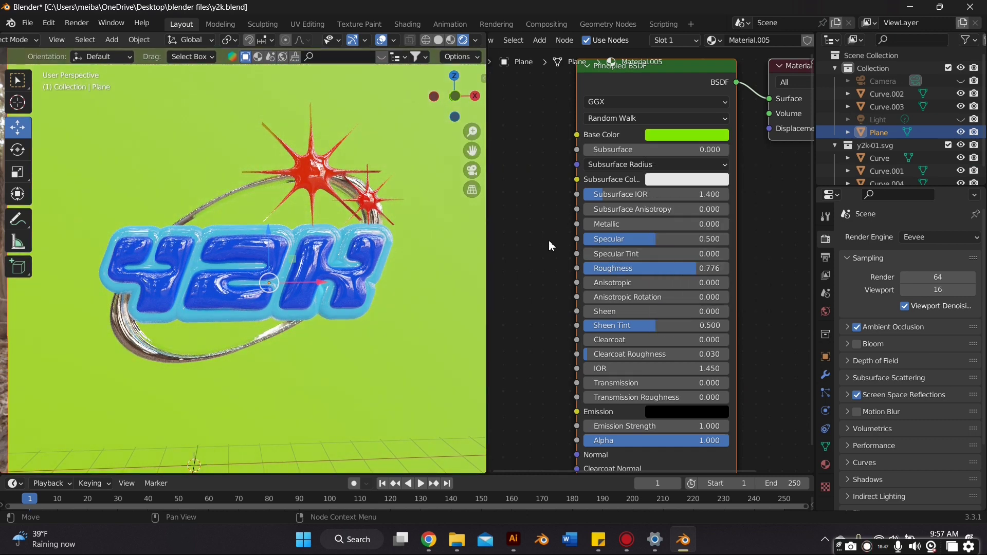
Step: Look through the scene camera and lock the camera to the view
scroll(402, 246, down, 1)
middle_drag(403, 246, 242, 286)
drag(242, 286, 240, 284)
middle_drag(239, 284, 364, 258)
scroll(365, 255, down, 4)
click(472, 171)
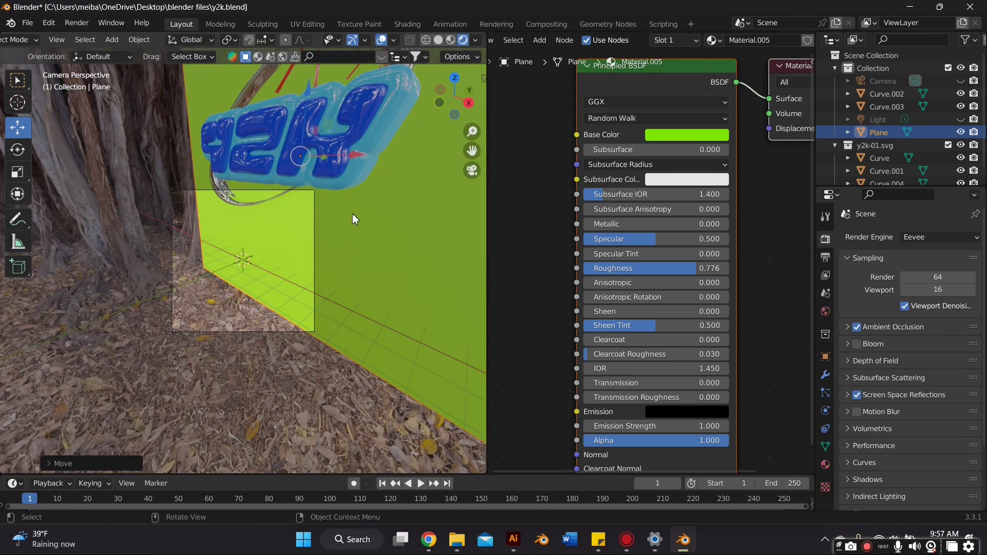
key(n)
click(409, 234)
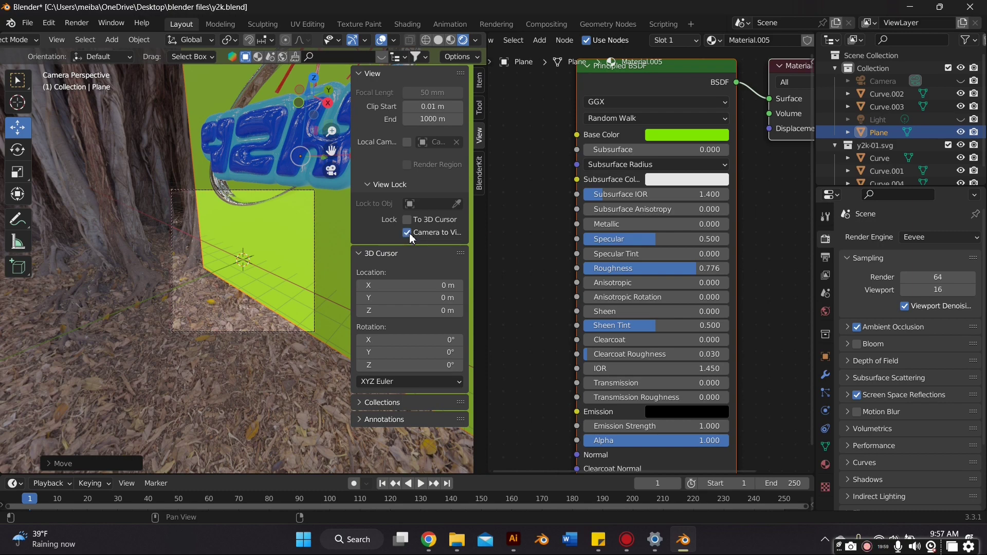
key(n)
Step: Reposition the camera to face the logo head-on, with the logo centred and the green backdrop filling the frame
scroll(281, 275, down, 4)
middle_drag(276, 276, 351, 239)
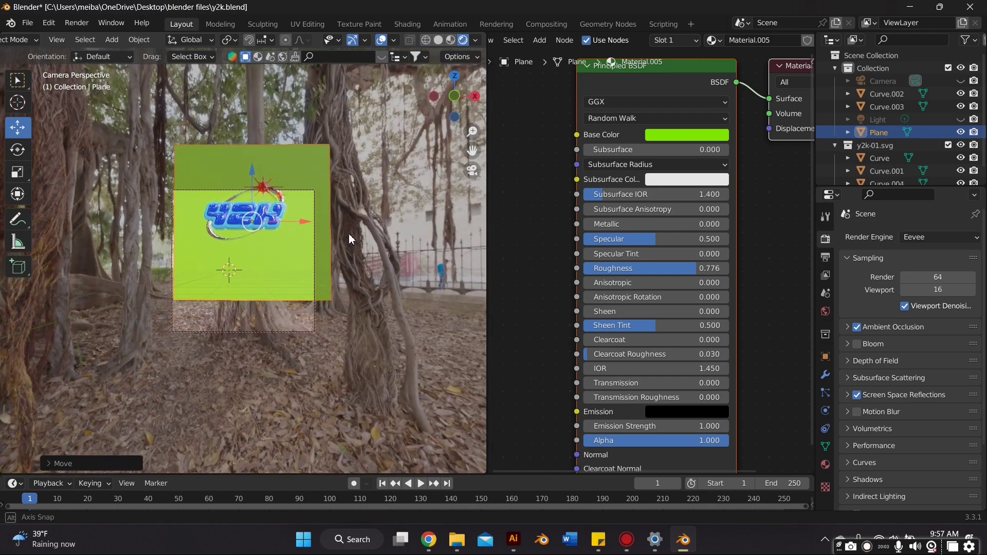
click(118, 42)
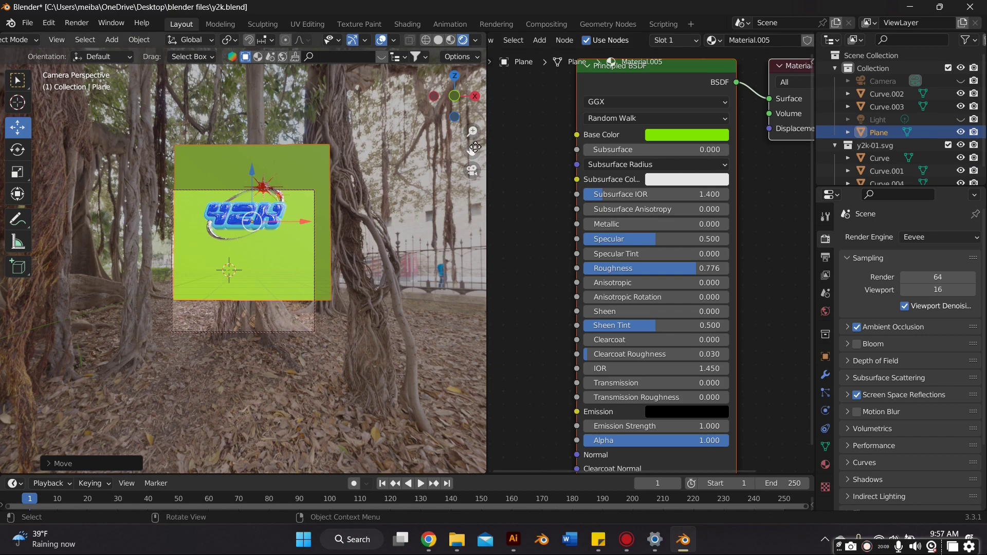
drag(475, 147, 465, 187)
scroll(315, 218, up, 1)
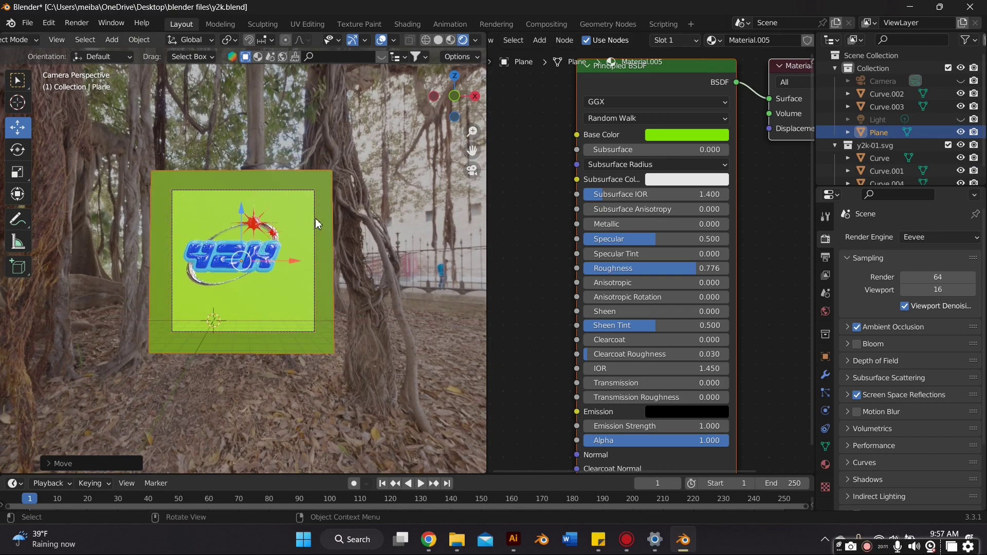
scroll(313, 218, up, 2)
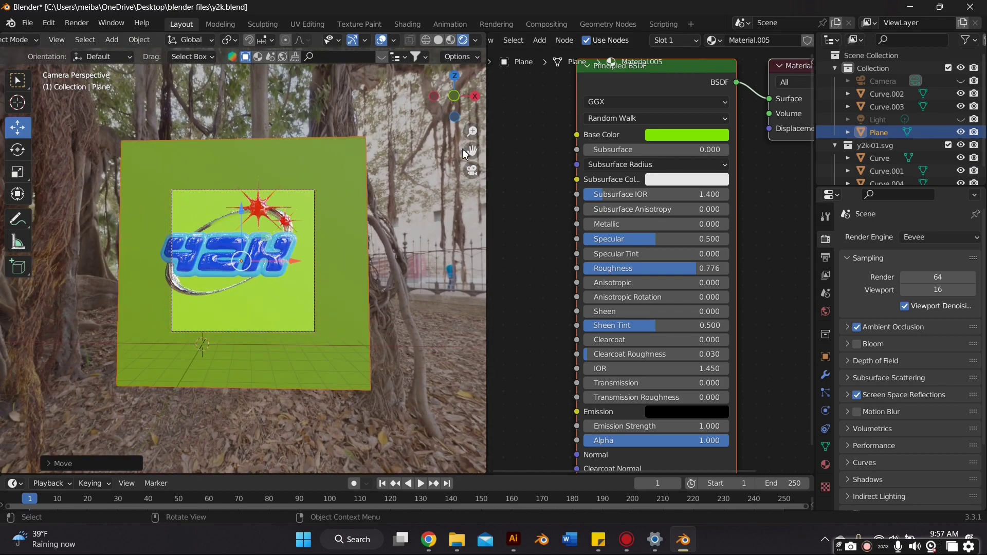
drag(476, 151, 486, 164)
Step: Unlock the camera from the view and enlarge the camera frame in the viewport
key(n)
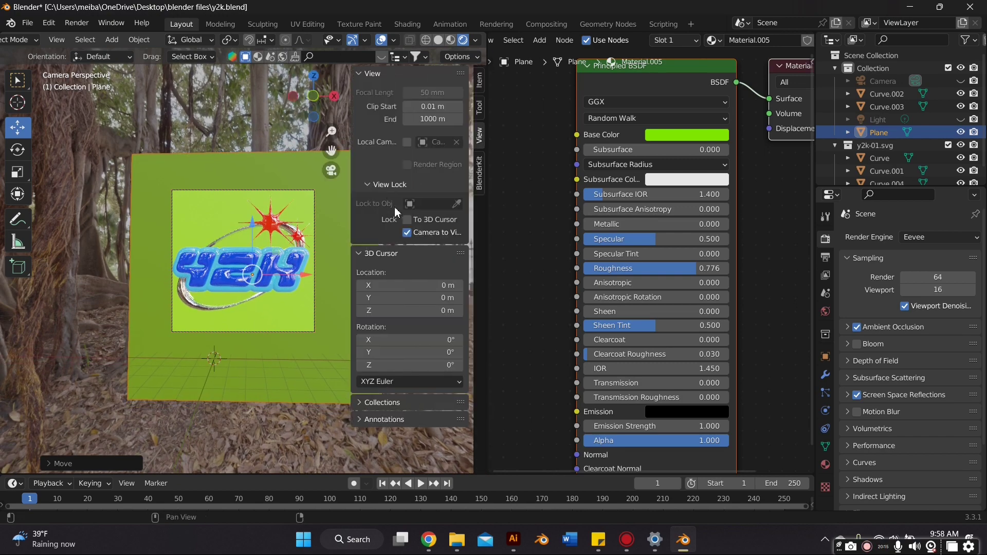
click(409, 230)
scroll(303, 259, up, 5)
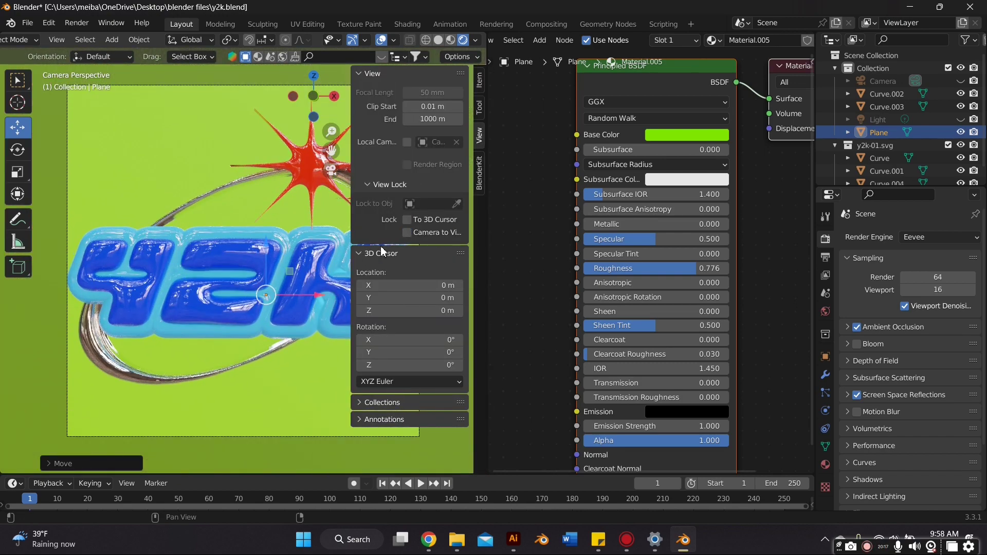
key(n)
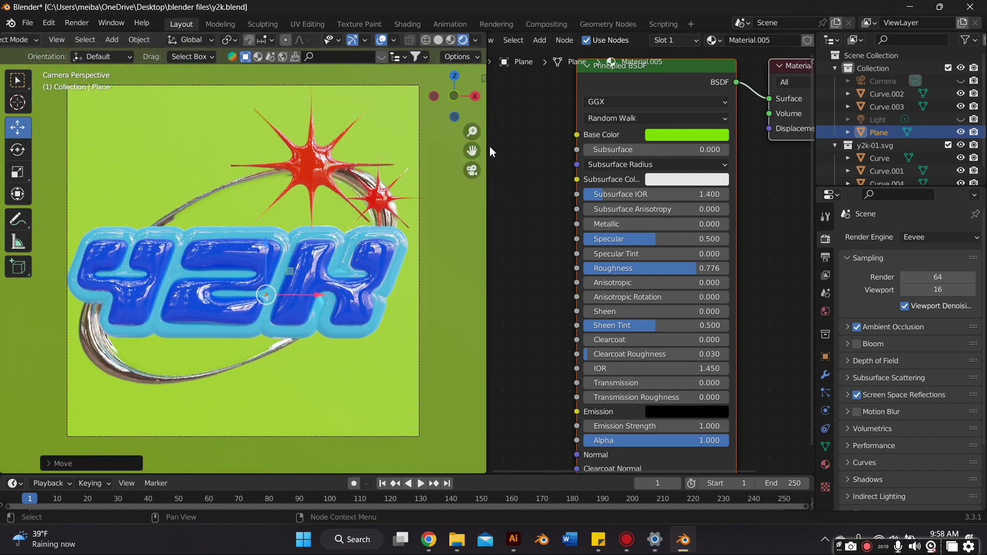
drag(473, 150, 478, 160)
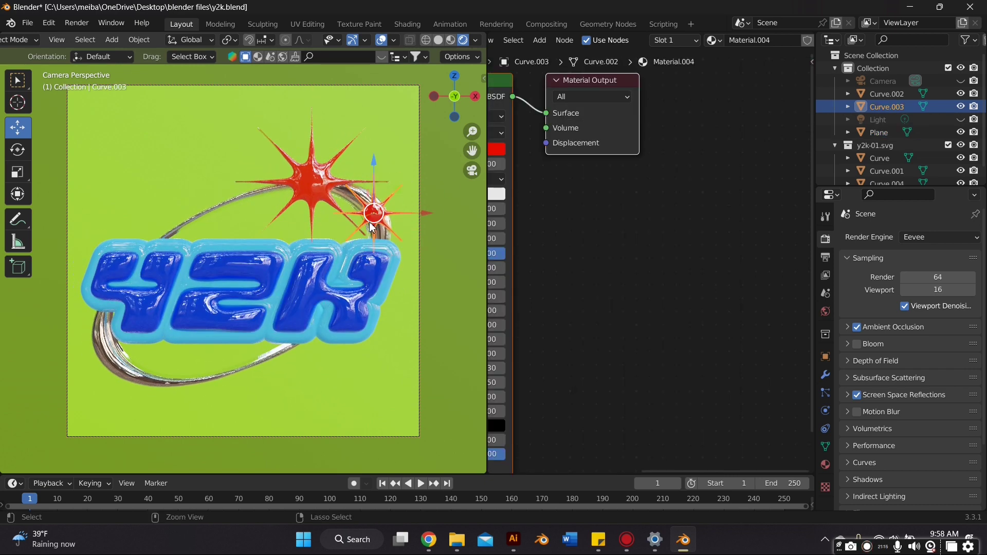
Step: Duplicate the small red star and position the copy in front of the letter K
key(ctrl+c)
key(ctrl+v)
key(g)
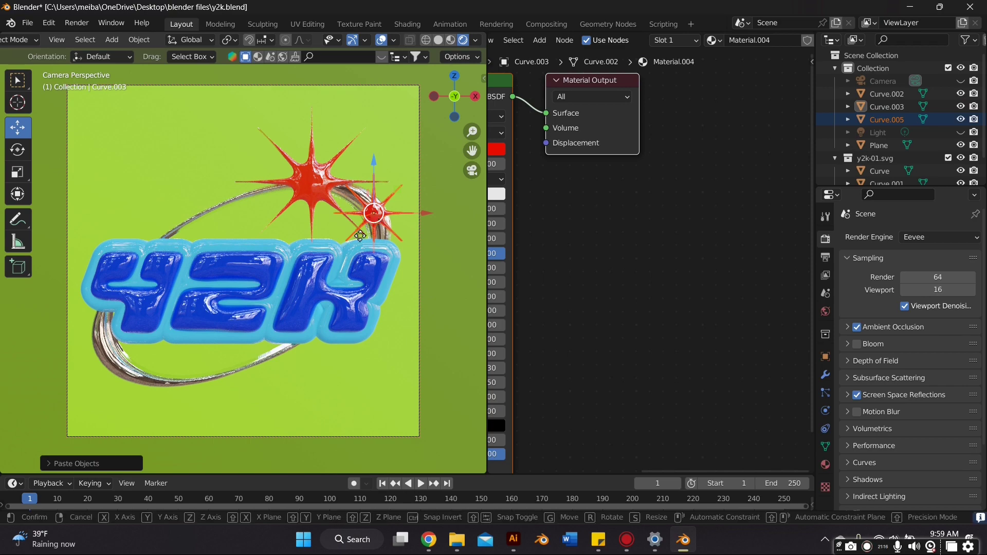
click(301, 308)
middle_drag(302, 308, 391, 288)
key(g)
click(310, 302)
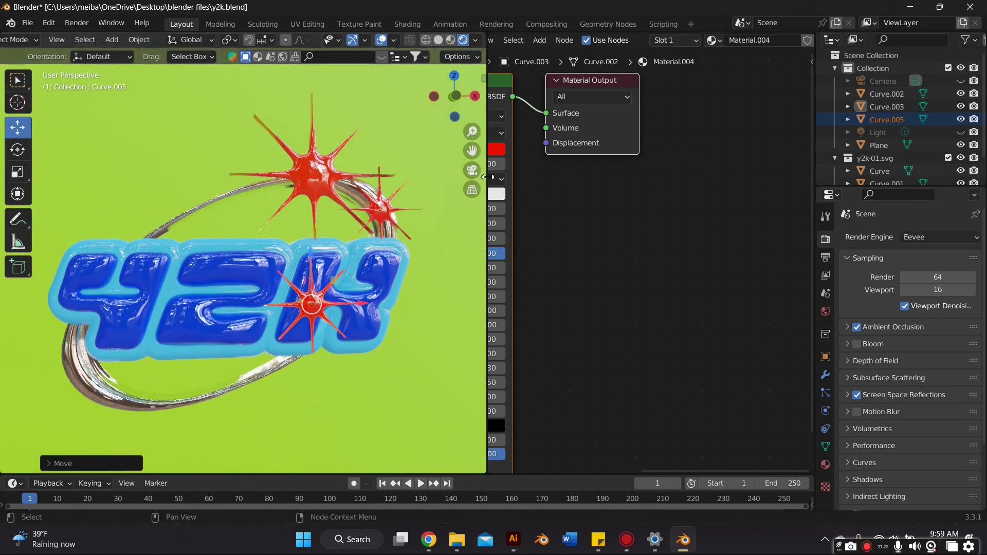
Step: Return to the camera view and scale the star copy on the K down to about half its size
click(472, 170)
key(s)
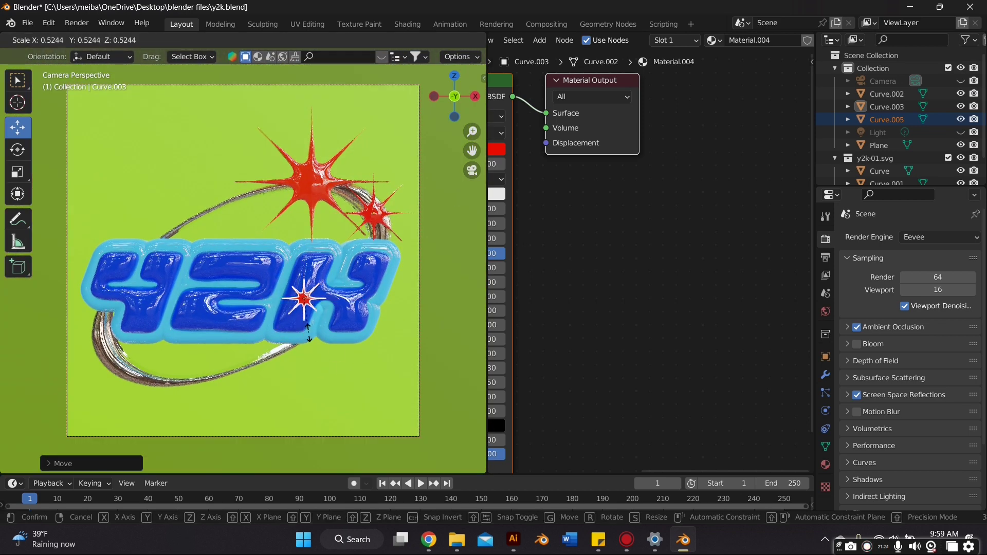
click(309, 333)
middle_drag(519, 206, 688, 194)
click(643, 138)
click(642, 203)
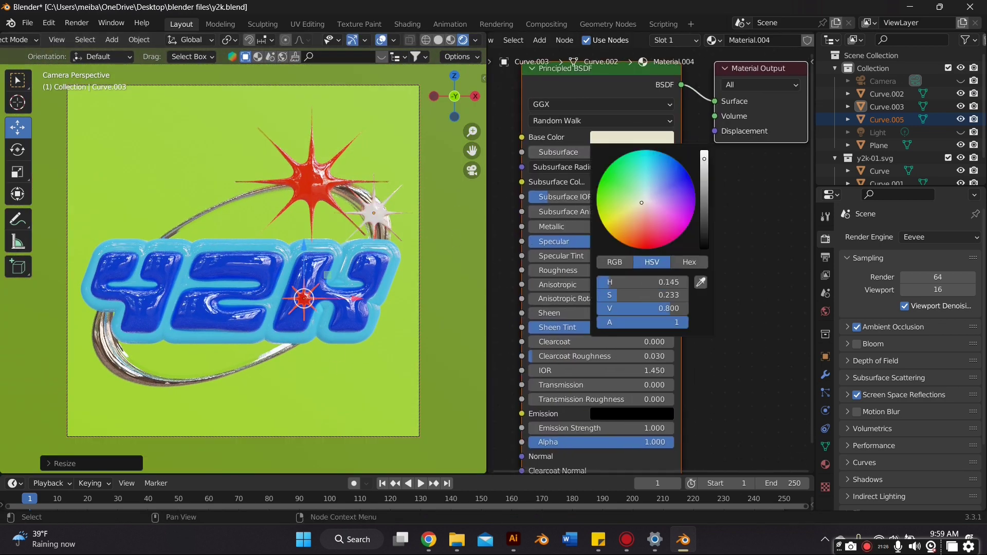
click(544, 227)
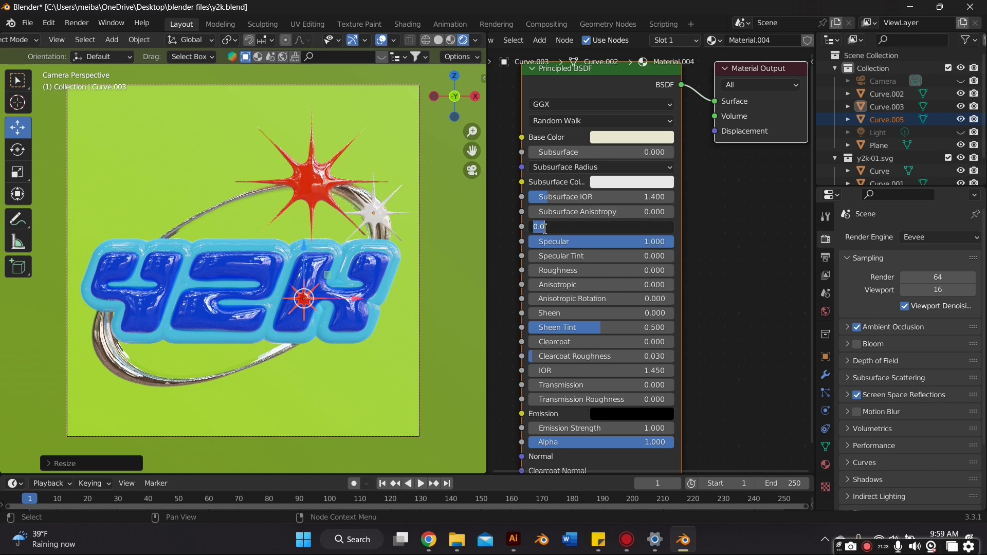
click(439, 267)
key(ctrl+z)
key(ctrl+z)
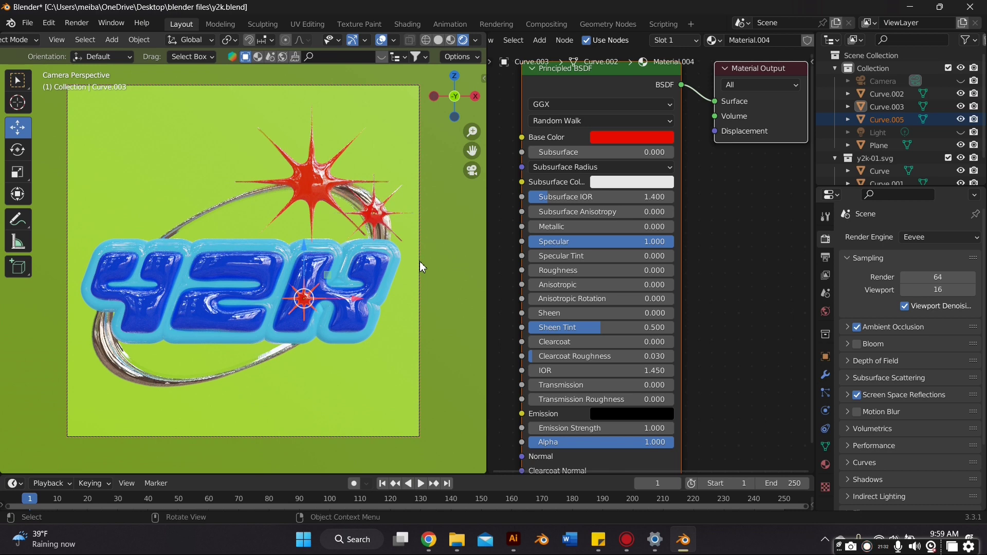
Step: Make the star on the K chrome by giving its material a pale near-white Base Color and a Metallic value of 1.000
click(306, 293)
click(586, 228)
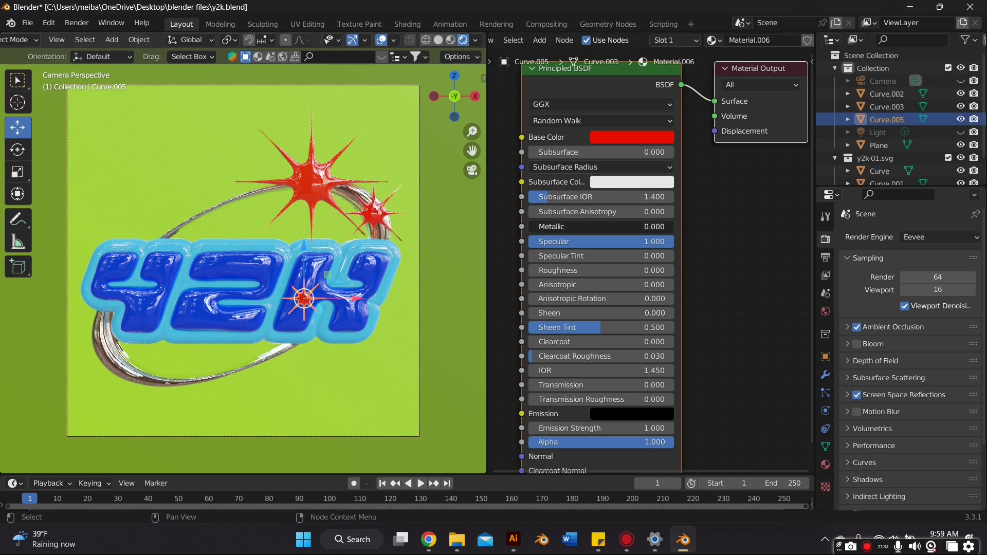
click(632, 137)
click(642, 197)
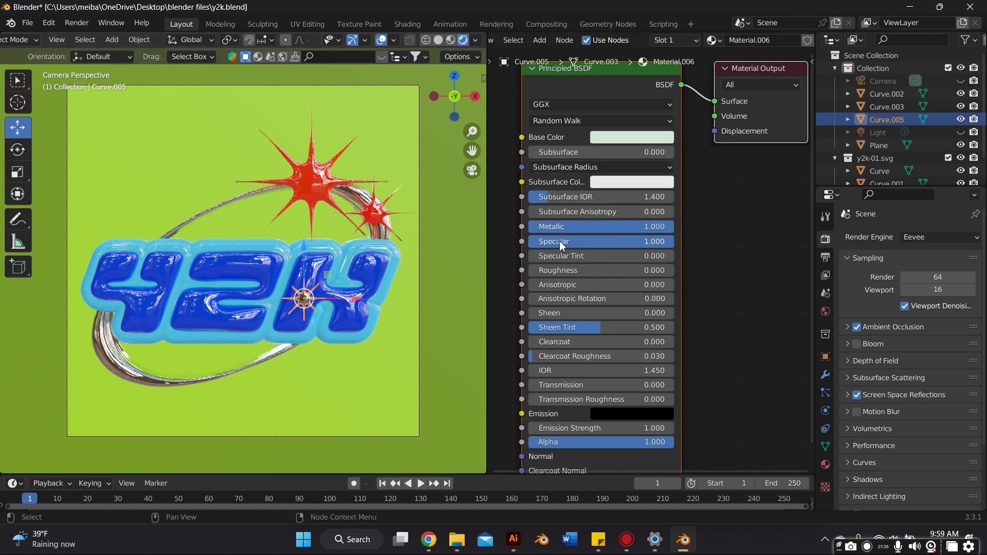
click(370, 221)
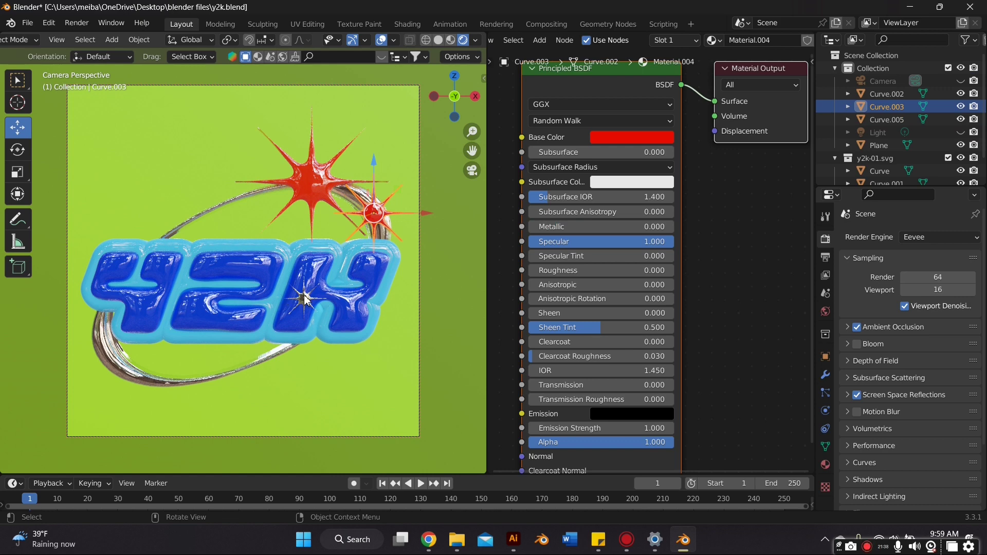
Step: Duplicate the chrome star and place the copy on the upper part of the 2
click(310, 314)
key(ctrl+v)
key(g)
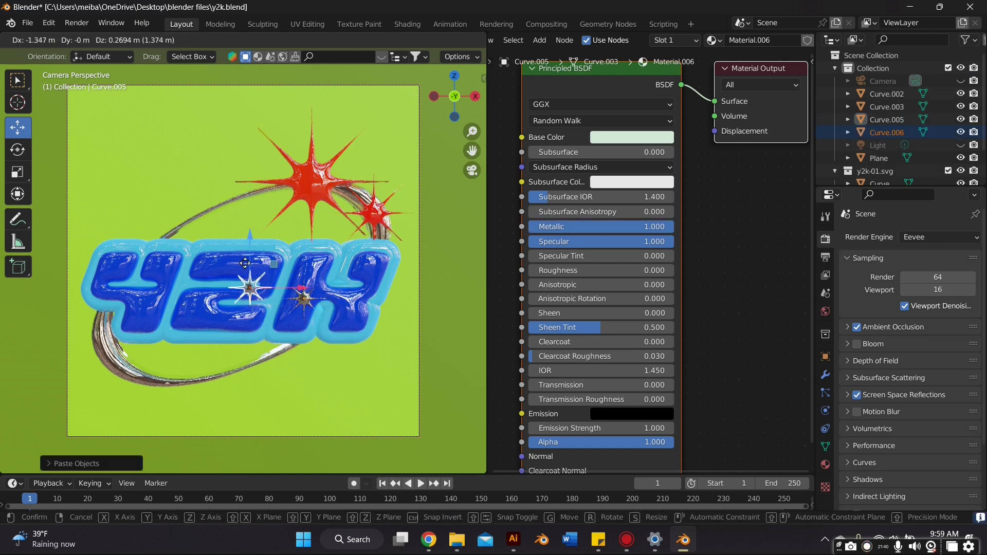
click(277, 311)
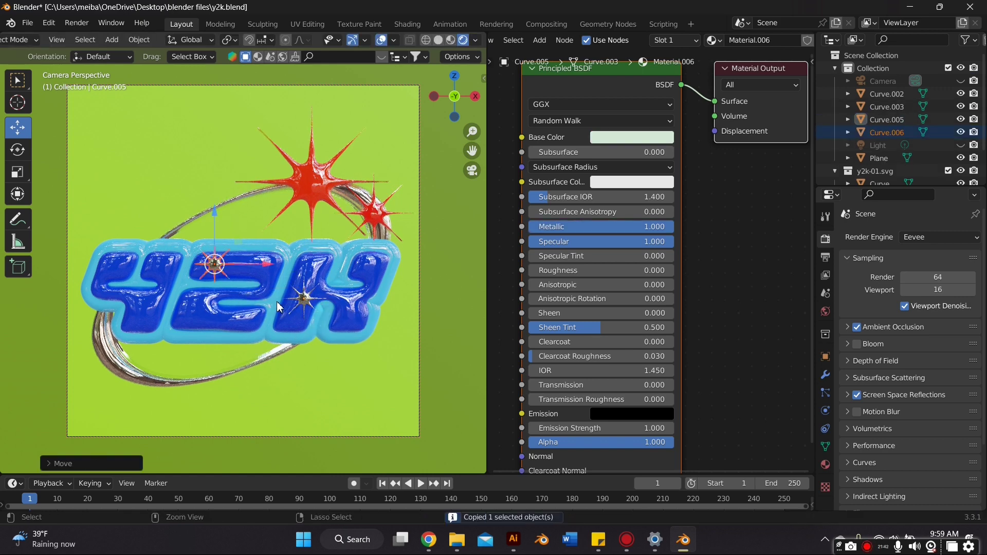
Step: Paste more copies of the chrome star and scatter them as highlights across the Y, 2 and K
key(ctrl+v)
key(g)
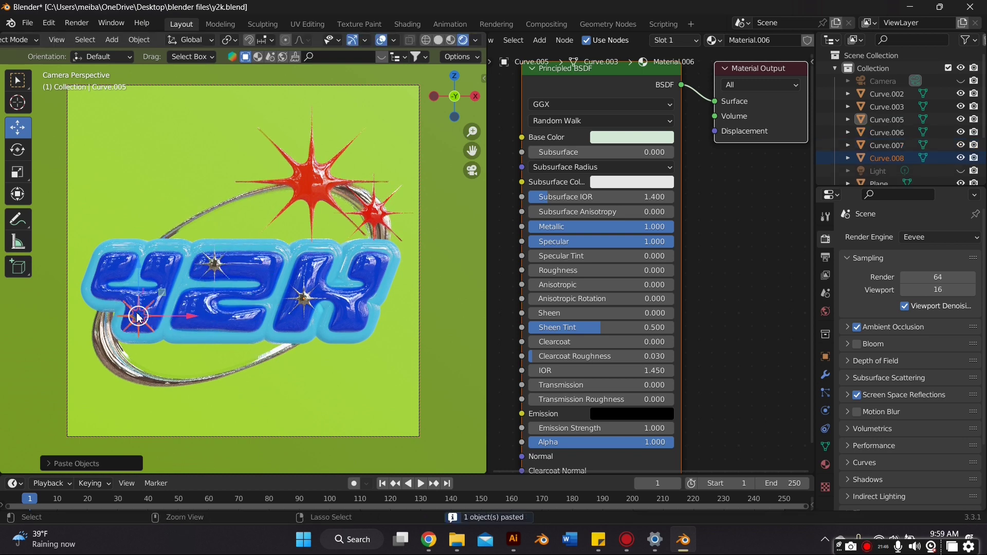
key(ctrl+v)
key(g)
click(167, 268)
Step: Add a Voronoi Texture node to the backdrop plane's material, placed ahead of the Principled BSDF
scroll(627, 169, down, 1)
middle_drag(627, 170, 601, 168)
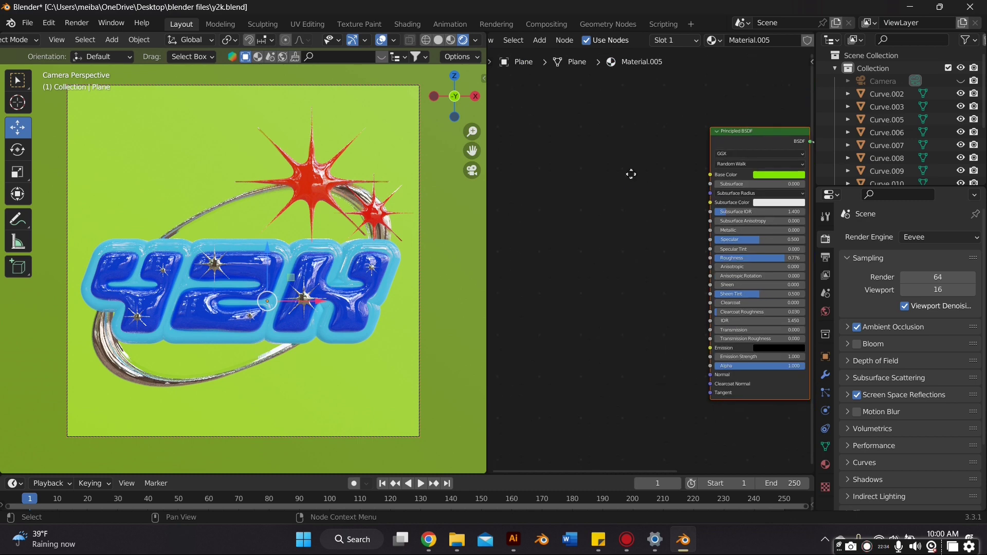
scroll(558, 176, down, 1)
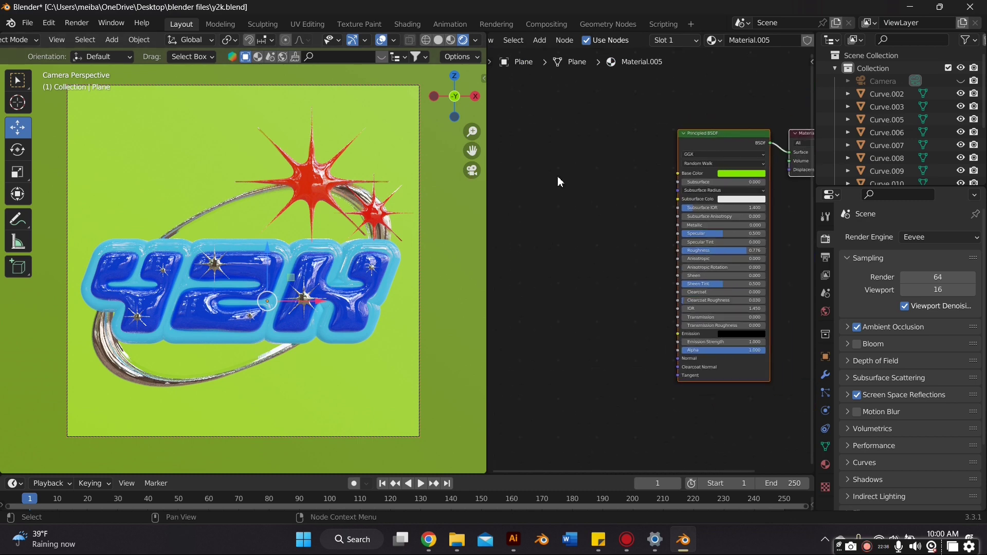
key(shift+a)
click(587, 209)
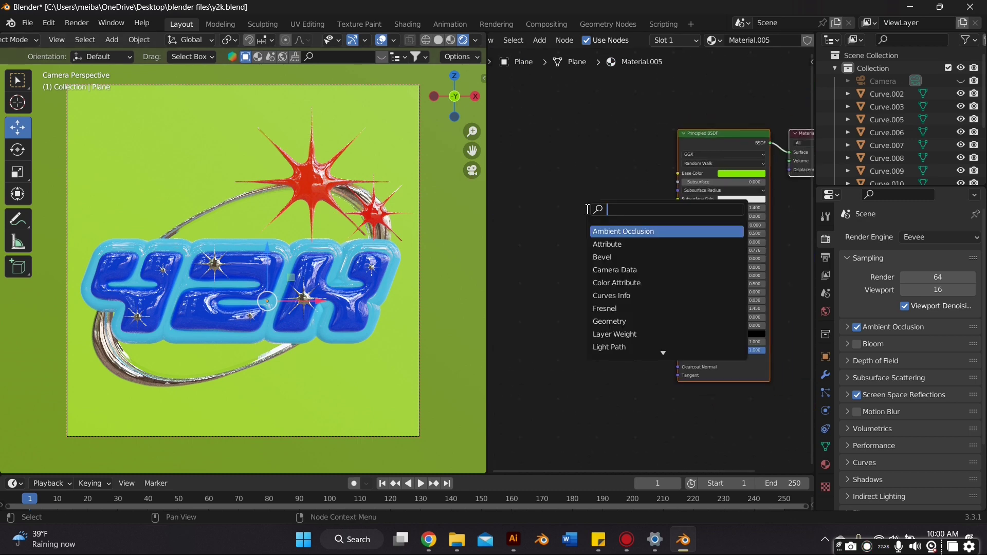
text(wave)
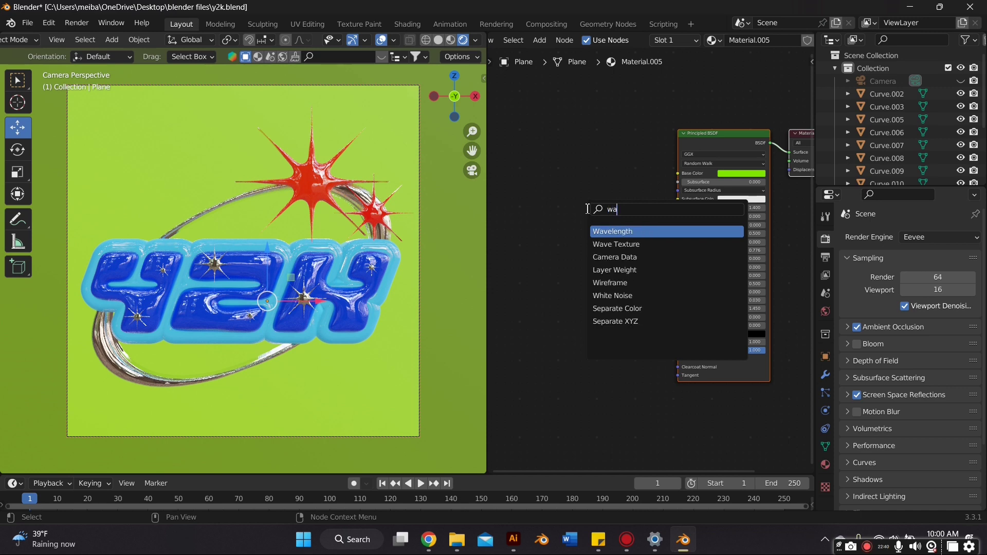
key(BackSpace)
key(BackSpace)
key(BackSpace)
key(BackSpace)
text(ver)
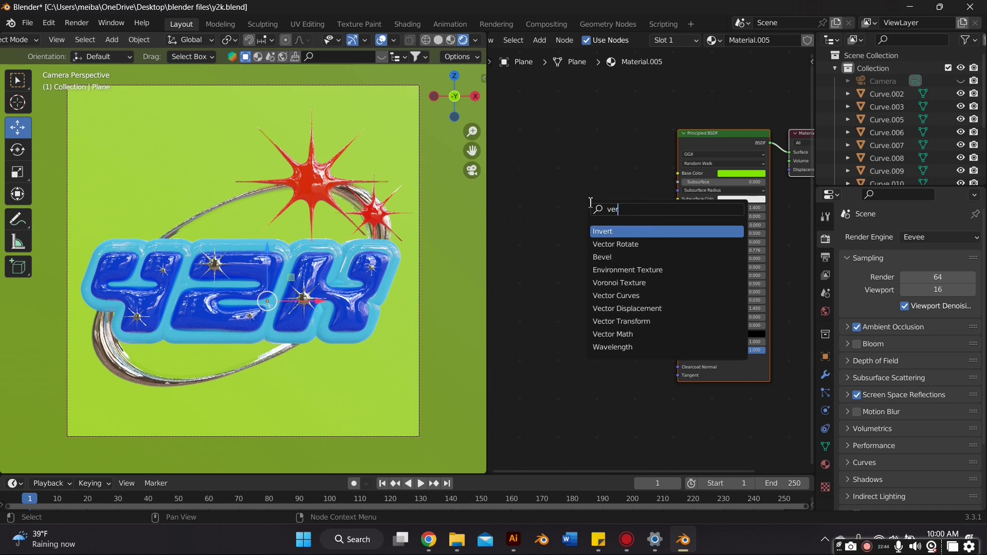
text(on)
click(619, 231)
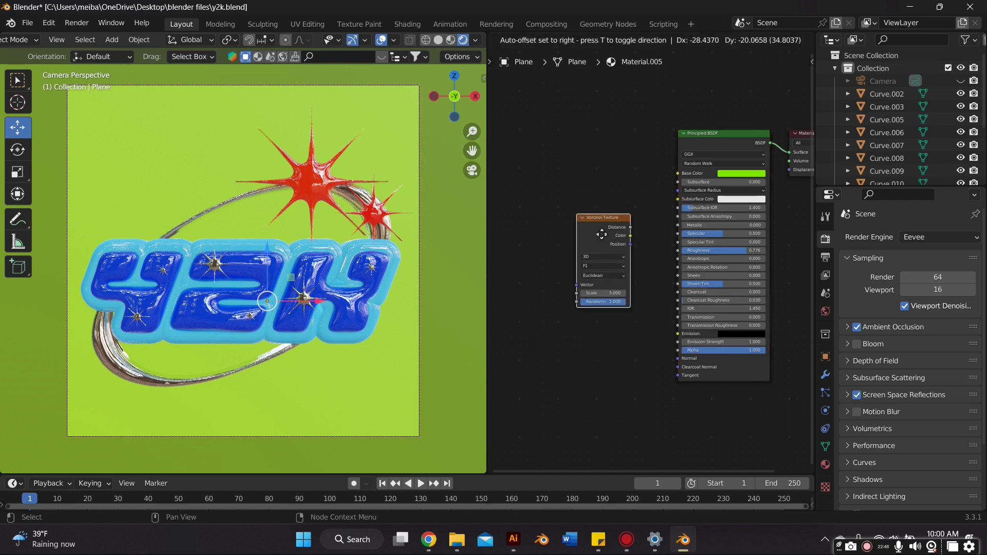
click(599, 242)
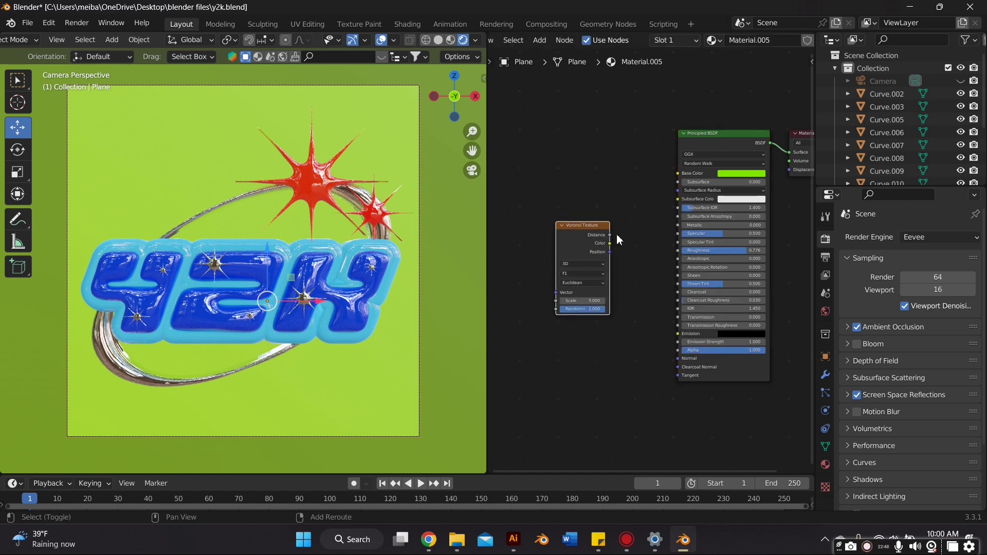
Step: Add a MixRGB node and arrange it between the Voronoi Texture and the Principled BSDF
key(shift+a)
text(mi)
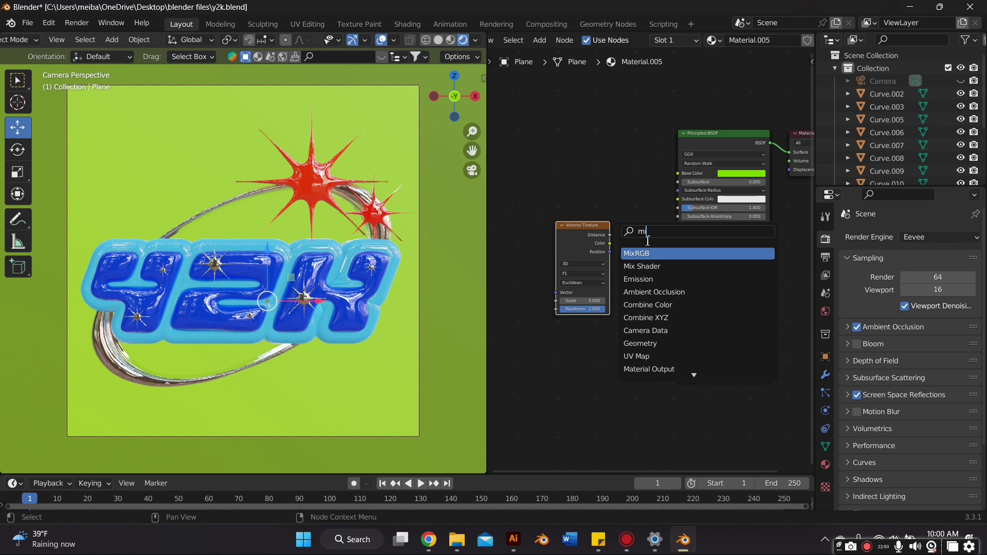
key(Return)
click(642, 247)
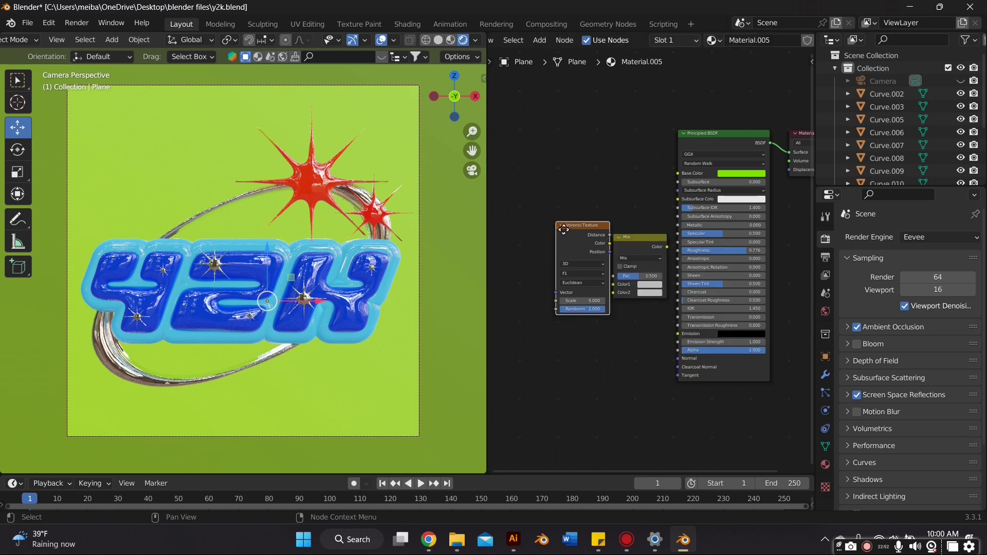
drag(582, 227, 531, 239)
drag(626, 238, 593, 237)
middle_drag(552, 228, 550, 207)
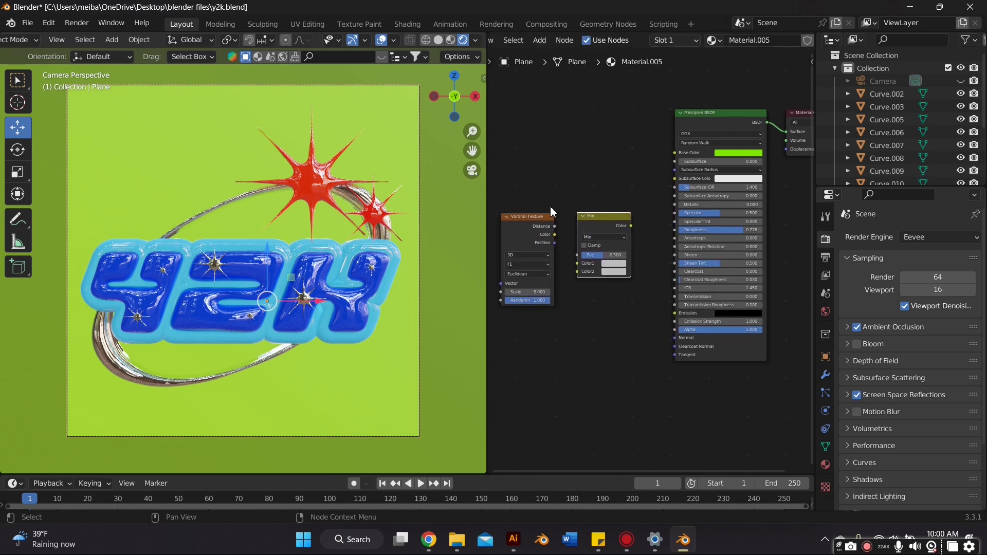
Step: Change the backdrop material's Base Color to hot pink
mouse_move(632, 226)
mouse_down()
mouse_move(661, 187)
mouse_move(634, 199)
mouse_move(642, 211)
mouse_up()
click(743, 150)
click(763, 95)
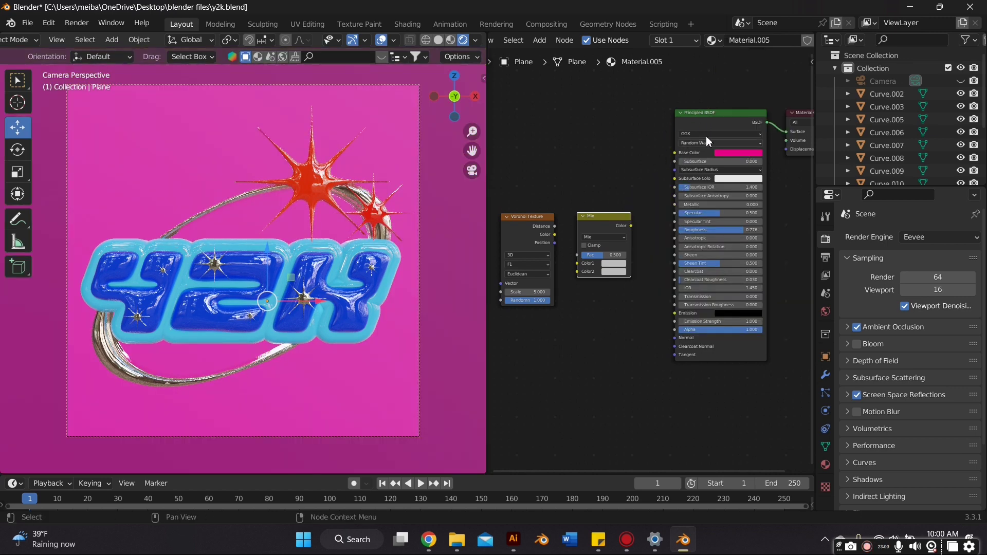
Step: Connect the Mix node's Color to the Principled BSDF's Base Color and the Voronoi Distance to the Mix factor
drag(629, 226, 677, 153)
scroll(545, 223, up, 4)
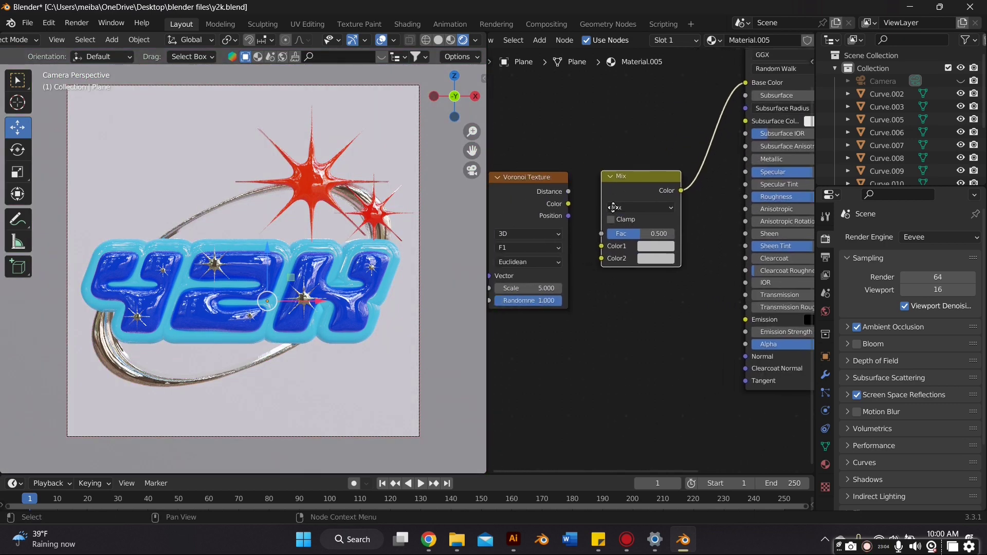
drag(575, 193, 607, 235)
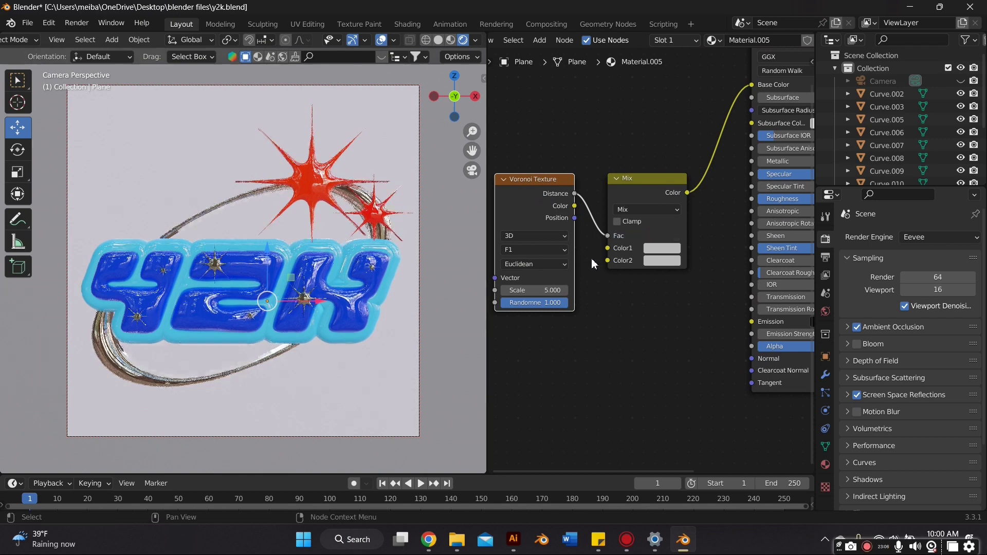
Step: Set the Mix node's Color1 to yellow-green (H 0.220, S 1.000, V 0.500)
click(661, 247)
drag(689, 159, 652, 142)
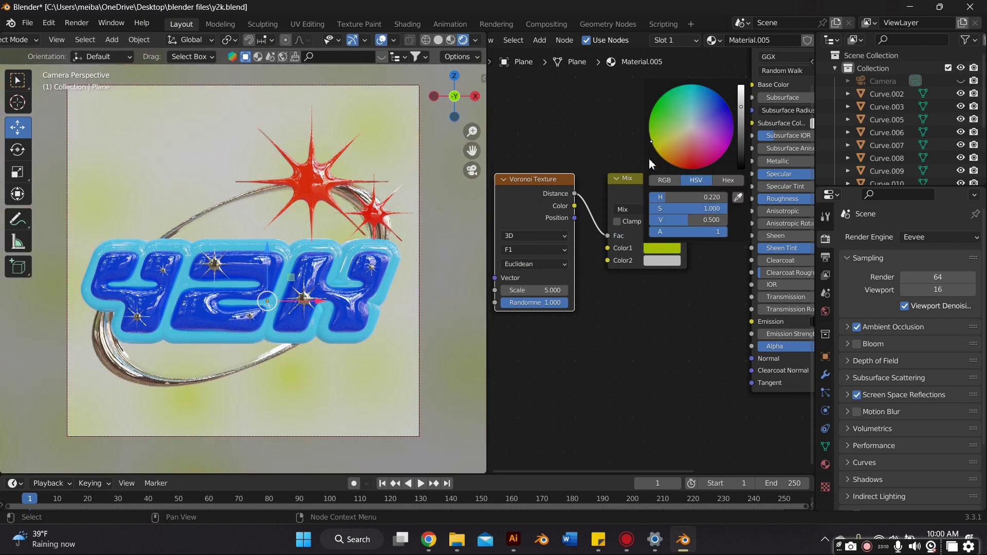
scroll(591, 303, down, 2)
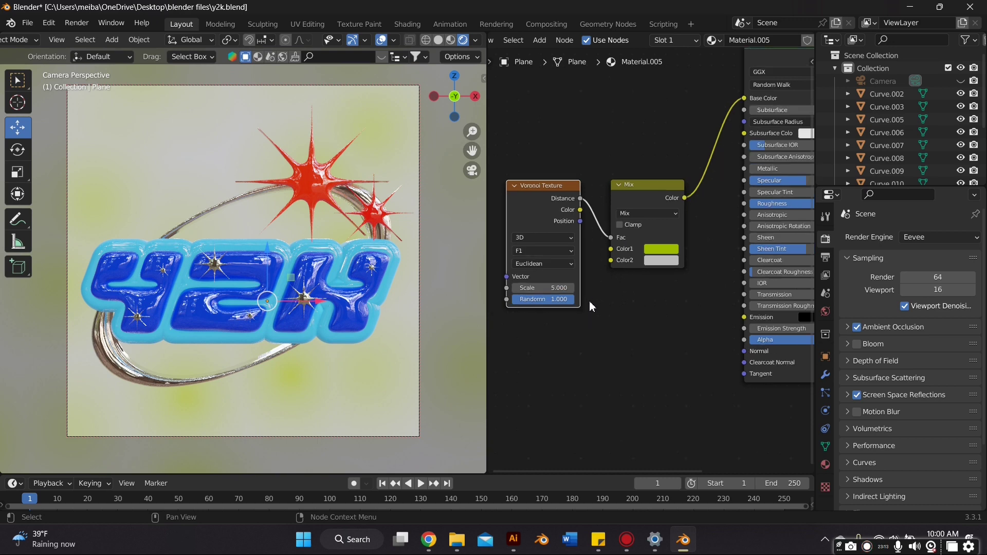
Step: Insert a ColorRamp node on the link between the Voronoi Distance output and the Mix factor
key(shift+a)
click(607, 290)
text(col)
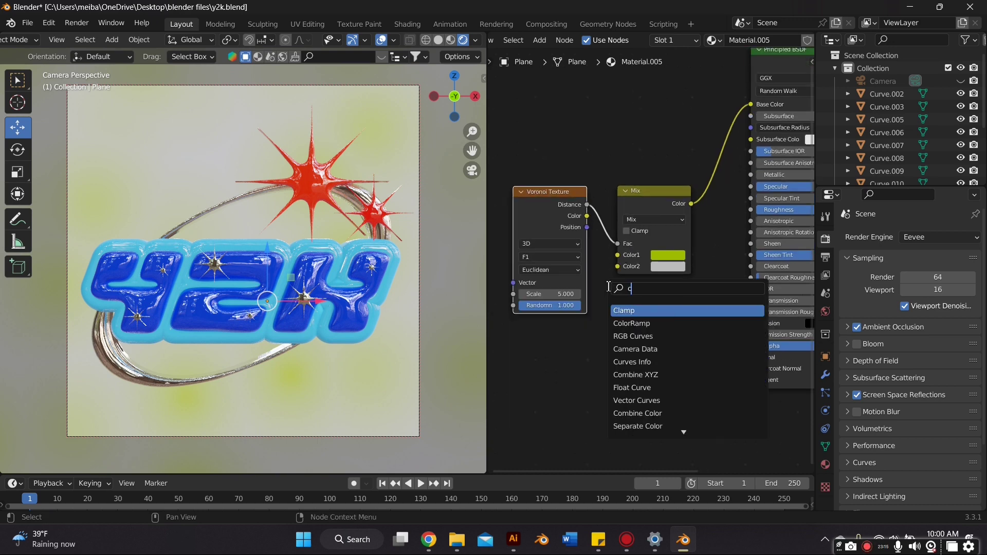
click(622, 312)
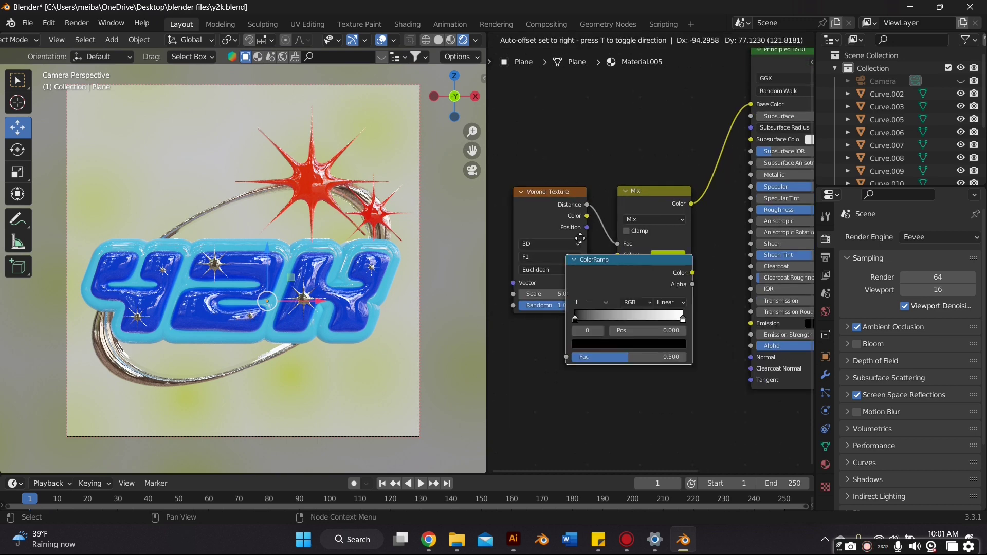
click(656, 221)
Step: Move the ColorRamp's black stop to position 0.240
middle_drag(720, 301, 598, 291)
drag(512, 256, 544, 256)
middle_drag(660, 317, 647, 327)
scroll(646, 323, up, 1)
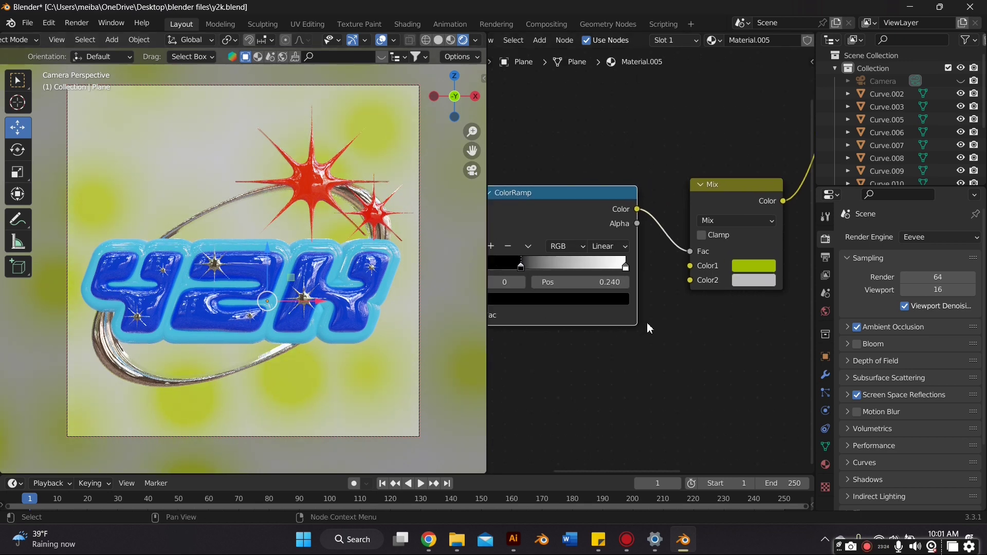
Step: Set the Mix node's Color2 to bright green (H 0.334, S 1.000, V 1.000)
middle_drag(699, 284, 652, 263)
click(708, 257)
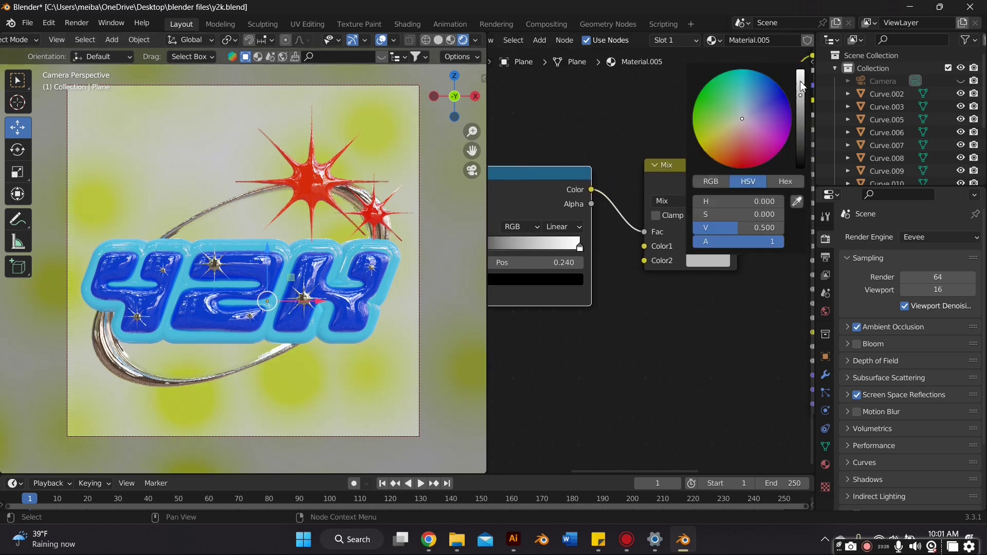
drag(803, 86, 800, 71)
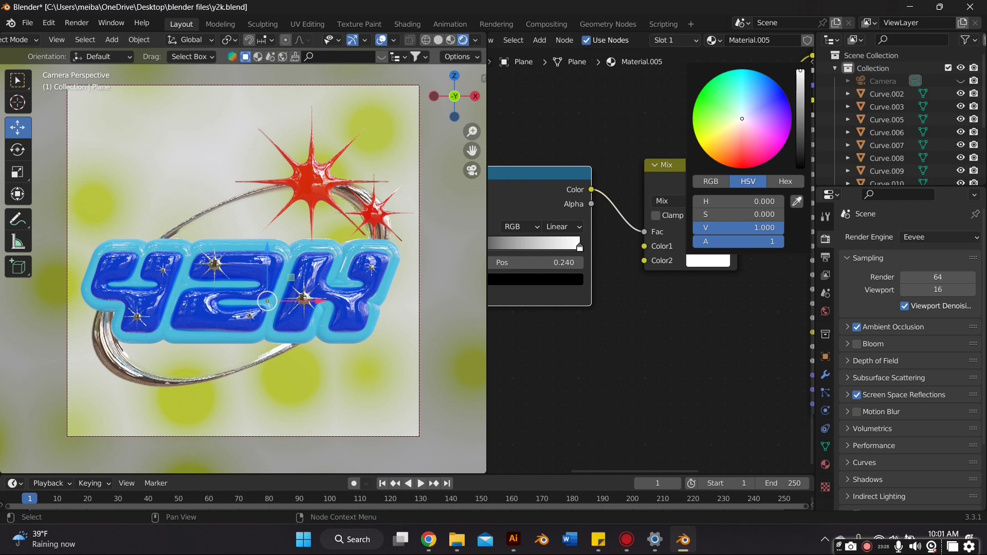
mouse_move(742, 119)
mouse_down()
mouse_move(787, 123)
mouse_move(779, 153)
mouse_move(790, 114)
mouse_move(779, 151)
mouse_move(747, 168)
mouse_move(759, 165)
mouse_move(738, 168)
mouse_move(705, 150)
mouse_move(694, 105)
mouse_move(707, 81)
mouse_up()
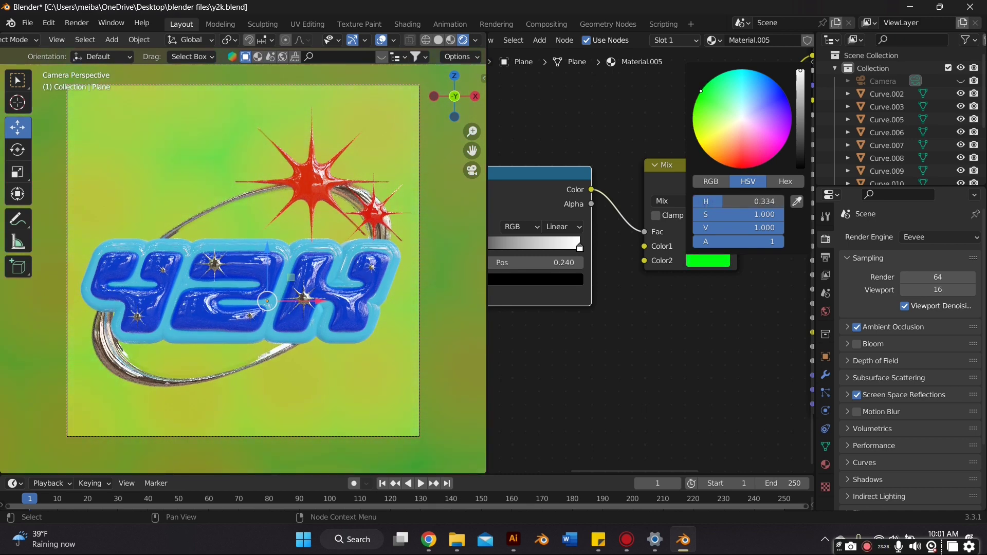
Step: Move the ColorRamp's white stop to position 0.665
middle_drag(520, 301, 648, 323)
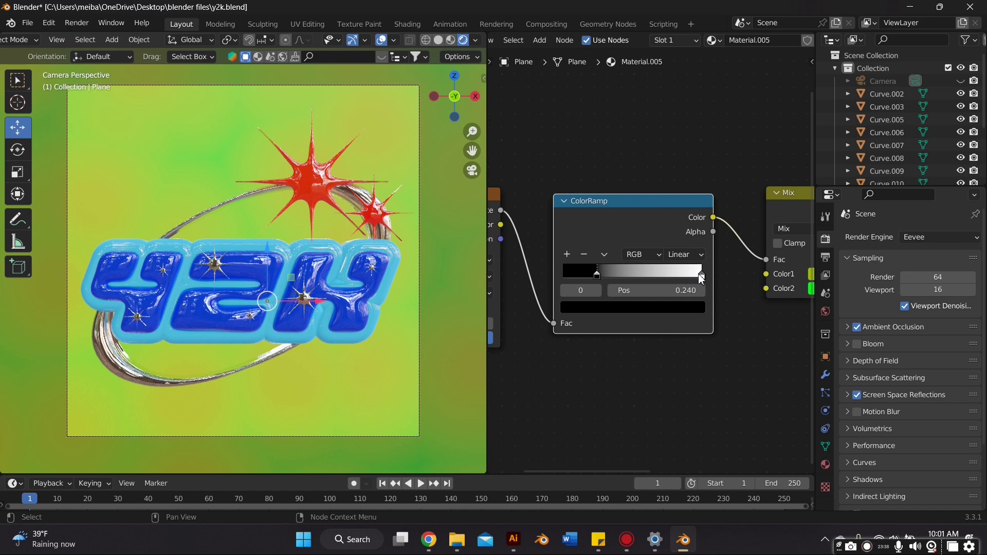
drag(702, 278, 655, 278)
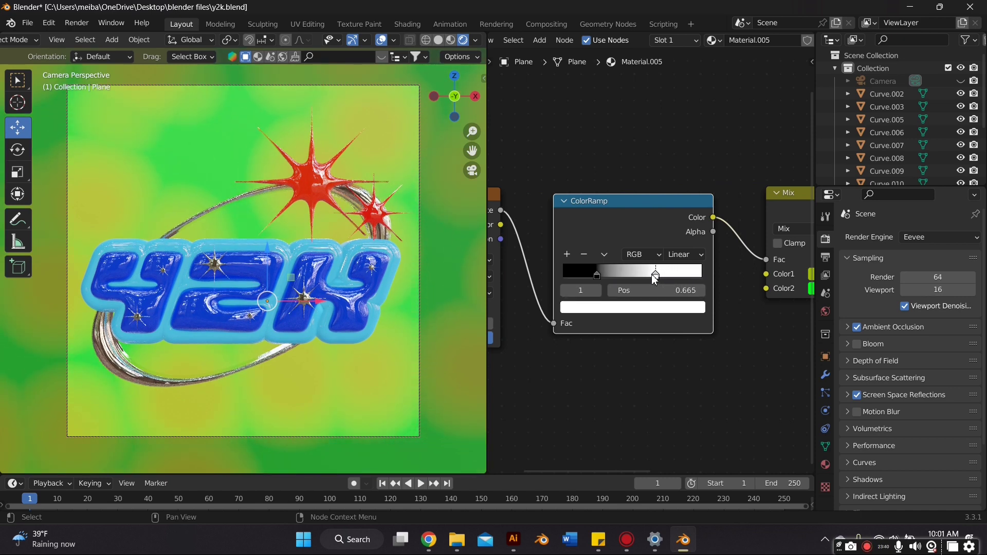
Step: Move the ColorRamp's white stop to position 0.655
scroll(673, 385, down, 4)
scroll(685, 374, up, 3)
middle_drag(687, 341, 668, 355)
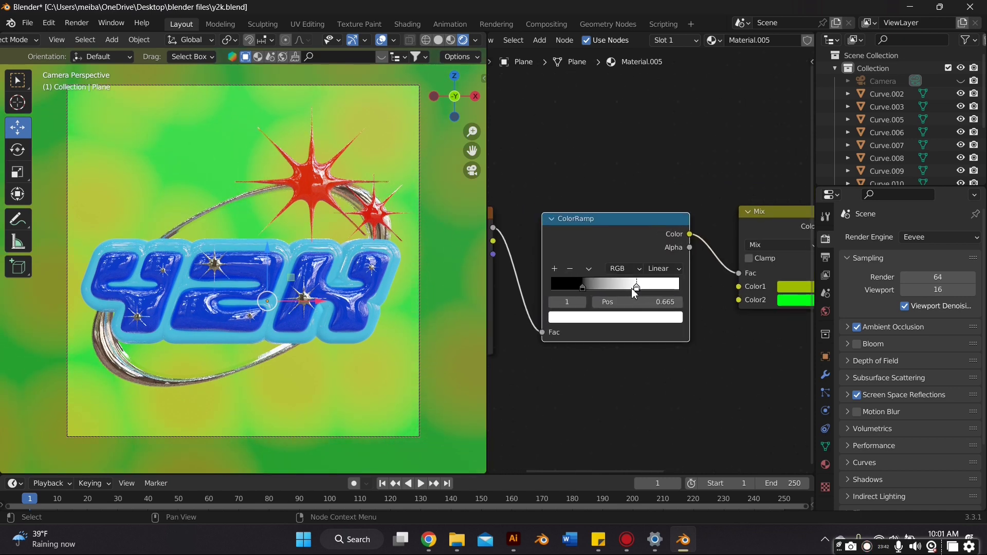
drag(633, 288, 631, 288)
middle_drag(682, 308, 479, 332)
scroll(800, 331, down, 4)
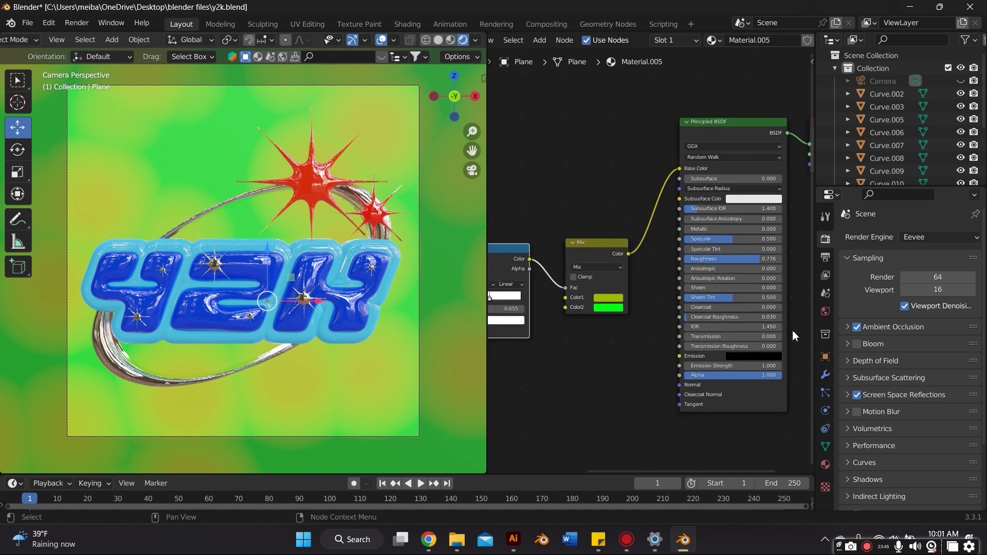
middle_drag(794, 332, 831, 325)
middle_drag(460, 172, 458, 188)
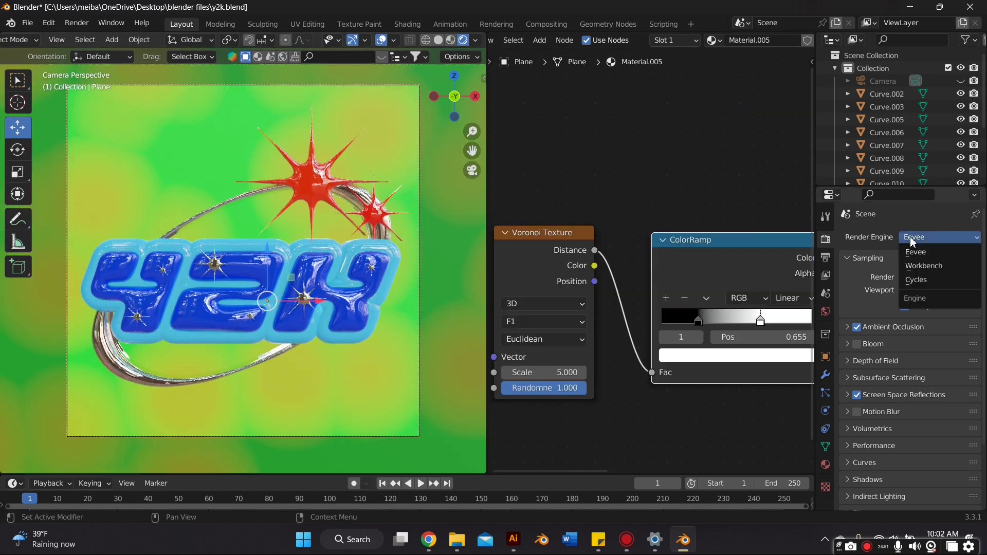
Step: Set the render engine to Cycles with GPU Compute as its device
click(918, 282)
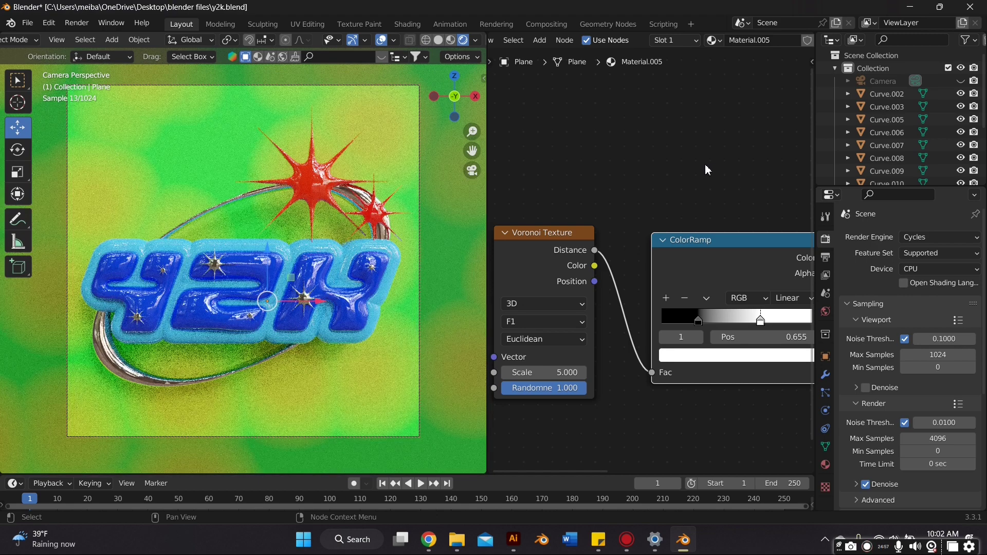
click(939, 269)
key(Return)
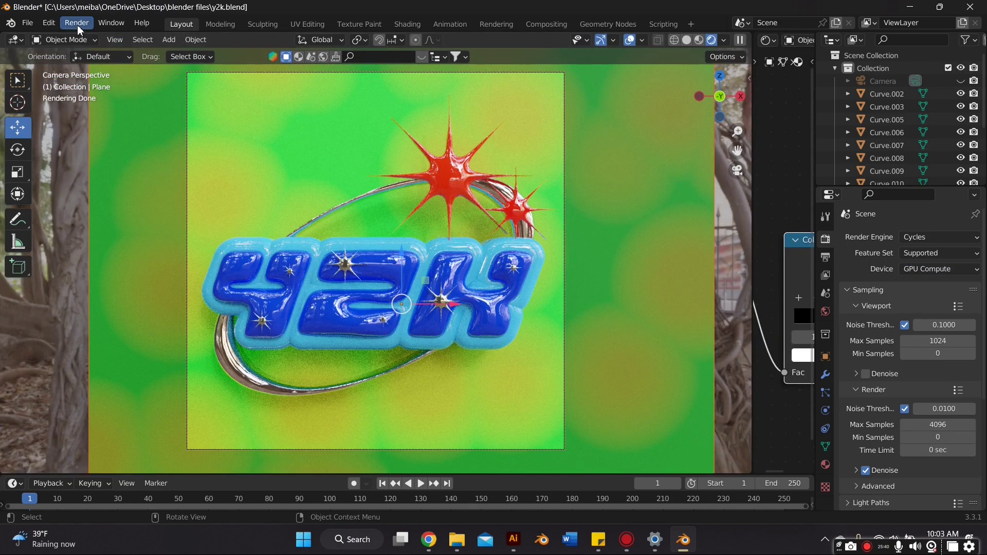
Step: Render the still image of the Y2K scene and inspect the result up close
click(79, 28)
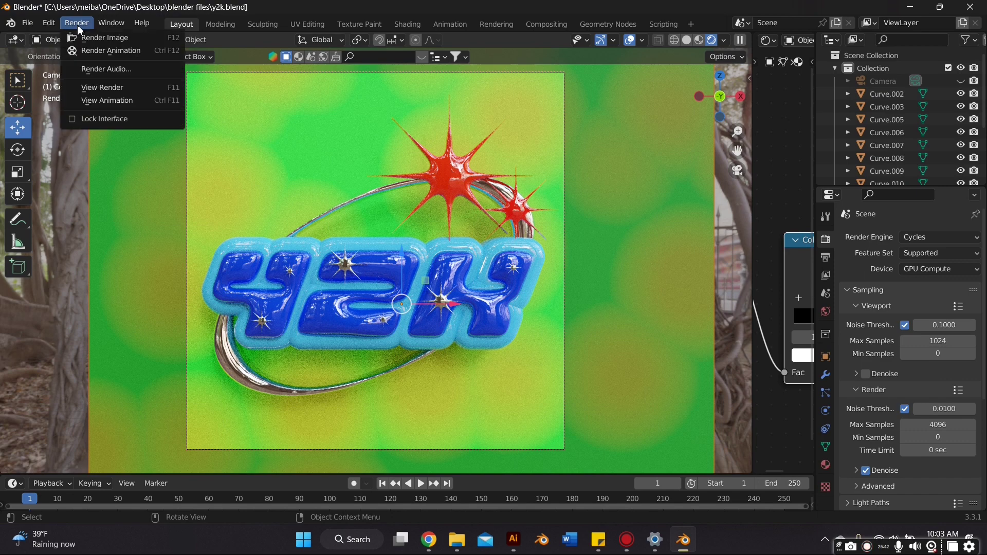
click(87, 39)
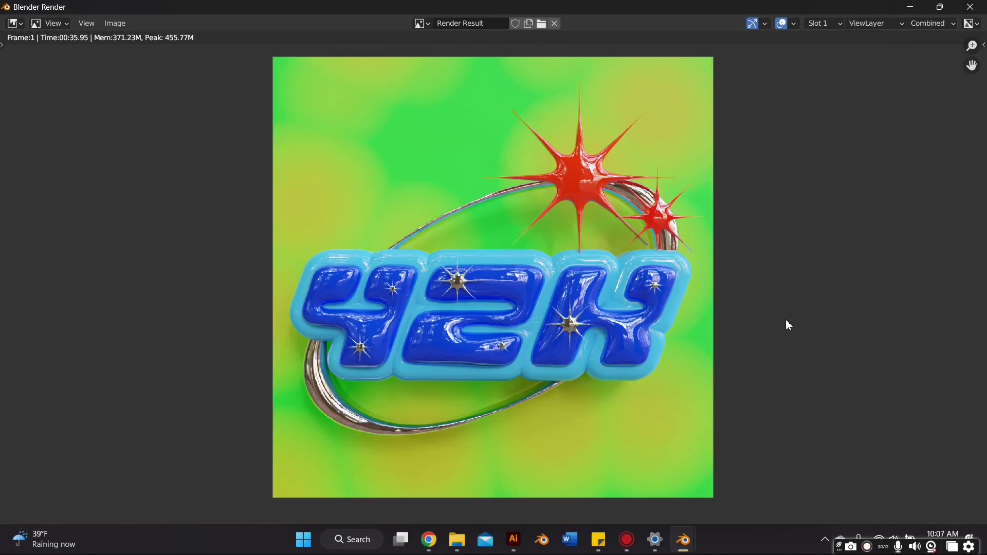
scroll(769, 316, down, 1)
scroll(771, 302, up, 3)
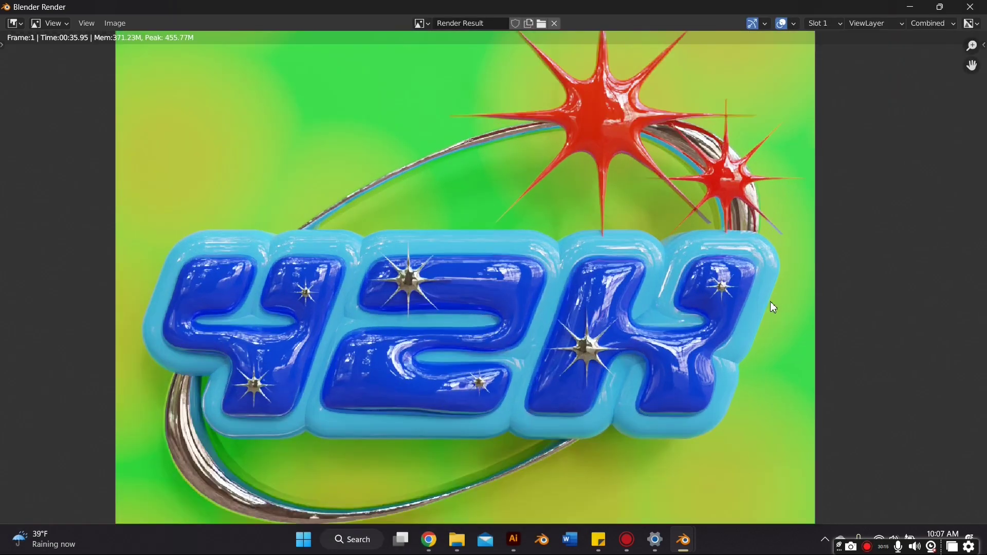
scroll(770, 301, up, 1)
scroll(770, 302, down, 4)
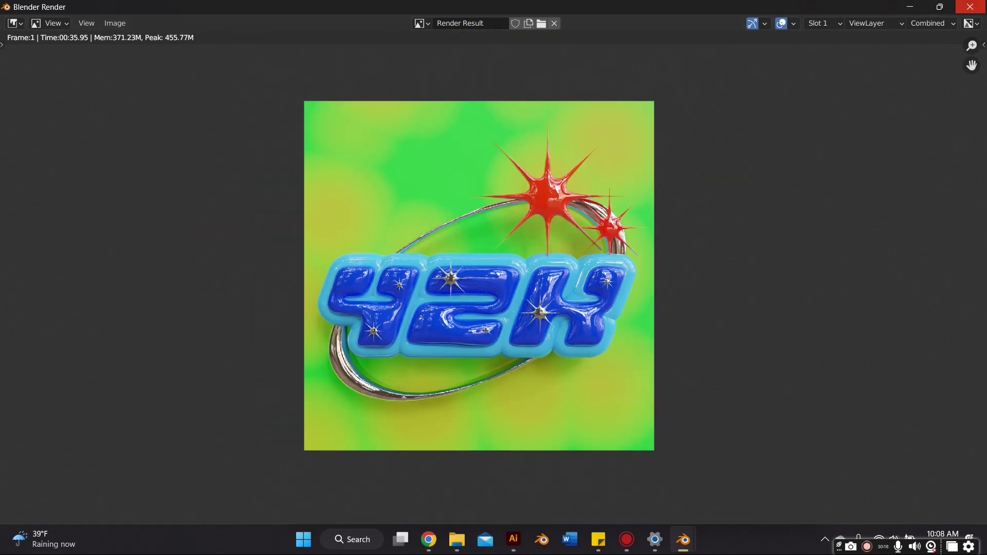
Step: Show the Noisy Image pass of the render and examine its lettering and stars
click(931, 23)
click(917, 54)
scroll(588, 224, up, 3)
scroll(588, 224, down, 2)
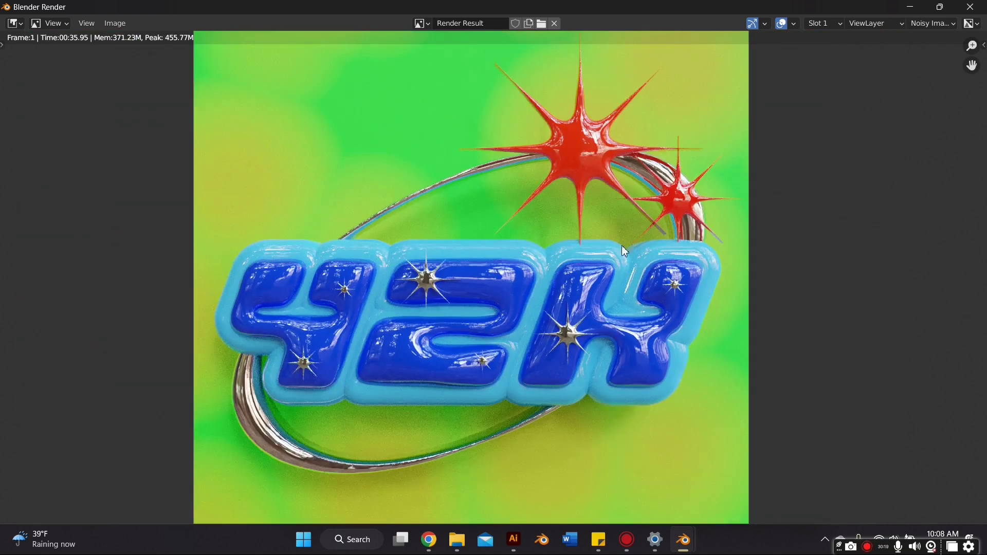
scroll(265, 172, down, 1)
Step: Save the displayed render as an image file and close the render window
click(122, 23)
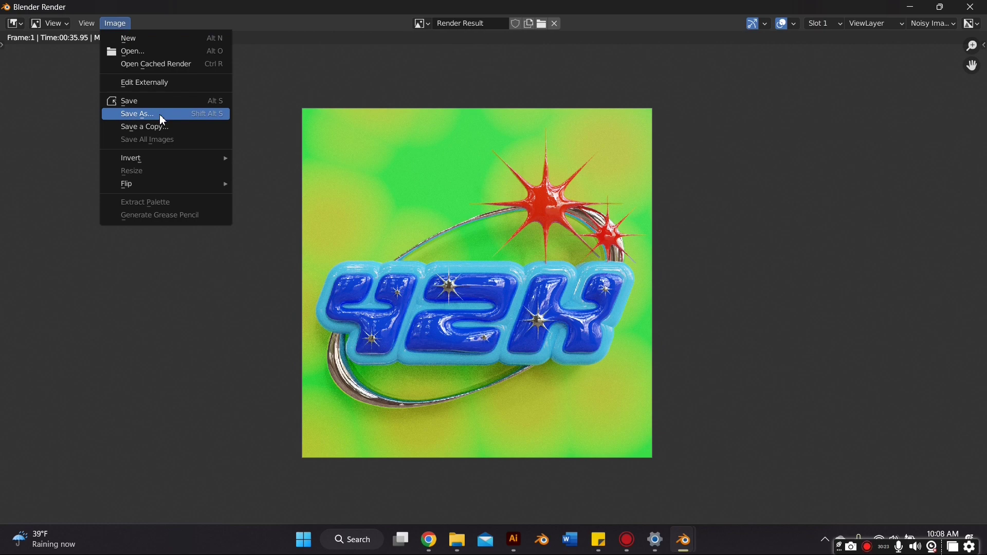
click(160, 114)
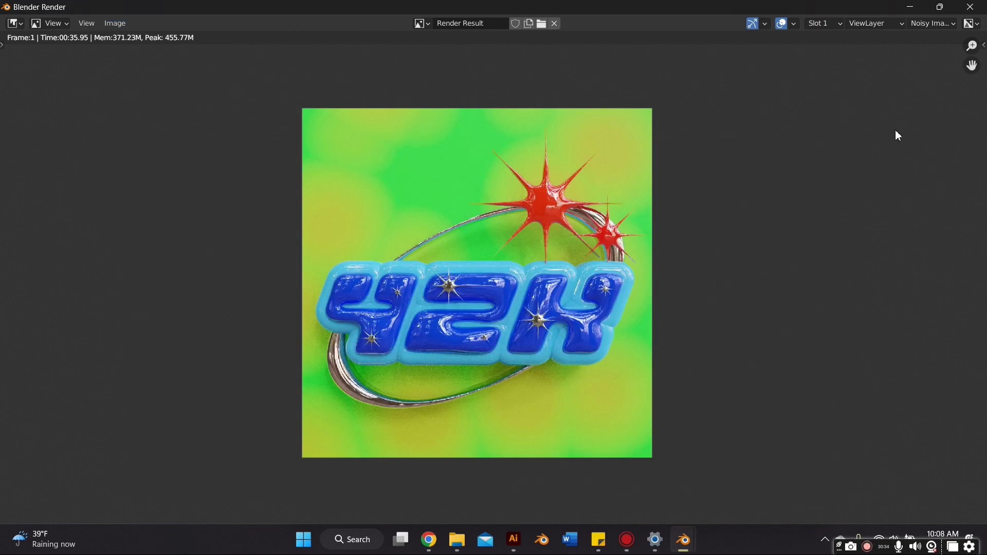
click(969, 6)
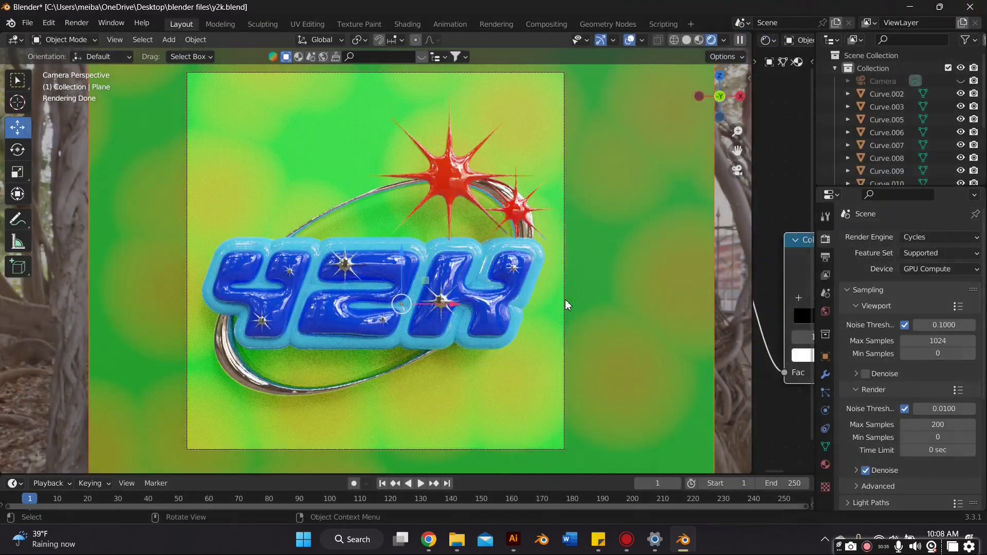
Step: Leave the camera view and set the render engine back to Eevee
click(736, 172)
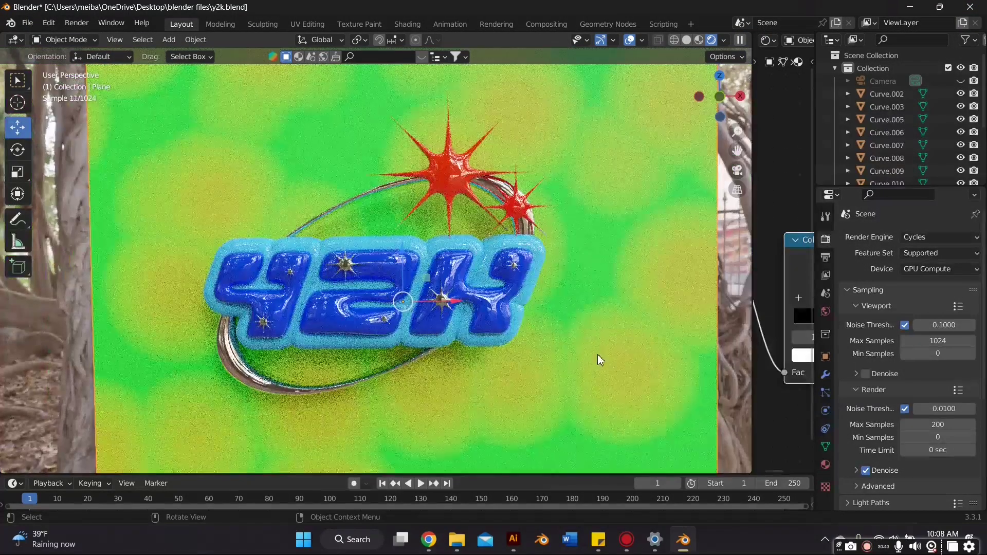
middle_drag(598, 352, 602, 353)
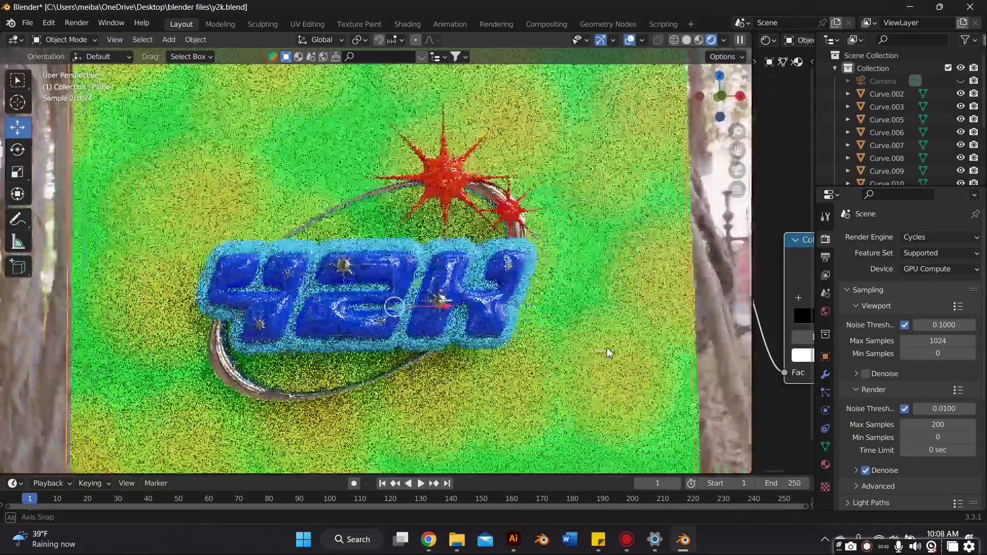
scroll(602, 354, up, 3)
scroll(603, 355, down, 2)
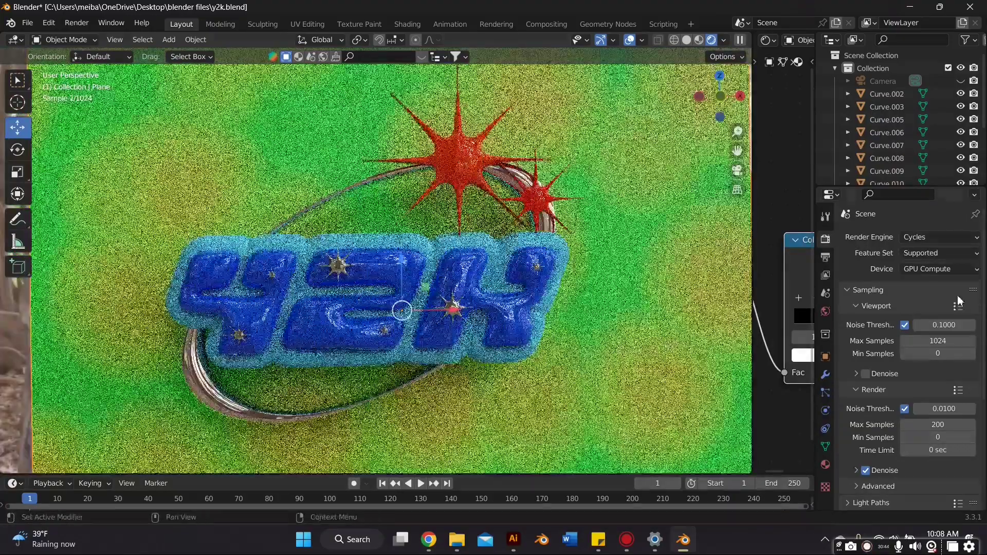
click(948, 238)
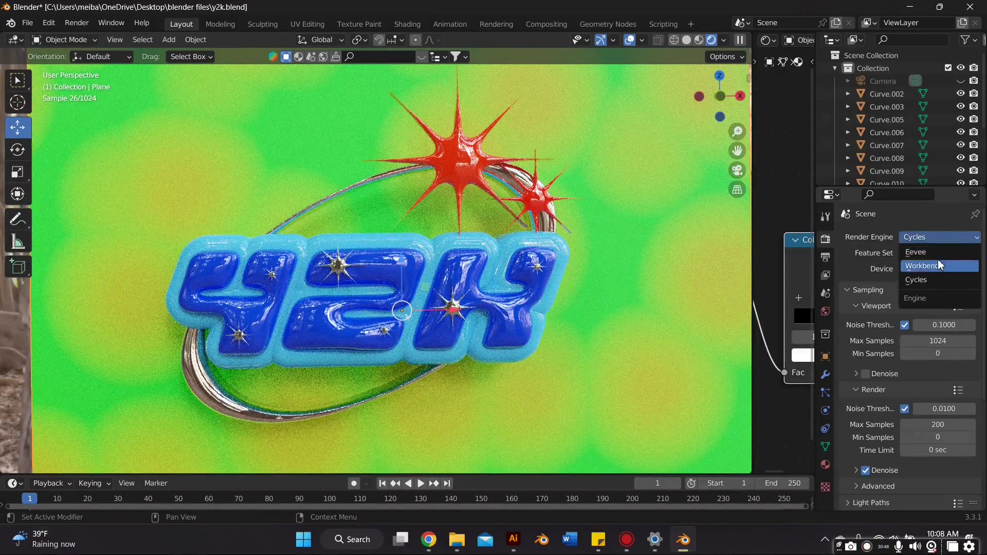
click(940, 253)
Step: Try scaling the backdrop plane uniformly by about 1.44 and undo the scaling
scroll(592, 351, down, 4)
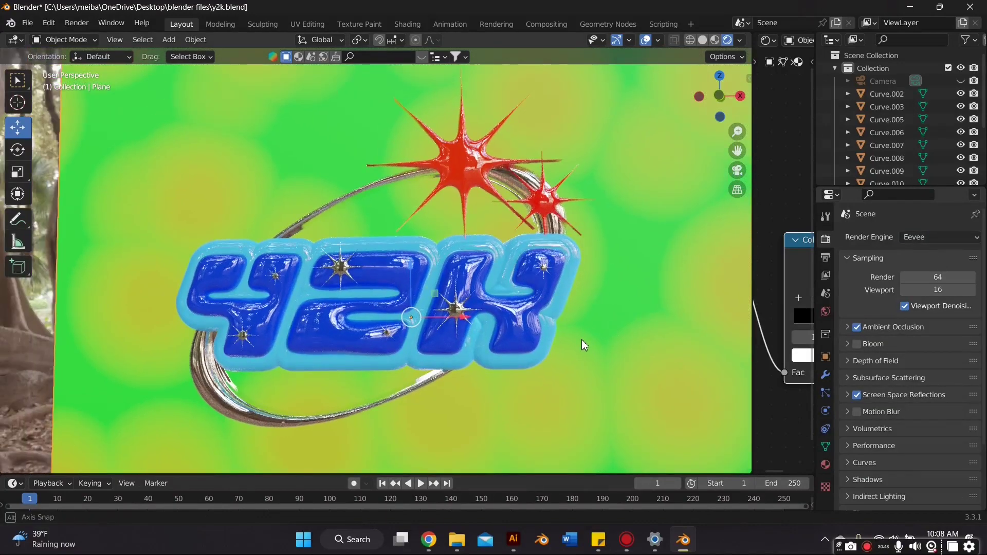
key(s)
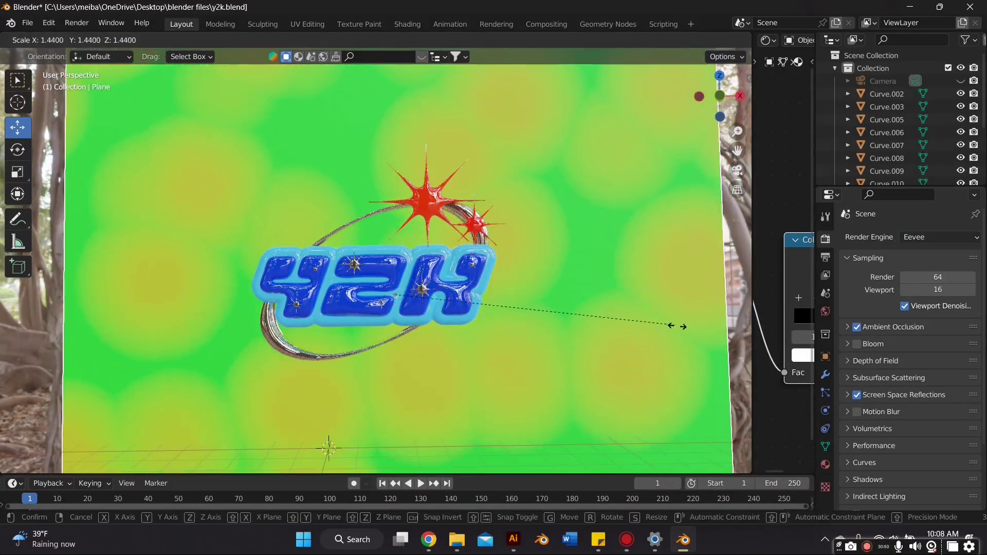
click(679, 330)
key(ctrl+z)
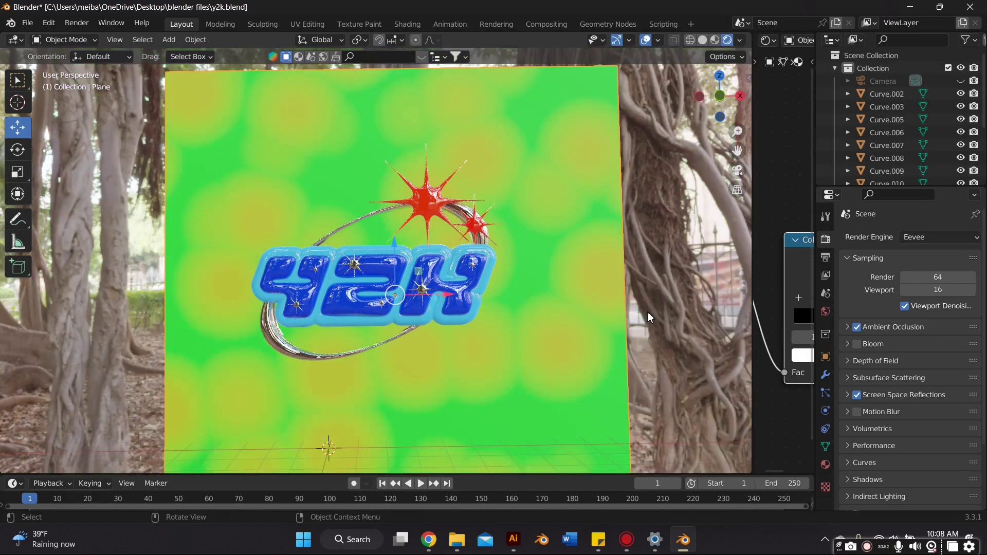
scroll(585, 301, up, 2)
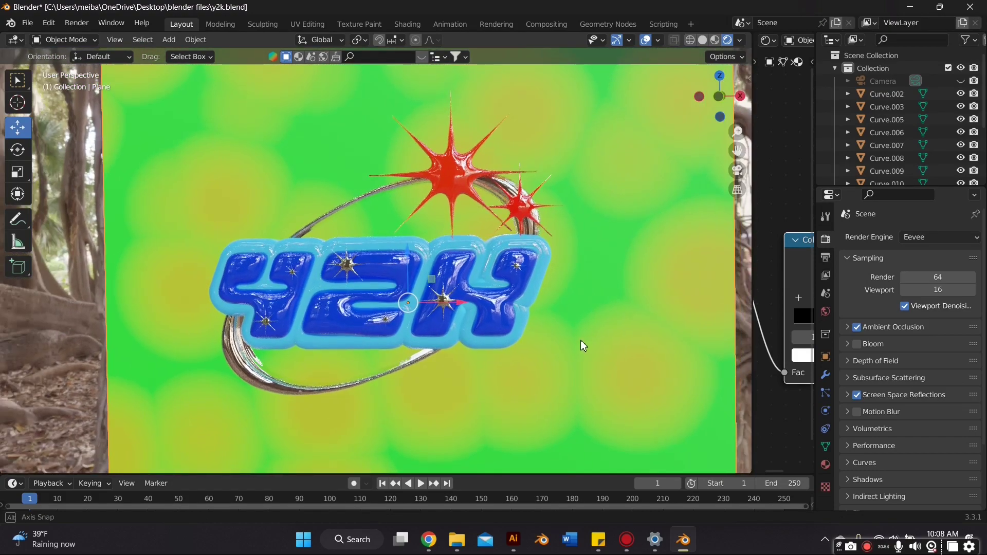